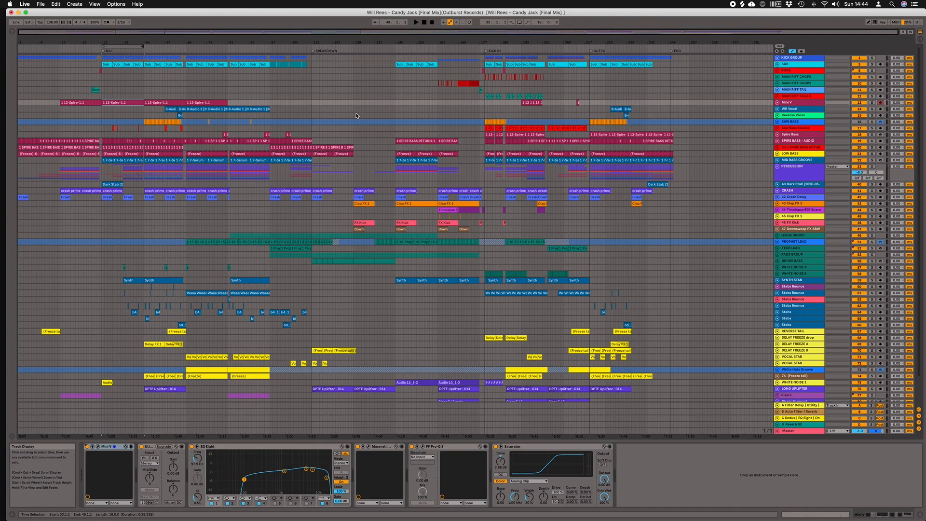
- Unfold the KICK GROUP around bars 33 to 49 and show the group's devices
{"action": "left_click_drag", "start_coordinate": [183, 42], "coordinate": [602, 109]}
{"action": "left_click", "coordinate": [778, 58]}
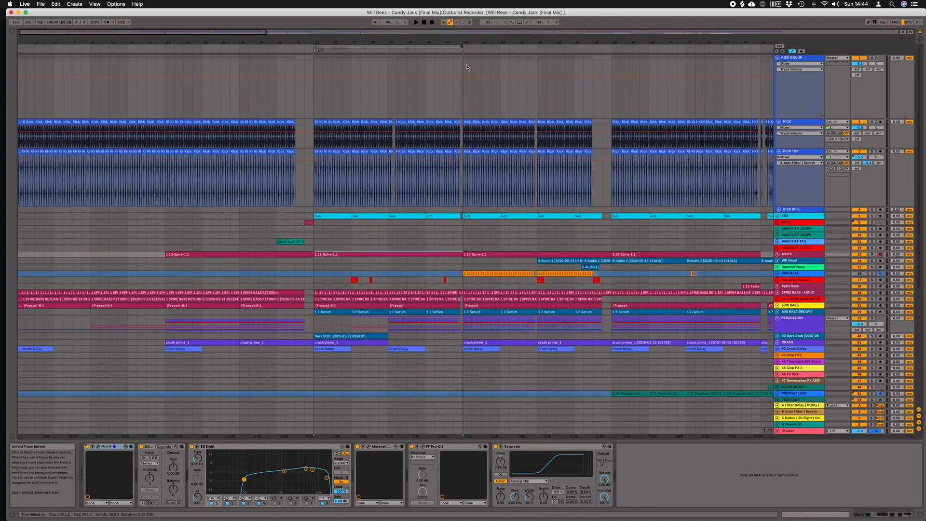
{"action": "left_click_drag", "start_coordinate": [358, 42], "coordinate": [356, 43]}
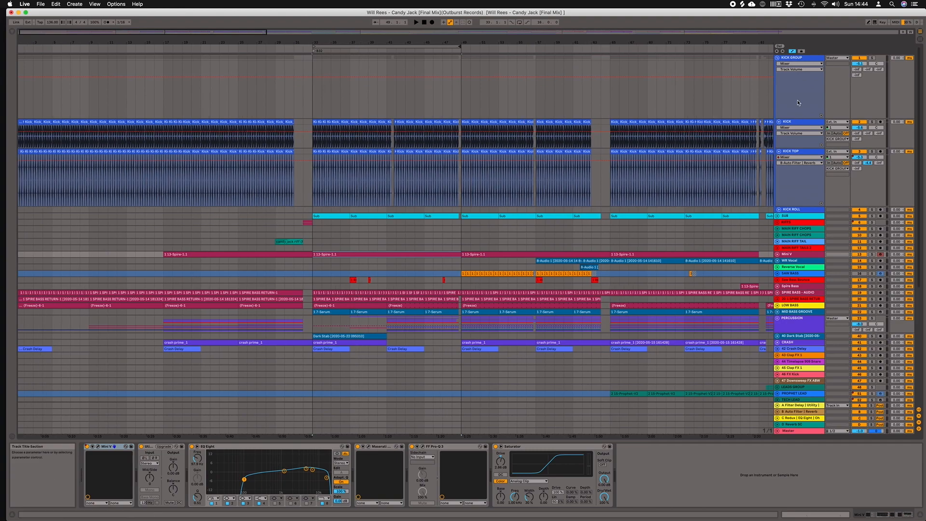
{"action": "left_click", "coordinate": [665, 63]}
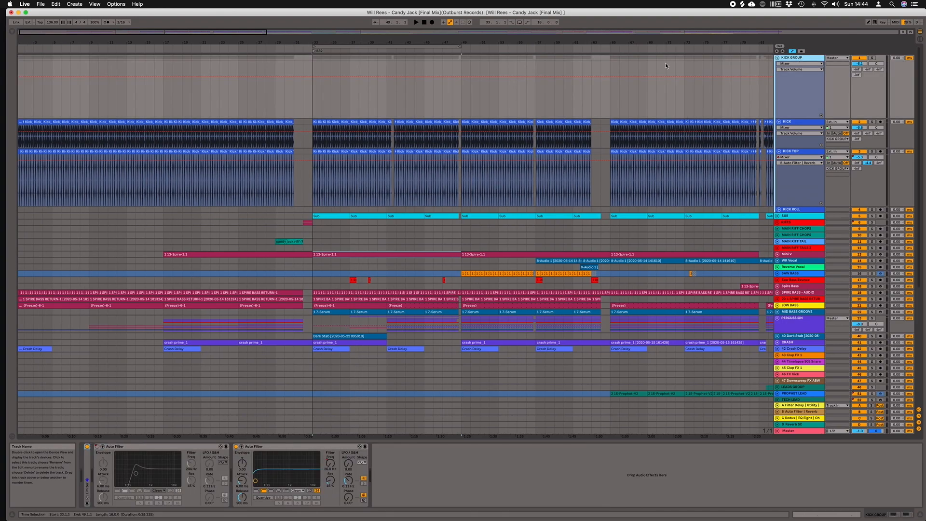
- Check the device chains of the KICK and KICK TOP tracks
{"action": "left_click", "coordinate": [802, 123]}
{"action": "left_click", "coordinate": [803, 151]}
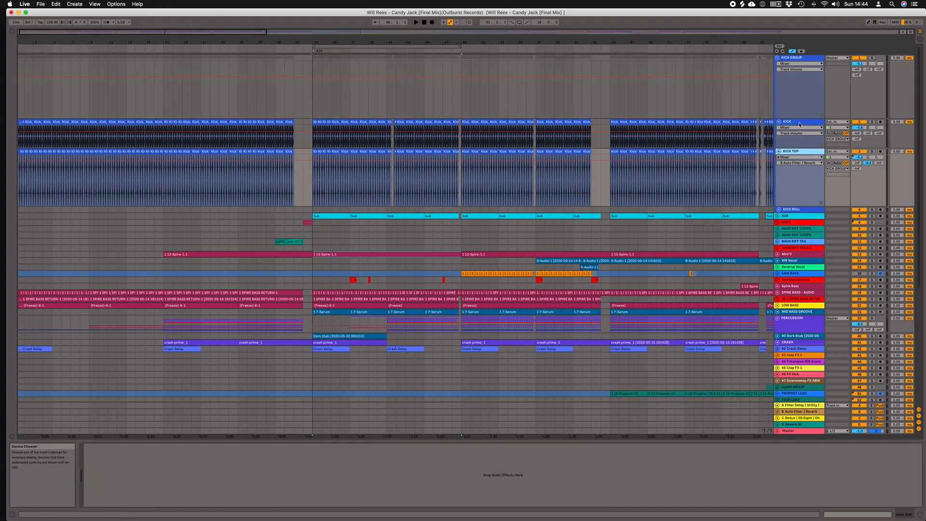
{"action": "left_click", "coordinate": [799, 123]}
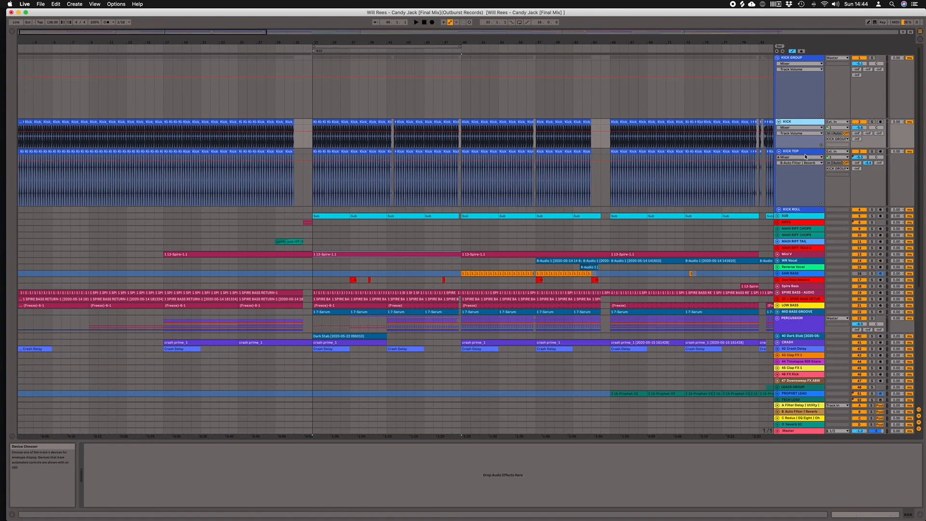
- Play from bar 33 with the KICK track soloed, switch the solo to KICK TOP during playback, and stop
{"action": "left_click", "coordinate": [314, 140]}
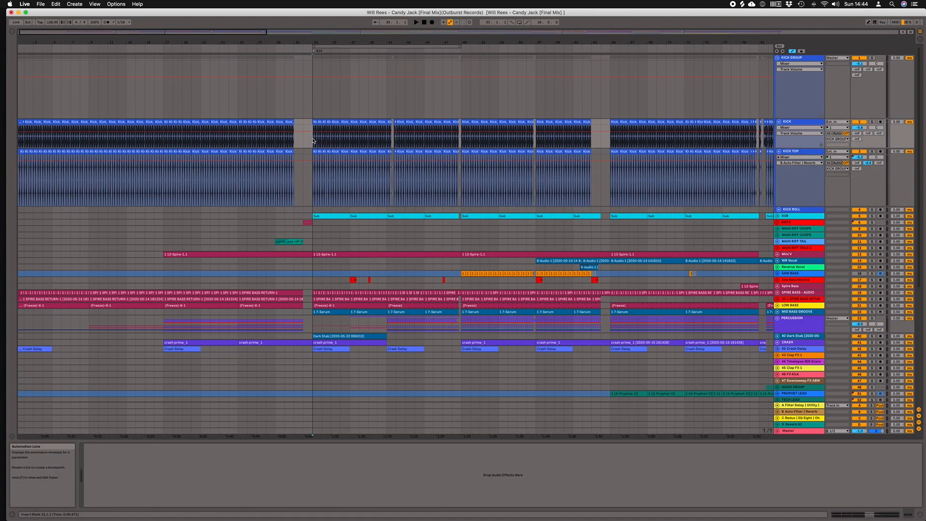
{"action": "left_click", "coordinate": [873, 121]}
{"action": "key", "text": "space"}
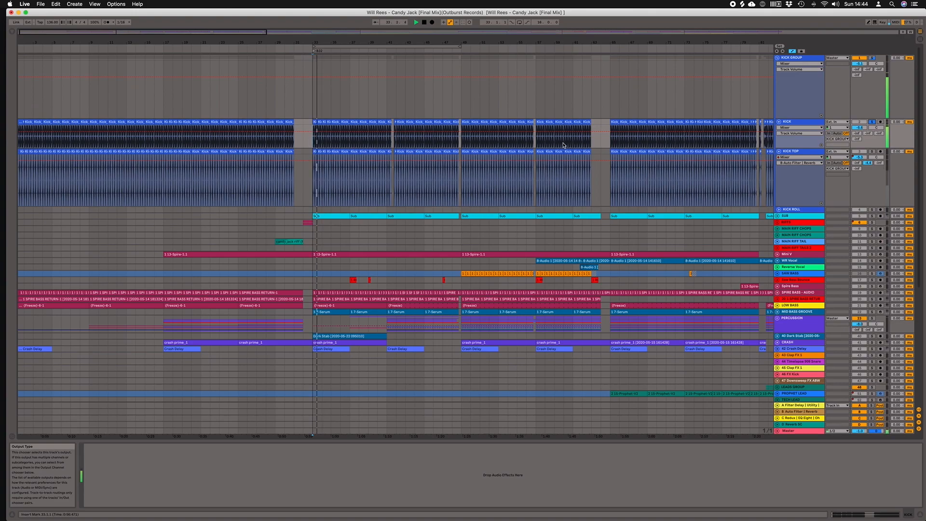
{"action": "left_click_drag", "start_coordinate": [311, 41], "coordinate": [343, 81]}
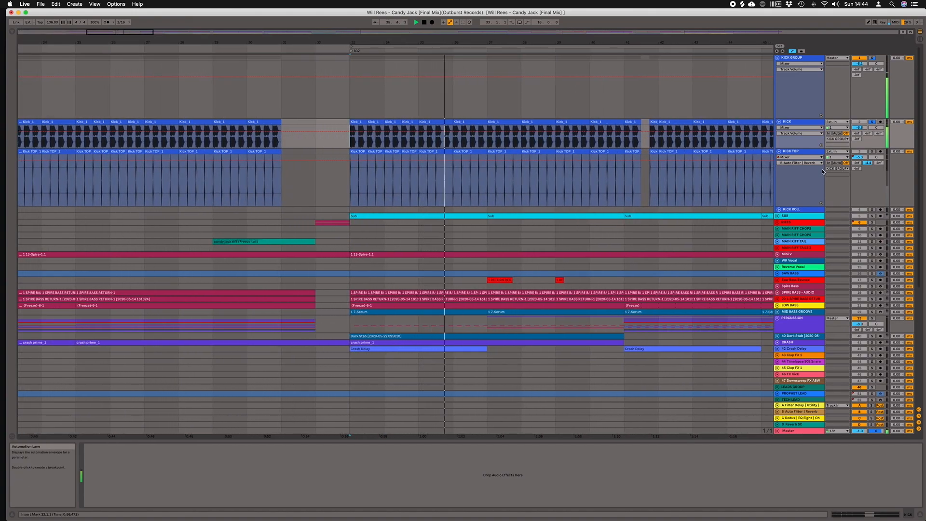
{"action": "left_click", "coordinate": [872, 152]}
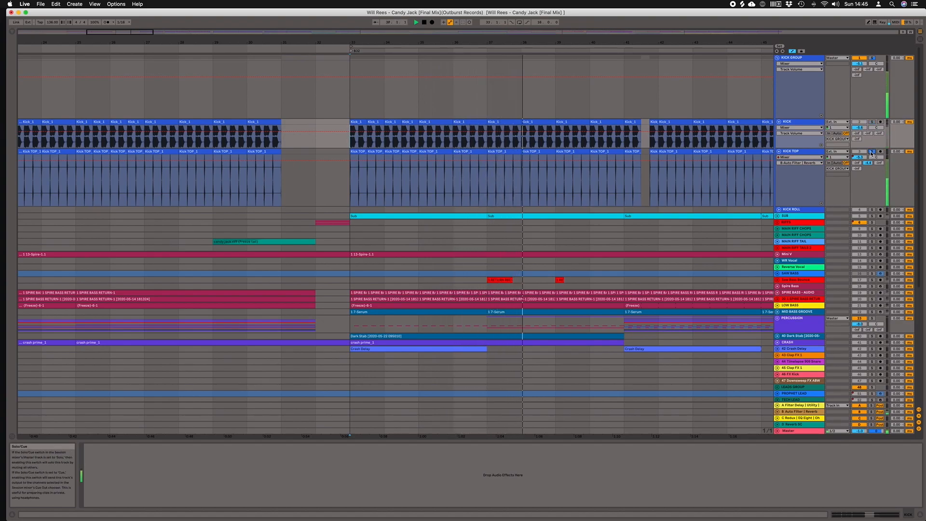
{"action": "key", "text": "space"}
- Play the KICK and KICK TOP layers together from bar 33
{"action": "left_click", "coordinate": [801, 122]}
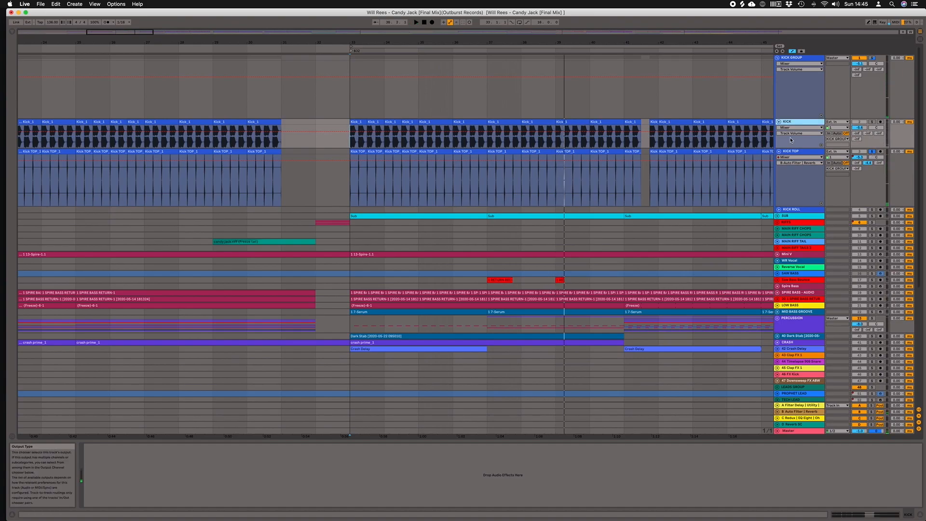
{"action": "left_click_drag", "start_coordinate": [721, 40], "coordinate": [674, 40]}
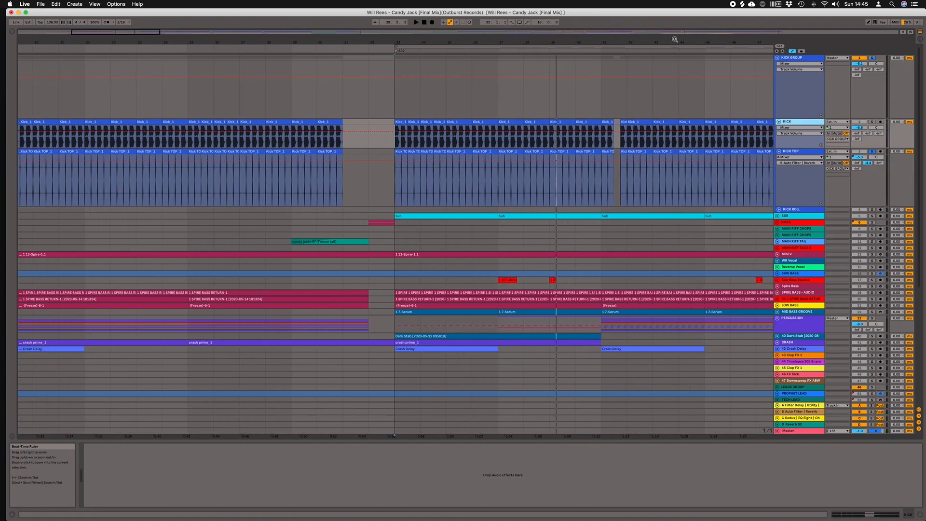
{"action": "left_click", "coordinate": [813, 152]}
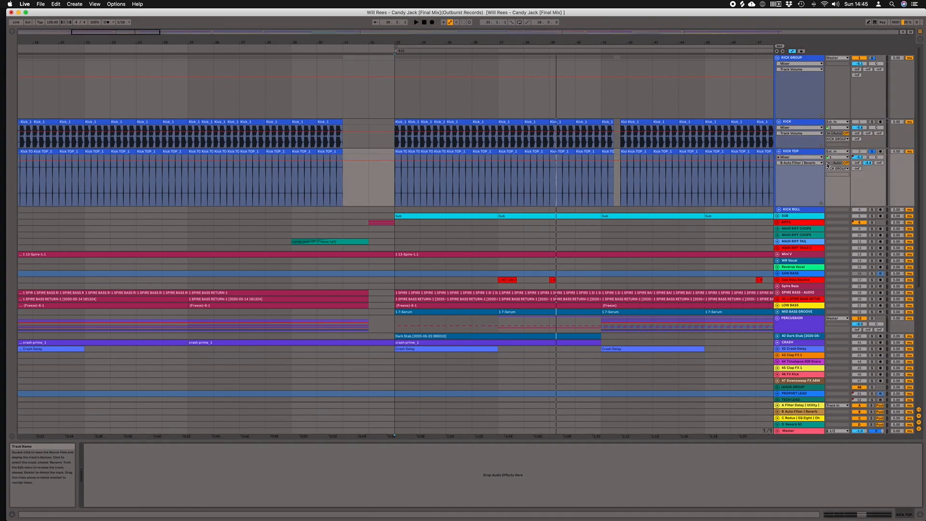
{"action": "left_click", "coordinate": [401, 173]}
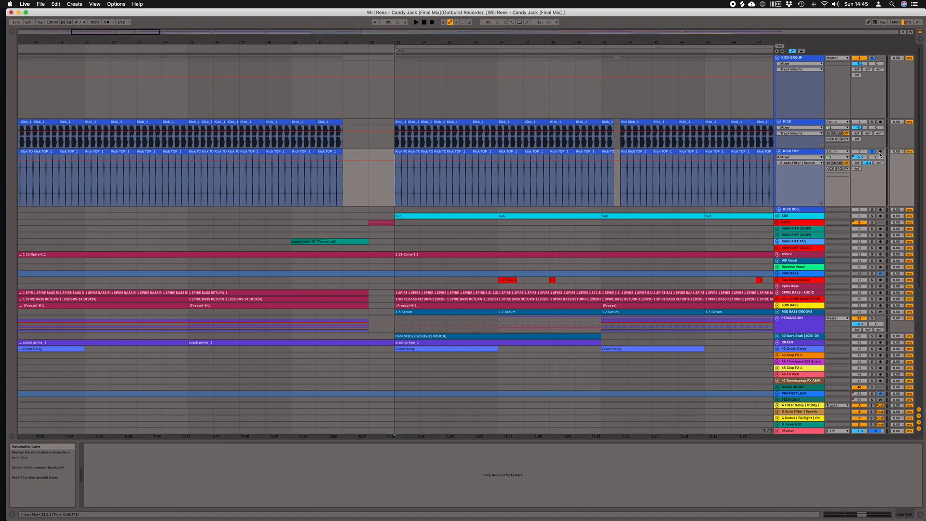
{"action": "key", "text": "space"}
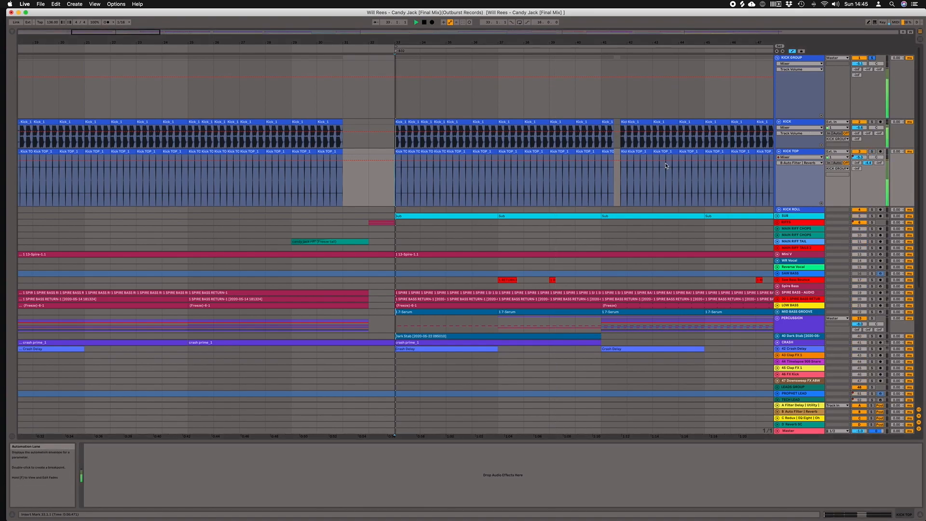
- Toggle the KICK TOP solo during playback to compare the kick layers, clear the solos and stop playback
{"action": "left_click", "coordinate": [873, 152]}
{"action": "left_click", "coordinate": [872, 153]}
{"action": "left_click", "coordinate": [872, 153]}
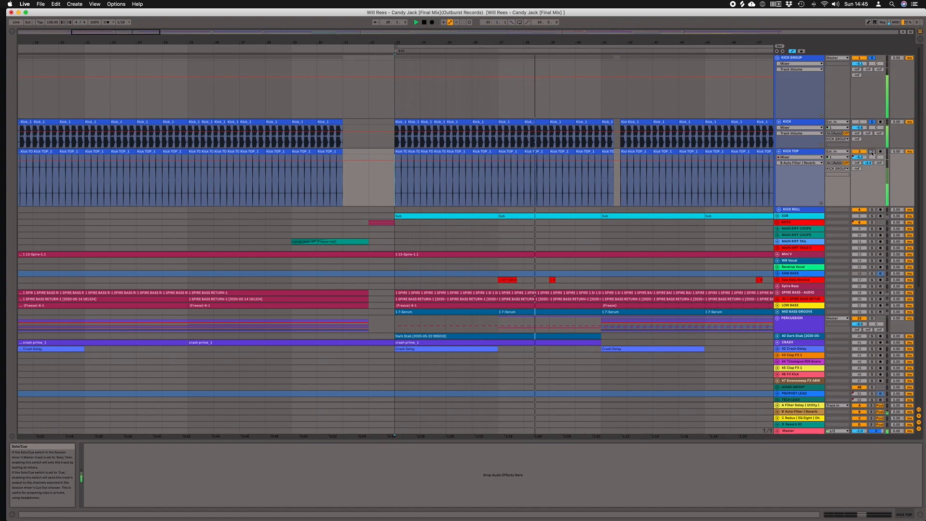
{"action": "left_click", "coordinate": [872, 152]}
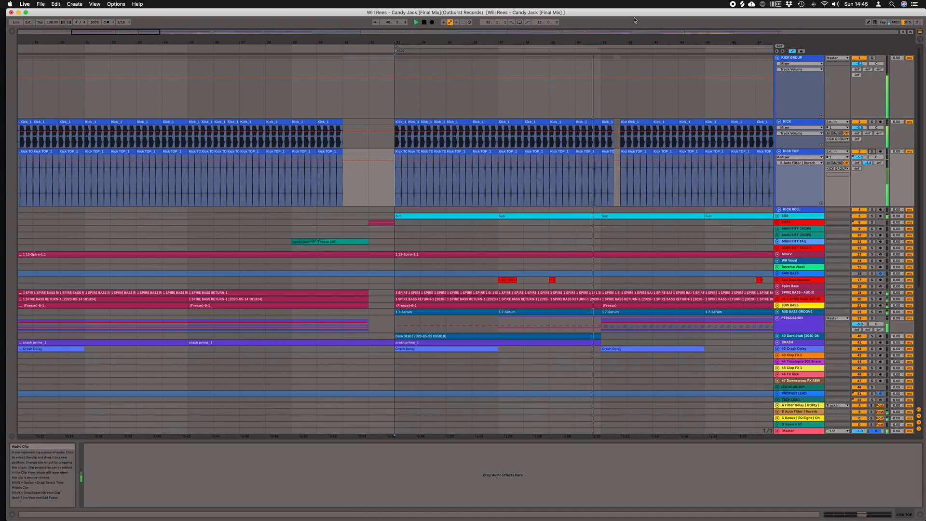
{"action": "left_click_drag", "start_coordinate": [635, 41], "coordinate": [581, 20]}
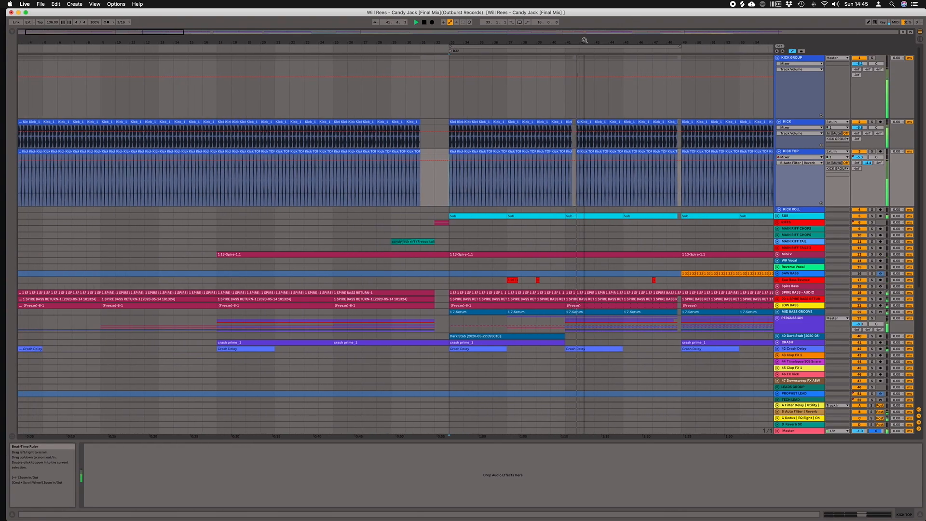
{"action": "scroll", "coordinate": [791, 207], "scroll_direction": "down", "scroll_amount": 1}
{"action": "key", "text": "space"}
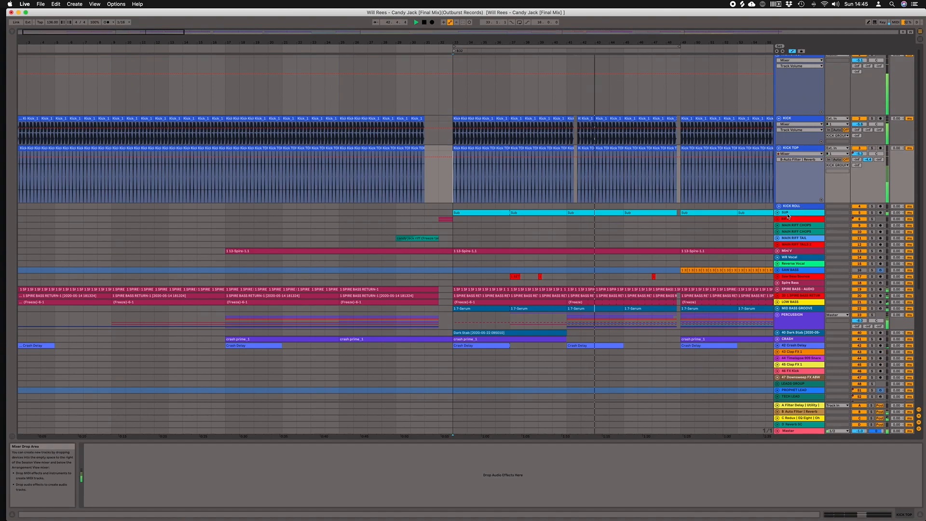
- Unfold the SUB track and play it soloed from bar 33
{"action": "left_click", "coordinate": [778, 213]}
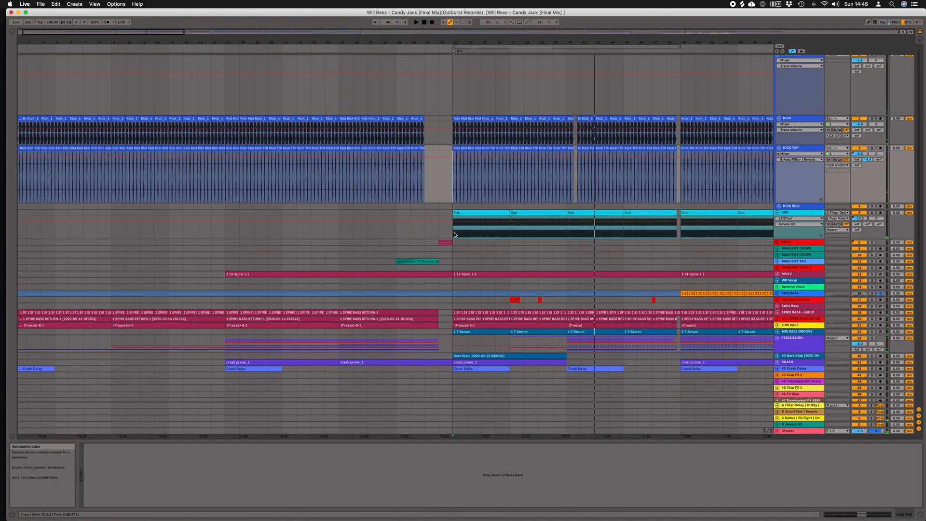
{"action": "left_click", "coordinate": [524, 212]}
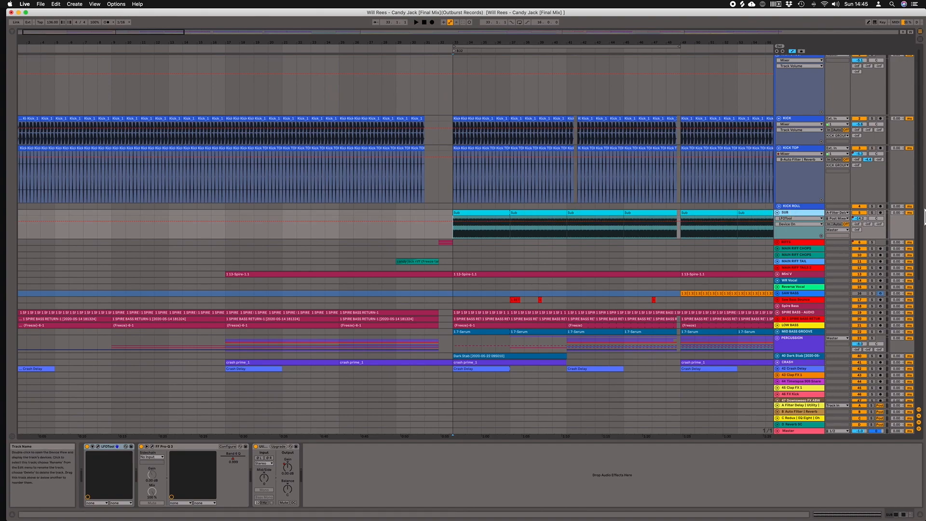
{"action": "left_click", "coordinate": [872, 212]}
{"action": "key", "text": "space"}
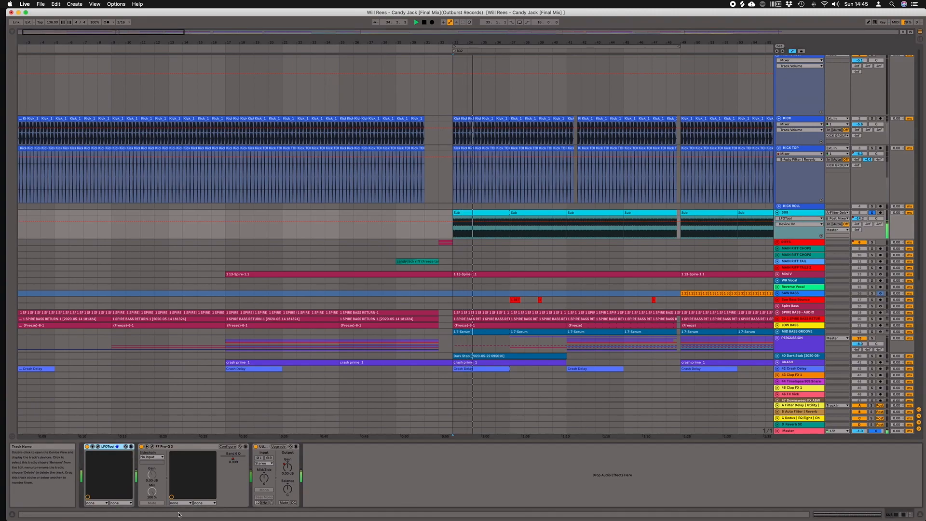
- Inspect the LFOTool and FF Pro-Q 3 settings on the SUB track and close both plug-in windows
{"action": "left_click", "coordinate": [99, 447]}
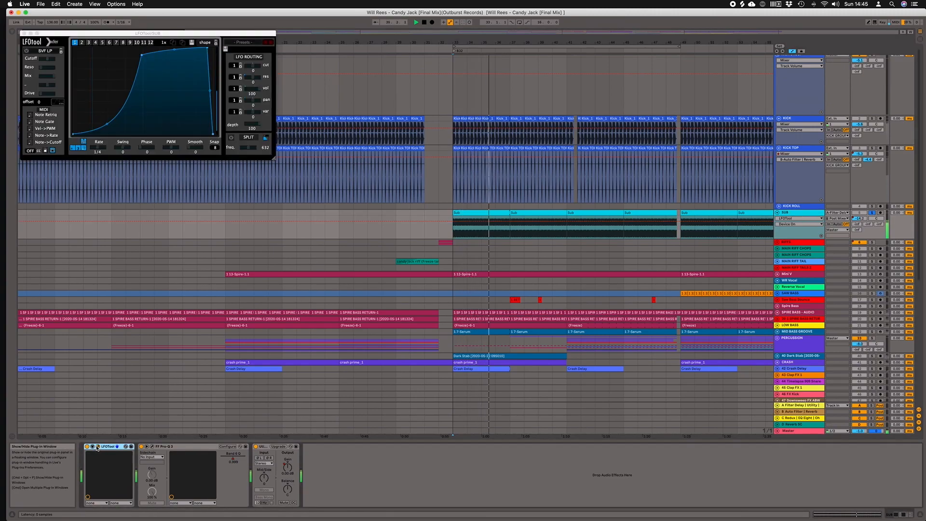
{"action": "left_click", "coordinate": [152, 447]}
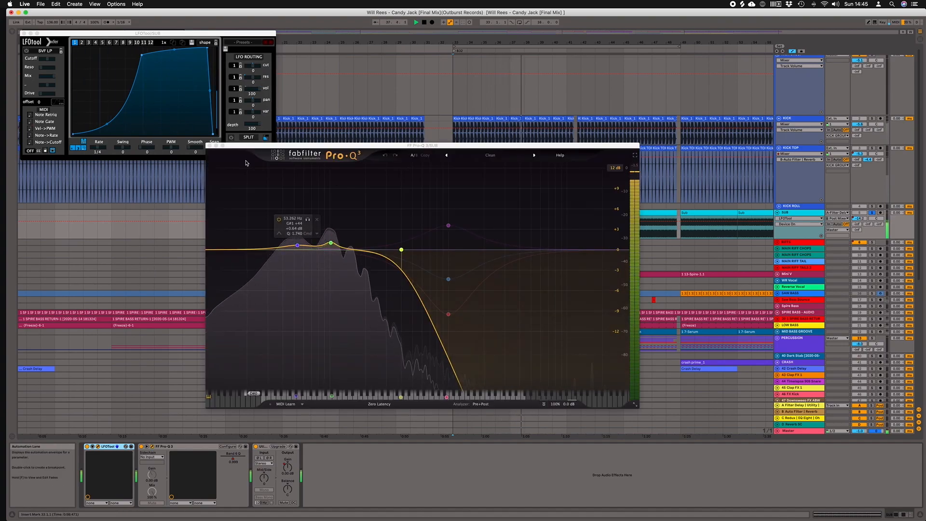
{"action": "left_click", "coordinate": [210, 145]}
{"action": "left_click", "coordinate": [24, 33]}
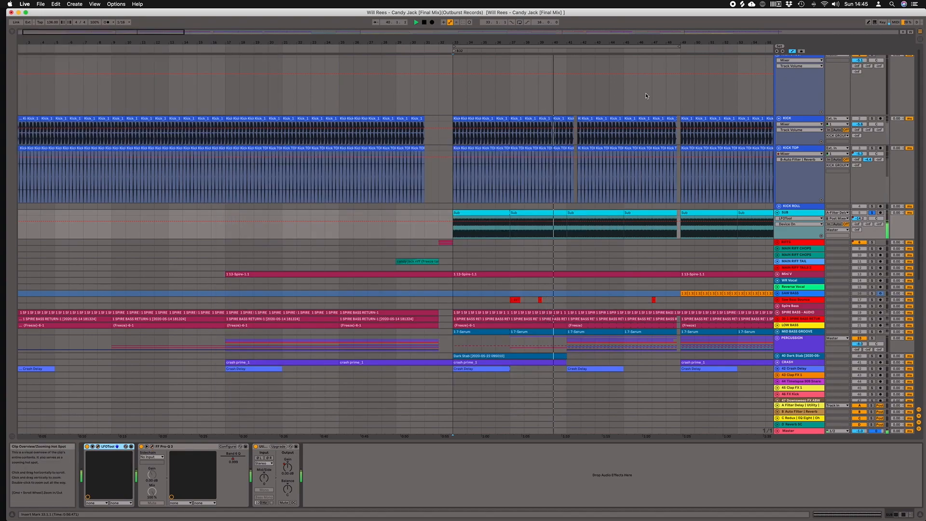
- Listen to the KICK GROUP soloed together with the SUB track, and stop playback
{"action": "scroll", "coordinate": [876, 96], "scroll_direction": "up", "scroll_amount": 1}
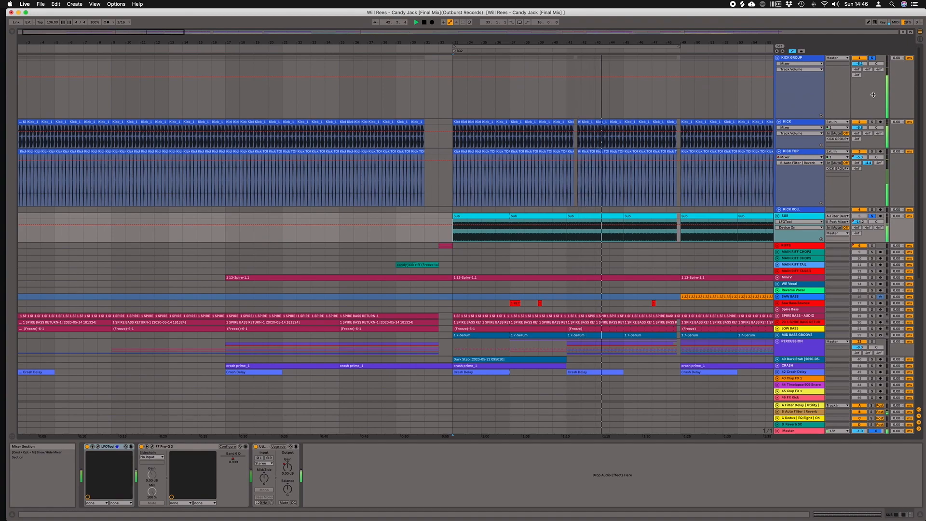
{"action": "scroll", "coordinate": [702, 189], "scroll_direction": "down", "scroll_amount": 5}
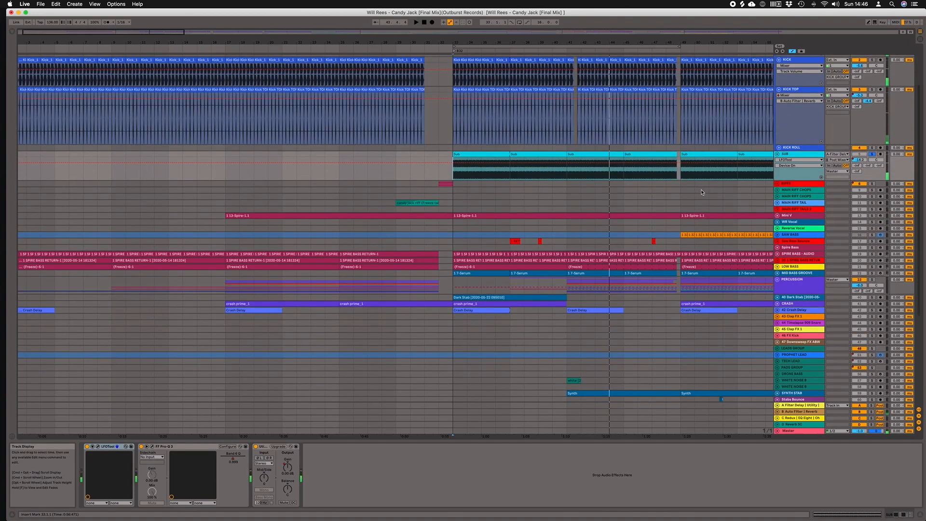
- Unfold the LOW BASS and SPIRE BASS - AUDIO tracks and show the SPIRE BASS - AUDIO device chain
{"action": "left_click", "coordinate": [777, 267]}
{"action": "left_click", "coordinate": [785, 254]}
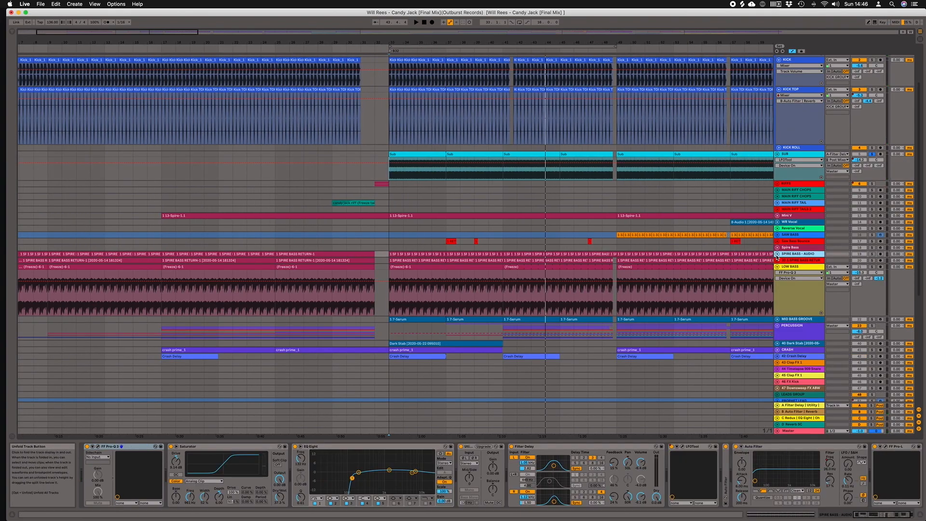
{"action": "left_click", "coordinate": [777, 255]}
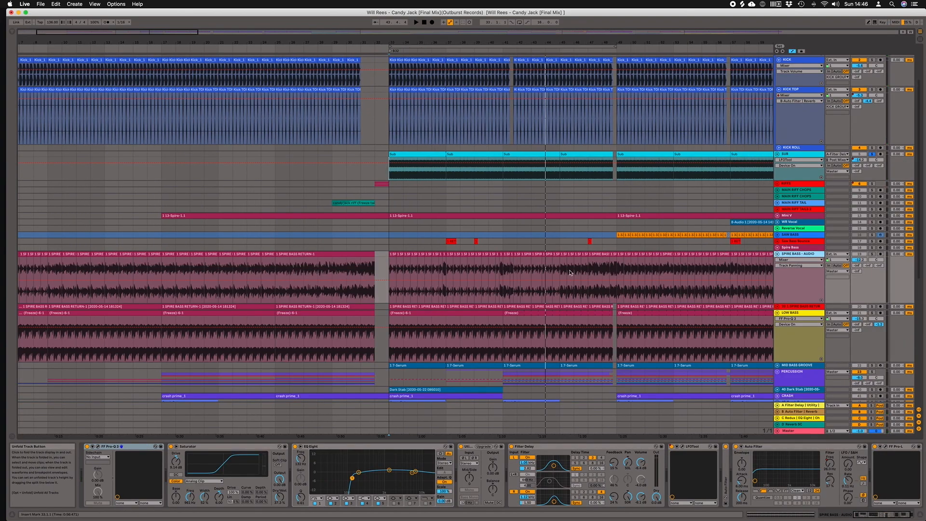
- Solo the SPIRE BASS - AUDIO track, play it from bar 33, and stop playback
{"action": "left_click", "coordinate": [392, 275]}
{"action": "left_click_drag", "start_coordinate": [551, 42], "coordinate": [526, 29]}
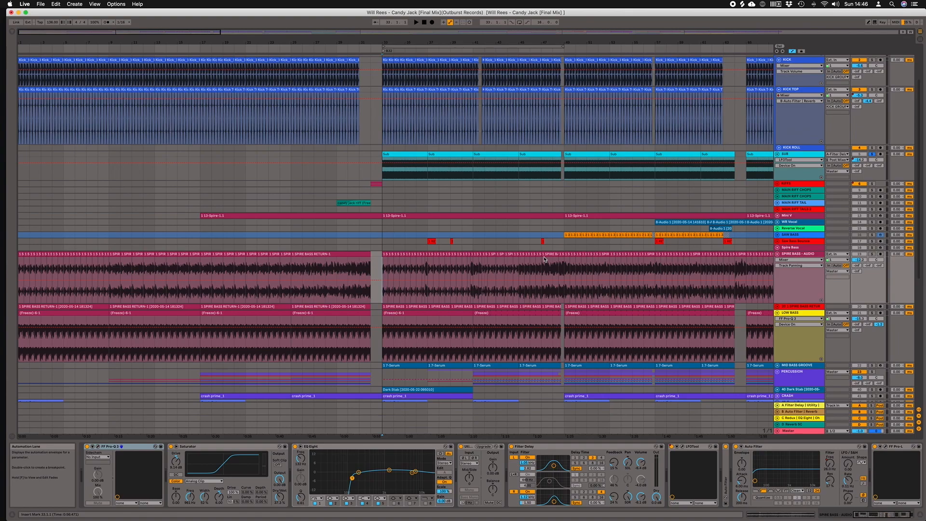
{"action": "scroll", "coordinate": [555, 270], "scroll_direction": "down", "scroll_amount": 1}
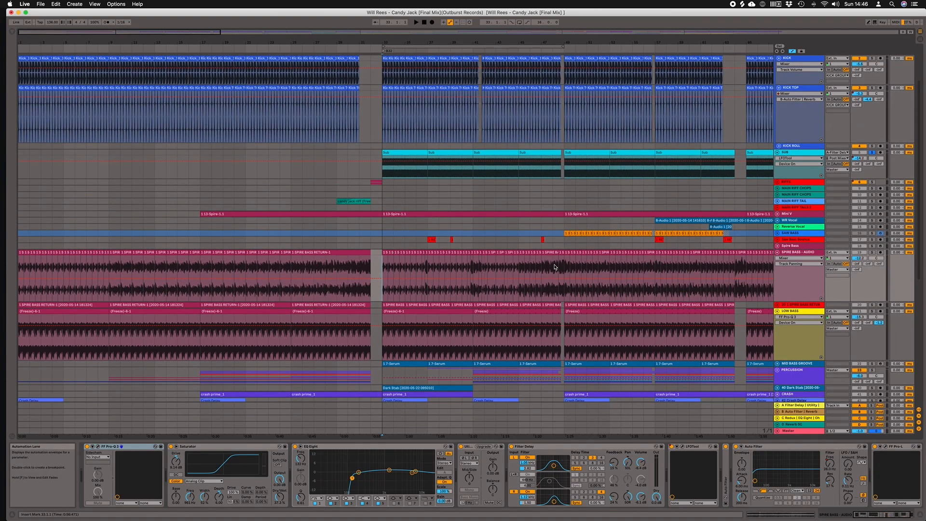
{"action": "scroll", "coordinate": [555, 267], "scroll_direction": "down", "scroll_amount": 1}
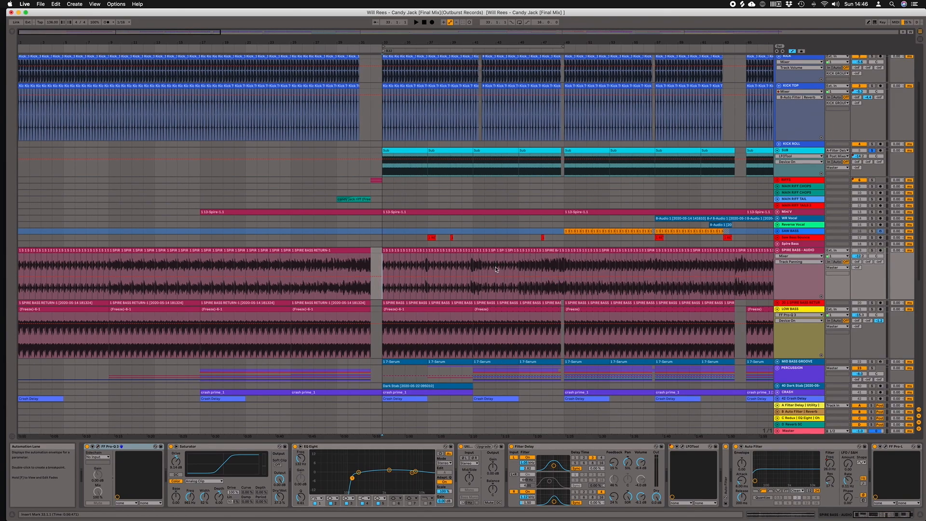
{"action": "key", "text": "space"}
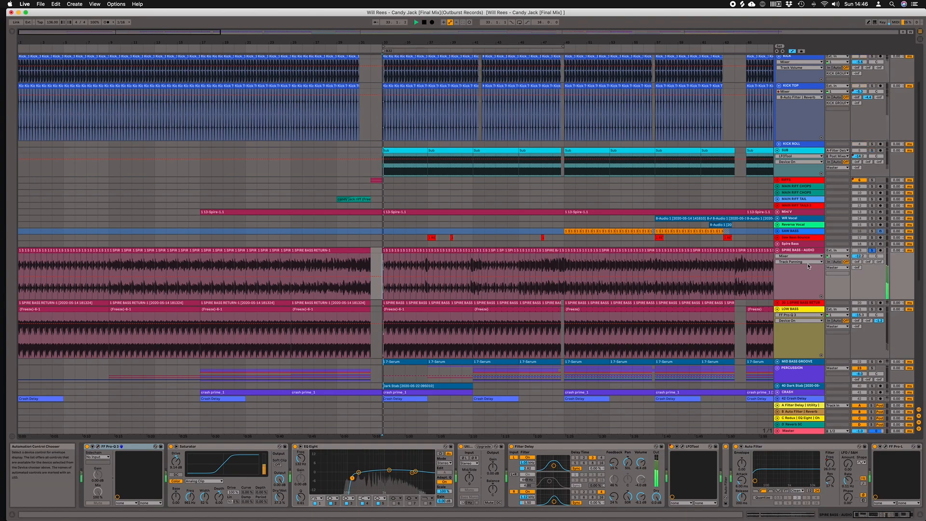
{"action": "scroll", "coordinate": [820, 261], "scroll_direction": "up", "scroll_amount": 1}
{"action": "scroll", "coordinate": [570, 376], "scroll_direction": "down", "scroll_amount": 1}
{"action": "scroll", "coordinate": [571, 376], "scroll_direction": "down", "scroll_amount": 3}
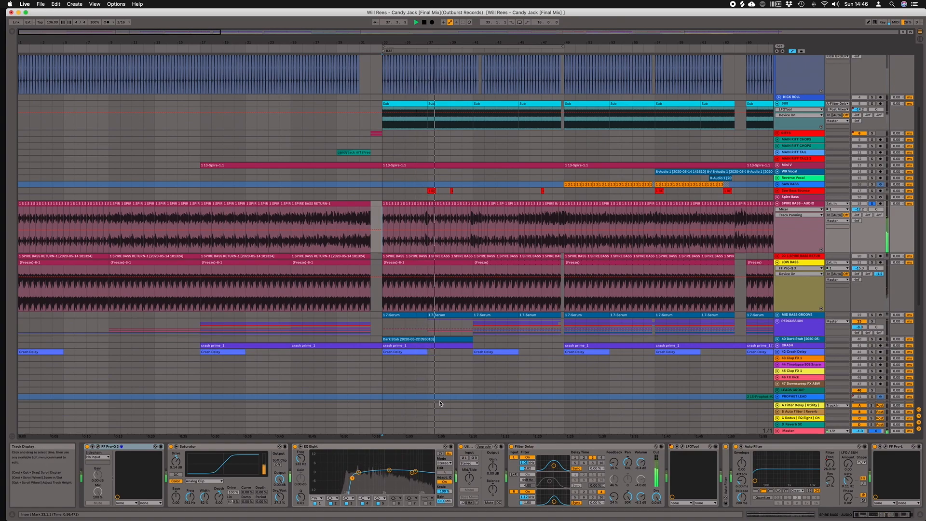
{"action": "key", "text": "space"}
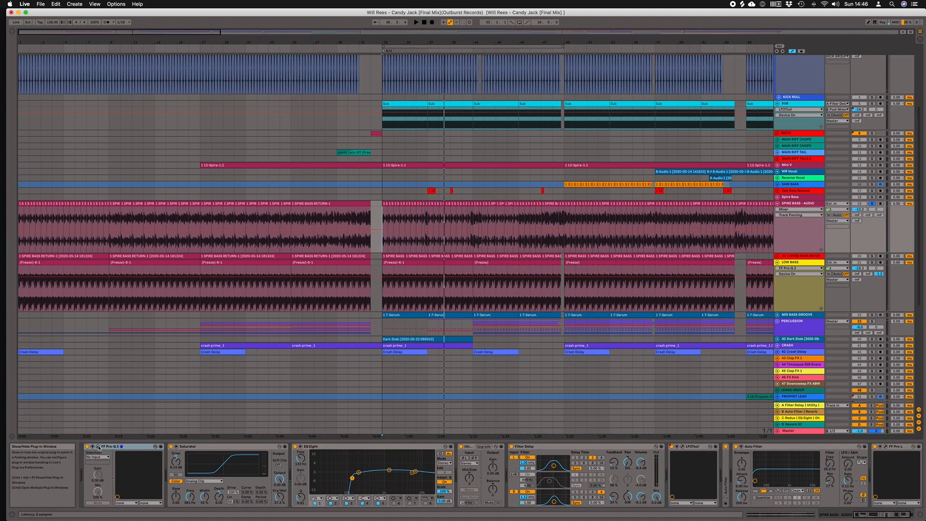
- Inspect the FF Pro-Q 3 settings on the SPIRE BASS - AUDIO track, close the plug-in window, and fold the EQ Eight device
{"action": "left_click", "coordinate": [99, 447]}
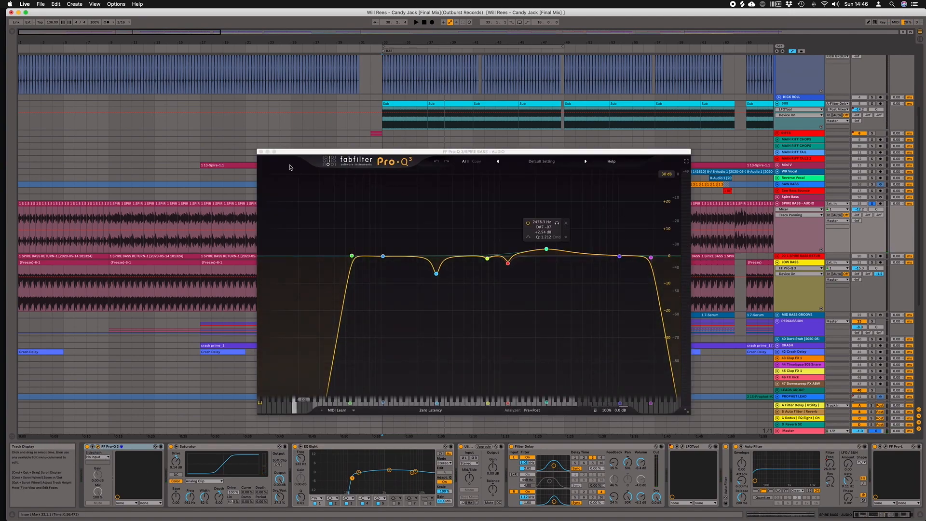
{"action": "left_click", "coordinate": [261, 152]}
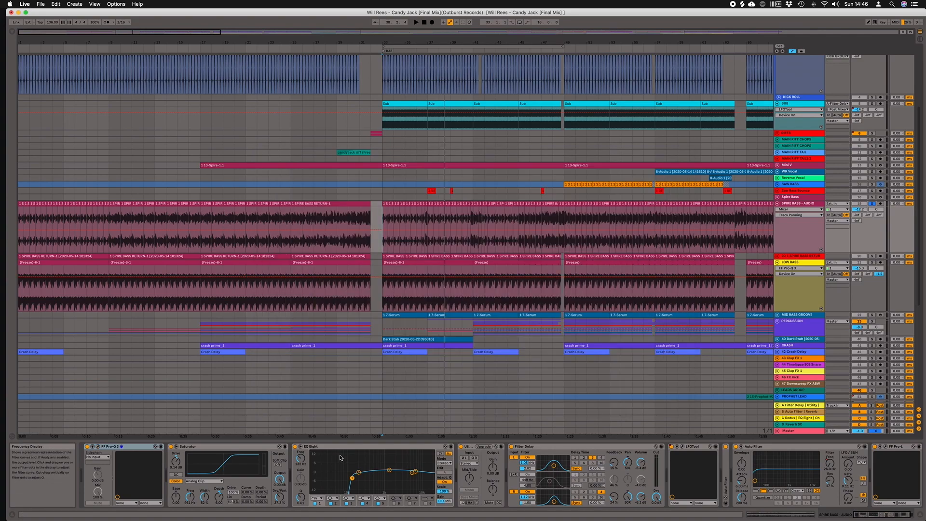
{"action": "scroll", "coordinate": [367, 465], "scroll_direction": "right", "scroll_amount": 3}
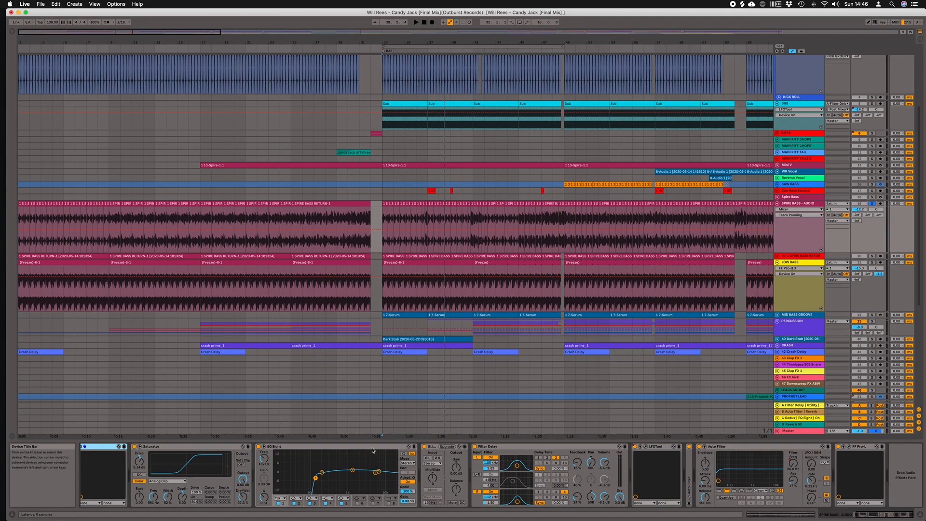
{"action": "double_click", "coordinate": [372, 449]}
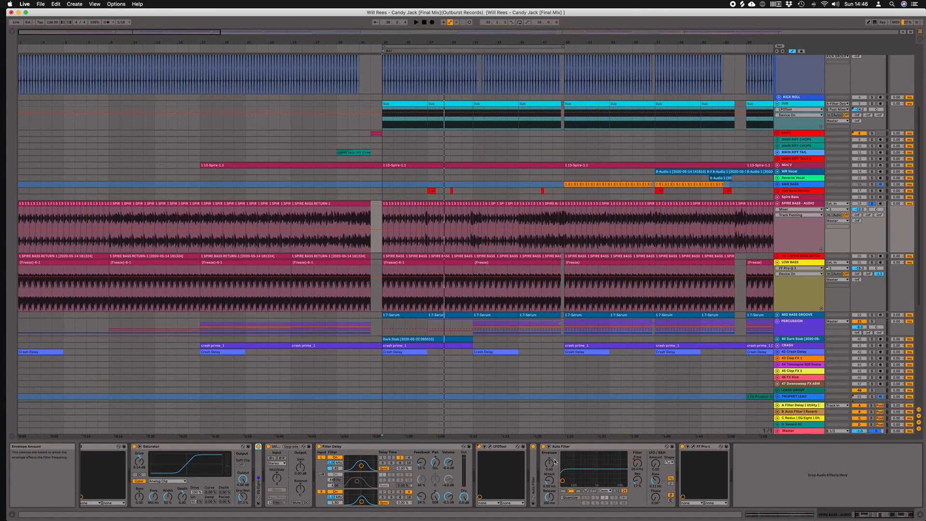
- Unfold the first Auto Filter to view its settings, then fold both Auto Filters and keep FF Pro-L unfolded
{"action": "double_click", "coordinate": [534, 473]}
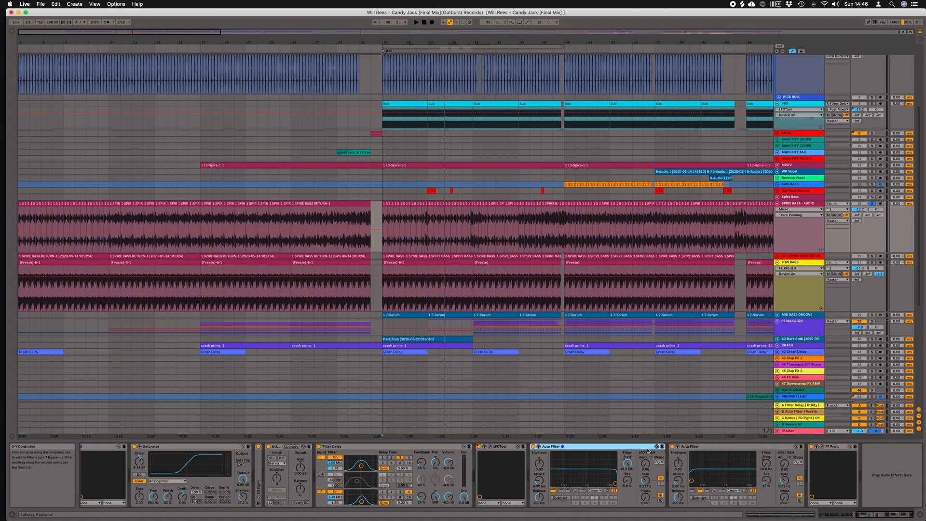
{"action": "double_click", "coordinate": [602, 447]}
{"action": "double_click", "coordinate": [588, 447]}
{"action": "double_click", "coordinate": [571, 446]}
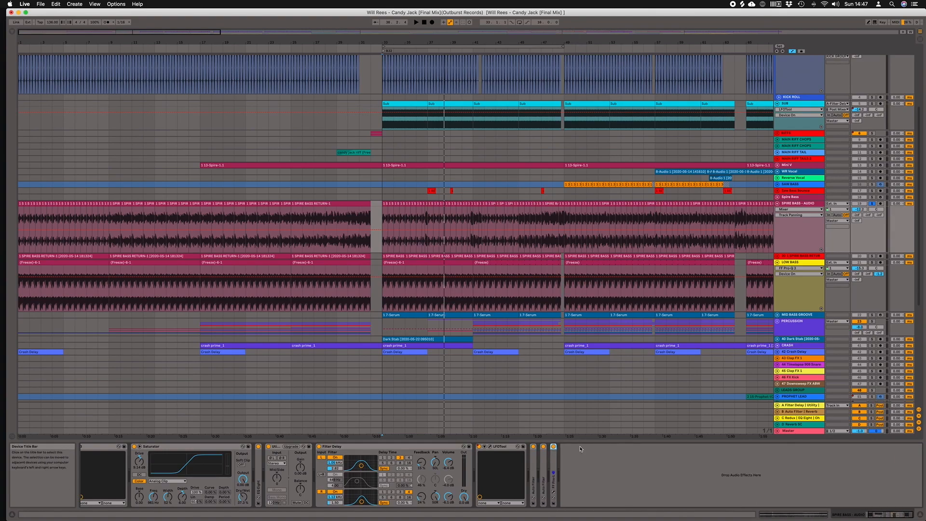
{"action": "double_click", "coordinate": [555, 453]}
- Play the soloed SPIRE BASS - AUDIO from bar 33, stop, and unfold the SPIRE BASS RETURN track to show its device chain
{"action": "key", "text": "space"}
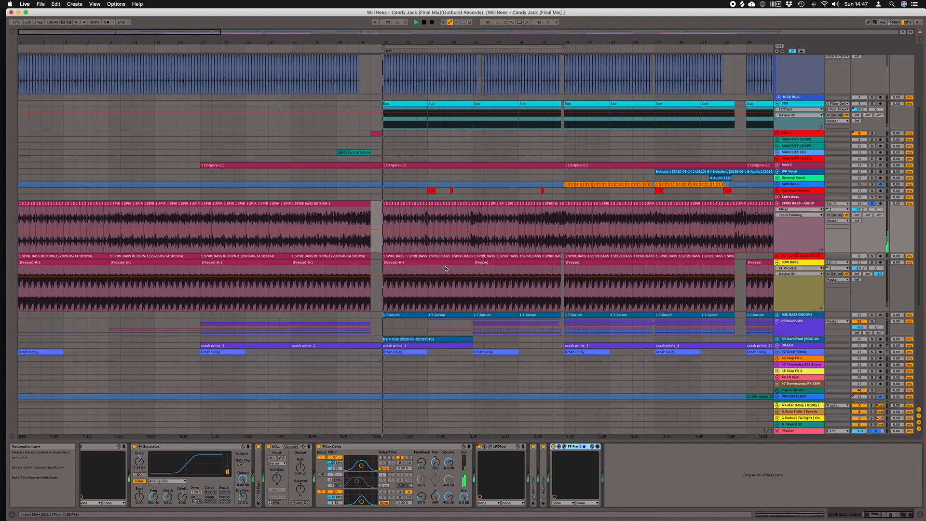
{"action": "left_click", "coordinate": [778, 258]}
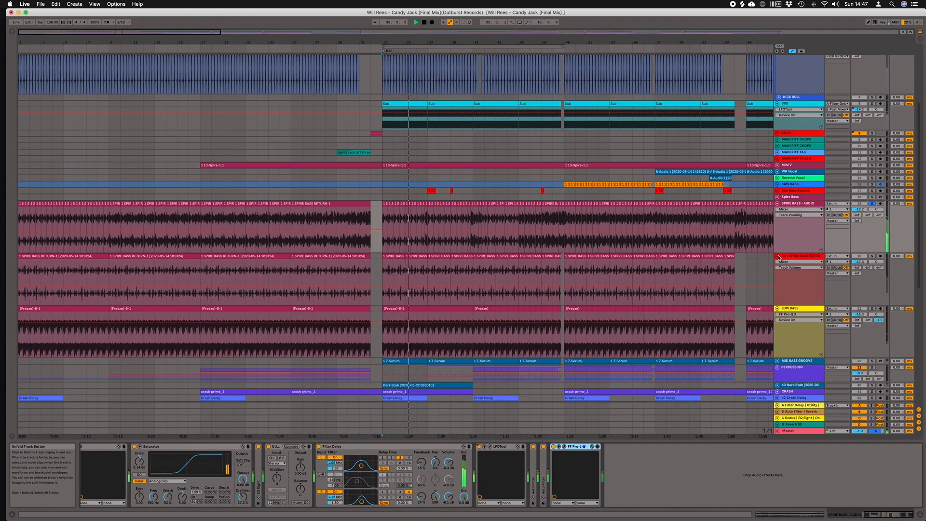
{"action": "left_click", "coordinate": [779, 257]}
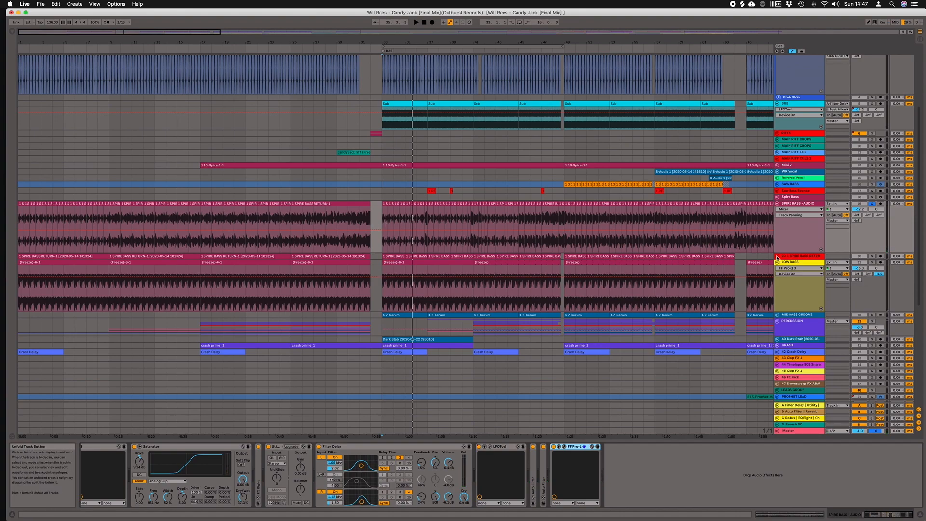
{"action": "left_click", "coordinate": [777, 257]}
{"action": "left_click", "coordinate": [828, 261]}
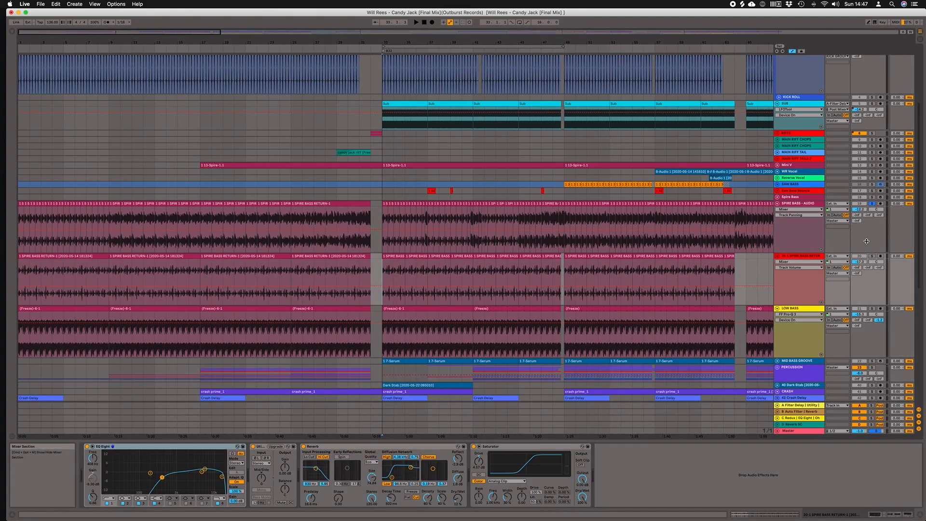
- Solo the SPIRE BASS RETURN track, listen to it together with SPIRE BASS - AUDIO from bar 33, and stop playback
{"action": "left_click", "coordinate": [872, 256]}
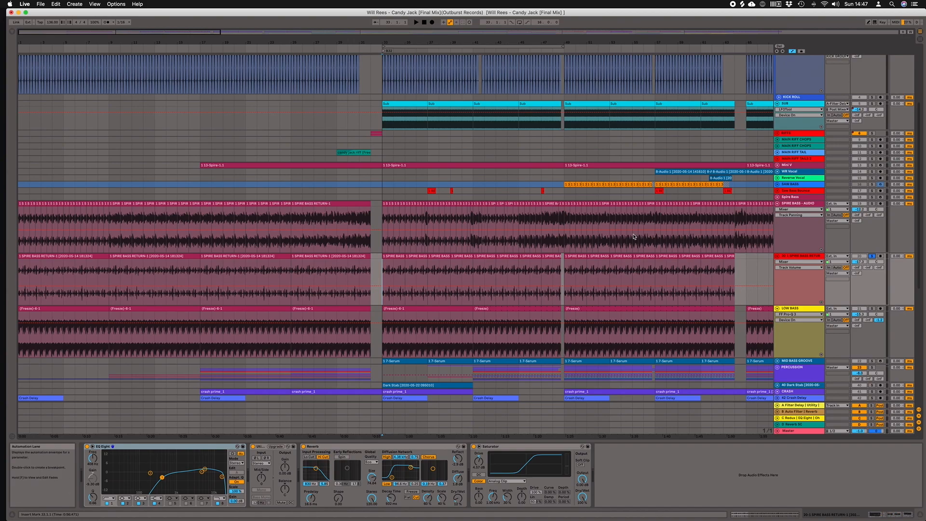
{"action": "key", "text": "space"}
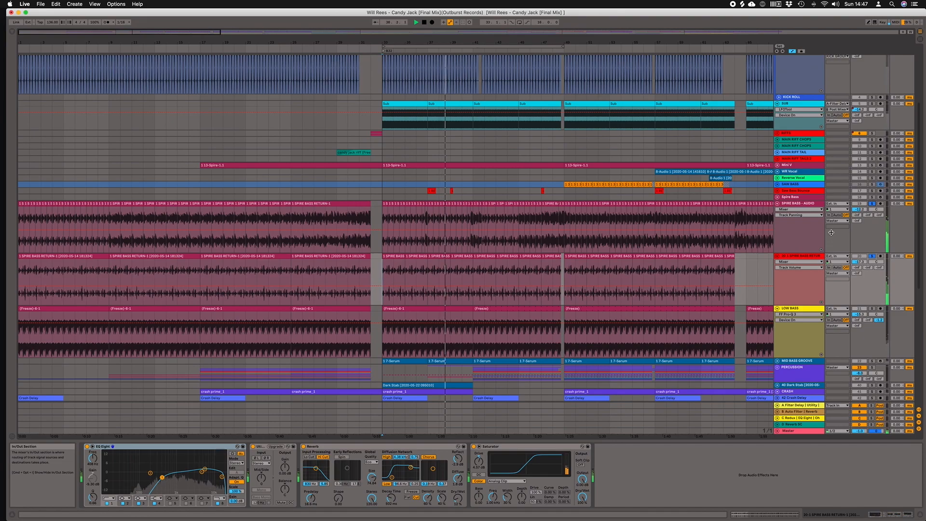
{"action": "key", "text": "space"}
- Listen to SPIRE BASS - AUDIO soloed on its own from bar 47 and again from around bar 64
{"action": "scroll", "coordinate": [510, 224], "scroll_direction": "right", "scroll_amount": 1}
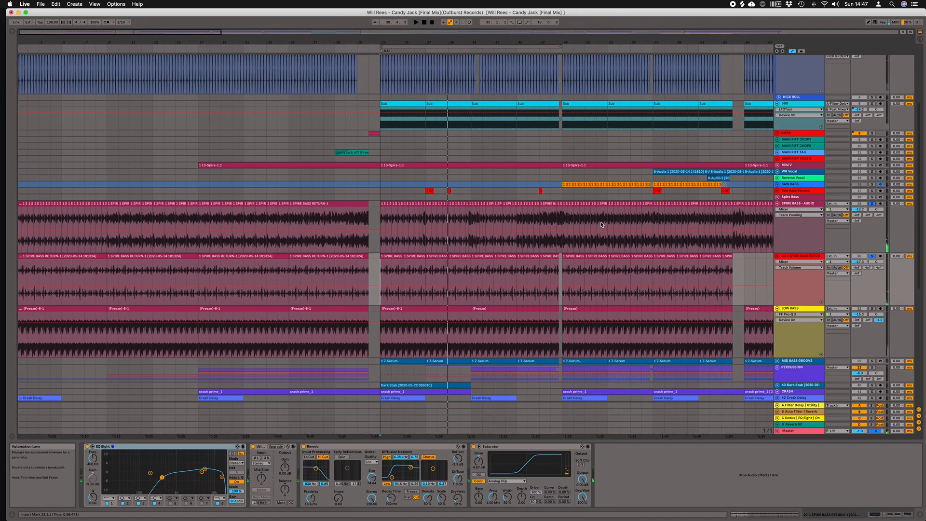
{"action": "left_click", "coordinate": [511, 224]}
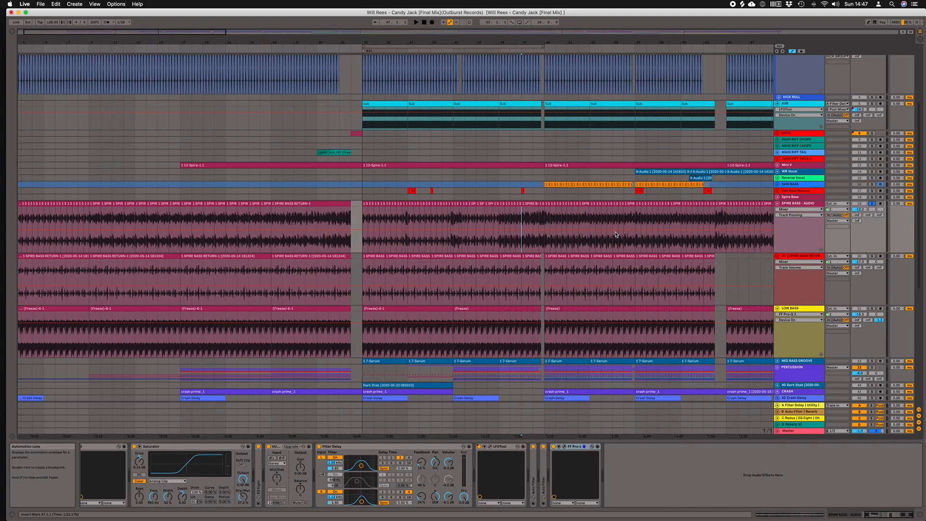
{"action": "key", "text": "space"}
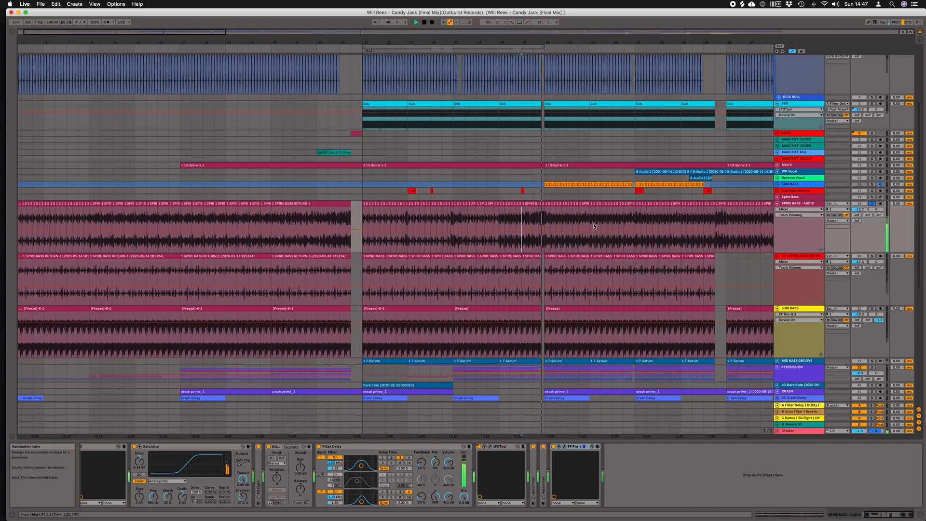
{"action": "scroll", "coordinate": [613, 223], "scroll_direction": "right", "scroll_amount": 5}
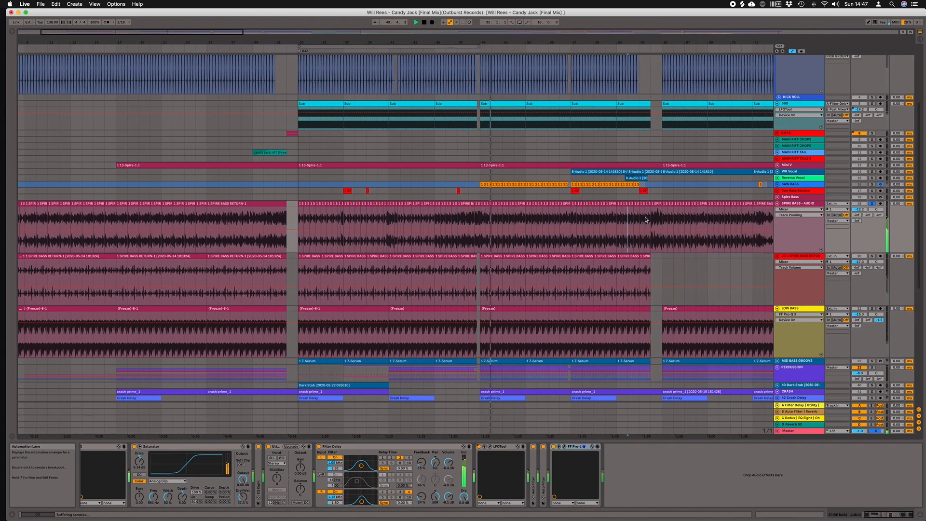
{"action": "left_click", "coordinate": [647, 219]}
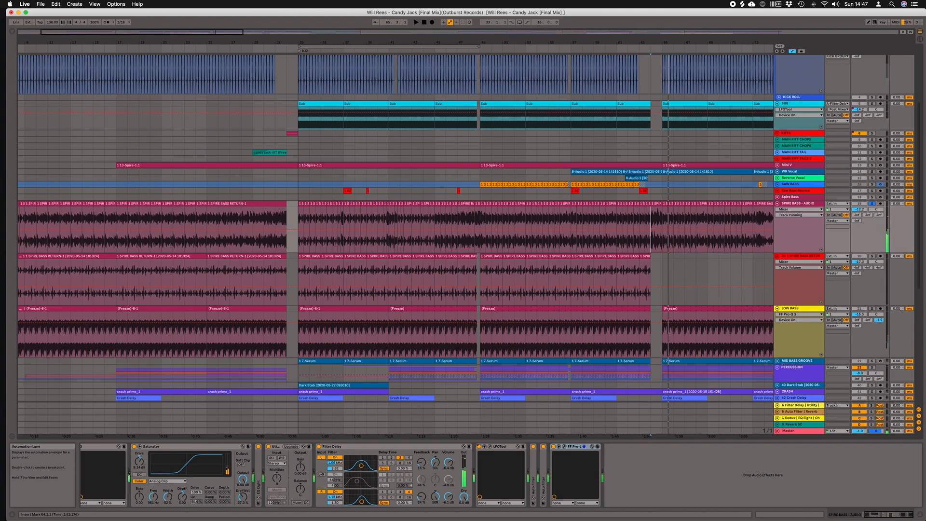
- Solo the LOW BASS track and play it from bar 33 with the C Redux return track's device chain shown
{"action": "scroll", "coordinate": [354, 216], "scroll_direction": "left", "scroll_amount": 4}
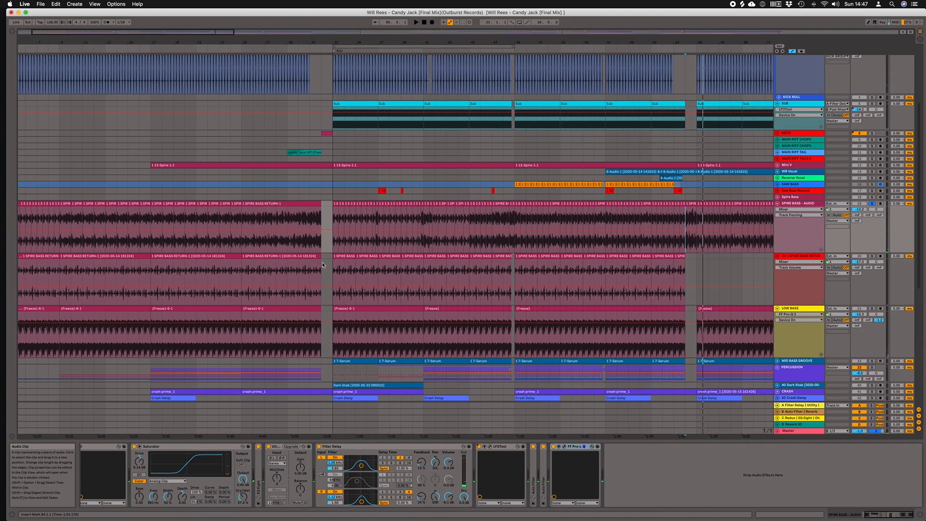
{"action": "scroll", "coordinate": [347, 251], "scroll_direction": "down", "scroll_amount": 4}
{"action": "left_click", "coordinate": [350, 276]}
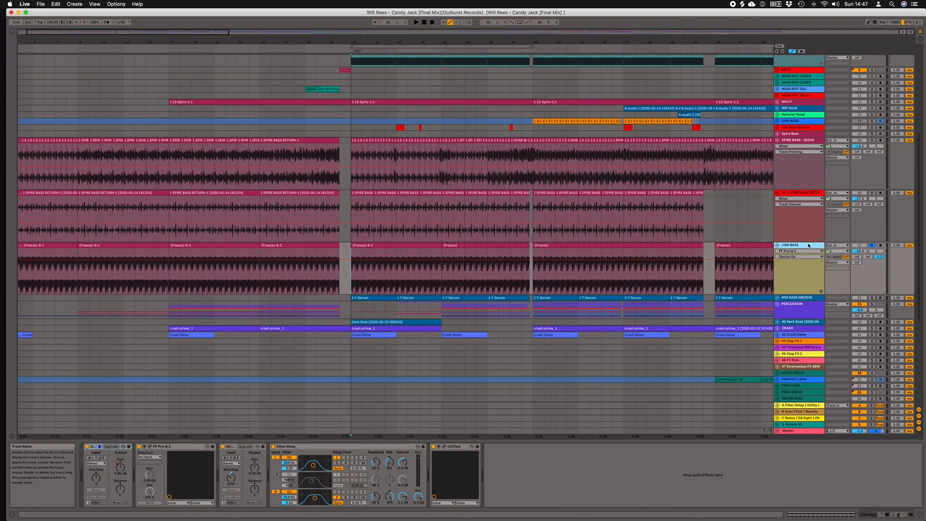
{"action": "left_click", "coordinate": [792, 420]}
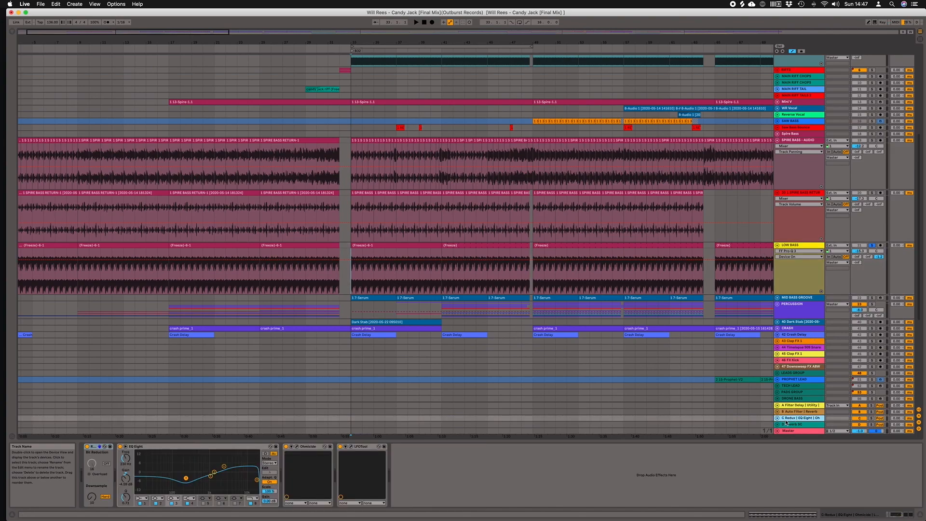
{"action": "key", "text": "space"}
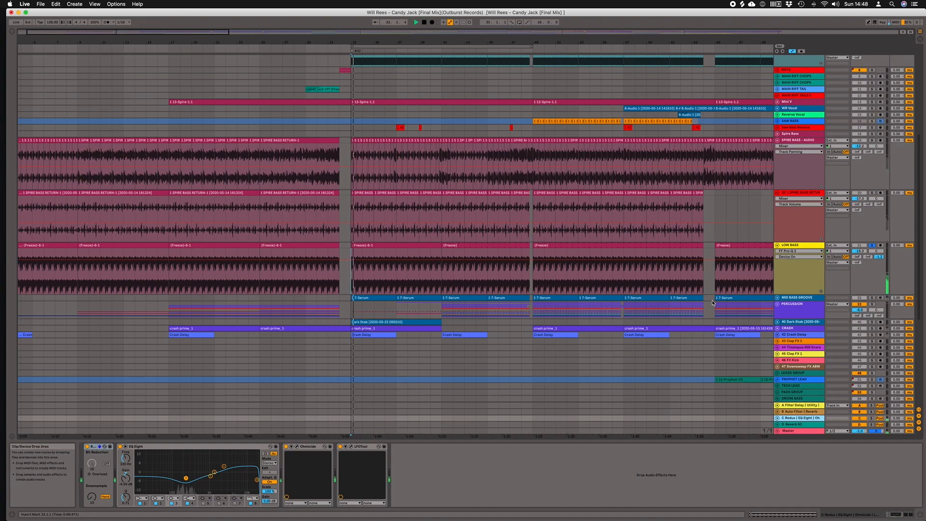
- View the LOW BASS device chain, return to the C Redux return track, and compare the sound with the Redux device bypassed and active
{"action": "left_click", "coordinate": [791, 247]}
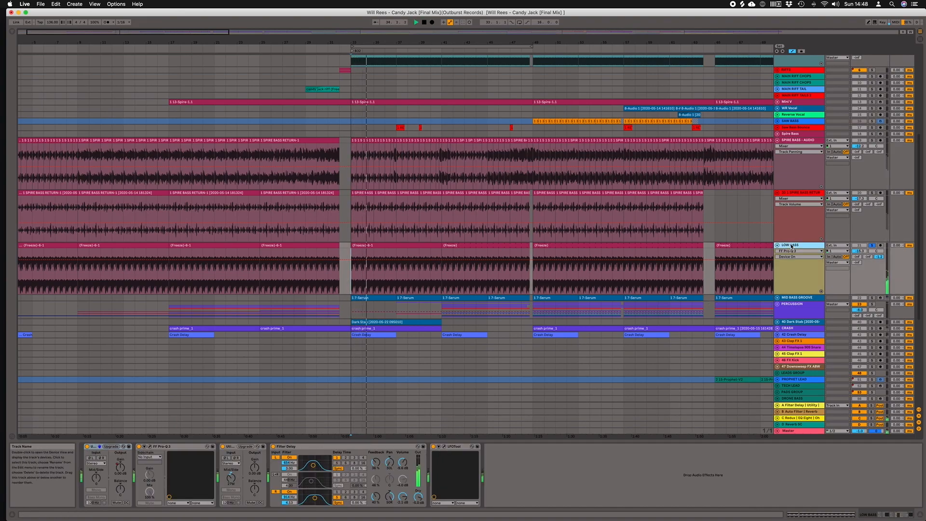
{"action": "left_click", "coordinate": [798, 418]}
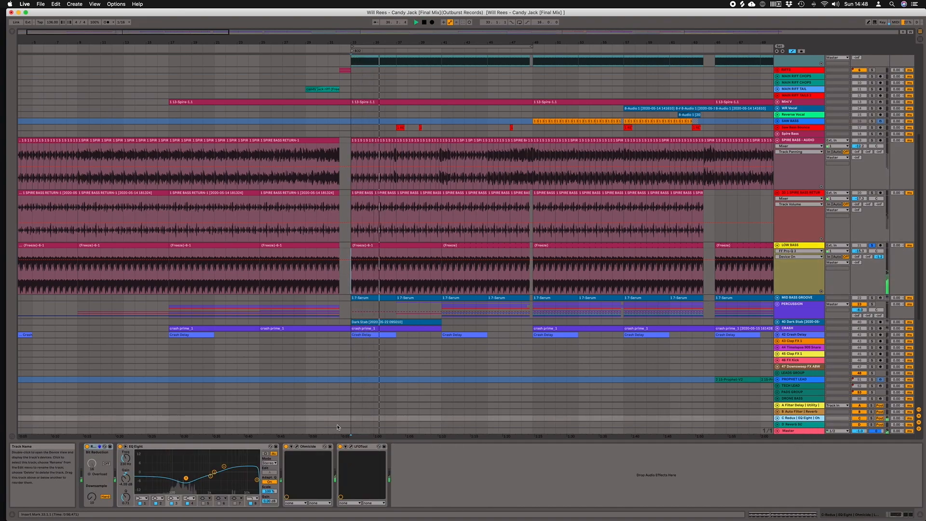
{"action": "left_click", "coordinate": [87, 447]}
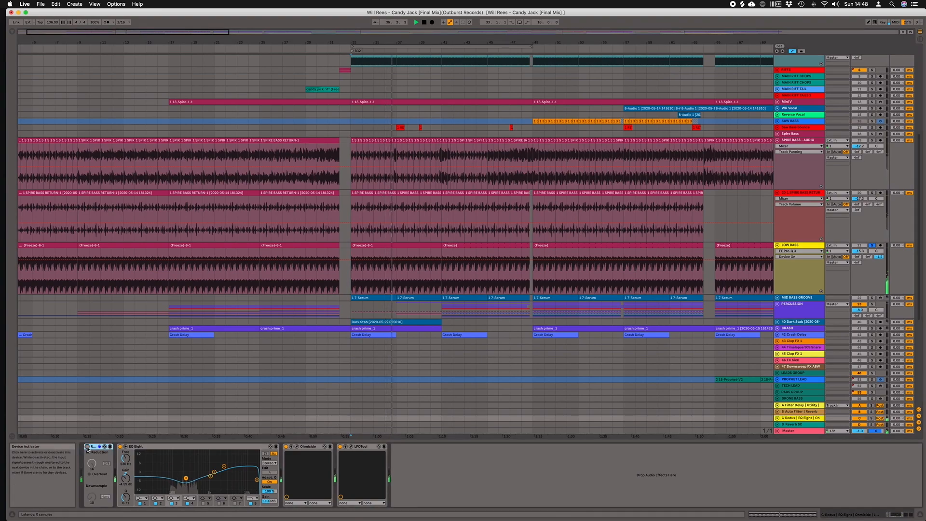
{"action": "left_click", "coordinate": [87, 447]}
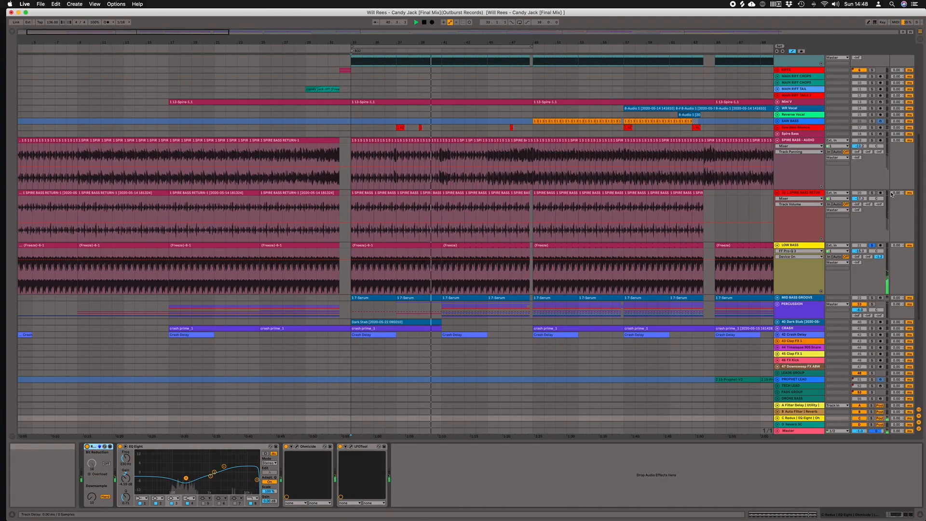
- Listen to both Spire bass tracks soloed with LOW BASS, stop playback, and unfold MID BASS GROOVE to show its device chain
{"action": "left_click", "coordinate": [872, 193]}
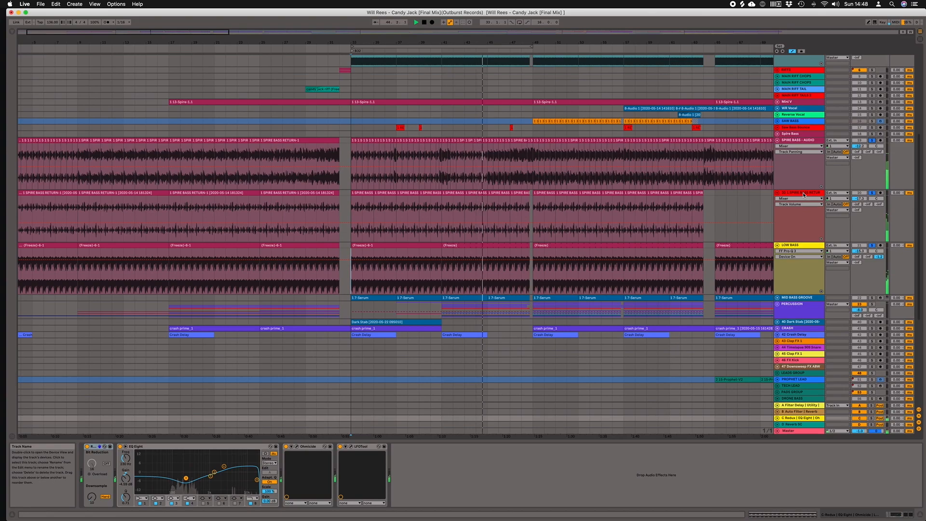
{"action": "left_click", "coordinate": [777, 298]}
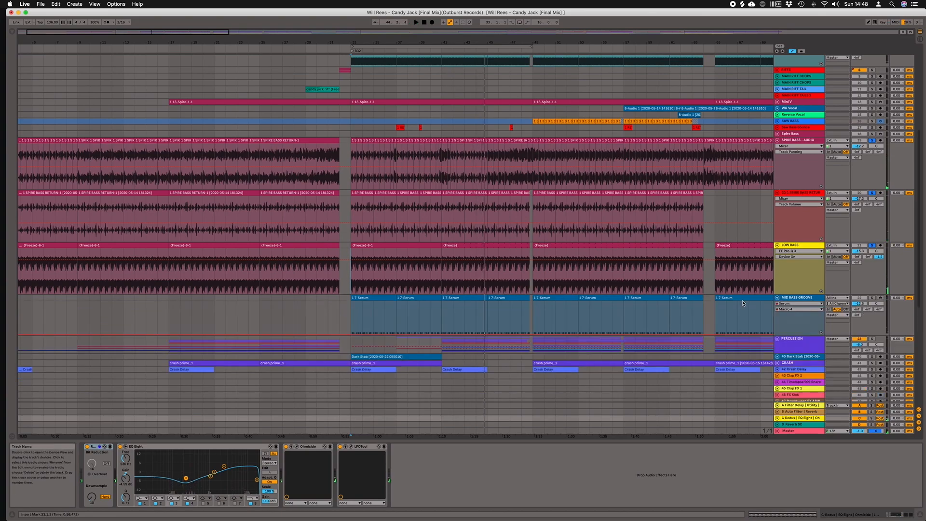
{"action": "left_click", "coordinate": [799, 300]}
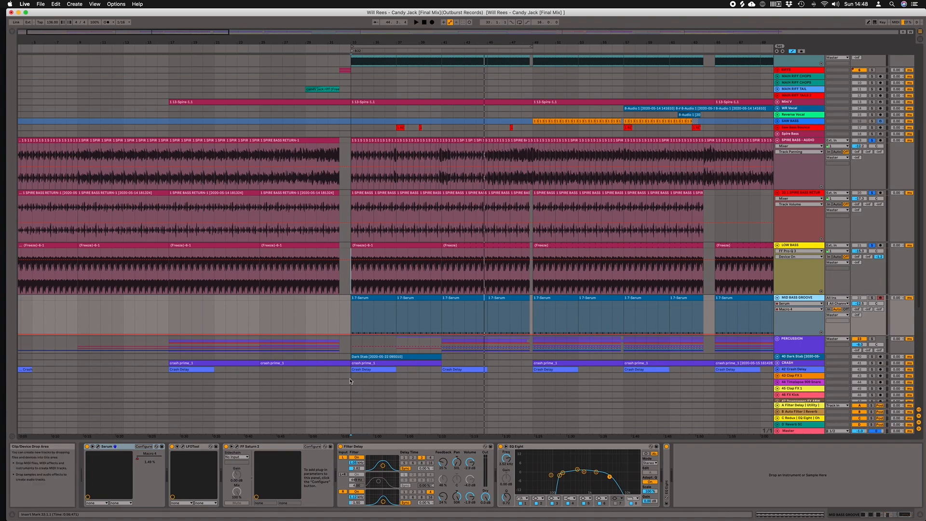
- Solo the MID BASS GROOVE track and play it from bar 33
{"action": "key", "text": "space"}
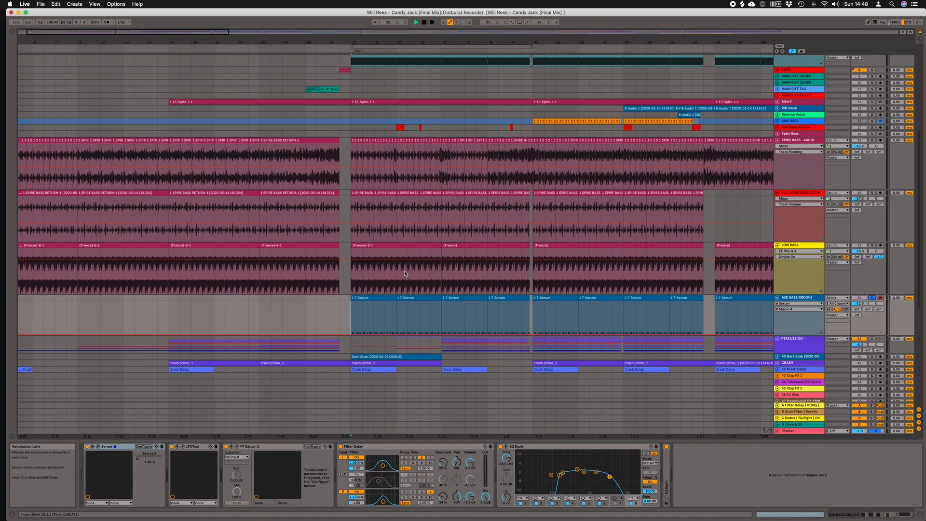
{"action": "key", "text": "space"}
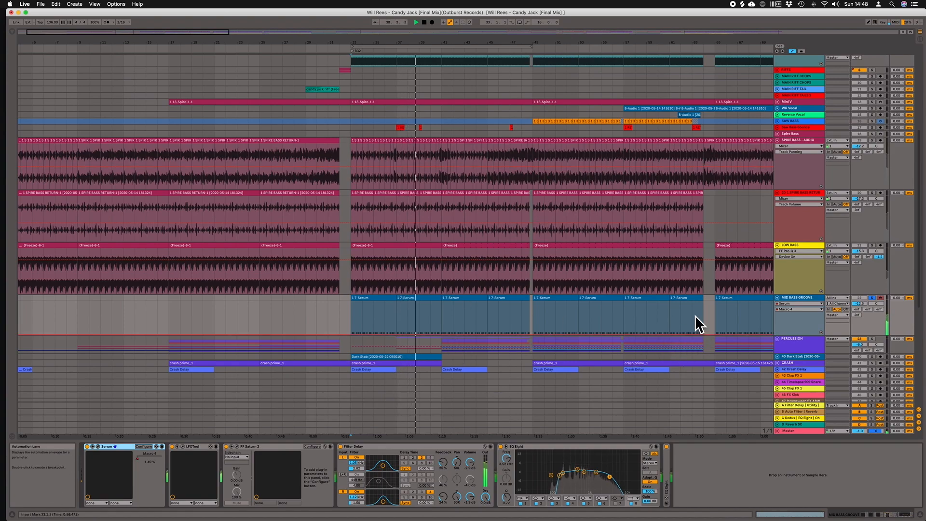
{"action": "scroll", "coordinate": [306, 413], "scroll_direction": "down", "scroll_amount": 3}
{"action": "scroll", "coordinate": [306, 413], "scroll_direction": "left", "scroll_amount": 2}
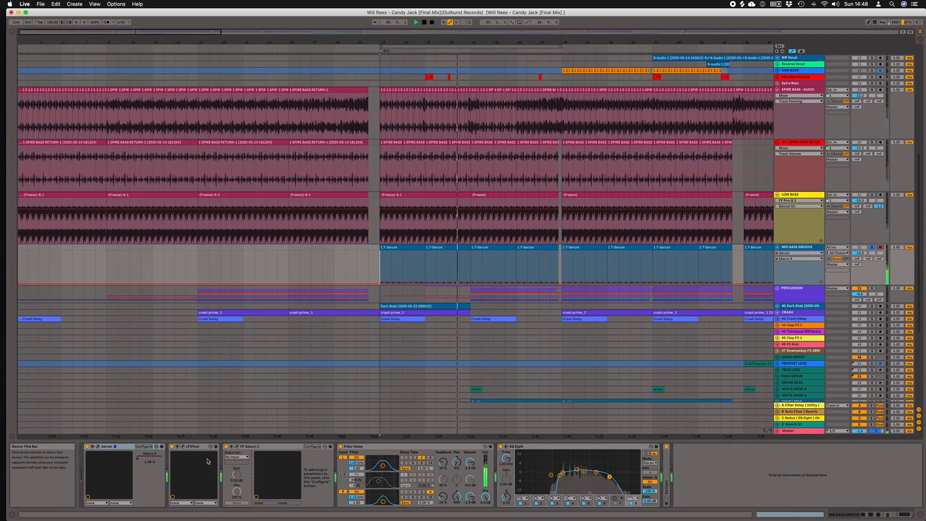
- Inspect the FF Saturn 2 settings on the MID BASS GROOVE track, close the plug-in window, and unfold the second EQ Eight
{"action": "double_click", "coordinate": [262, 448]}
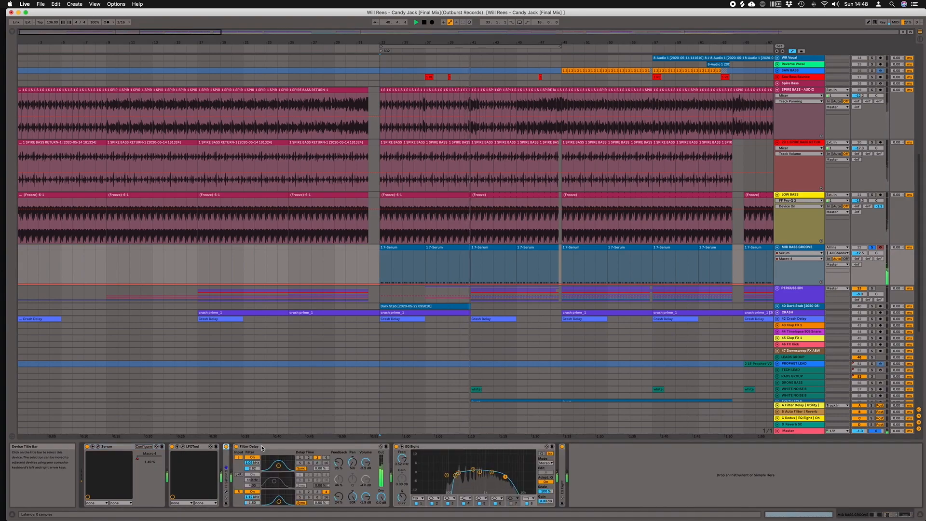
{"action": "double_click", "coordinate": [226, 463]}
{"action": "left_click", "coordinate": [238, 447]}
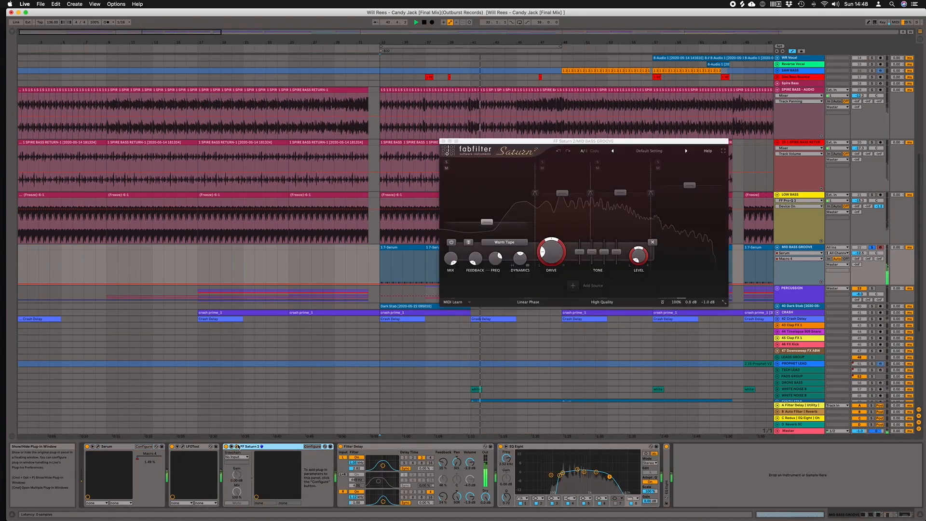
{"action": "left_click", "coordinate": [443, 141]}
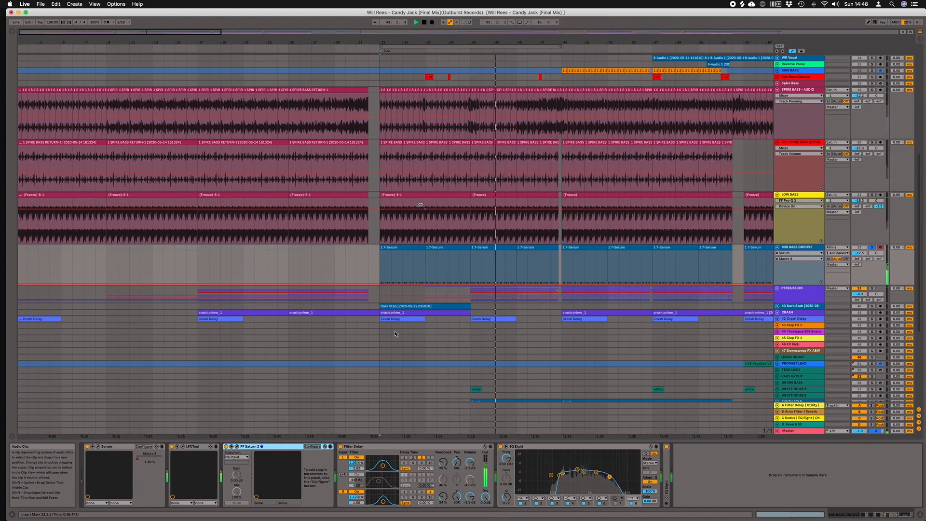
{"action": "left_click", "coordinate": [659, 467]}
{"action": "key", "text": "super+v"}
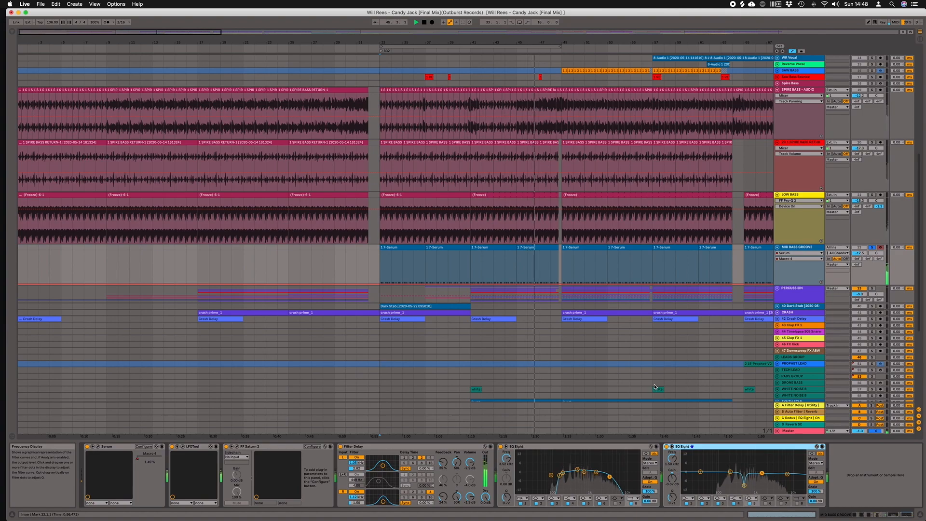
- Fold both EQ Eight devices on the MID BASS GROOVE track and place the insert marker at bar 32
{"action": "double_click", "coordinate": [594, 446]}
{"action": "double_click", "coordinate": [595, 446]}
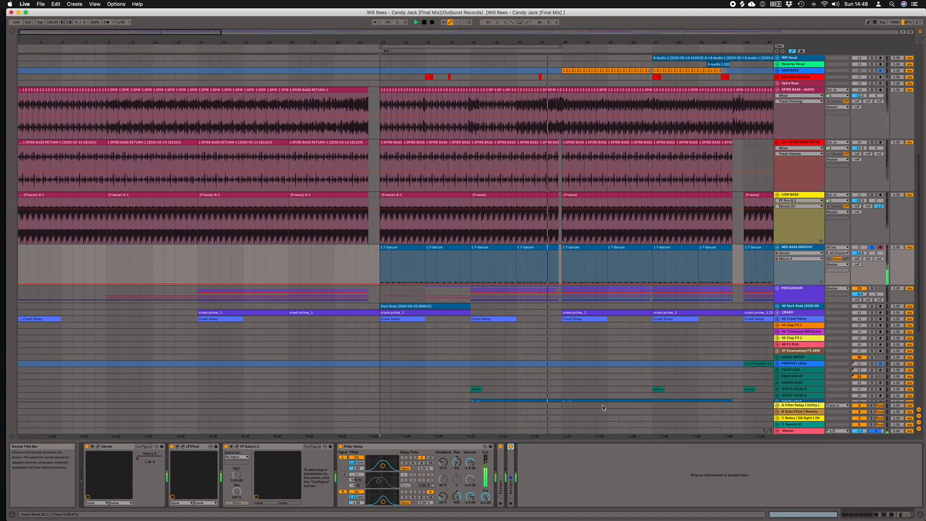
{"action": "left_click", "coordinate": [432, 247]}
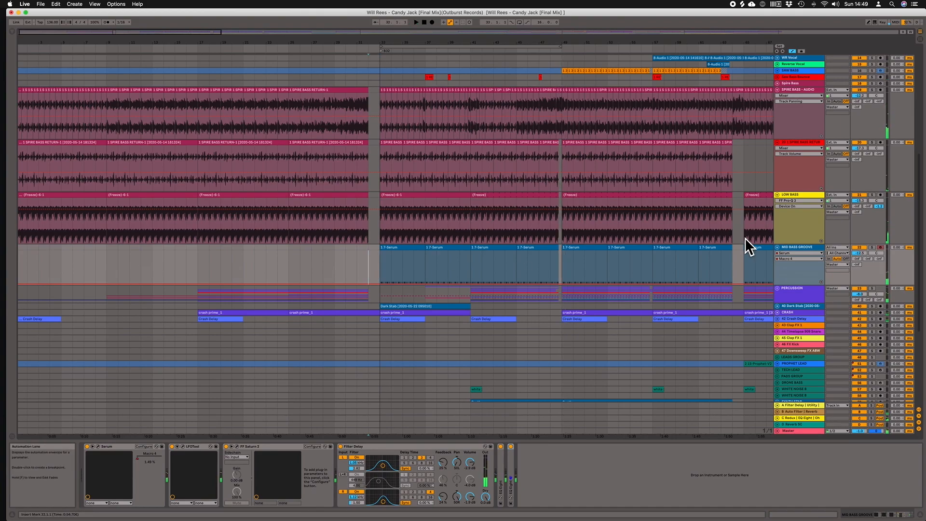
- Solo the SUB and KICK GROUP tracks together with the Spire, low and mid bass tracks, and play from bar 32
{"action": "scroll", "coordinate": [748, 238], "scroll_direction": "up", "scroll_amount": 5}
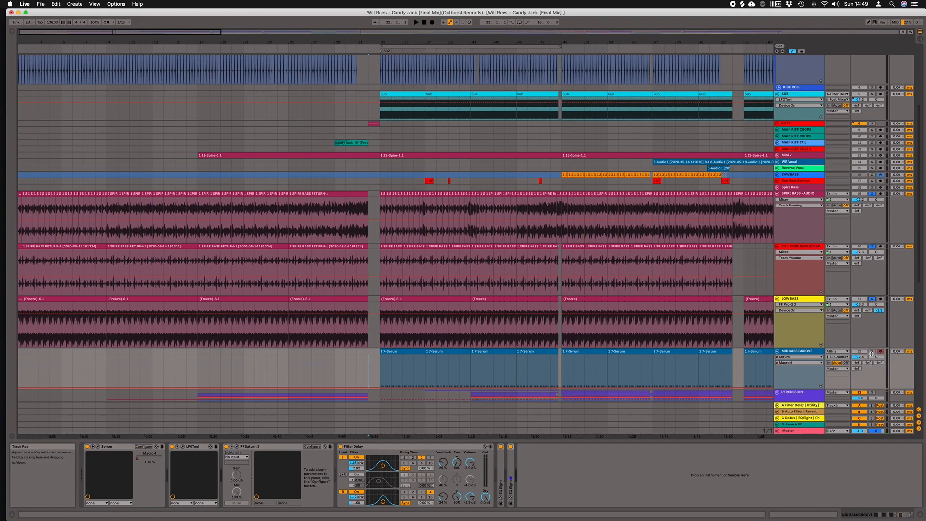
{"action": "scroll", "coordinate": [859, 300], "scroll_direction": "up", "scroll_amount": 5}
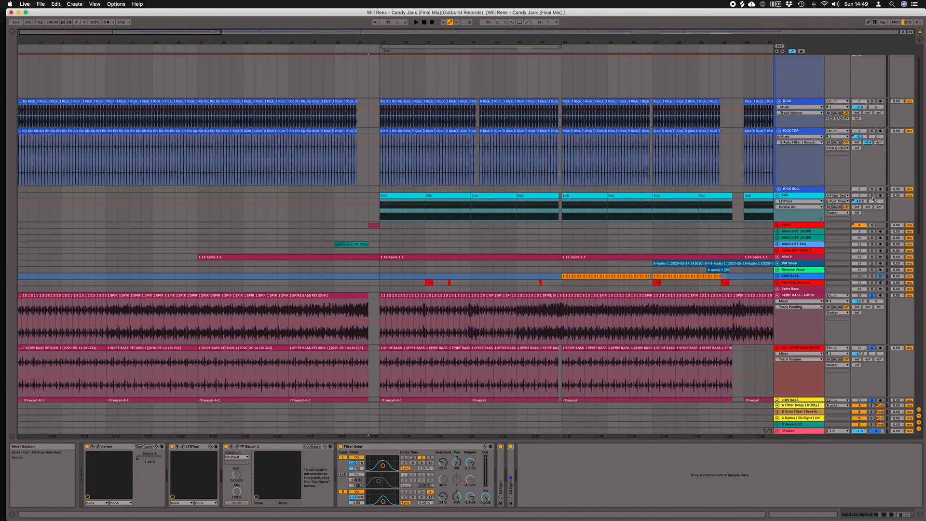
{"action": "left_click", "coordinate": [873, 199]}
{"action": "scroll", "coordinate": [864, 174], "scroll_direction": "up", "scroll_amount": 1}
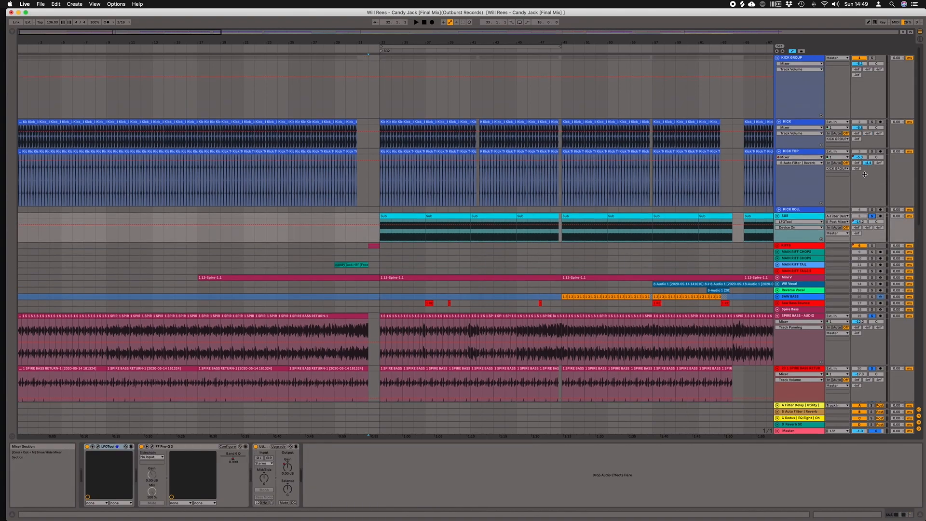
{"action": "key", "text": "space"}
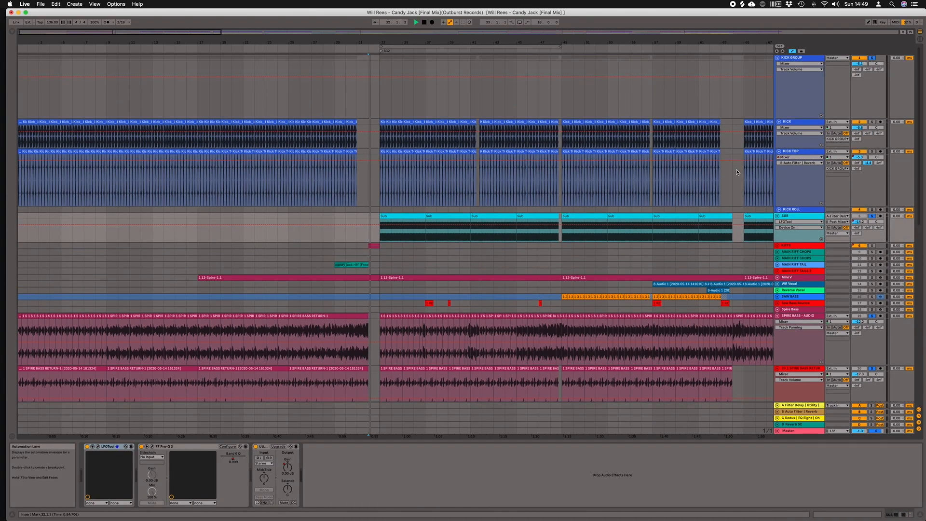
{"action": "scroll", "coordinate": [712, 173], "scroll_direction": "down", "scroll_amount": 3}
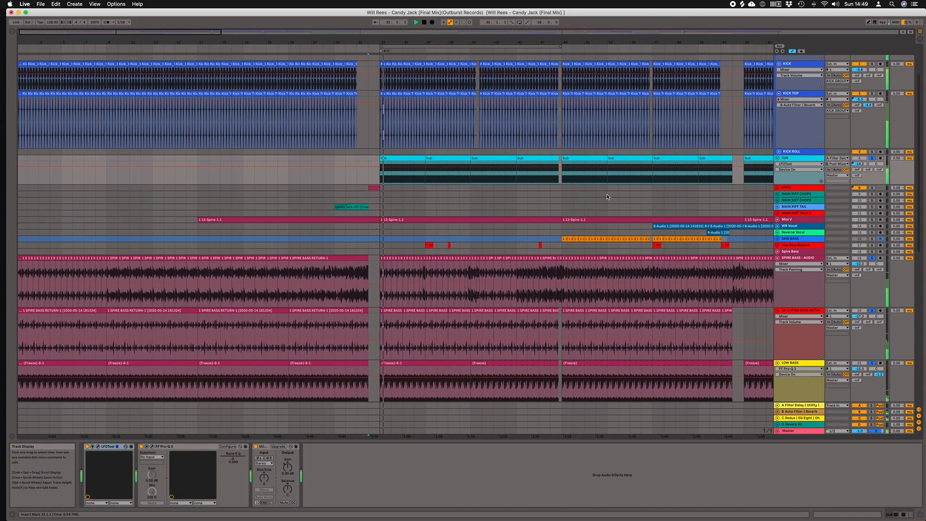
{"action": "scroll", "coordinate": [393, 192], "scroll_direction": "down", "scroll_amount": 7}
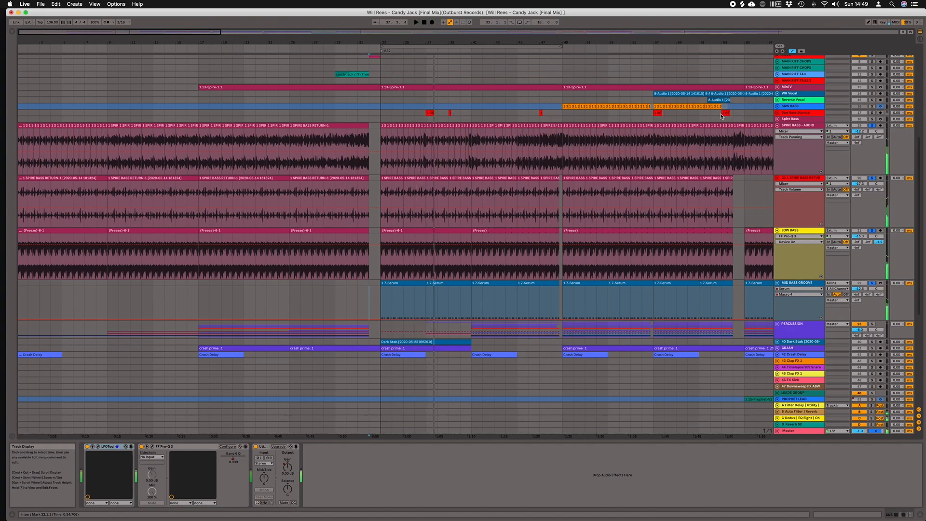
- Unfold the Saw Bass Bounce track, show its device chain, and look over its clips across the arrangement
{"action": "left_click", "coordinate": [778, 114]}
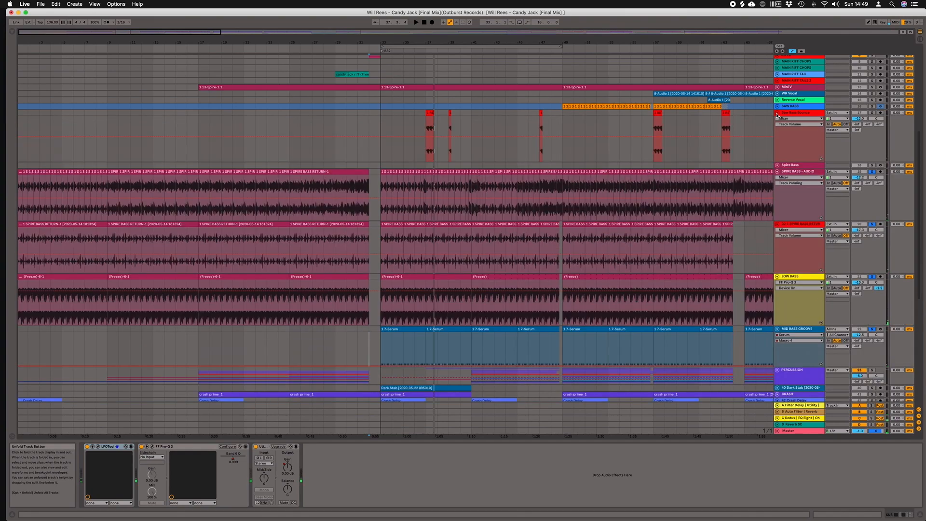
{"action": "left_click", "coordinate": [798, 114]}
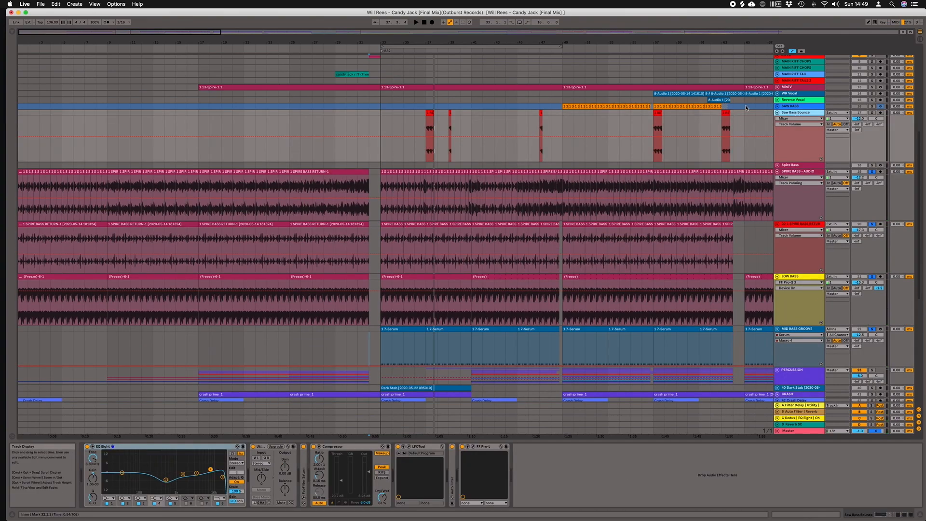
{"action": "left_click_drag", "start_coordinate": [629, 40], "coordinate": [628, 17]}
{"action": "scroll", "coordinate": [274, 135], "scroll_direction": "right", "scroll_amount": 10}
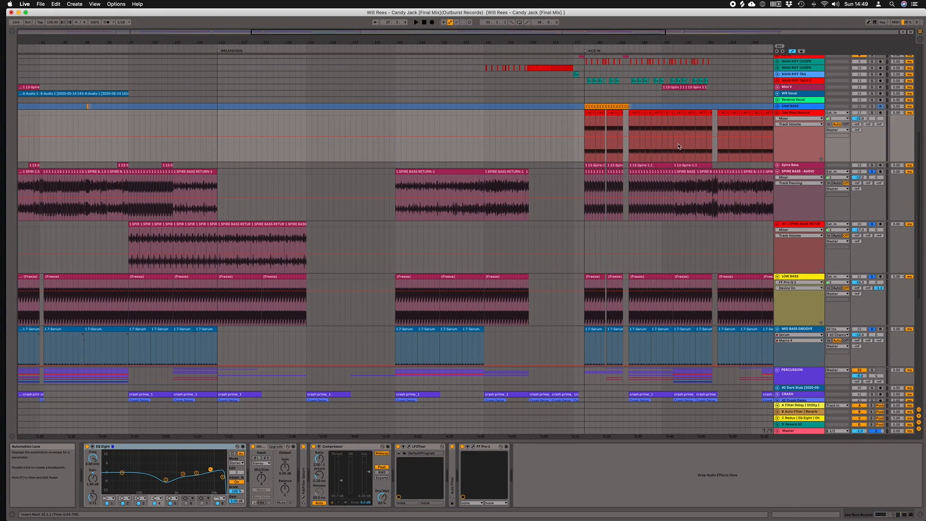
{"action": "scroll", "coordinate": [679, 146], "scroll_direction": "left", "scroll_amount": 10}
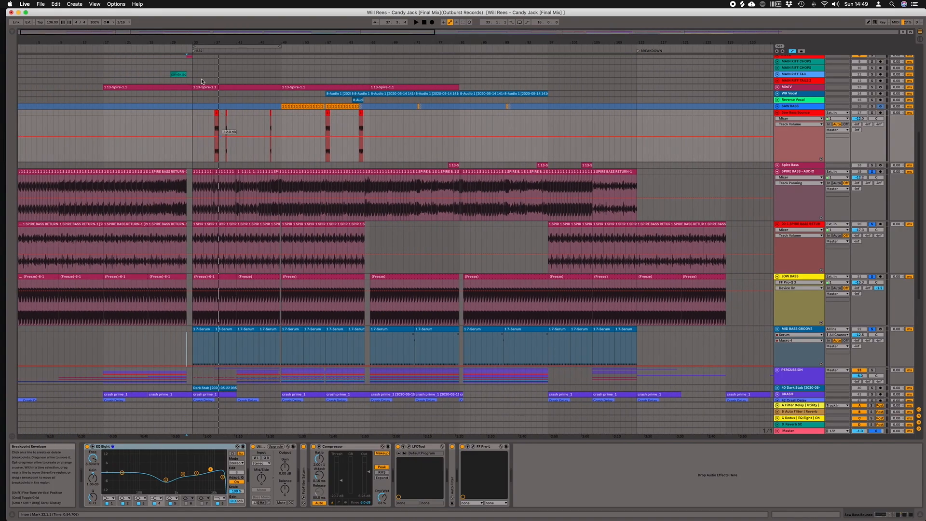
- Solo the Saw Bass Bounce track along with the other bass layers and play from bar 36
{"action": "left_click_drag", "start_coordinate": [190, 42], "coordinate": [190, 69]}
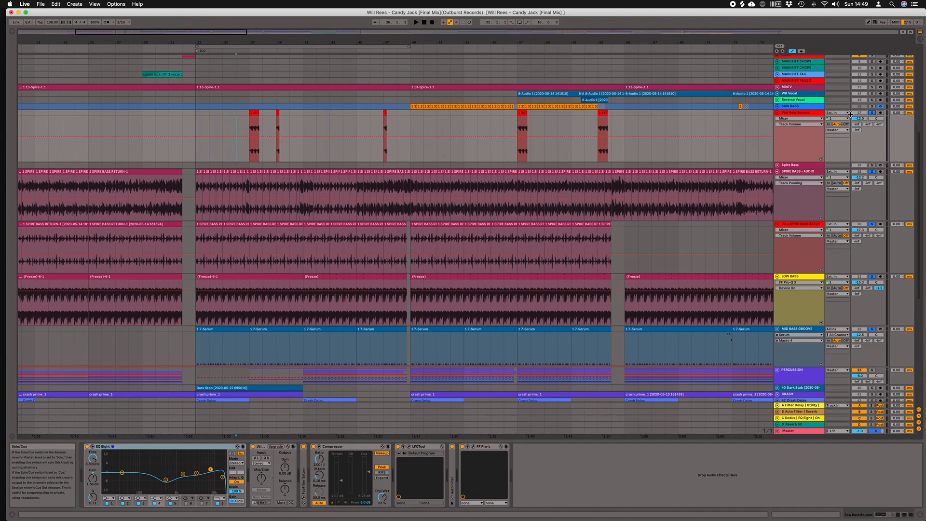
{"action": "key", "text": "space"}
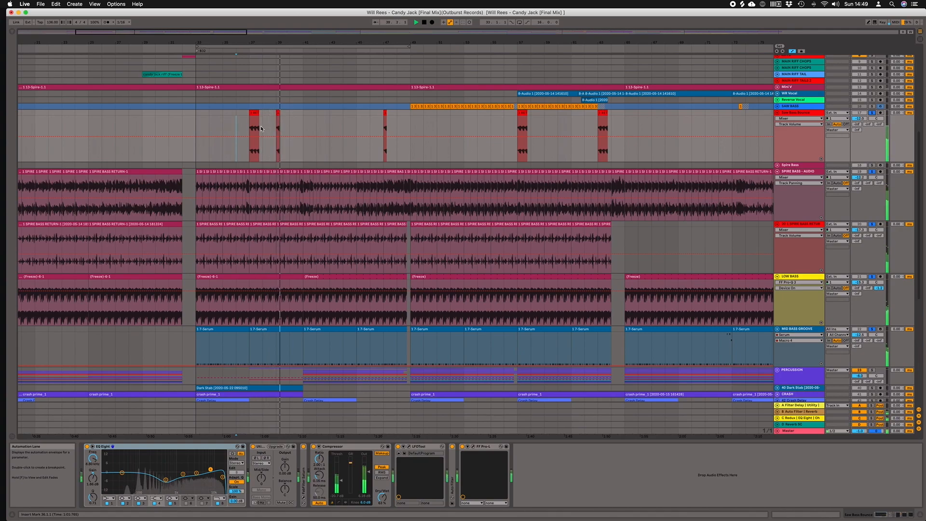
{"action": "scroll", "coordinate": [266, 131], "scroll_direction": "left", "scroll_amount": 5}
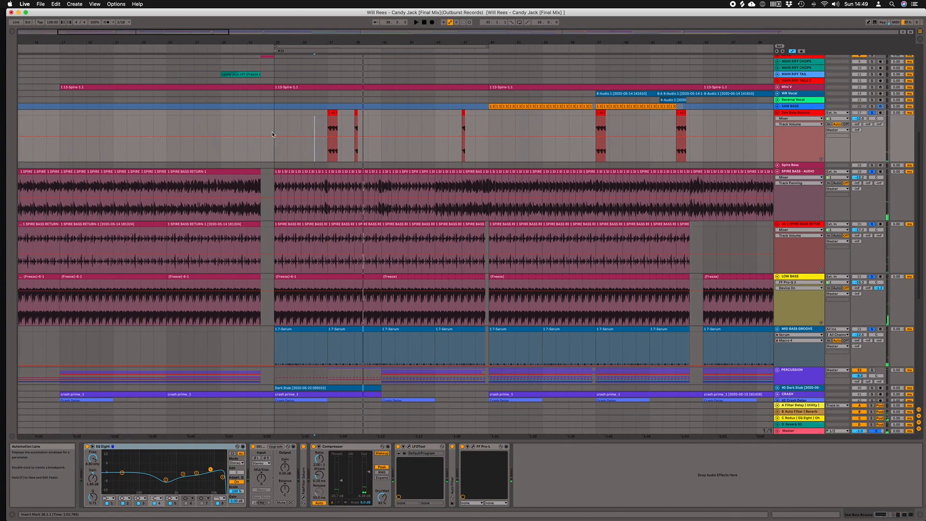
{"action": "scroll", "coordinate": [488, 160], "scroll_direction": "left", "scroll_amount": 1}
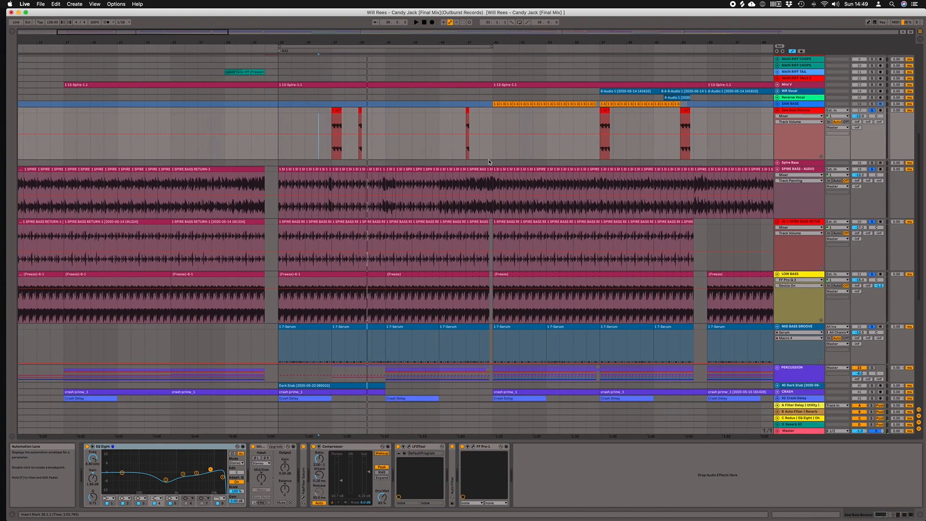
- Unfold the PERCUSSION group and look over its hat, perc, clap, ride and loop tracks
{"action": "scroll", "coordinate": [489, 162], "scroll_direction": "down", "scroll_amount": 10}
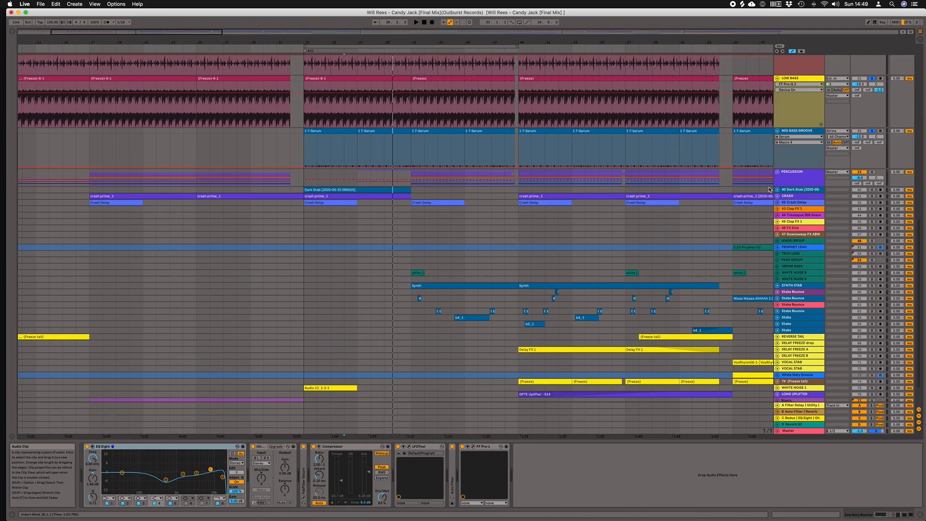
{"action": "left_click", "coordinate": [777, 172]}
{"action": "scroll", "coordinate": [483, 252], "scroll_direction": "down", "scroll_amount": 6}
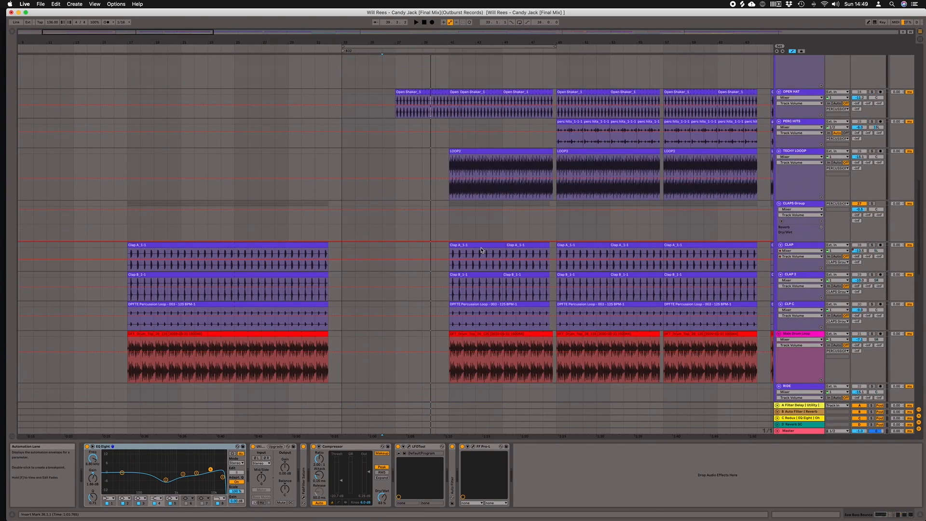
{"action": "scroll", "coordinate": [482, 251], "scroll_direction": "up", "scroll_amount": 1}
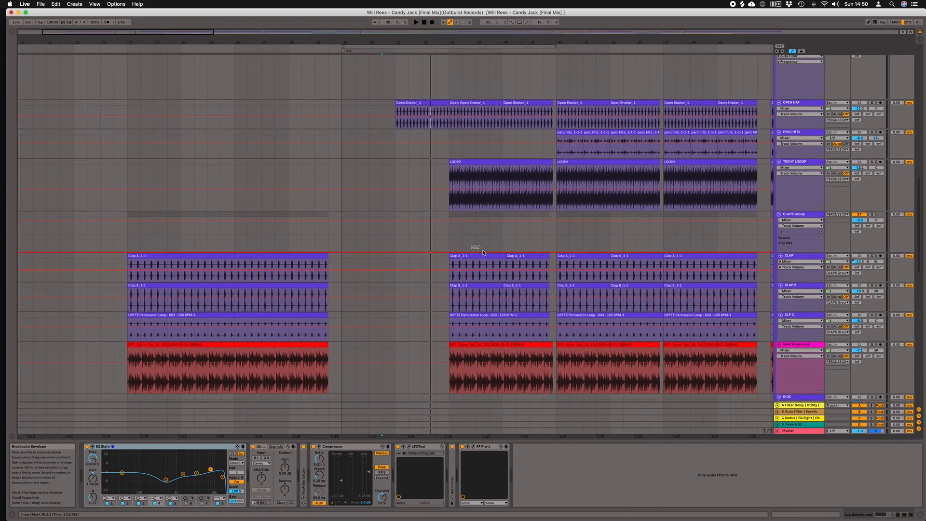
{"action": "scroll", "coordinate": [483, 252], "scroll_direction": "down", "scroll_amount": 5}
{"action": "scroll", "coordinate": [483, 252], "scroll_direction": "down", "scroll_amount": 5}
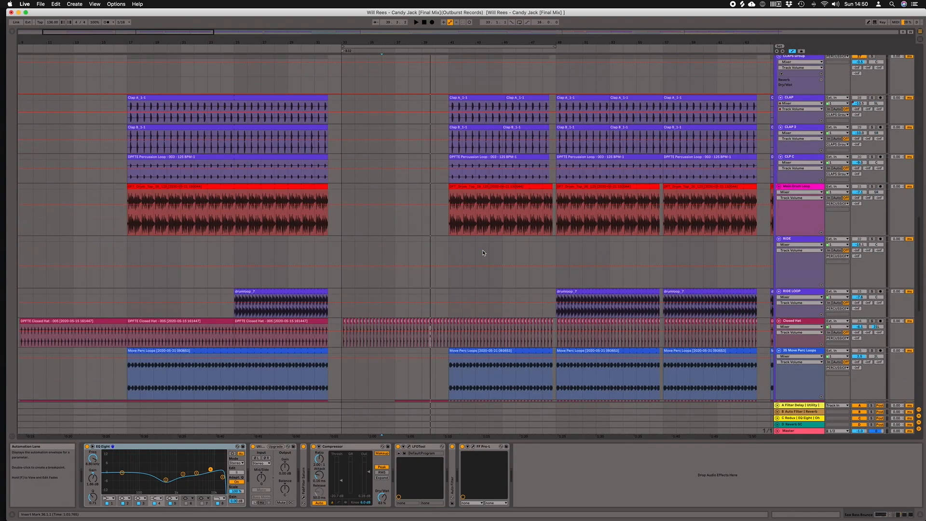
- Solo the Closed Hat track and play it from bar 33
{"action": "left_click", "coordinate": [343, 248]}
{"action": "scroll", "coordinate": [343, 247], "scroll_direction": "left", "scroll_amount": 4}
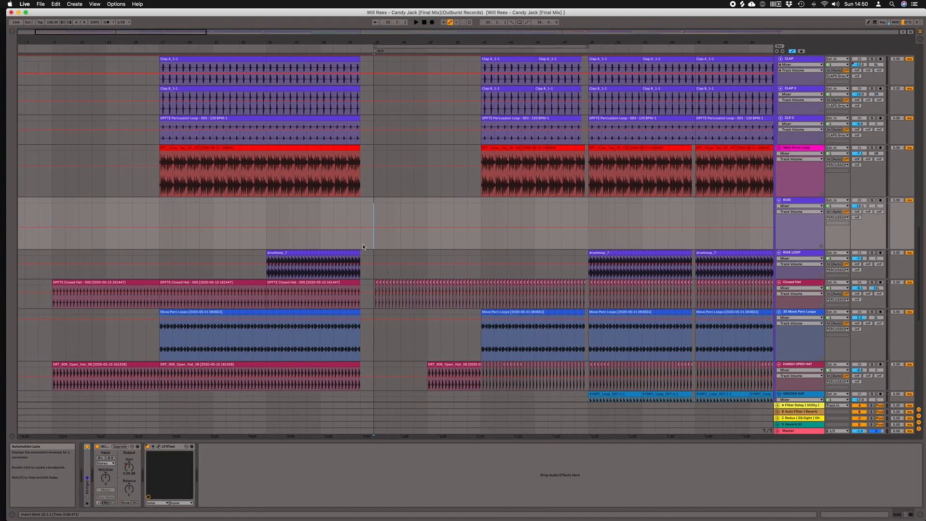
{"action": "left_click", "coordinate": [872, 283]}
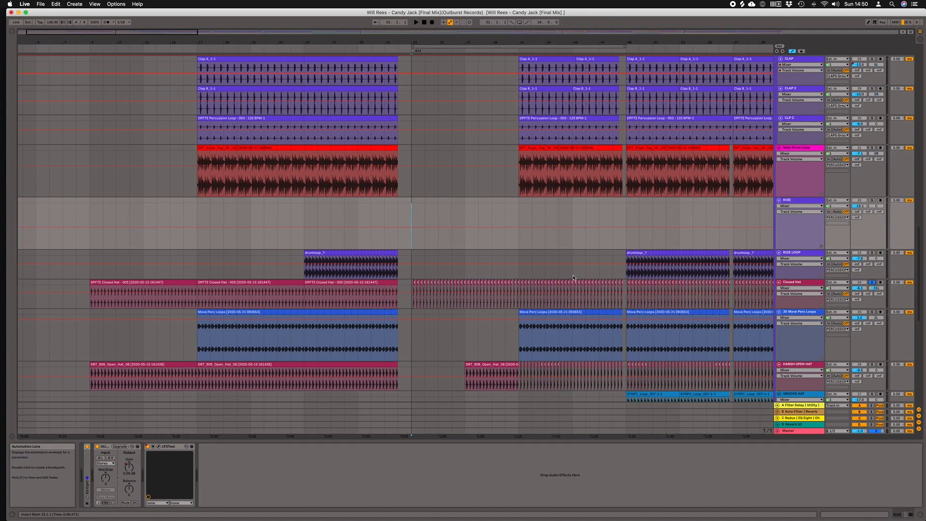
{"action": "key", "text": "space"}
{"action": "scroll", "coordinate": [700, 263], "scroll_direction": "down", "scroll_amount": 2}
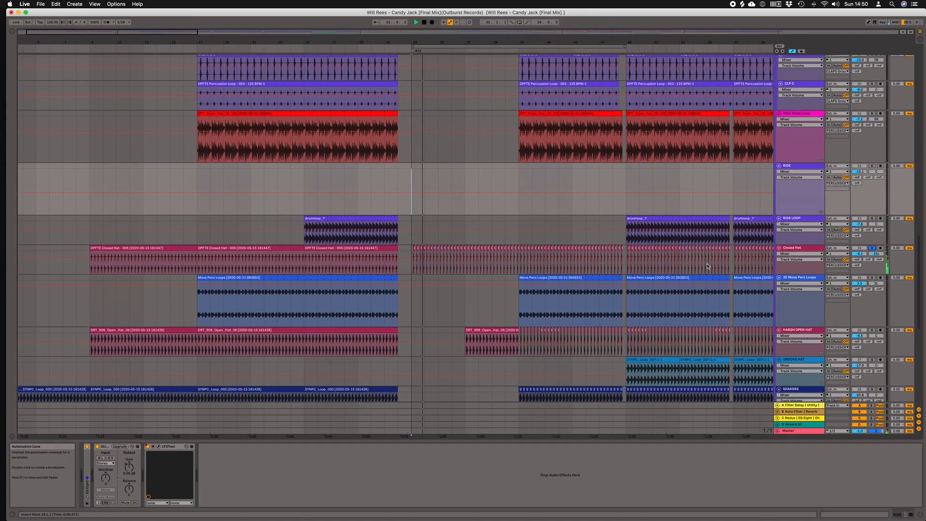
- Play the Closed Hat from bar 37 and add HARSH OPEN HAT to the solo to hear both hats together
{"action": "scroll", "coordinate": [707, 266], "scroll_direction": "up", "scroll_amount": 12}
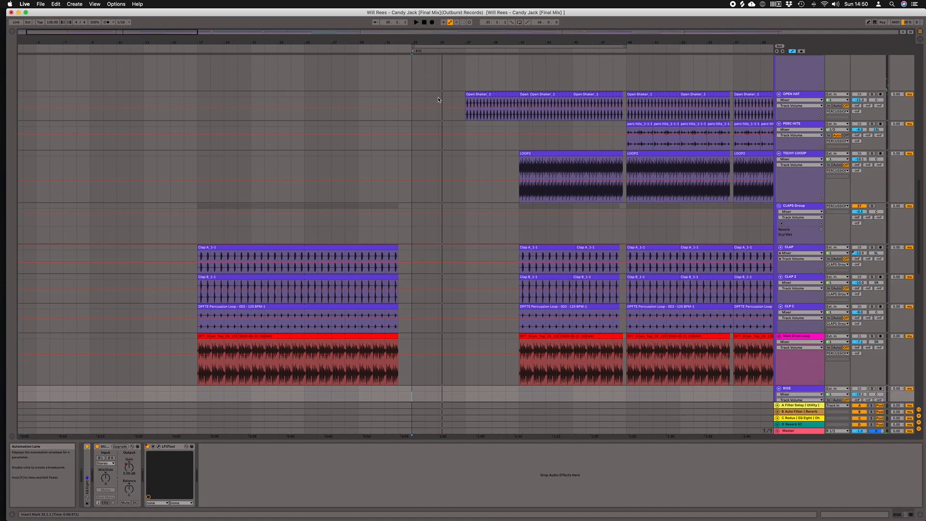
{"action": "left_click", "coordinate": [465, 117]}
{"action": "key", "text": "space"}
{"action": "scroll", "coordinate": [575, 126], "scroll_direction": "down", "scroll_amount": 5}
{"action": "scroll", "coordinate": [575, 126], "scroll_direction": "down", "scroll_amount": 4}
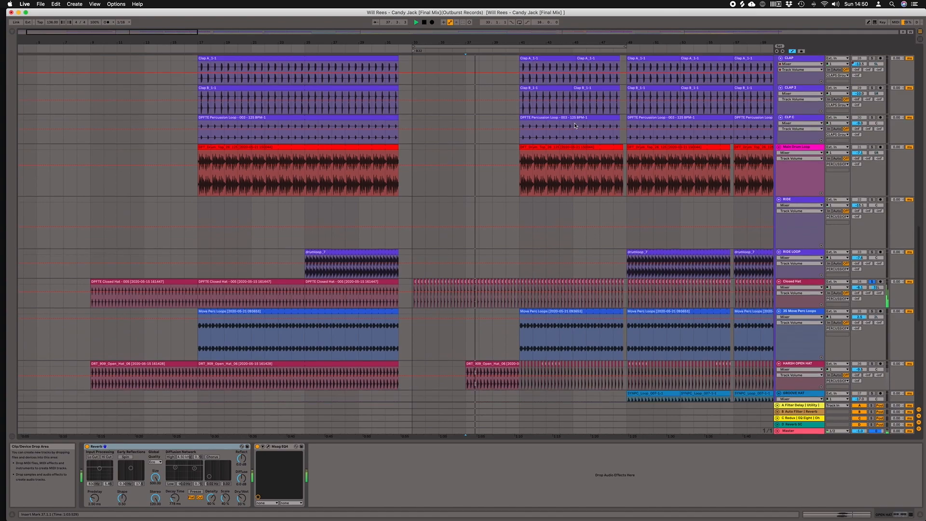
{"action": "scroll", "coordinate": [584, 205], "scroll_direction": "down", "scroll_amount": 2}
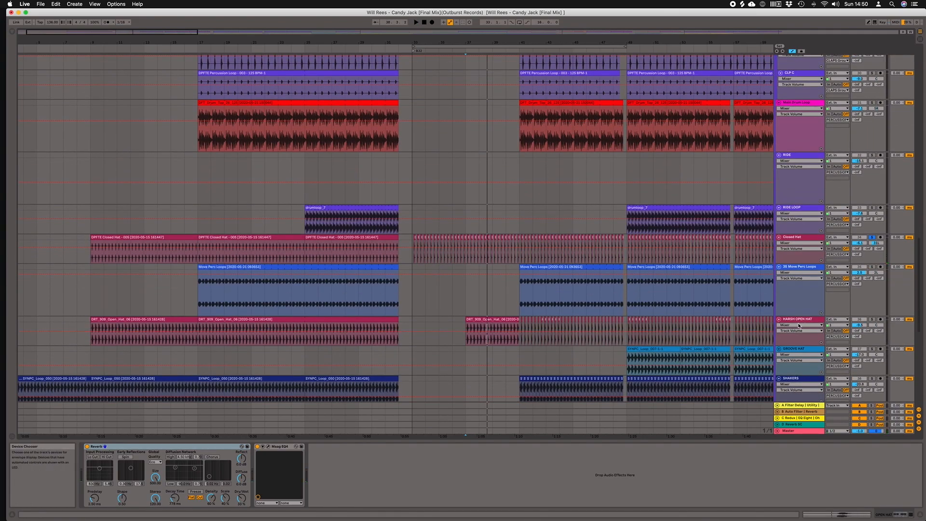
{"action": "left_click", "coordinate": [872, 320], "text": "super"}
{"action": "key", "text": "space"}
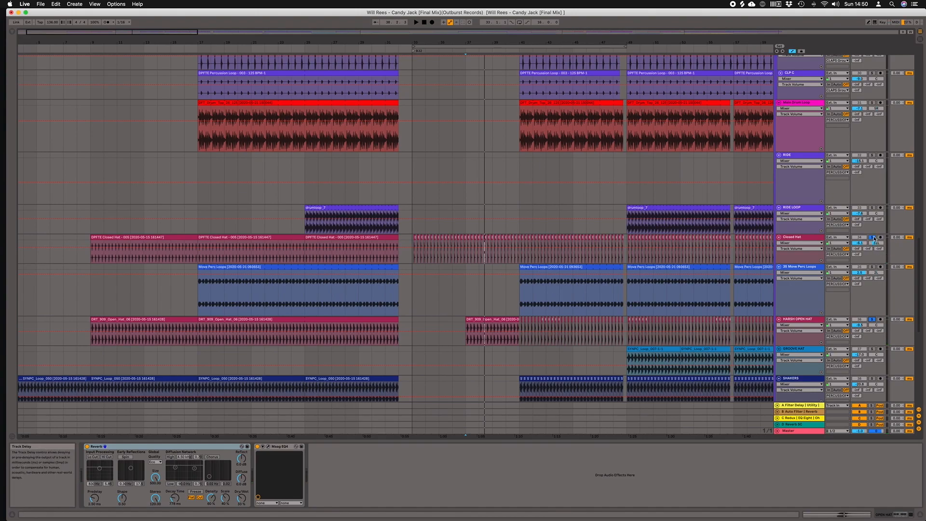
- Show the HARSH OPEN HAT device chain, then play the arrangement from bar 36 with the hat solos cleared
{"action": "left_click", "coordinate": [803, 321]}
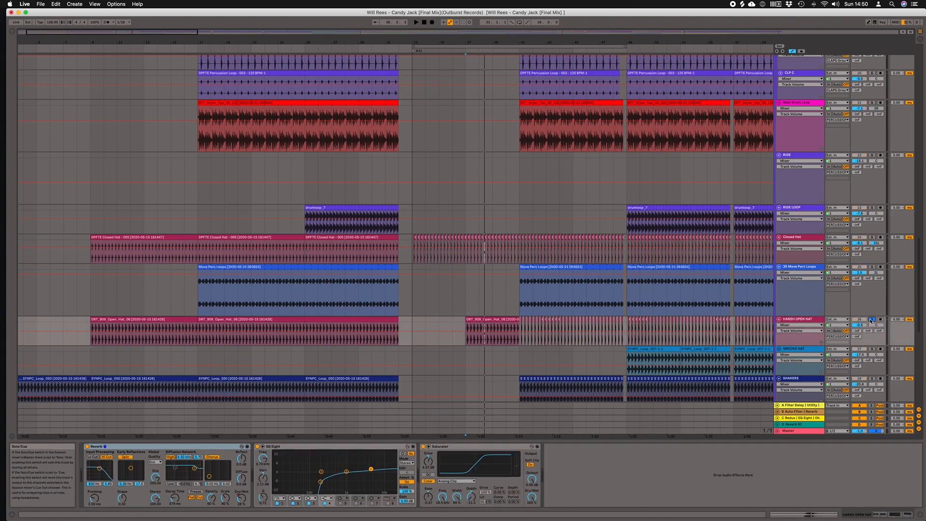
{"action": "left_click", "coordinate": [871, 319]}
{"action": "left_click", "coordinate": [453, 297]}
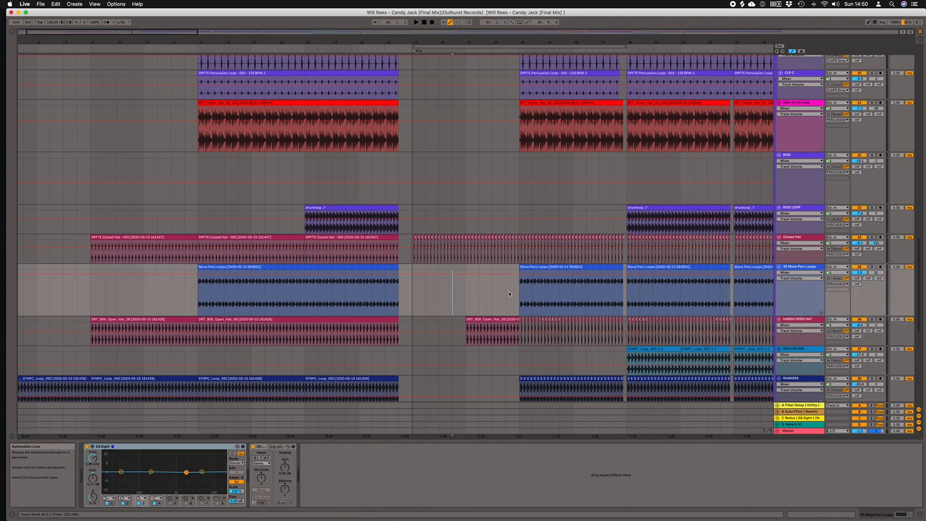
{"action": "key", "text": "space"}
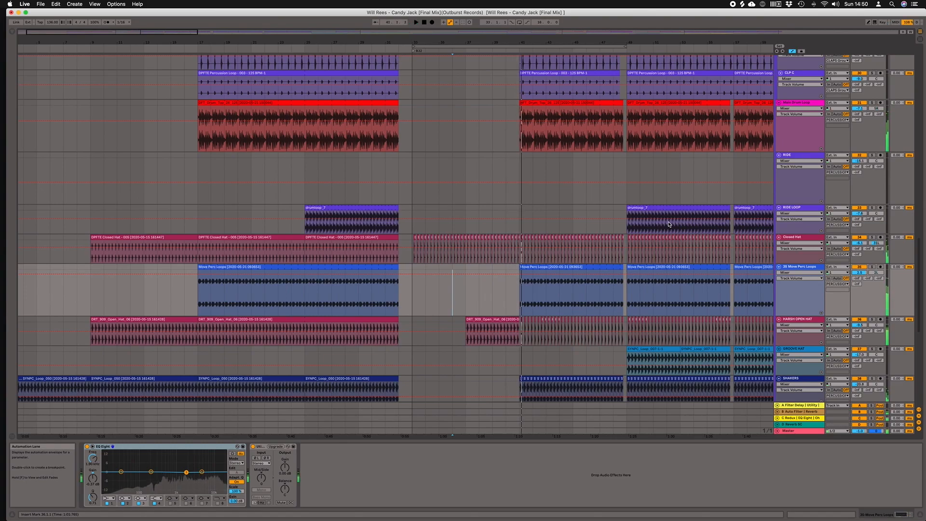
- Examine the tracks inside the PERCUSSION group and the RIDE LOOP track's EQ Eight, placing the insert marker at bar 41
{"action": "scroll", "coordinate": [473, 198], "scroll_direction": "up", "scroll_amount": 10}
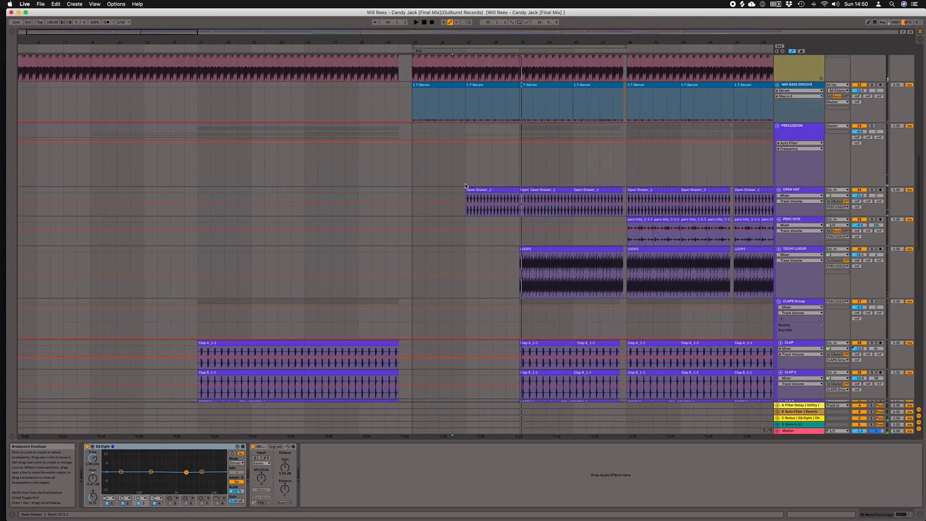
{"action": "scroll", "coordinate": [466, 188], "scroll_direction": "down", "scroll_amount": 15}
{"action": "scroll", "coordinate": [481, 239], "scroll_direction": "up", "scroll_amount": 10}
{"action": "scroll", "coordinate": [481, 238], "scroll_direction": "down", "scroll_amount": 10}
{"action": "scroll", "coordinate": [480, 240], "scroll_direction": "up", "scroll_amount": 3}
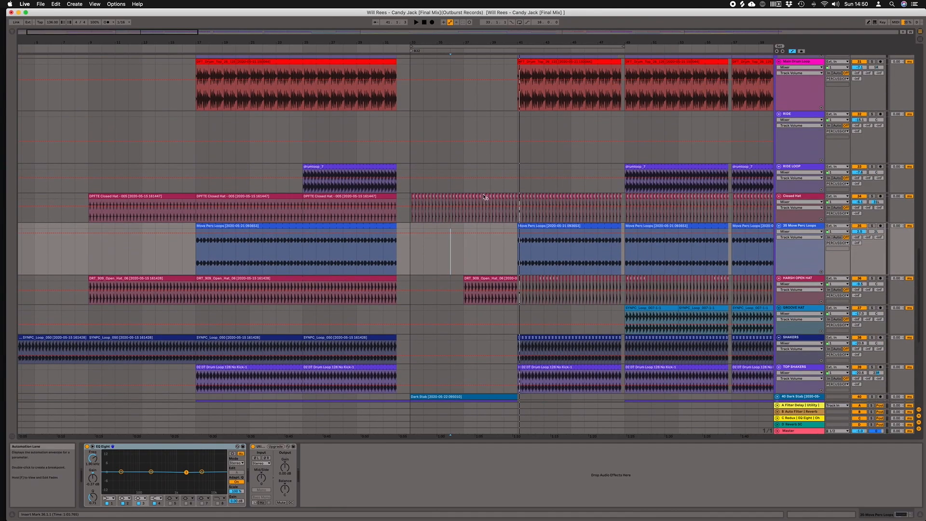
{"action": "left_click", "coordinate": [485, 179]}
{"action": "scroll", "coordinate": [485, 179], "scroll_direction": "right", "scroll_amount": 3}
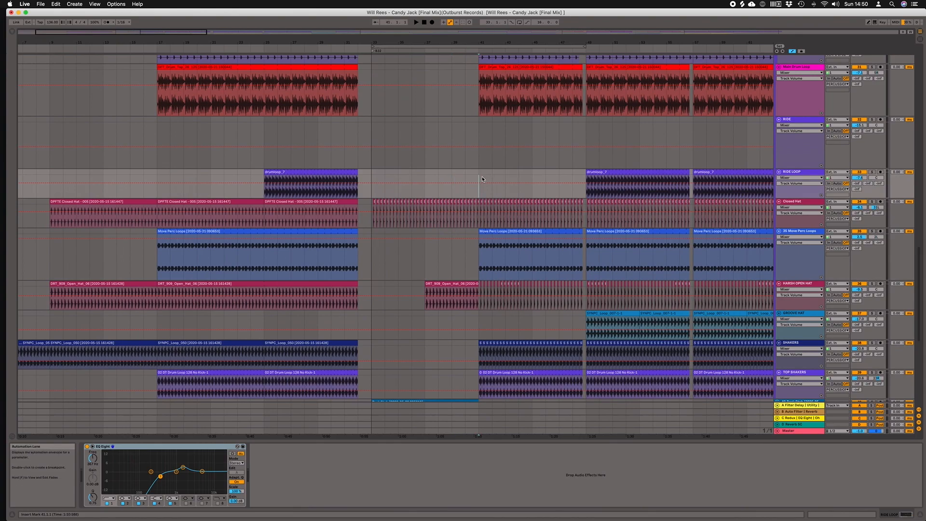
{"action": "scroll", "coordinate": [484, 180], "scroll_direction": "up", "scroll_amount": 10}
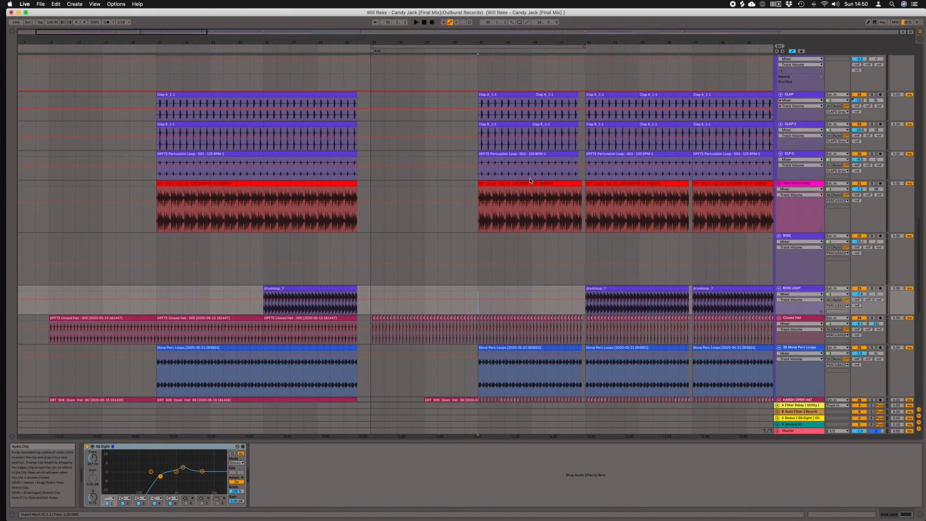
{"action": "scroll", "coordinate": [533, 179], "scroll_direction": "down", "scroll_amount": 3}
{"action": "scroll", "coordinate": [540, 181], "scroll_direction": "up", "scroll_amount": 5}
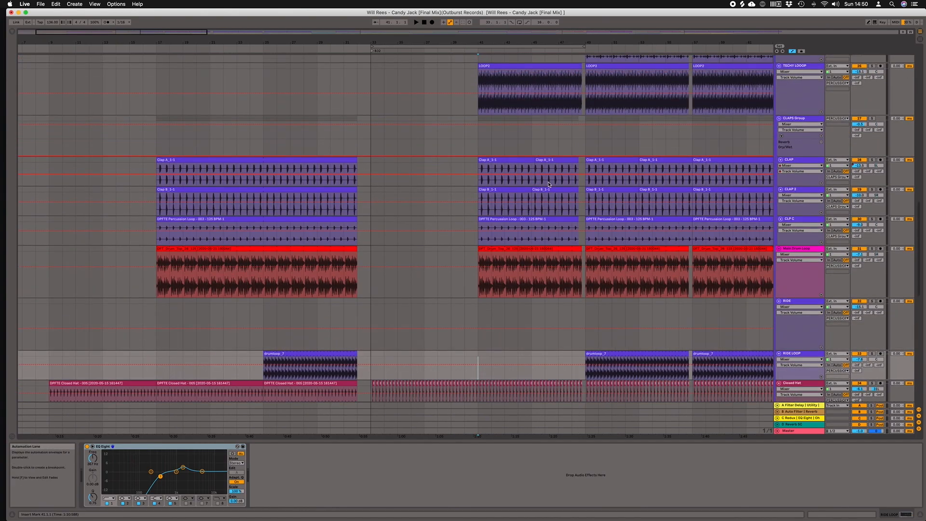
- Show the CLAPS Group device chain, then solo CLAP from bar 41 and add CLAP 2 and CLP C to the solo
{"action": "scroll", "coordinate": [556, 174], "scroll_direction": "up", "scroll_amount": 2}
{"action": "scroll", "coordinate": [556, 174], "scroll_direction": "right", "scroll_amount": 2}
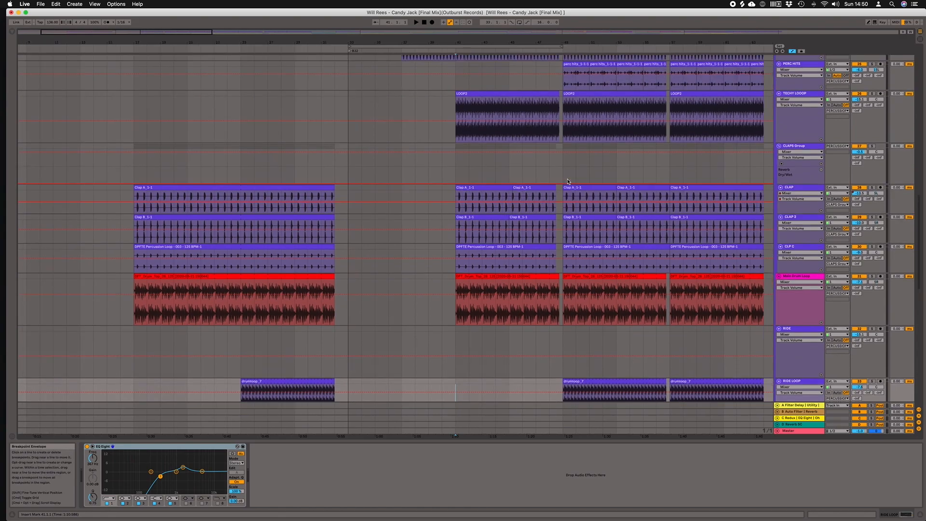
{"action": "left_click", "coordinate": [796, 141]}
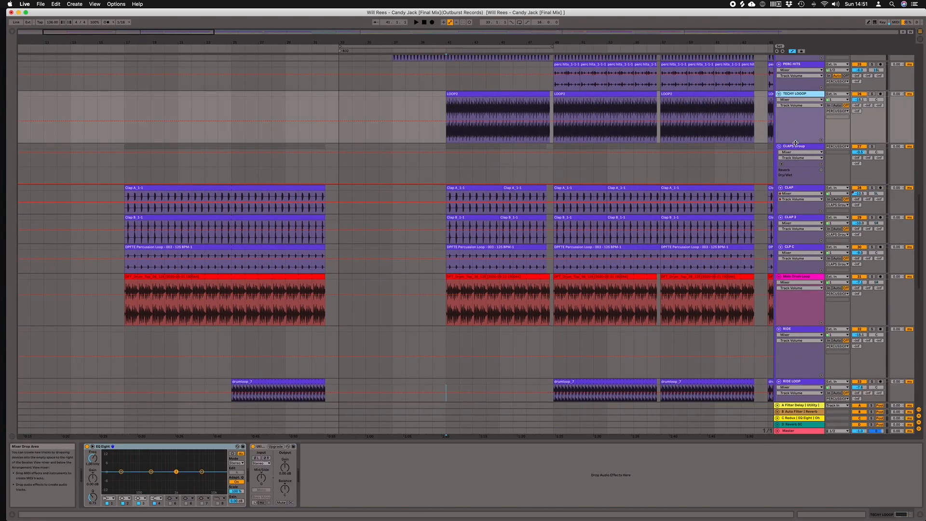
{"action": "left_click", "coordinate": [801, 148]}
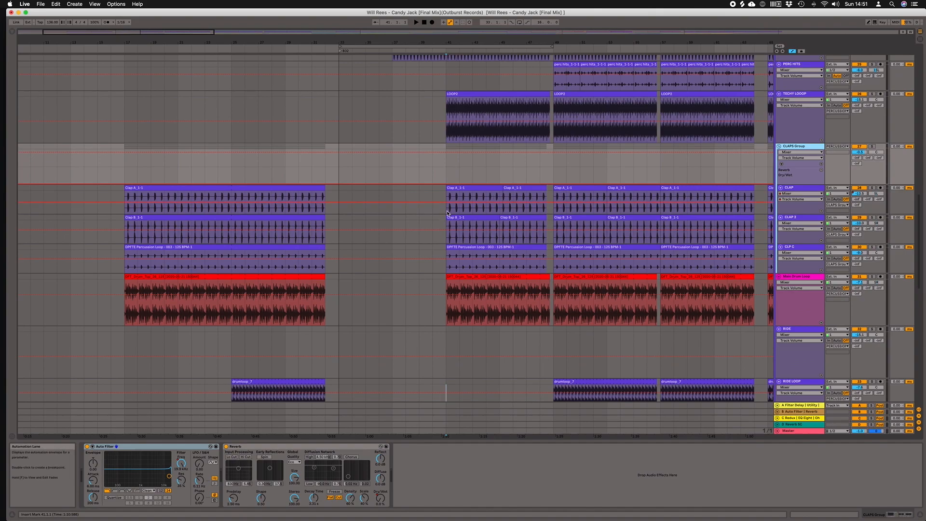
{"action": "left_click", "coordinate": [874, 188]}
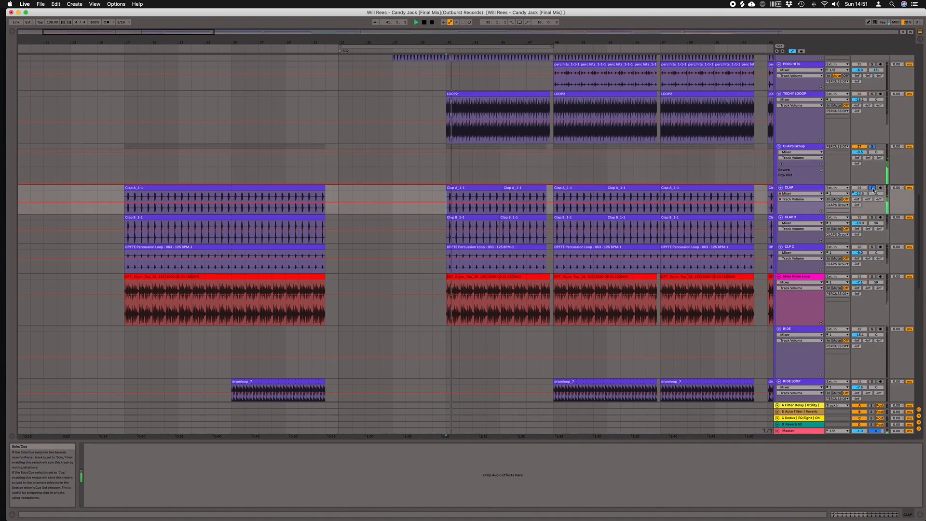
{"action": "left_click", "coordinate": [872, 217]}
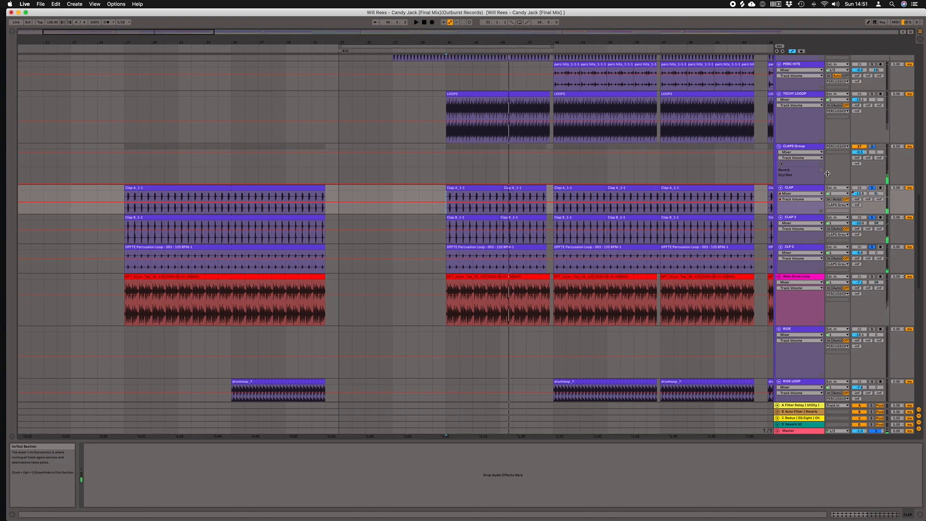
- Show the Main Drum Loop device chain and play the loop from bar 41 together with the soloed claps
{"action": "scroll", "coordinate": [846, 195], "scroll_direction": "down", "scroll_amount": 5}
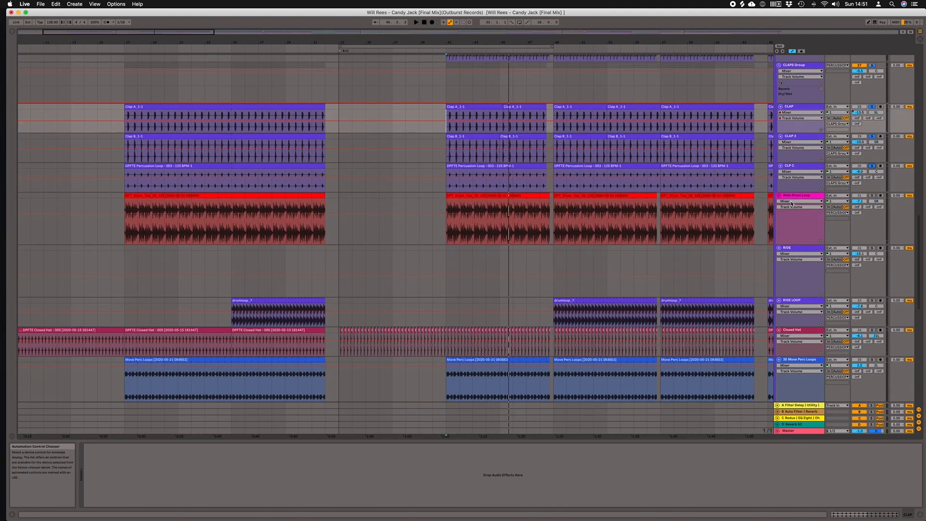
{"action": "left_click", "coordinate": [796, 196]}
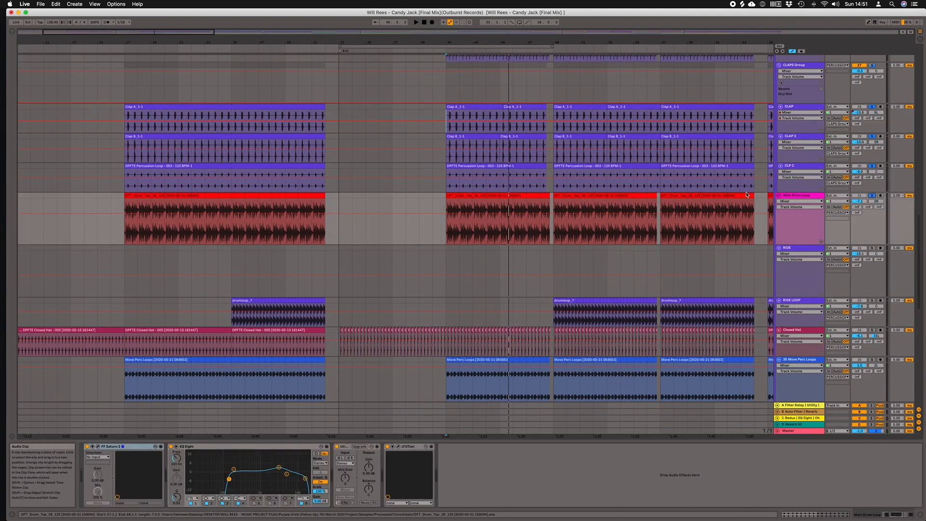
{"action": "key", "text": "space"}
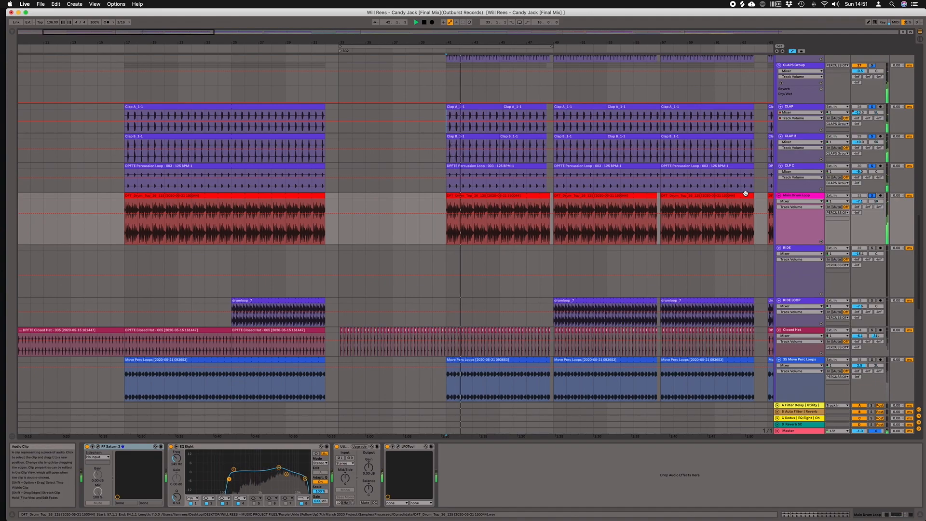
{"action": "left_click", "coordinate": [800, 196]}
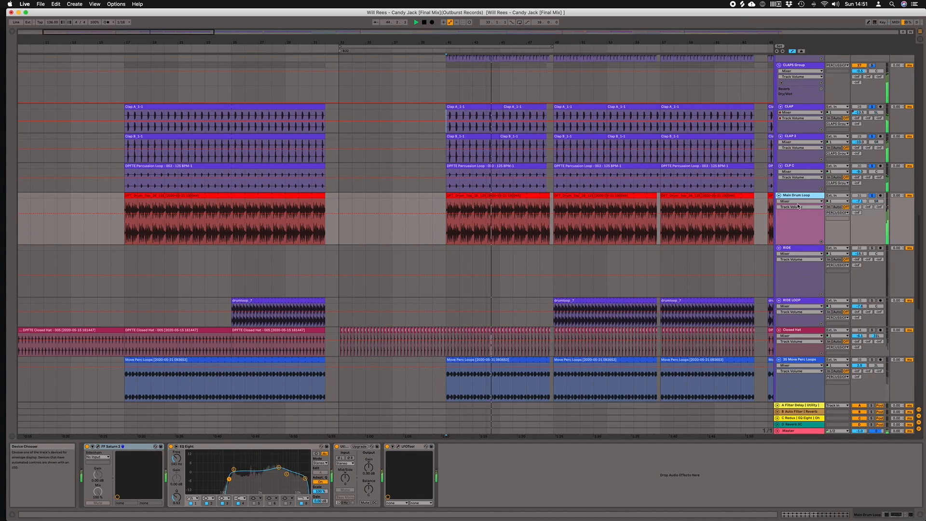
- Add the 35 Move Perc Loops track to the solo and play from bar 41
{"action": "scroll", "coordinate": [626, 250], "scroll_direction": "down", "scroll_amount": 1}
{"action": "scroll", "coordinate": [626, 250], "scroll_direction": "down", "scroll_amount": 5}
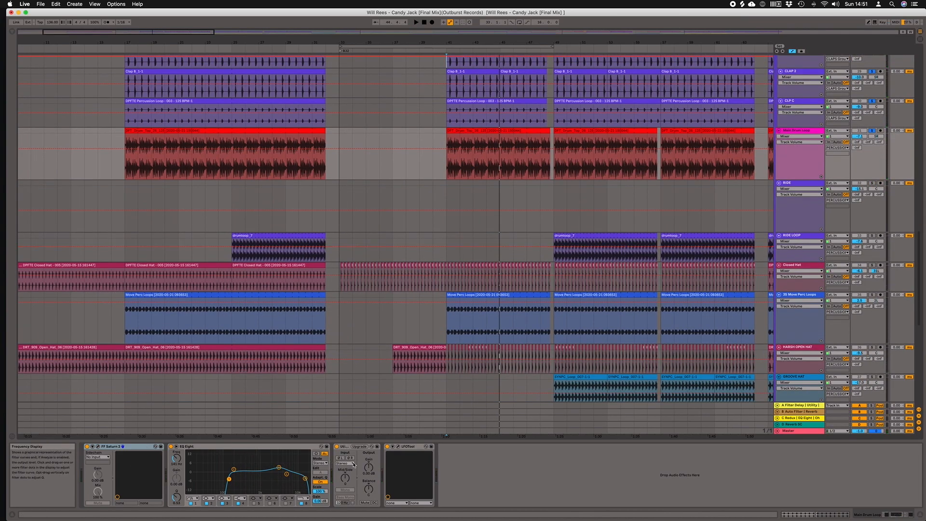
{"action": "scroll", "coordinate": [492, 290], "scroll_direction": "down", "scroll_amount": 3}
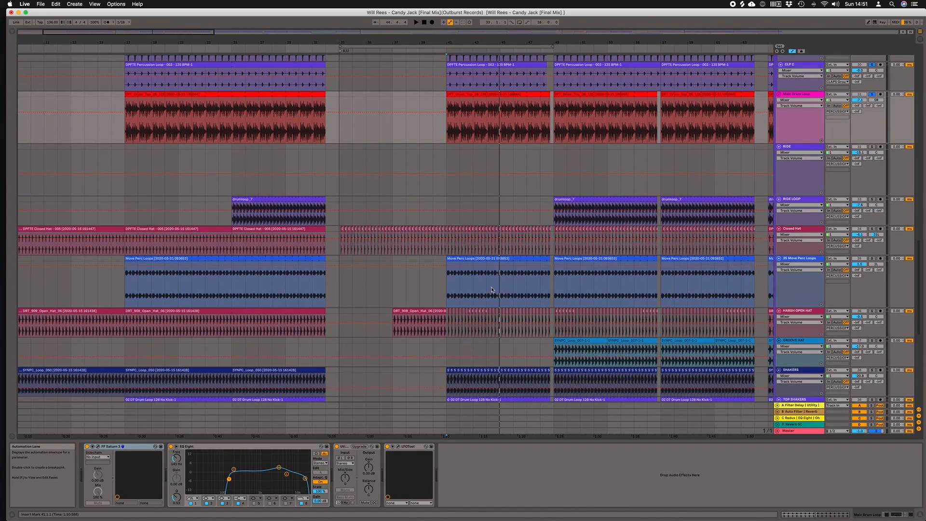
{"action": "left_click", "coordinate": [452, 281]}
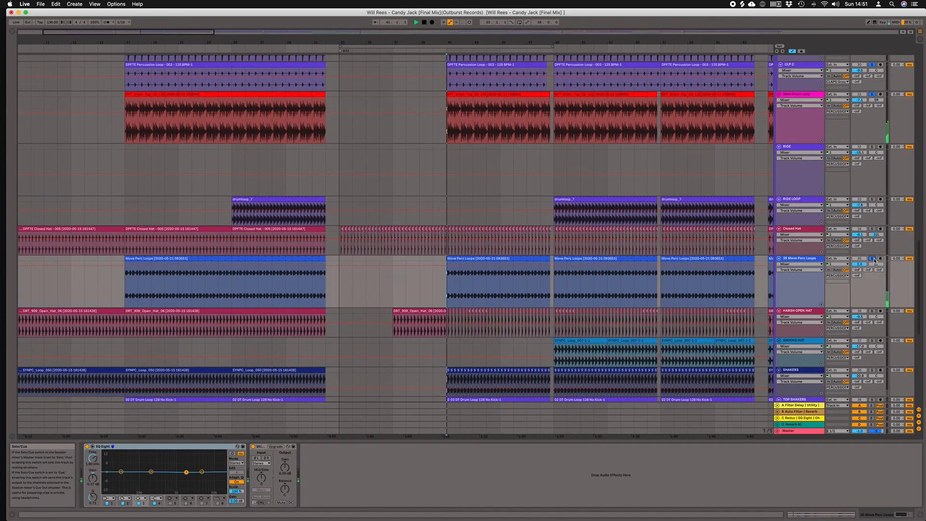
- Add SHAKERS and TOP SHAKERS to the solo and play the layered percussion from bar 41
{"action": "scroll", "coordinate": [789, 262], "scroll_direction": "down", "scroll_amount": 4}
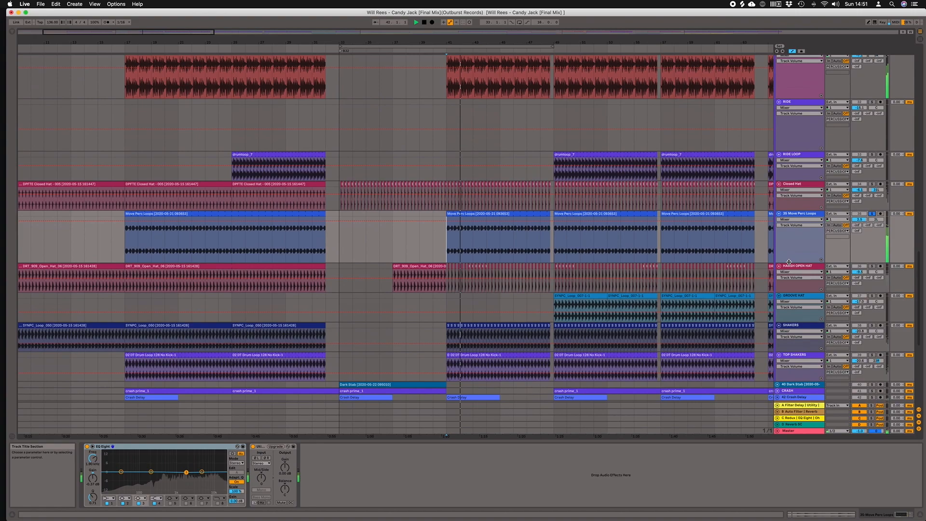
{"action": "scroll", "coordinate": [789, 262], "scroll_direction": "down", "scroll_amount": 5}
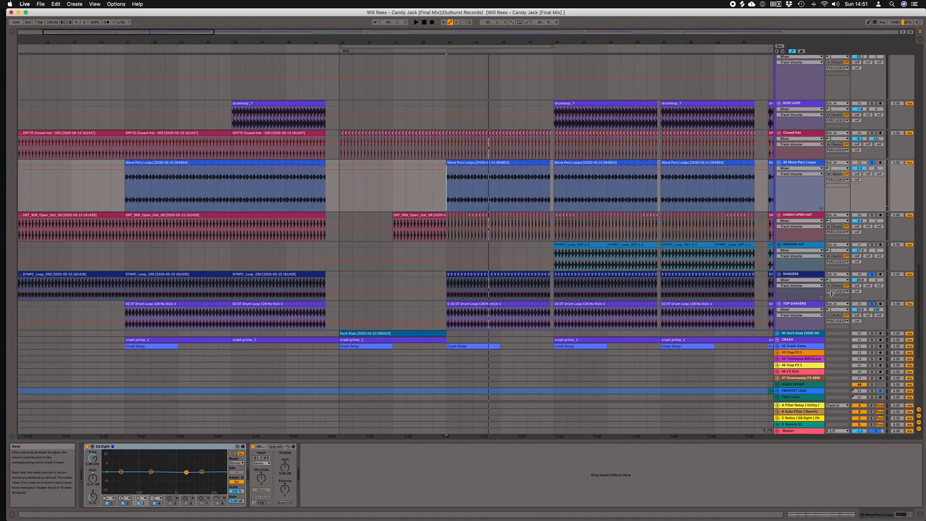
{"action": "scroll", "coordinate": [605, 294], "scroll_direction": "down", "scroll_amount": 8}
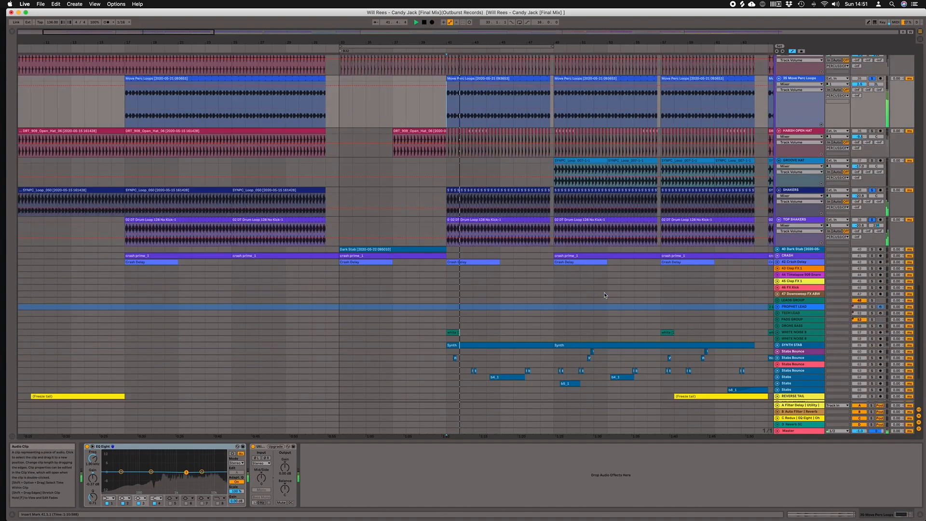
{"action": "scroll", "coordinate": [724, 324], "scroll_direction": "down", "scroll_amount": 1}
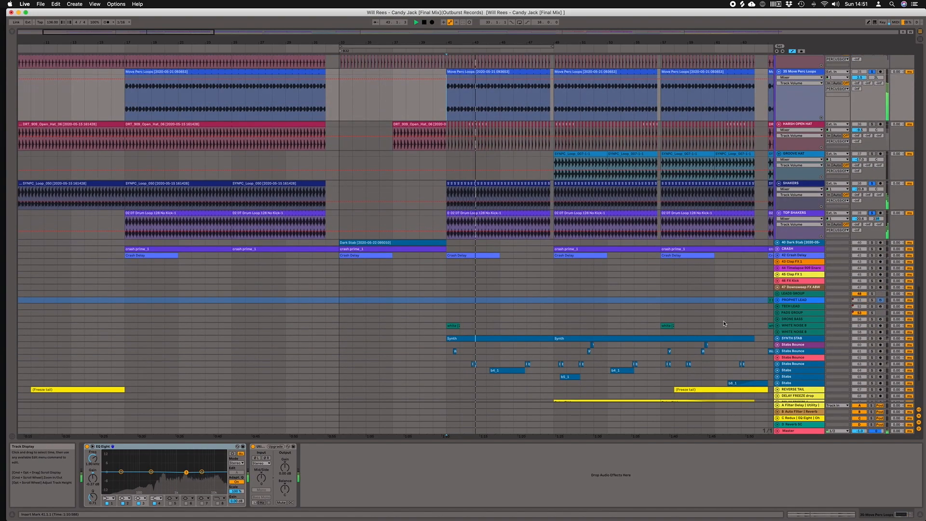
- Solo only the GROOVE HAT track and play it from bar 49
{"action": "scroll", "coordinate": [723, 323], "scroll_direction": "up", "scroll_amount": 10}
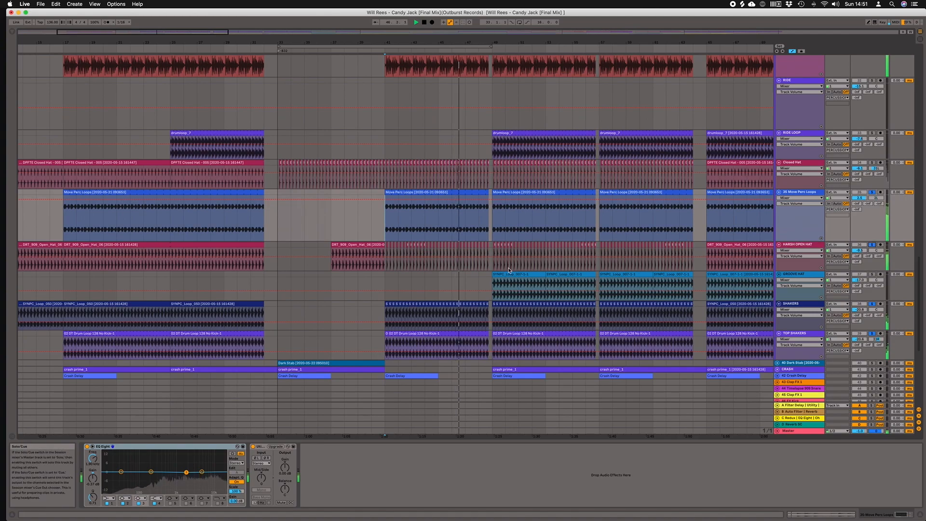
{"action": "left_click", "coordinate": [494, 285]}
{"action": "left_click", "coordinate": [873, 274]}
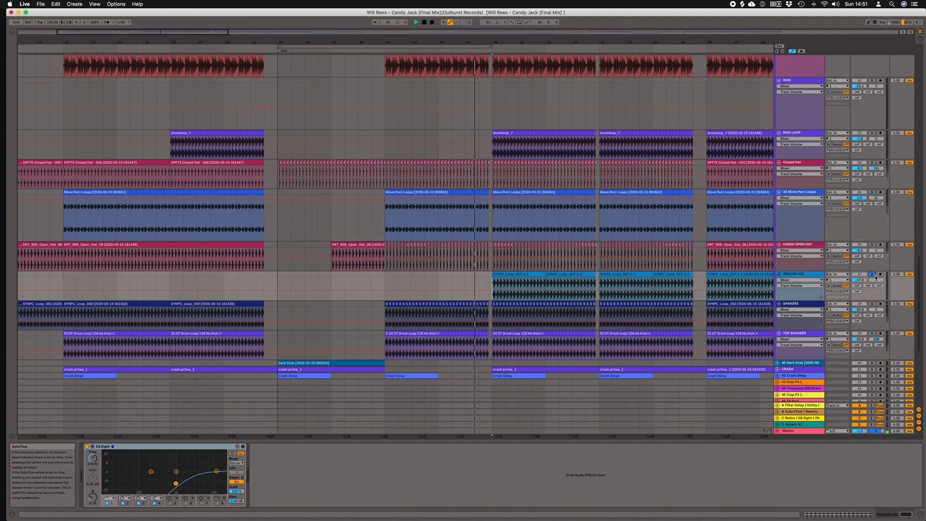
{"action": "key", "text": "space"}
{"action": "key", "text": "space"}
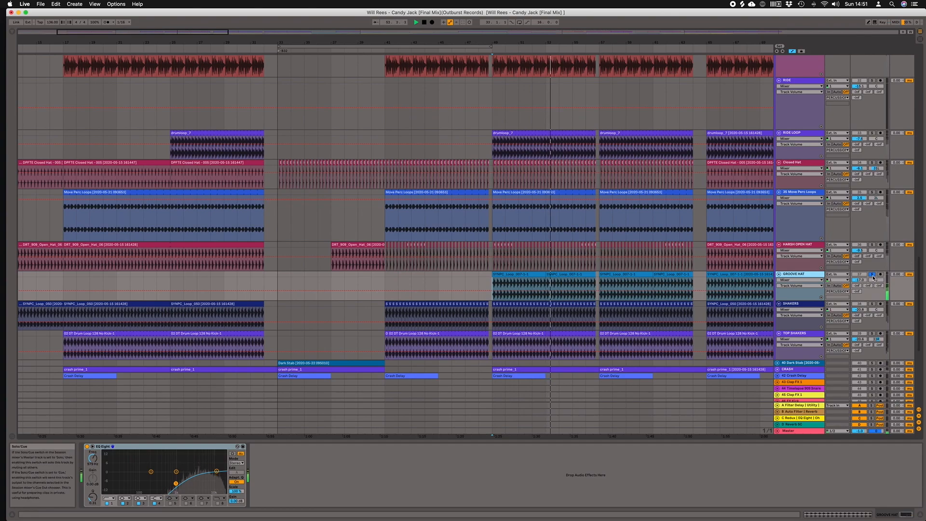
- Clear the GROOVE HAT solo, unfold the CRASH track and play it soloed from bar 49
{"action": "scroll", "coordinate": [661, 267], "scroll_direction": "down", "scroll_amount": 5}
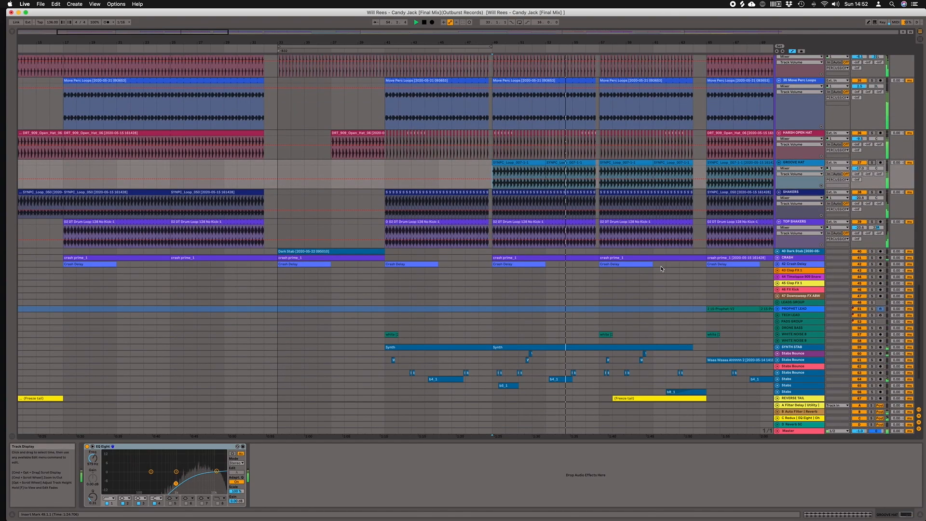
{"action": "scroll", "coordinate": [662, 269], "scroll_direction": "up", "scroll_amount": 1}
{"action": "left_click", "coordinate": [777, 274]}
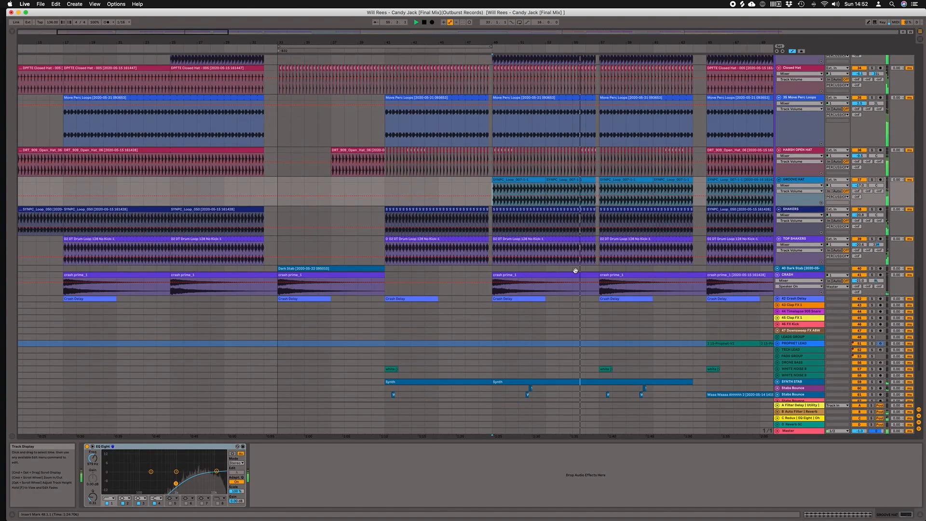
{"action": "scroll", "coordinate": [575, 271], "scroll_direction": "down", "scroll_amount": 2}
{"action": "left_click", "coordinate": [492, 262]}
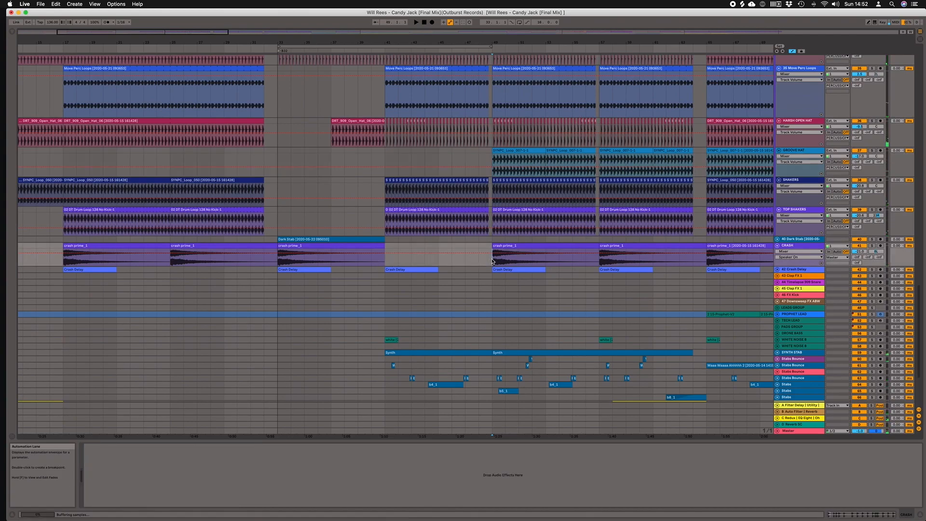
{"action": "key", "text": "space"}
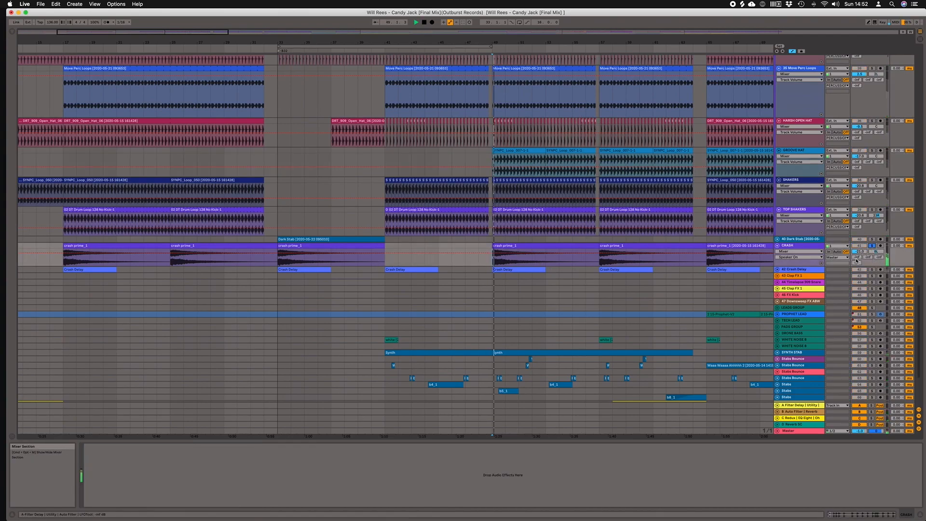
- Unfold the 42 Crash Delay track, play it soloed from bar 49, then play it together with CRASH
{"action": "left_click", "coordinate": [778, 269]}
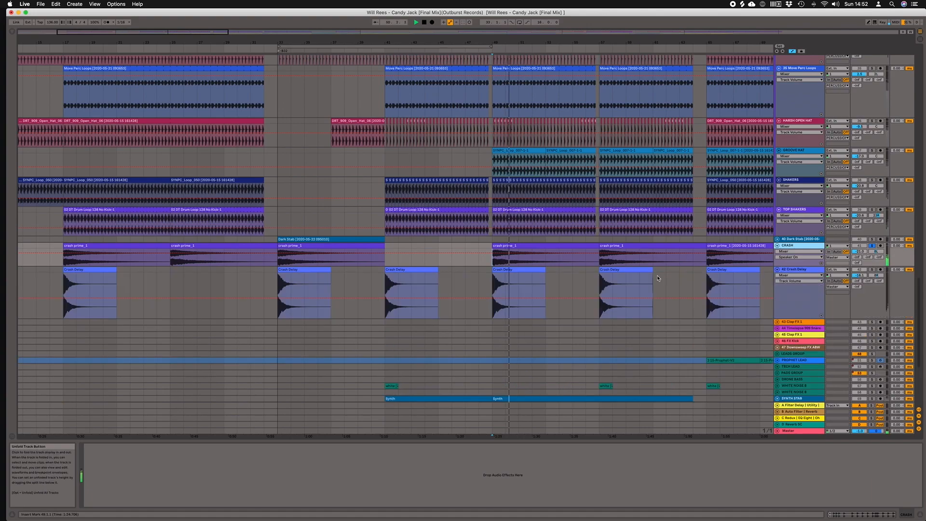
{"action": "key", "text": "space"}
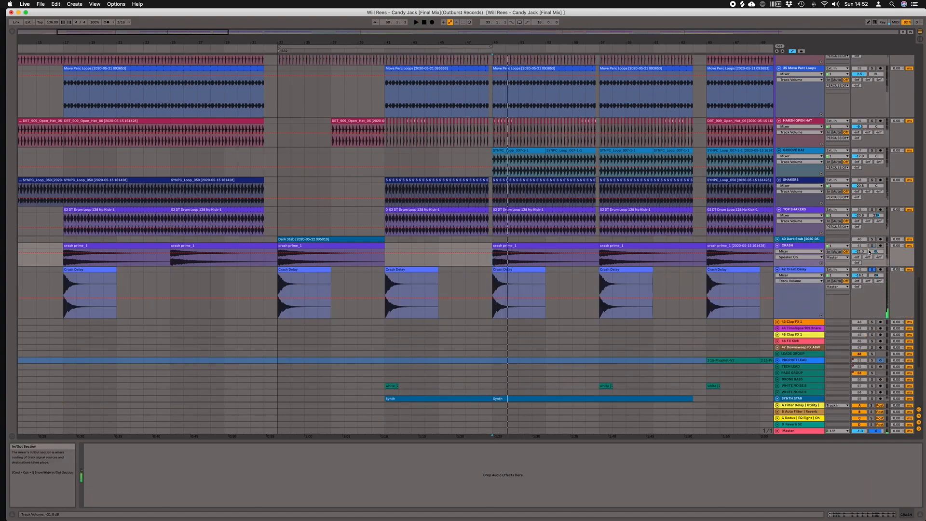
{"action": "key", "text": "space"}
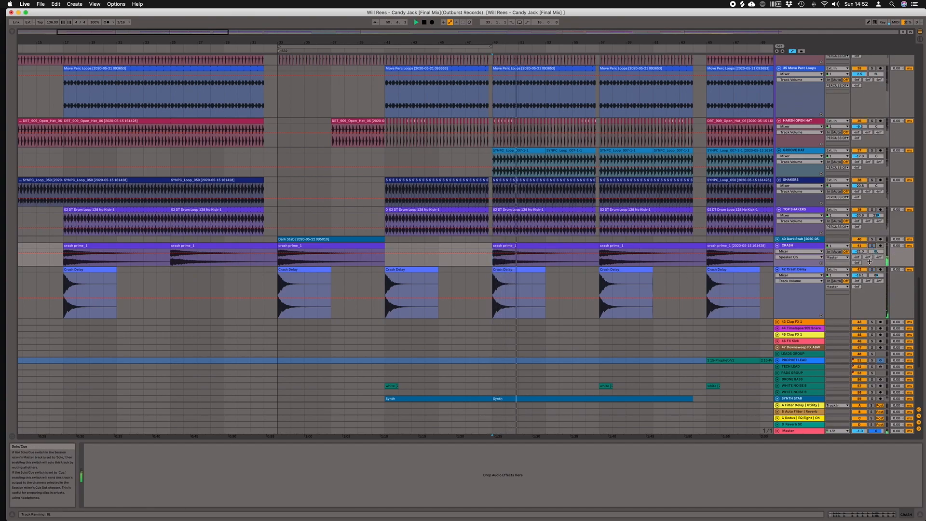
- Examine how the percussion, crash and effects tracks are layered across the arrangement
{"action": "scroll", "coordinate": [468, 203], "scroll_direction": "down", "scroll_amount": 10}
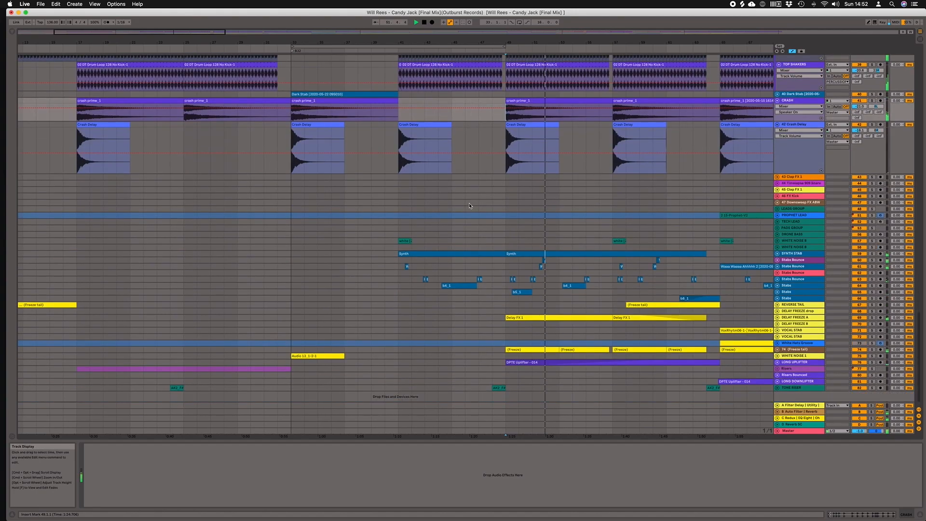
{"action": "scroll", "coordinate": [469, 206], "scroll_direction": "up", "scroll_amount": 15}
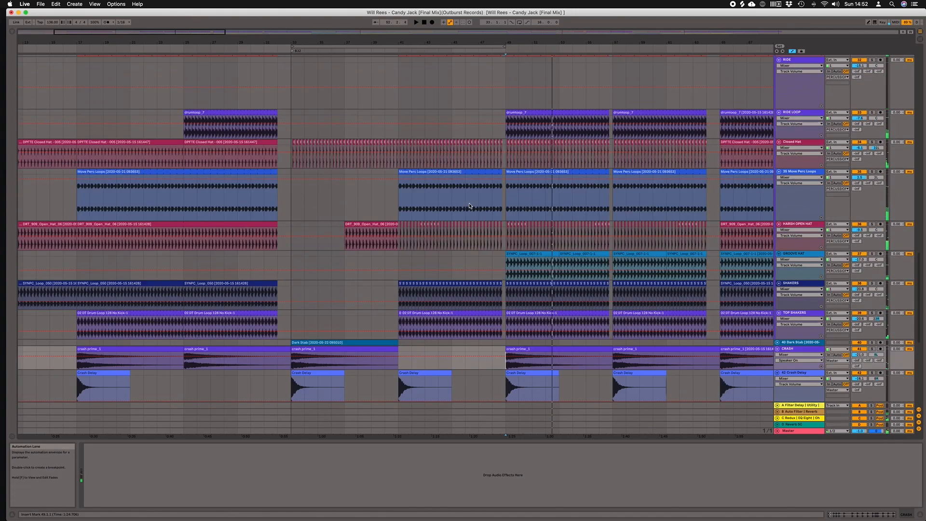
{"action": "scroll", "coordinate": [469, 206], "scroll_direction": "up", "scroll_amount": 5}
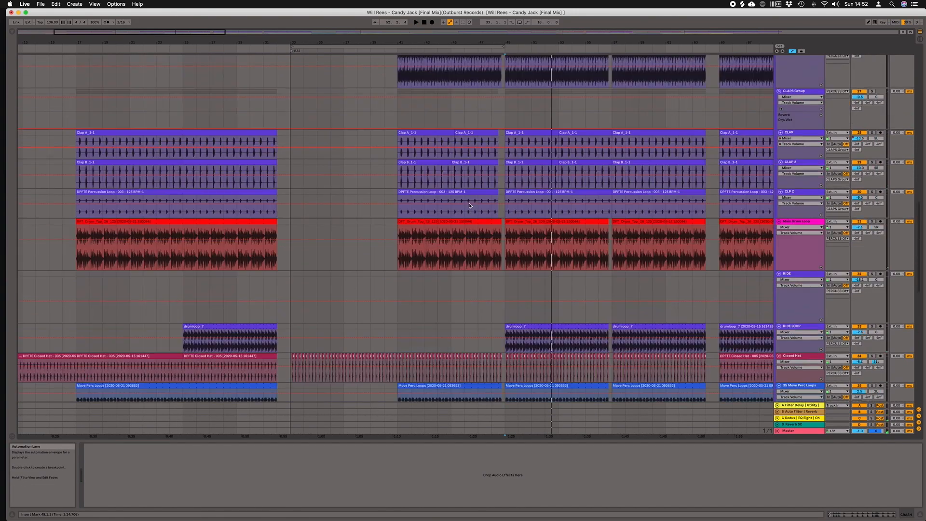
{"action": "scroll", "coordinate": [470, 206], "scroll_direction": "up", "scroll_amount": 6}
{"action": "scroll", "coordinate": [469, 205], "scroll_direction": "right", "scroll_amount": 2}
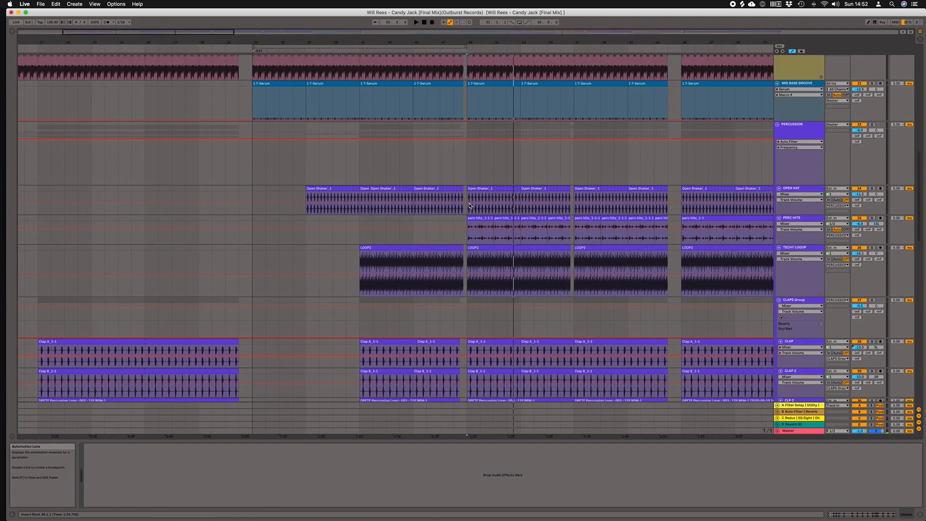
{"action": "scroll", "coordinate": [470, 205], "scroll_direction": "down", "scroll_amount": 20}
{"action": "scroll", "coordinate": [470, 205], "scroll_direction": "left", "scroll_amount": 3}
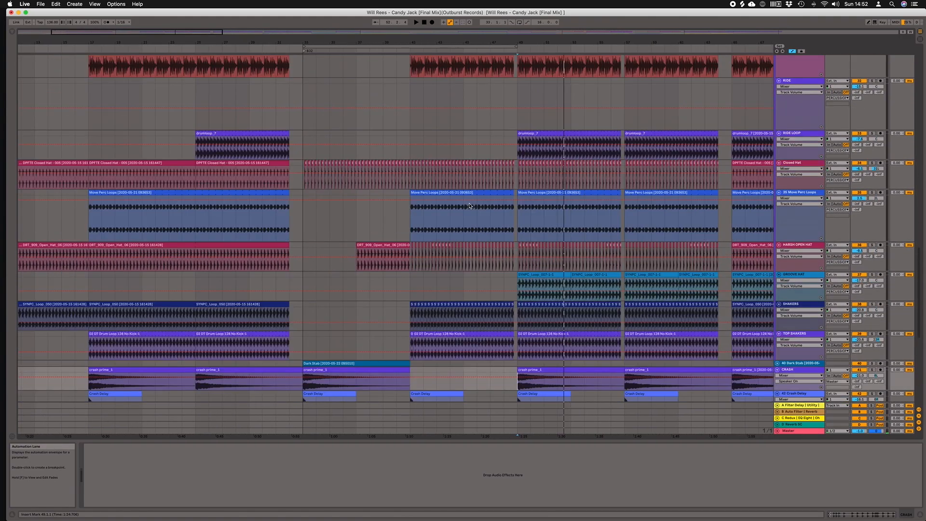
{"action": "scroll", "coordinate": [470, 205], "scroll_direction": "down", "scroll_amount": 8}
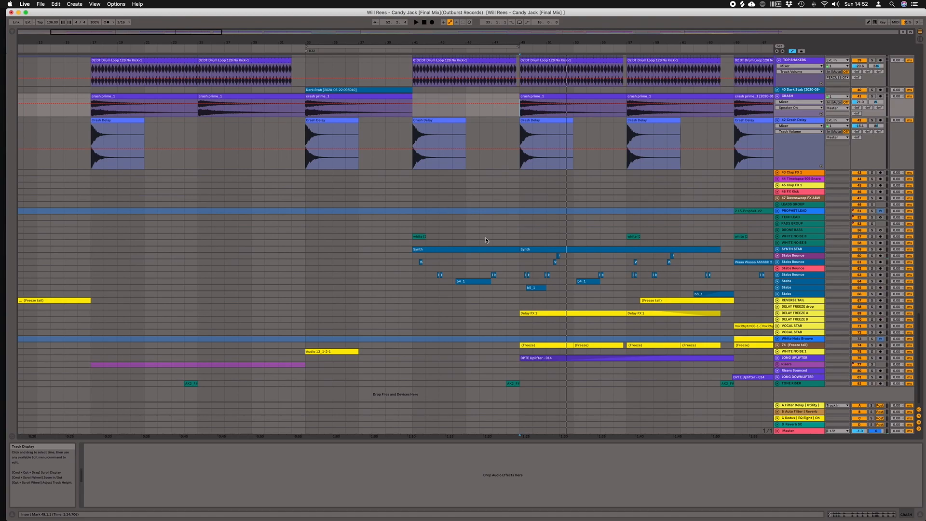
{"action": "scroll", "coordinate": [480, 242], "scroll_direction": "left", "scroll_amount": 5}
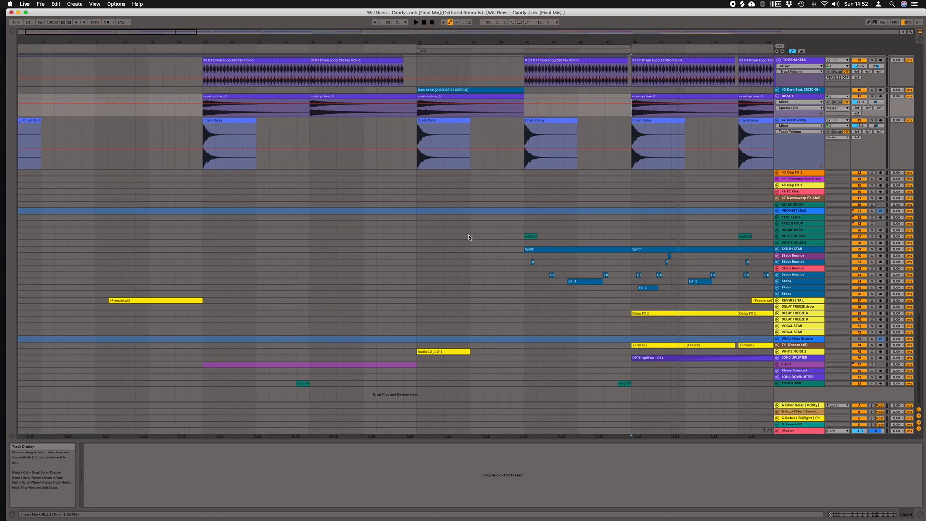
- Place the insert marker at bar 32 on the group track directly below TECH LEAD, showing its device chain
{"action": "left_click_drag", "start_coordinate": [639, 42], "coordinate": [593, 35]}
{"action": "scroll", "coordinate": [502, 187], "scroll_direction": "right", "scroll_amount": 1}
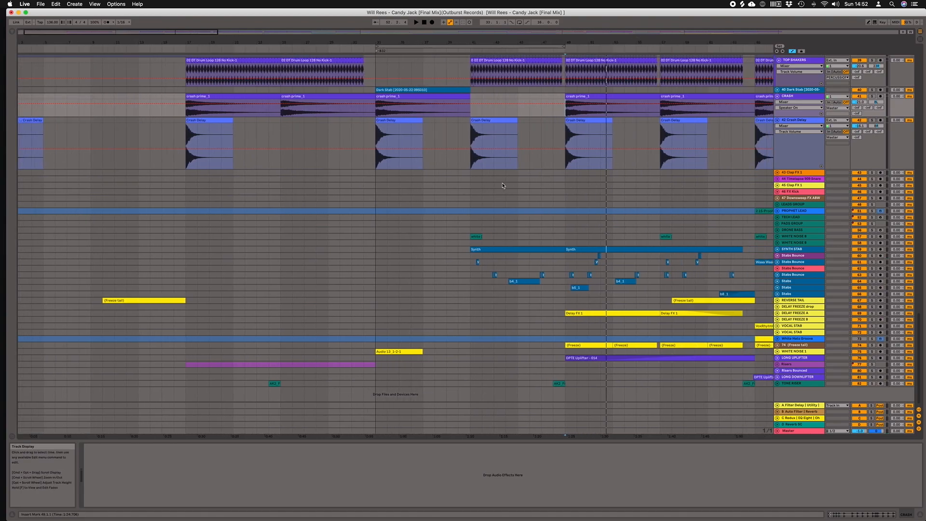
{"action": "scroll", "coordinate": [505, 189], "scroll_direction": "left", "scroll_amount": 1}
{"action": "left_click", "coordinate": [389, 224]}
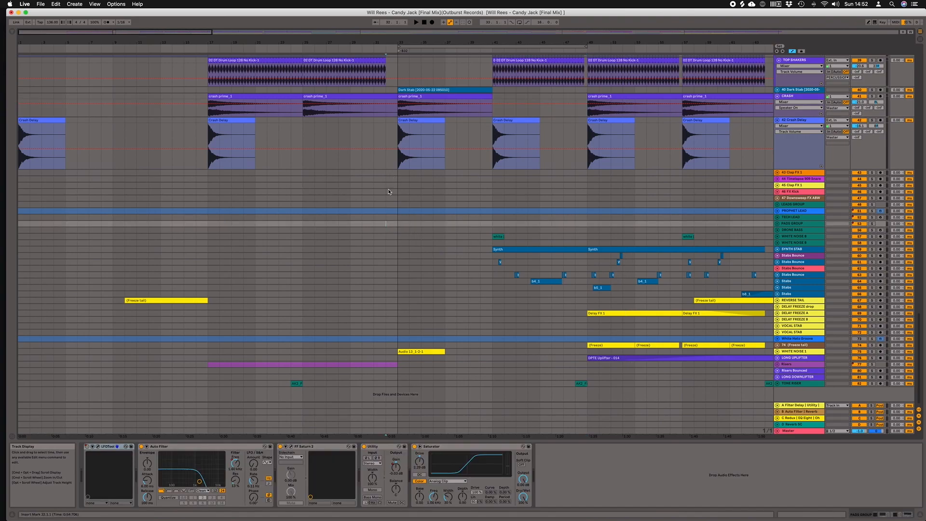
- Unfold the red riff group below SUB and play the group soloed from bar 32
{"action": "scroll", "coordinate": [402, 69], "scroll_direction": "up", "scroll_amount": 5}
{"action": "left_click_drag", "start_coordinate": [379, 42], "coordinate": [380, 51]}
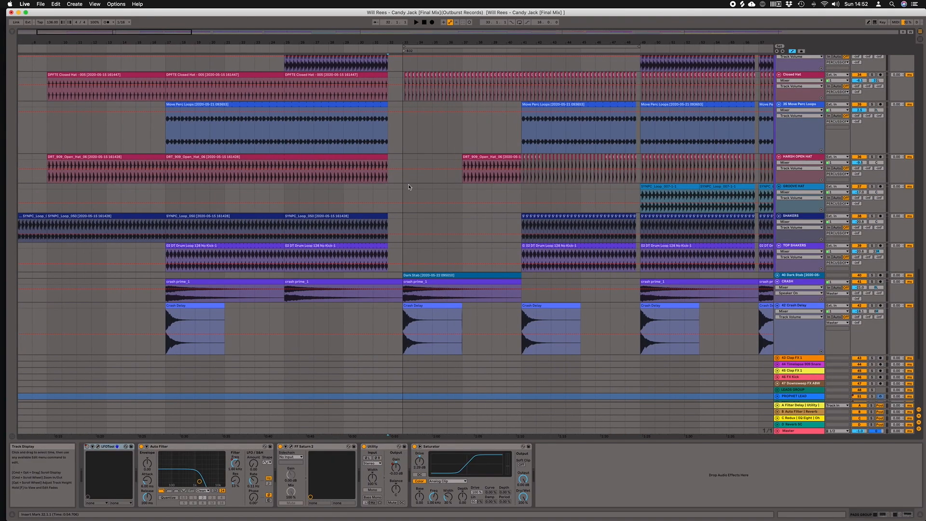
{"action": "scroll", "coordinate": [409, 187], "scroll_direction": "up", "scroll_amount": 7}
{"action": "scroll", "coordinate": [409, 187], "scroll_direction": "up", "scroll_amount": 10}
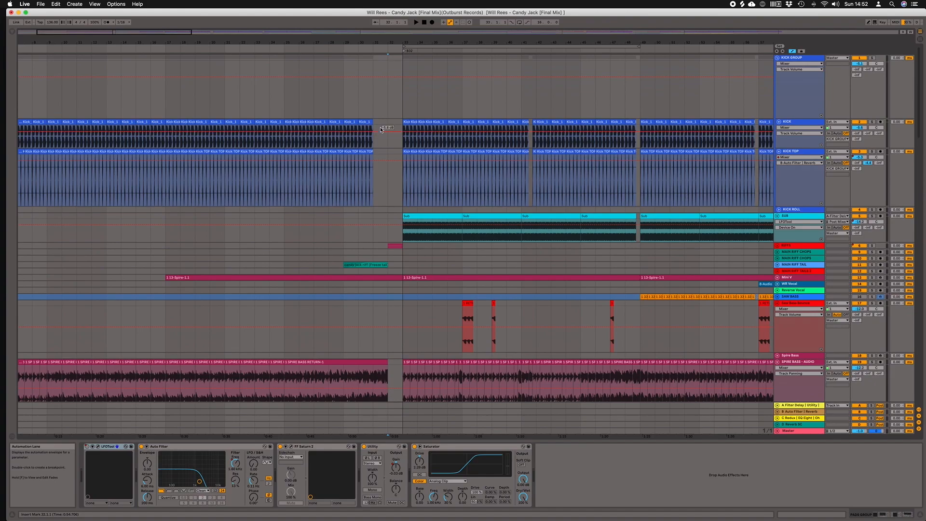
{"action": "left_click", "coordinate": [779, 247]}
{"action": "scroll", "coordinate": [623, 247], "scroll_direction": "down", "scroll_amount": 5}
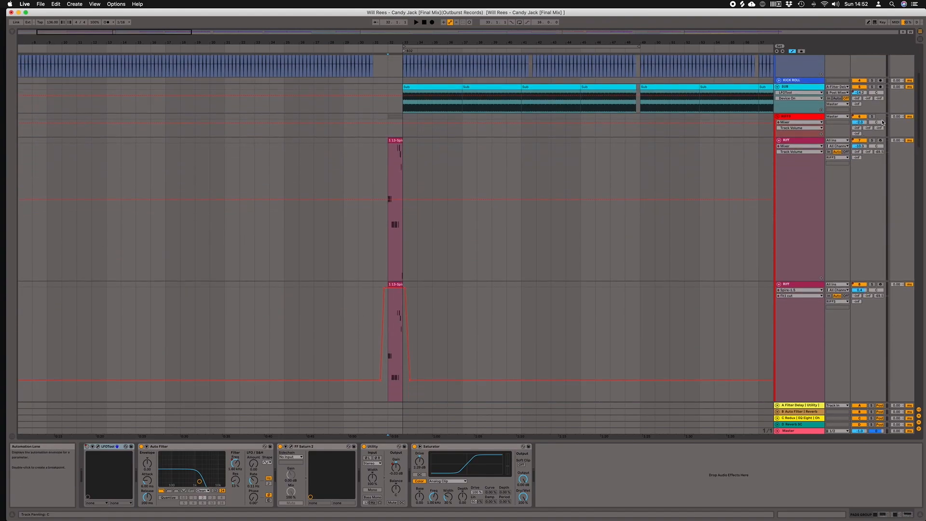
{"action": "left_click", "coordinate": [873, 117]}
{"action": "key", "text": "space"}
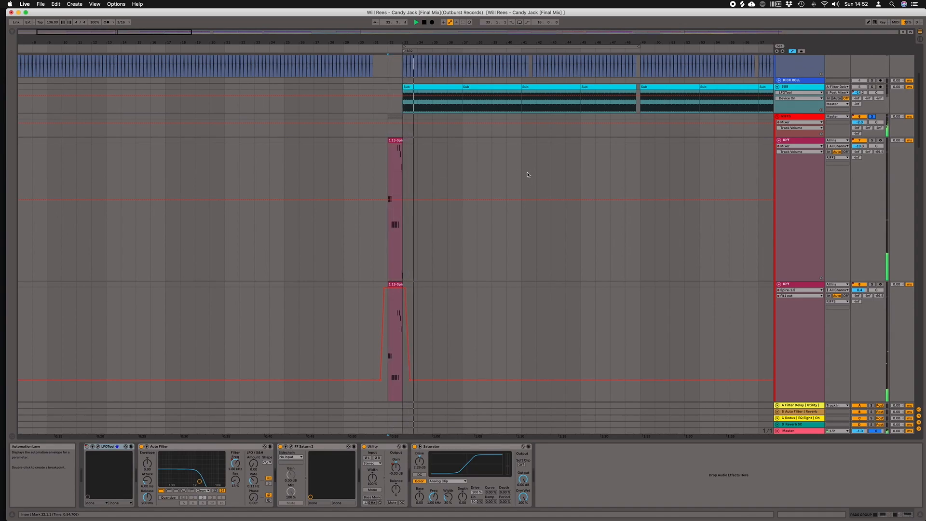
{"action": "scroll", "coordinate": [521, 175], "scroll_direction": "left", "scroll_amount": 2}
{"action": "scroll", "coordinate": [514, 175], "scroll_direction": "left", "scroll_amount": 1}
{"action": "key", "text": "space"}
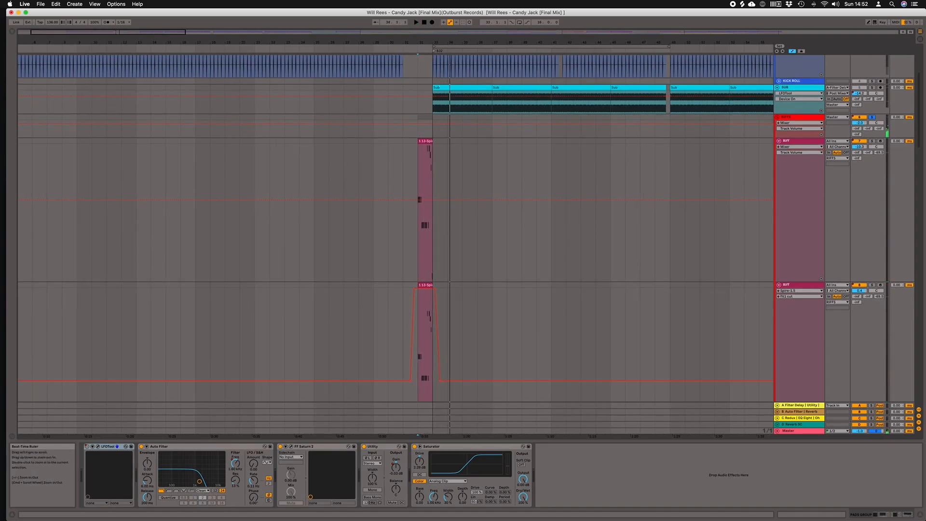
- Show the device chains of the upper and lower RIFF tracks in turn
{"action": "left_click_drag", "start_coordinate": [450, 43], "coordinate": [462, 229]}
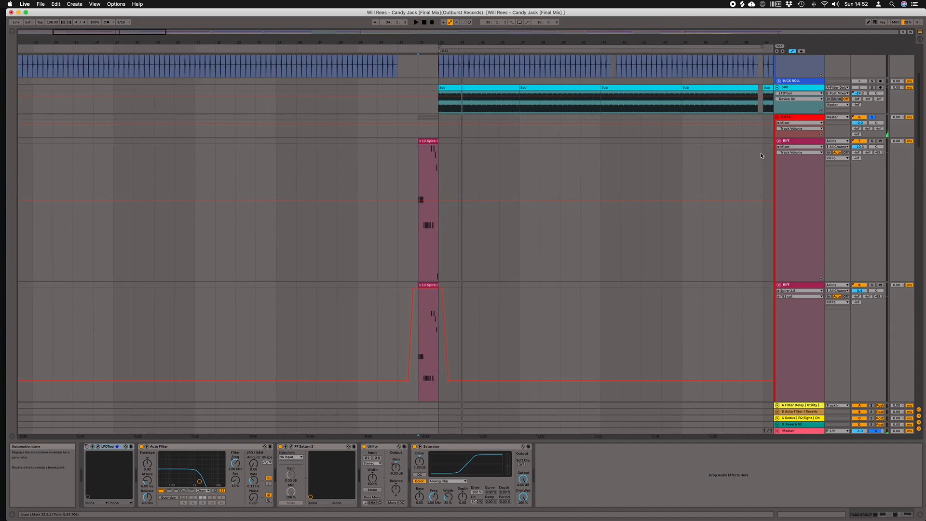
{"action": "left_click", "coordinate": [807, 141]}
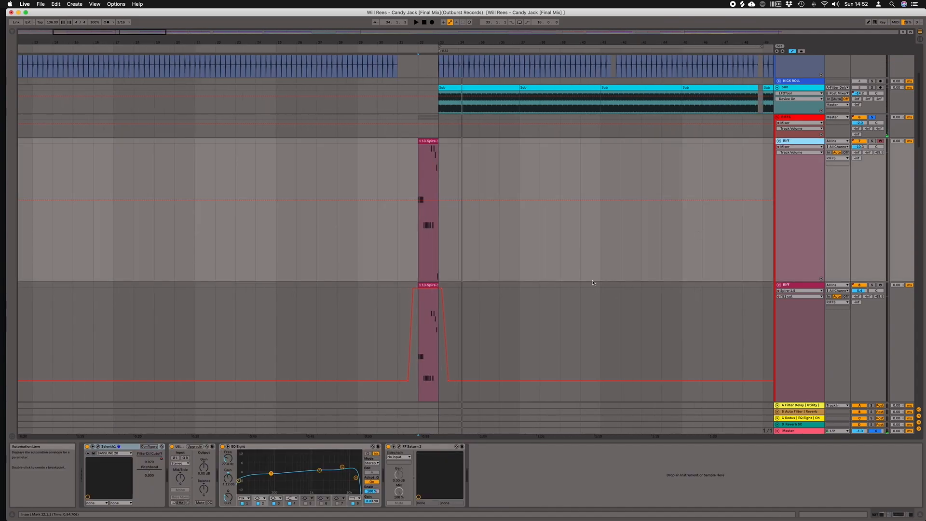
{"action": "left_click", "coordinate": [806, 286]}
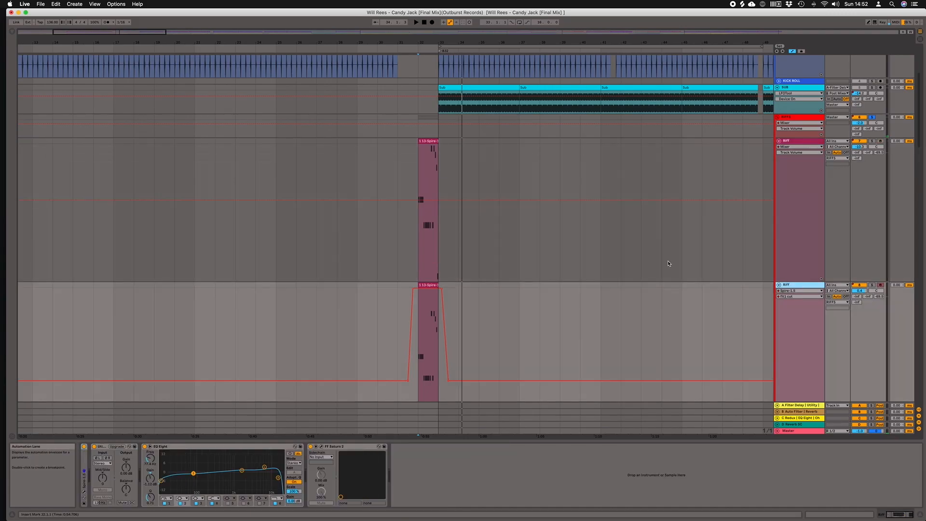
{"action": "scroll", "coordinate": [668, 263], "scroll_direction": "down", "scroll_amount": 1}
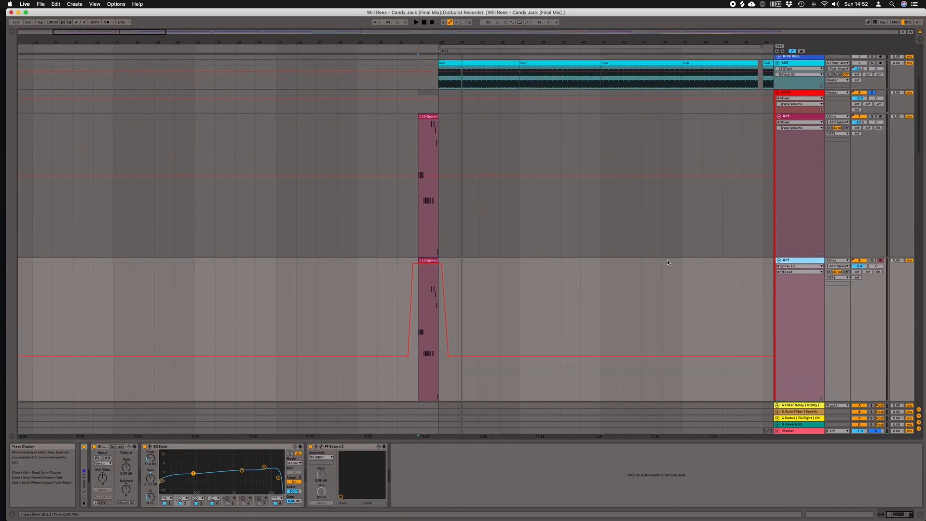
- Play the upper RIFF track soloed from bar 32, then solo and play the lower RIFF track
{"action": "left_click", "coordinate": [872, 116]}
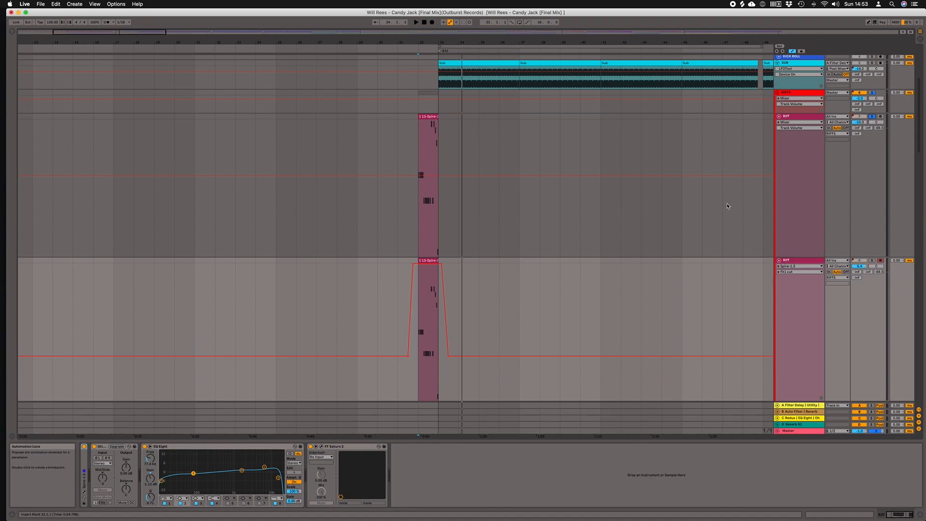
{"action": "key", "text": "space"}
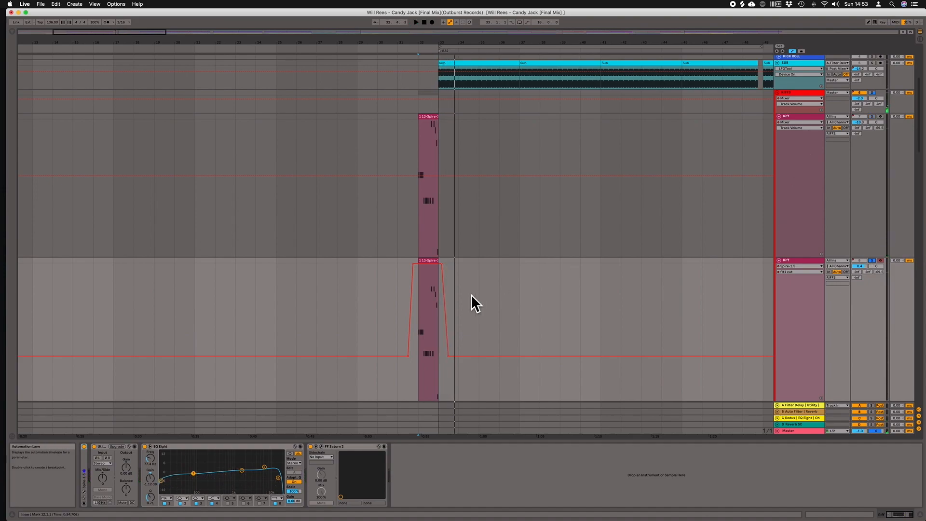
{"action": "key", "text": "space"}
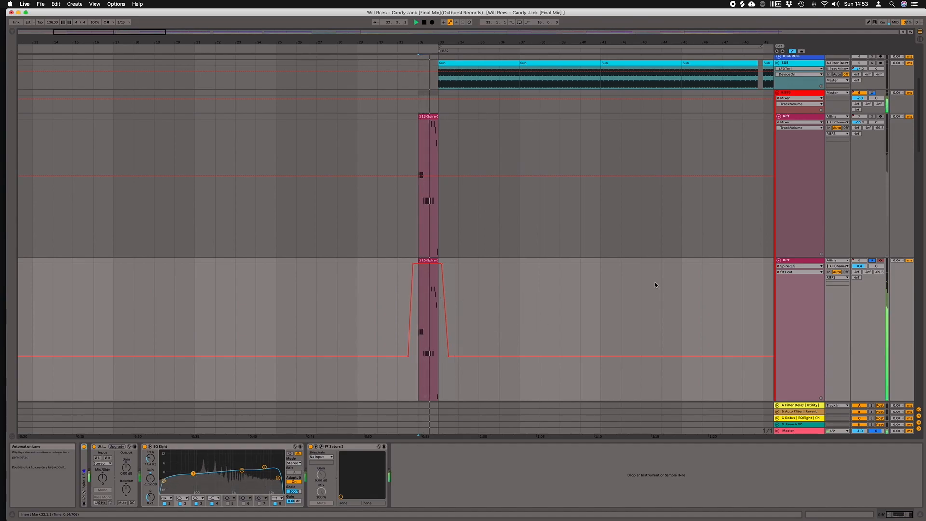
{"action": "key", "text": "space"}
- Show the riff group's own device chain, then fold the group
{"action": "key", "text": "Up"}
{"action": "key", "text": "Up"}
{"action": "scroll", "coordinate": [556, 370], "scroll_direction": "down", "scroll_amount": 2}
{"action": "scroll", "coordinate": [557, 370], "scroll_direction": "down", "scroll_amount": 2}
{"action": "scroll", "coordinate": [556, 370], "scroll_direction": "up", "scroll_amount": 5}
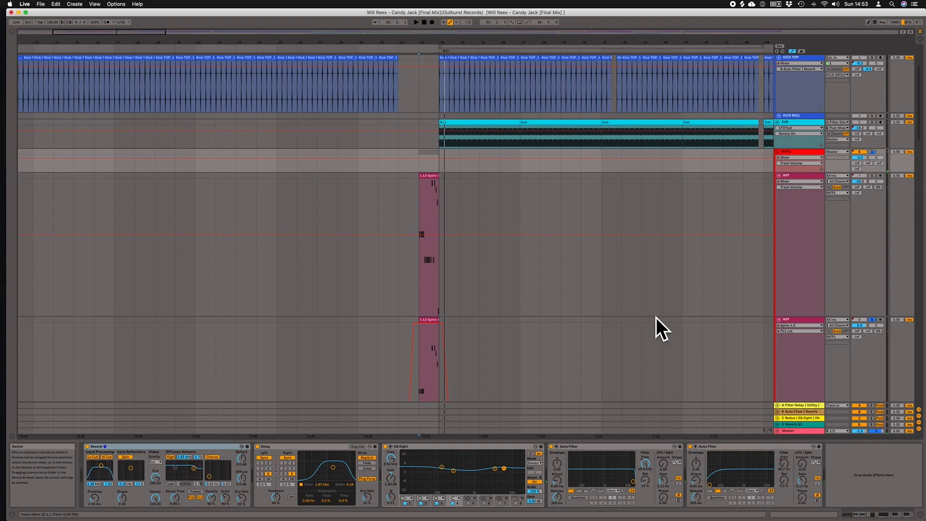
{"action": "left_click", "coordinate": [778, 152]}
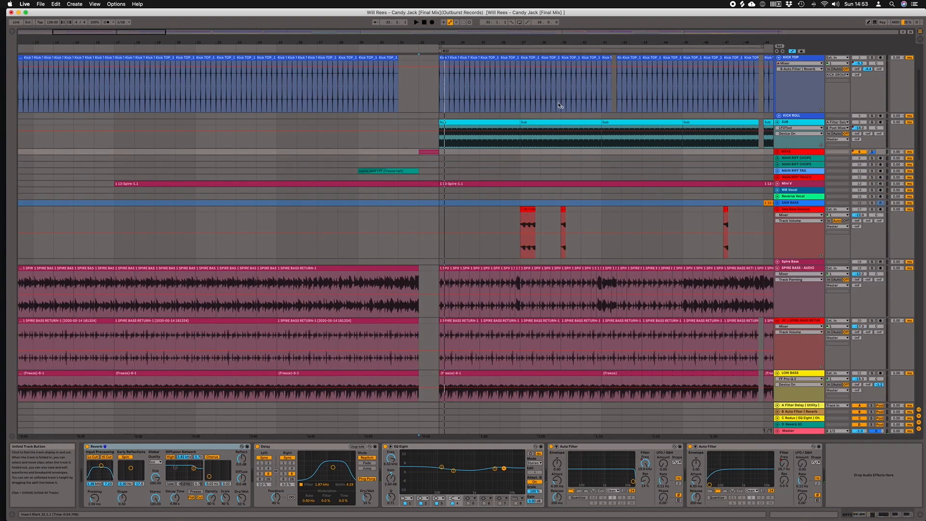
- Clear the riff solos and play the full mix from bar 33
{"action": "scroll", "coordinate": [520, 59], "scroll_direction": "down", "scroll_amount": 5}
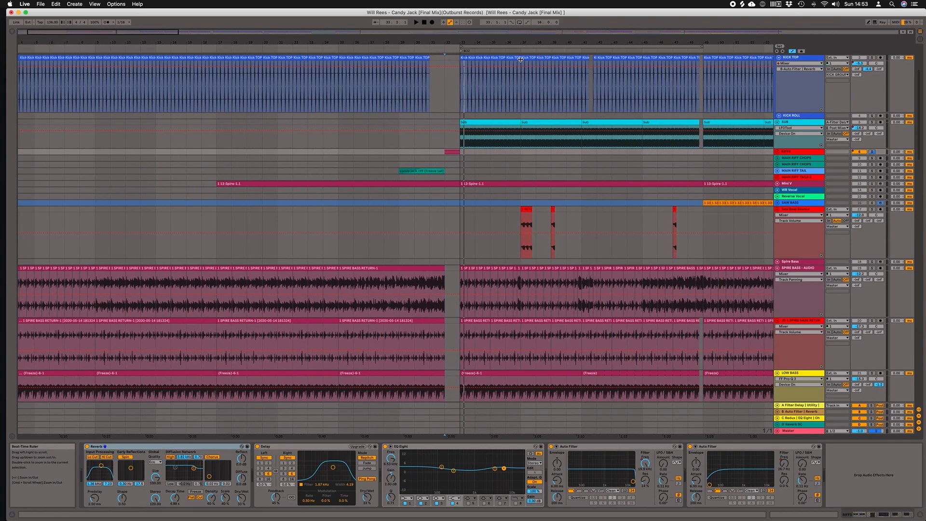
{"action": "left_click", "coordinate": [466, 211]}
{"action": "key", "text": "space"}
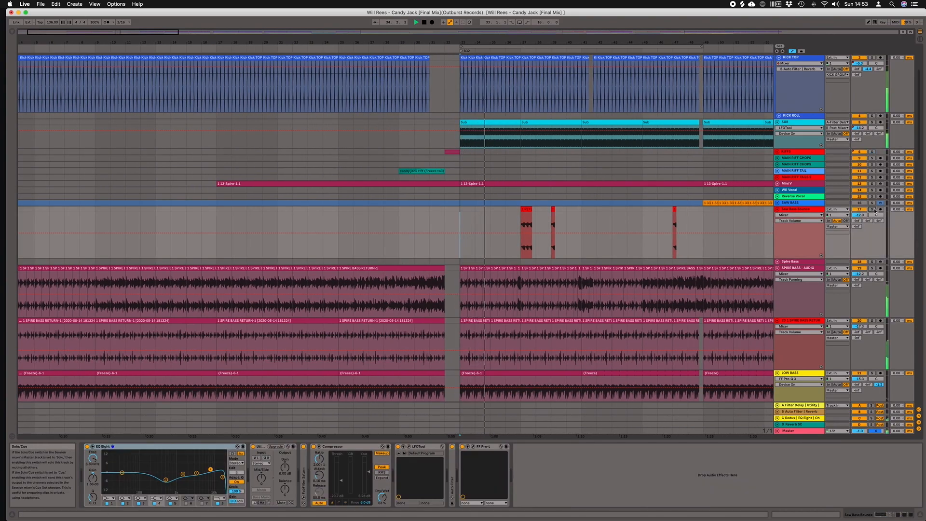
- Examine how the kick, sub, bass and percussion tracks are layered around bar 33 of the arrangement
{"action": "scroll", "coordinate": [512, 206], "scroll_direction": "right", "scroll_amount": 3}
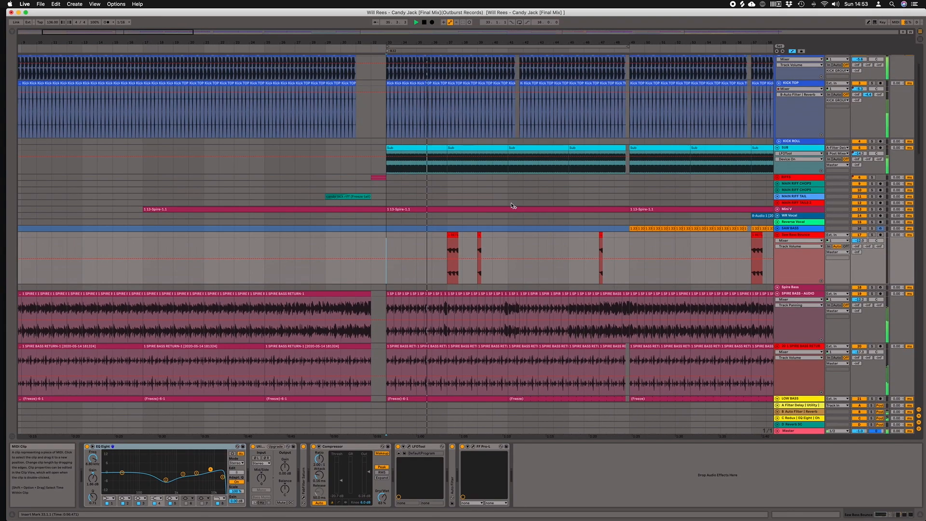
{"action": "scroll", "coordinate": [512, 206], "scroll_direction": "down", "scroll_amount": 5}
{"action": "scroll", "coordinate": [512, 206], "scroll_direction": "down", "scroll_amount": 20}
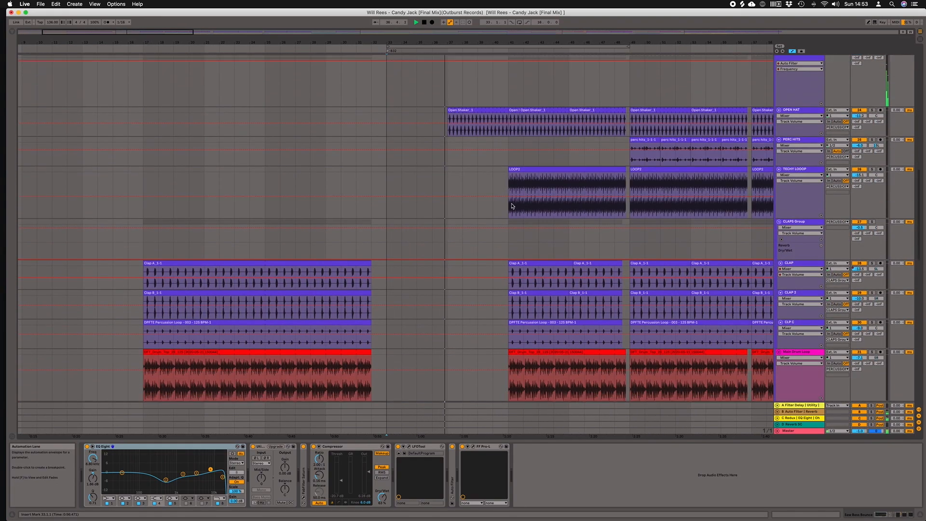
{"action": "scroll", "coordinate": [511, 204], "scroll_direction": "up", "scroll_amount": 20}
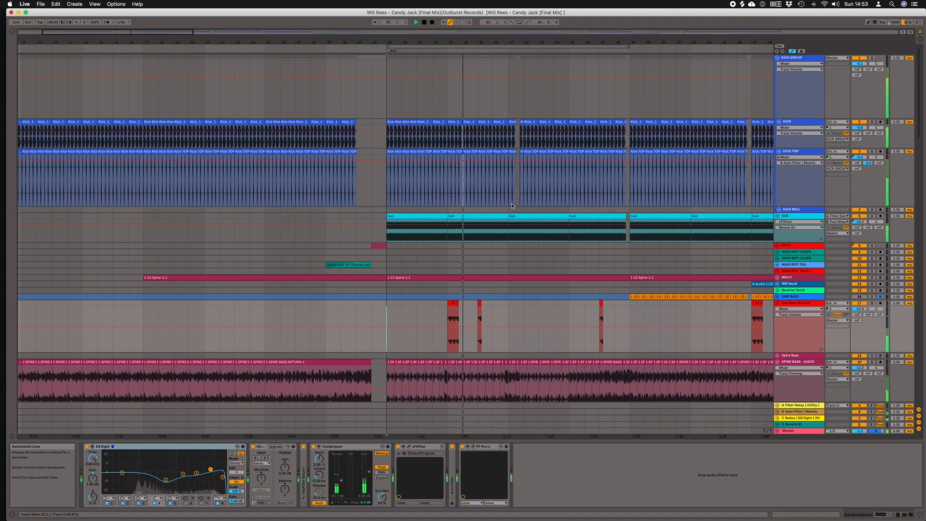
{"action": "scroll", "coordinate": [511, 204], "scroll_direction": "down", "scroll_amount": 10}
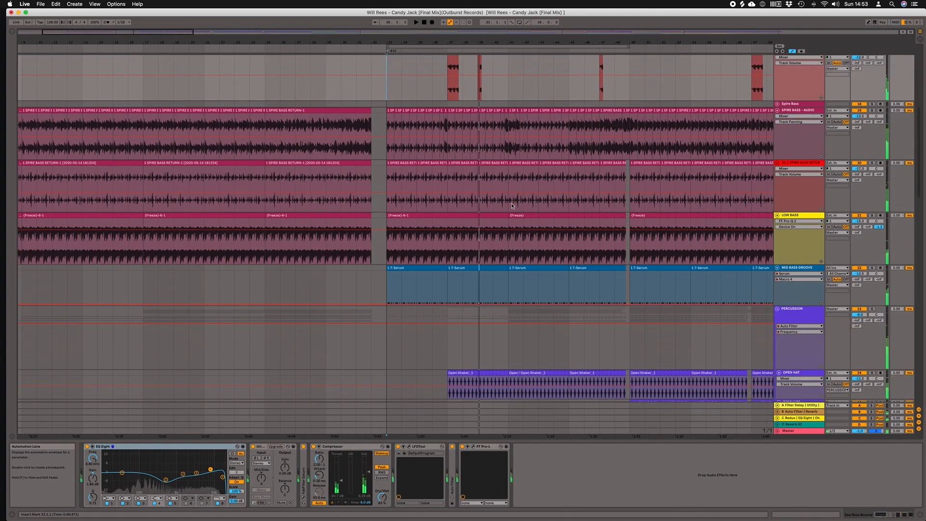
{"action": "scroll", "coordinate": [512, 206], "scroll_direction": "down", "scroll_amount": 12}
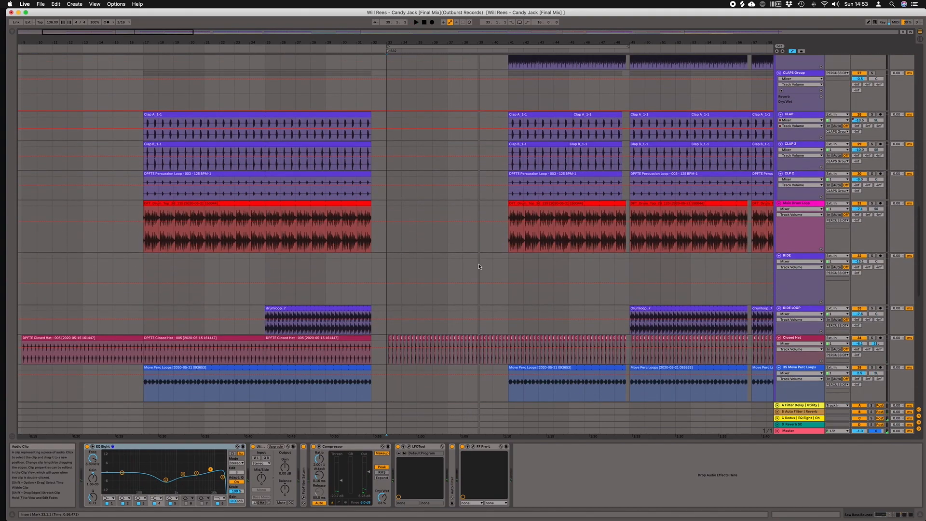
{"action": "scroll", "coordinate": [493, 286], "scroll_direction": "down", "scroll_amount": 8}
{"action": "scroll", "coordinate": [493, 284], "scroll_direction": "up", "scroll_amount": 20}
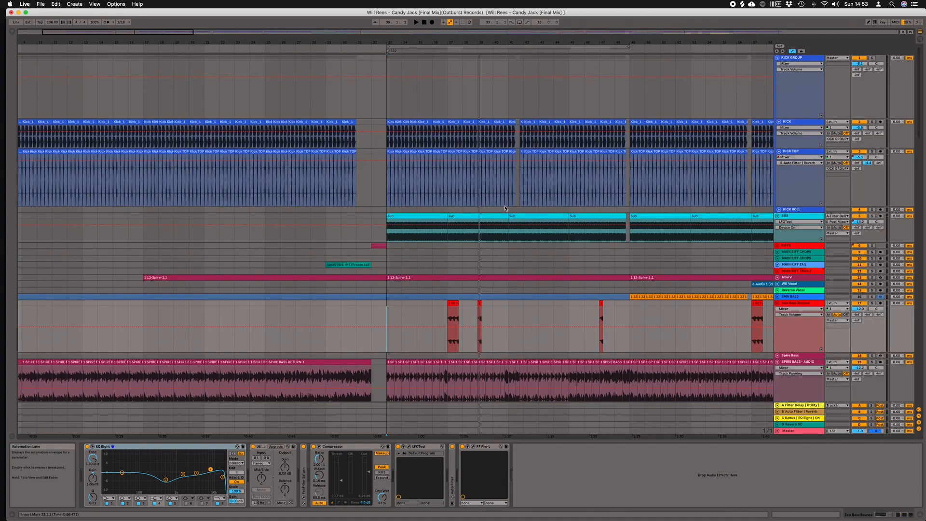
- Unfold the Mini V track and play it soloed from bar 38
{"action": "scroll", "coordinate": [505, 209], "scroll_direction": "down", "scroll_amount": 3}
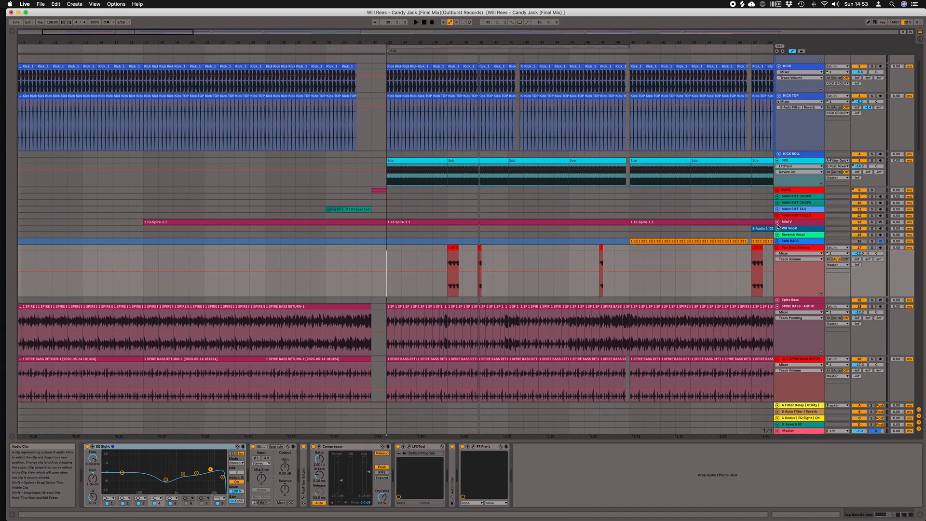
{"action": "left_click", "coordinate": [776, 223]}
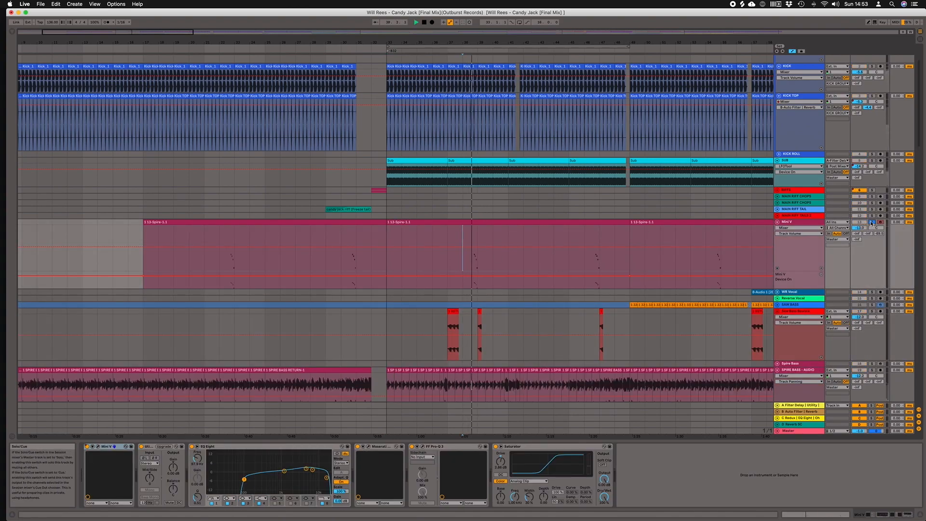
{"action": "key", "text": "space"}
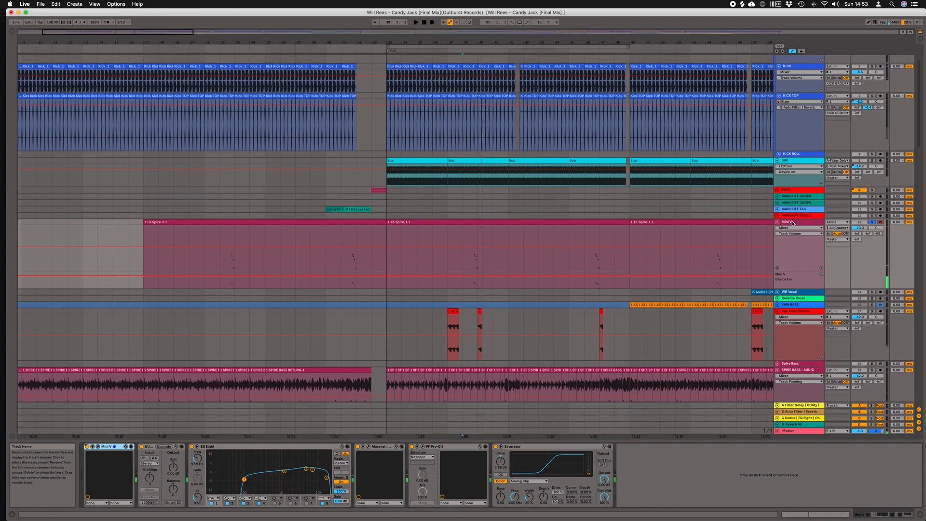
- Inspect the Mini V synth's plug-in window, close it and replay the soloed track from bar 38
{"action": "left_click", "coordinate": [97, 447]}
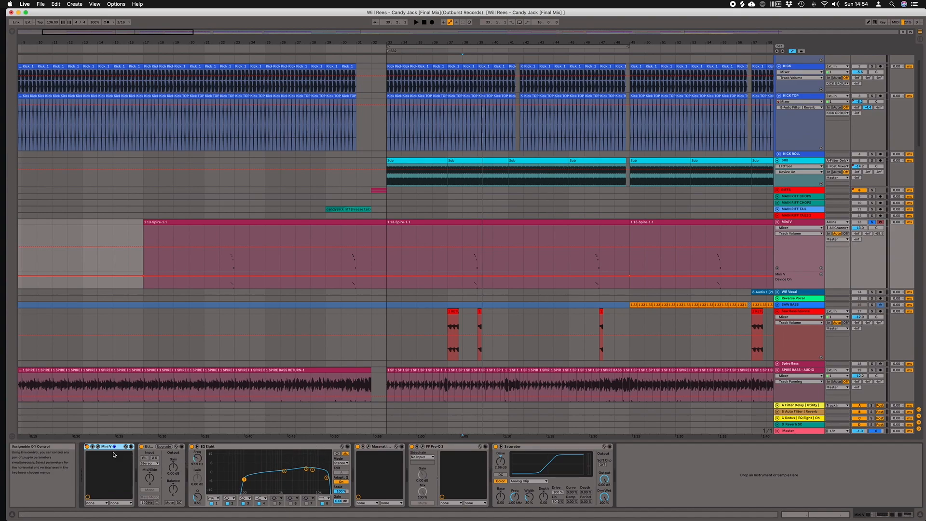
{"action": "left_click", "coordinate": [98, 447]}
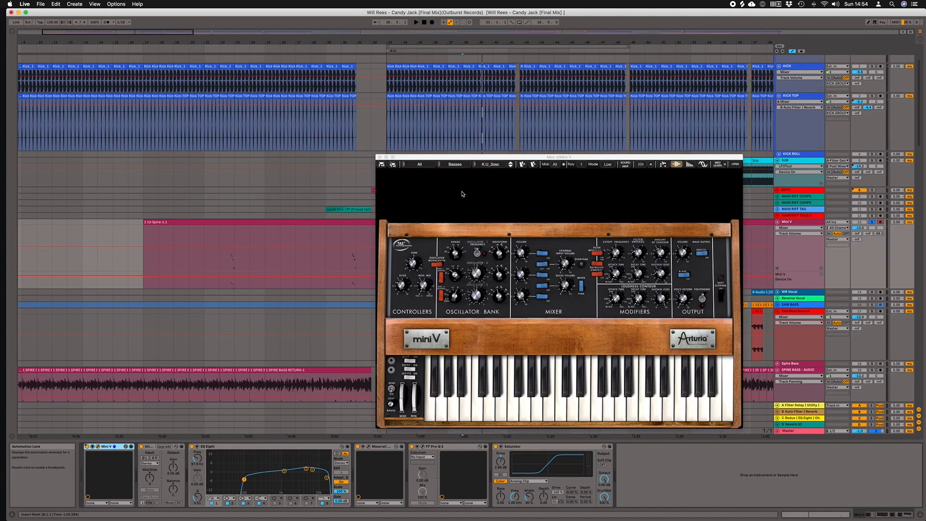
{"action": "left_click", "coordinate": [379, 157]}
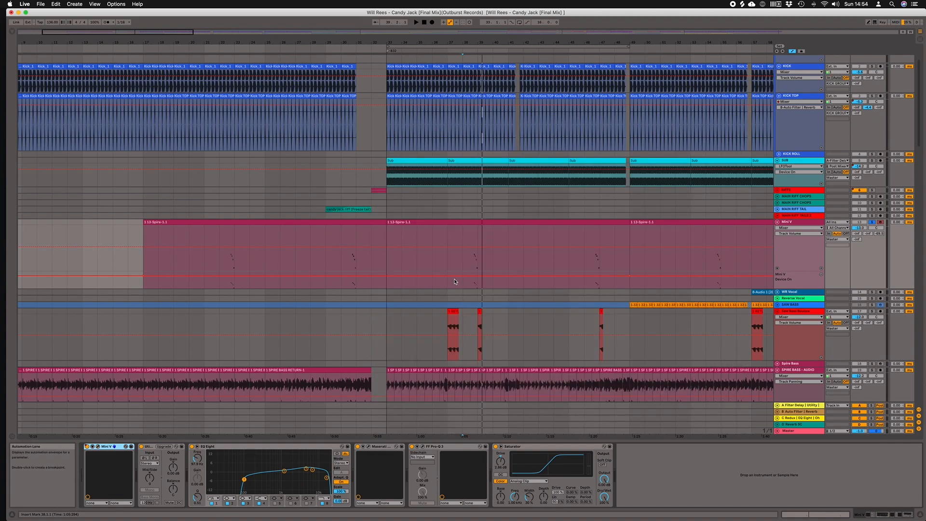
{"action": "key", "text": "space"}
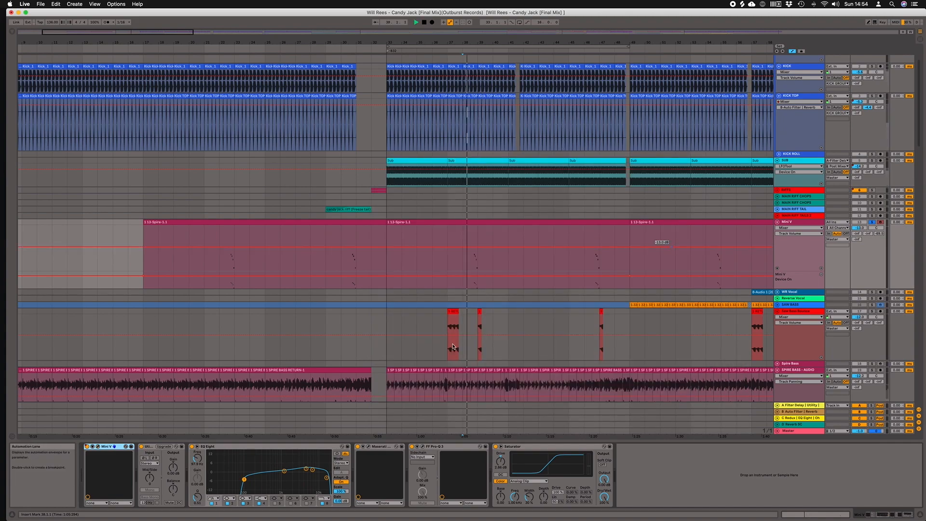
{"action": "key", "text": "space"}
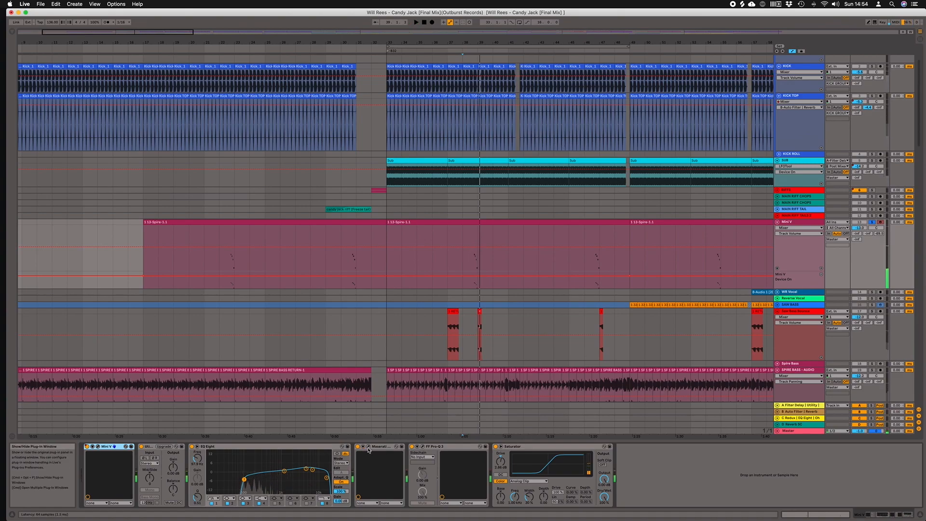
- Inspect the Maserati ACG and FabFilter Pro-Q 3 windows on Mini V, then play the track unsoloed in the full mix from bar 38
{"action": "left_click", "coordinate": [368, 446]}
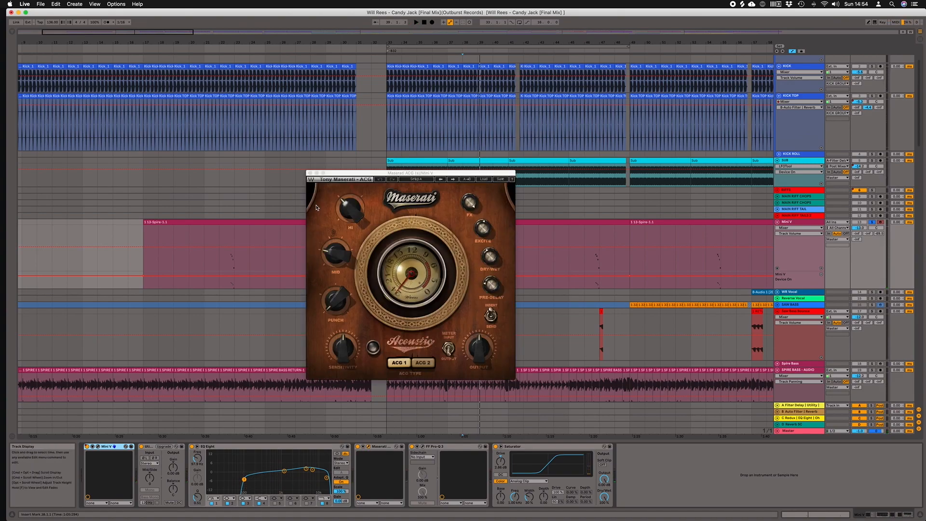
{"action": "left_click", "coordinate": [310, 173]}
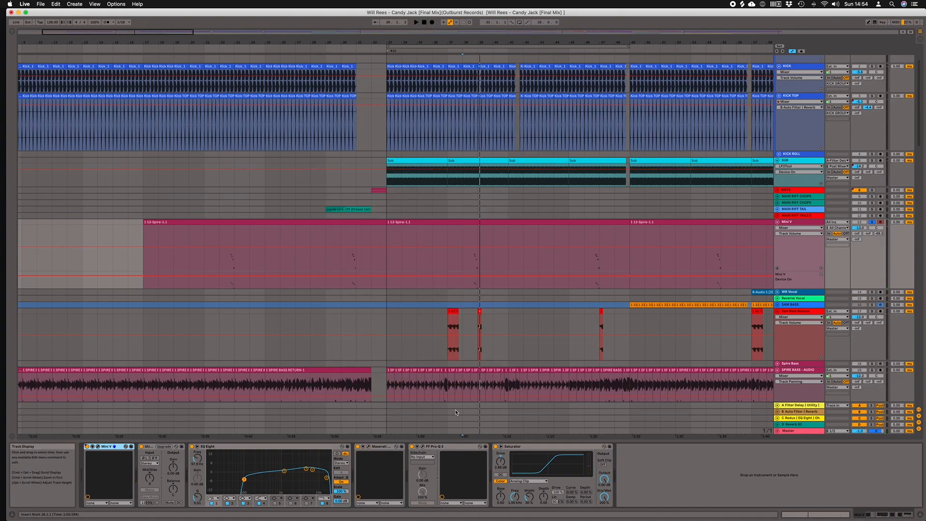
{"action": "left_click", "coordinate": [423, 447]}
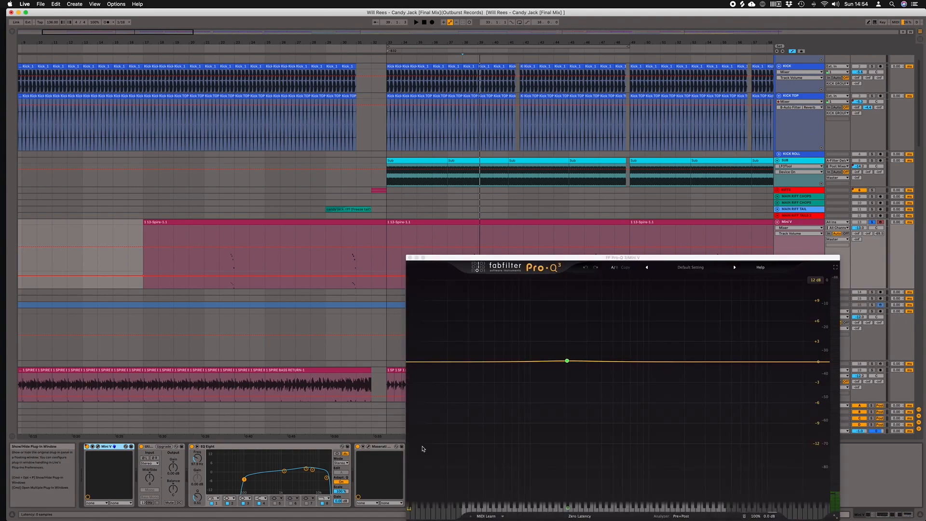
{"action": "left_click", "coordinate": [410, 258]}
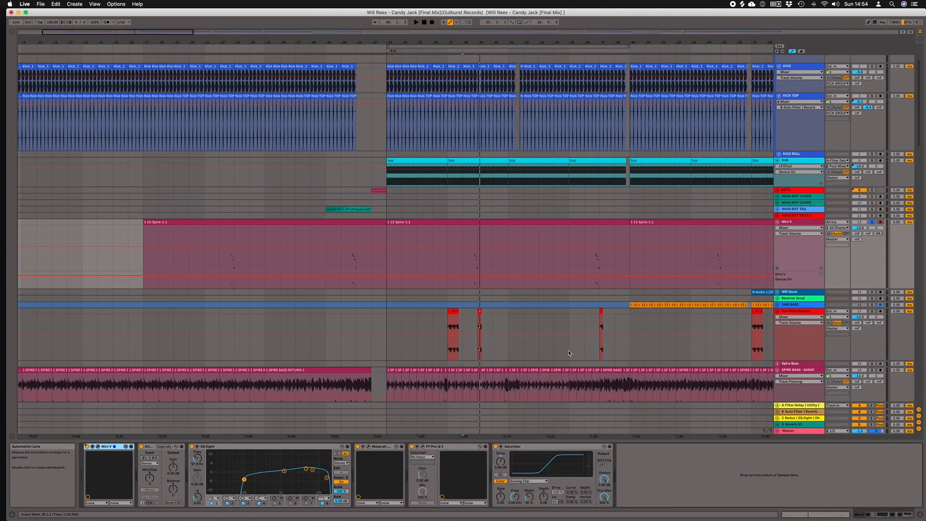
{"action": "key", "text": "space"}
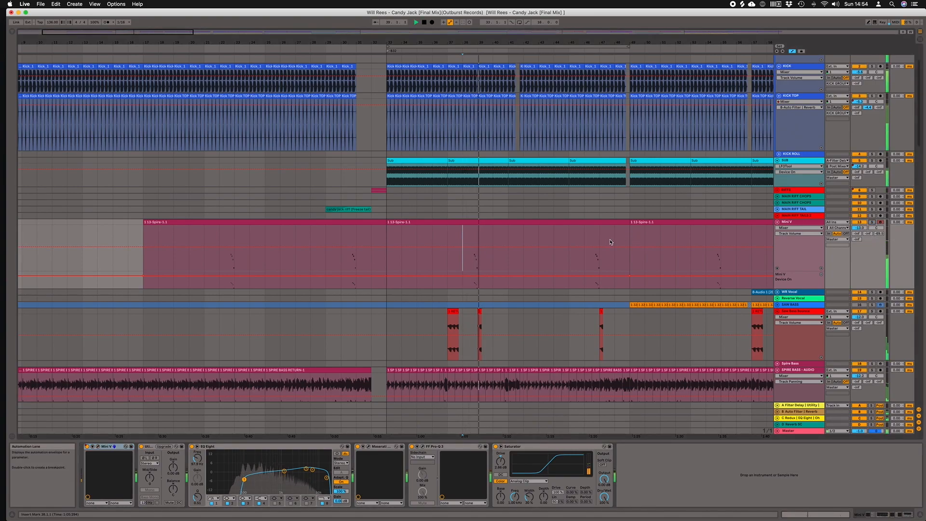
- Unfold the SYNTH STAB track and bring up its device chain
{"action": "scroll", "coordinate": [610, 242], "scroll_direction": "down", "scroll_amount": 15}
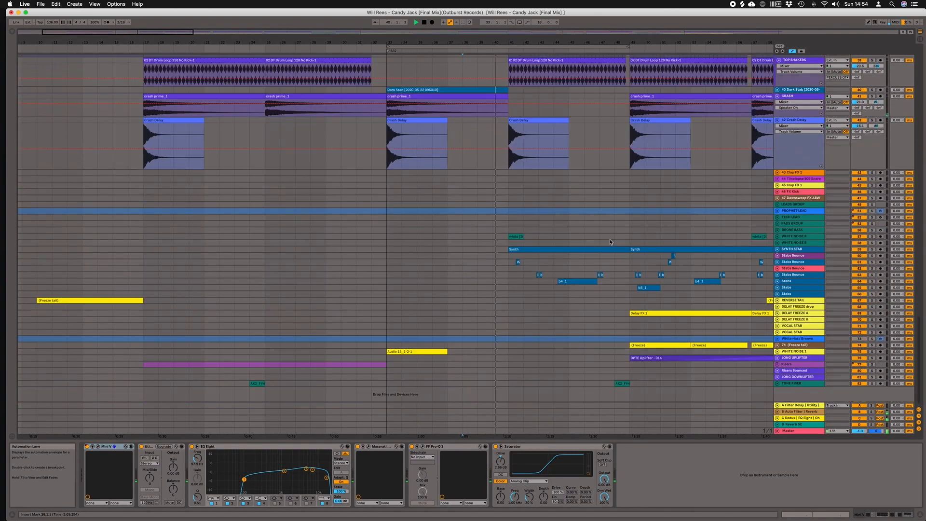
{"action": "scroll", "coordinate": [610, 242], "scroll_direction": "right", "scroll_amount": 3}
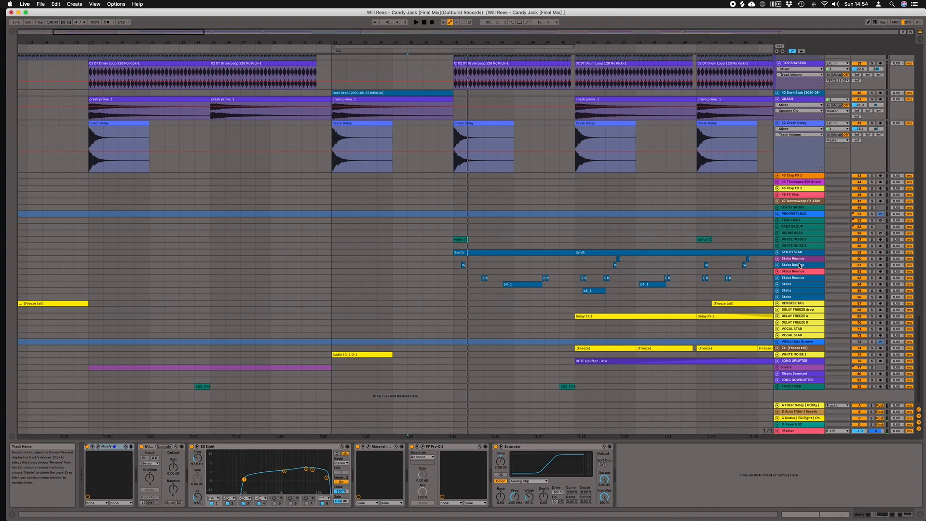
{"action": "left_click", "coordinate": [795, 254]}
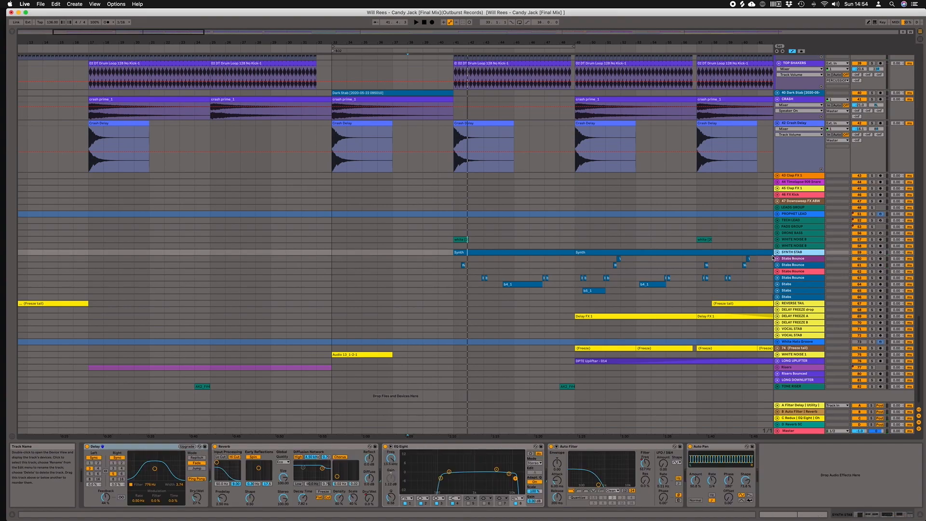
{"action": "left_click", "coordinate": [778, 252]}
{"action": "scroll", "coordinate": [737, 261], "scroll_direction": "down", "scroll_amount": 2}
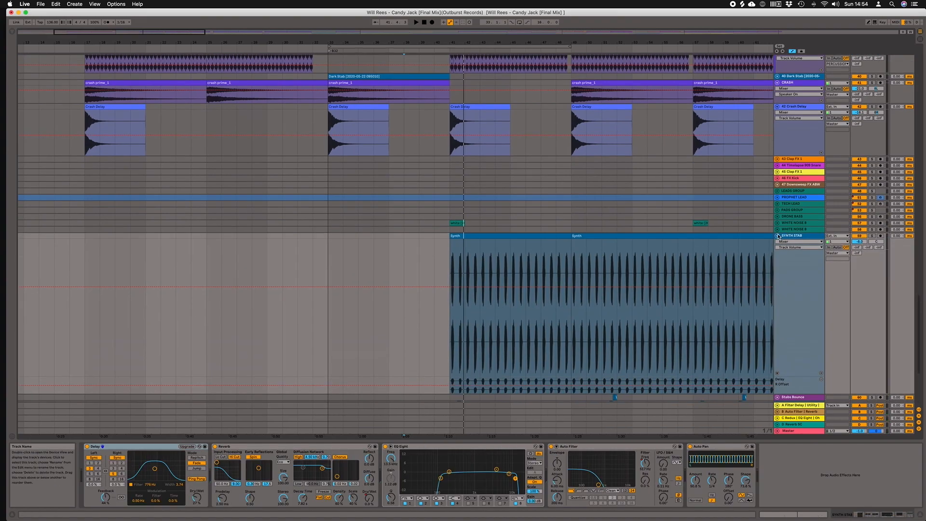
{"action": "left_click", "coordinate": [778, 237]}
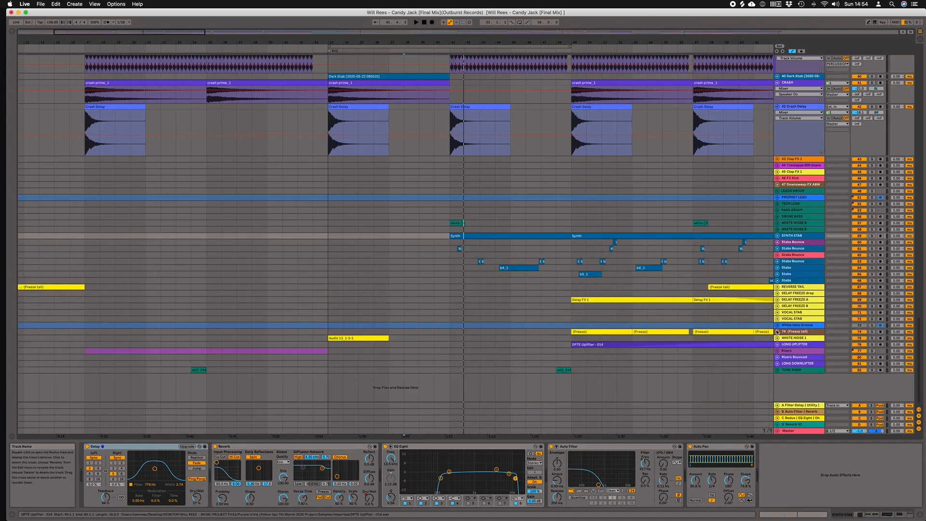
{"action": "left_click", "coordinate": [778, 236]}
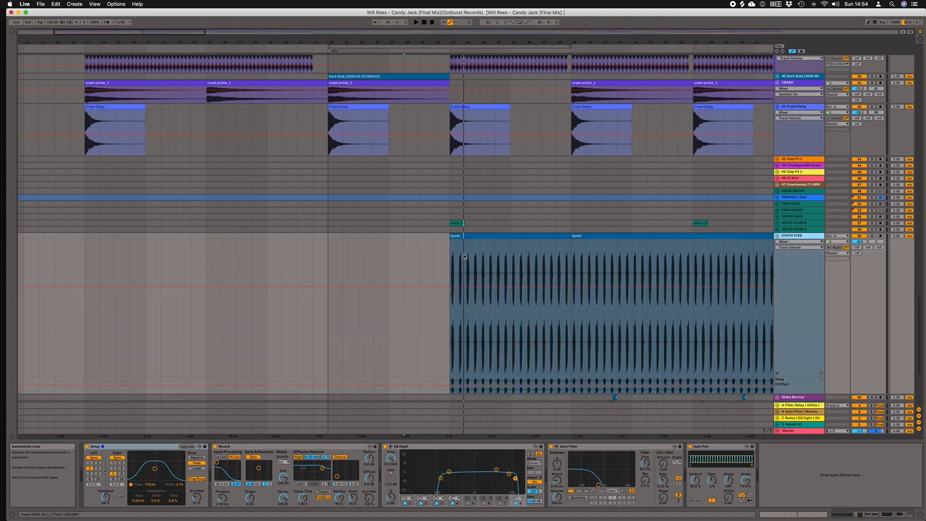
- Play the SYNTH STAB track soloed from bar 41, switching its Auto Filter off and back on to compare
{"action": "left_click", "coordinate": [449, 254]}
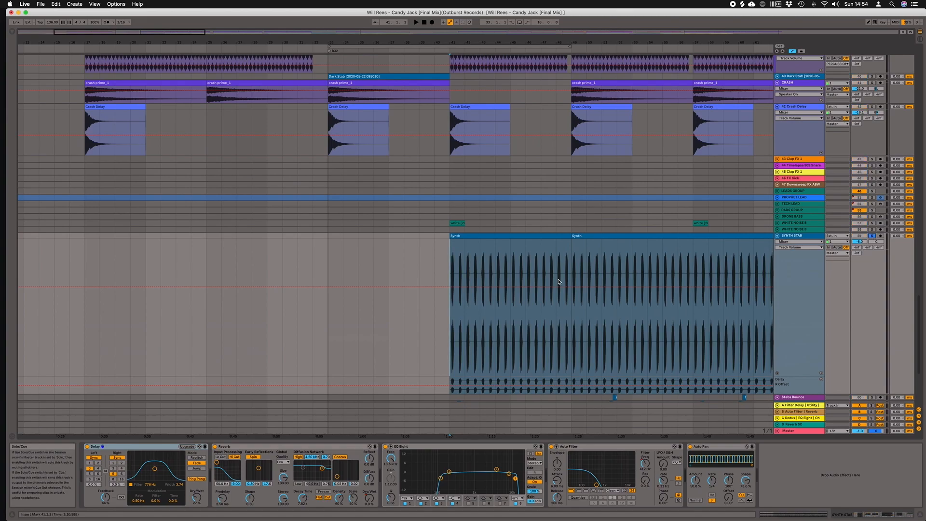
{"action": "key", "text": "space"}
{"action": "scroll", "coordinate": [572, 281], "scroll_direction": "down", "scroll_amount": 3}
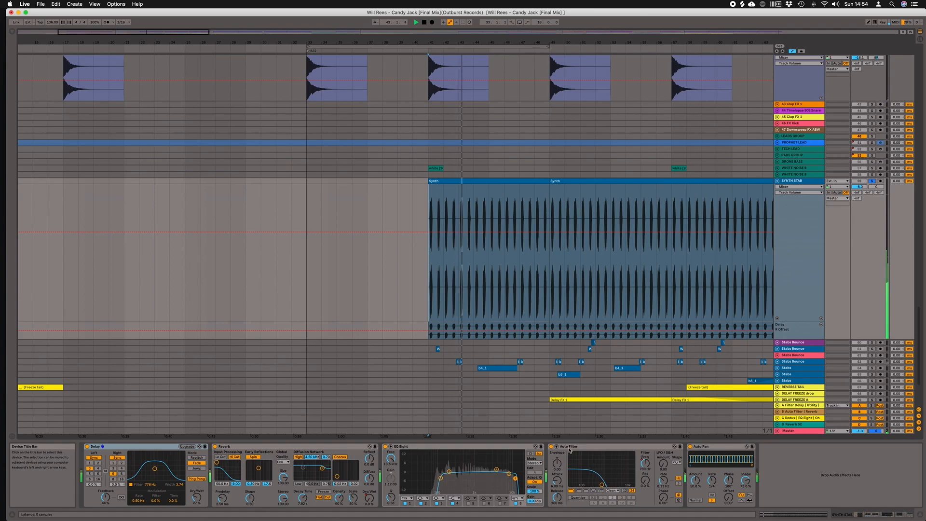
{"action": "left_click", "coordinate": [551, 447]}
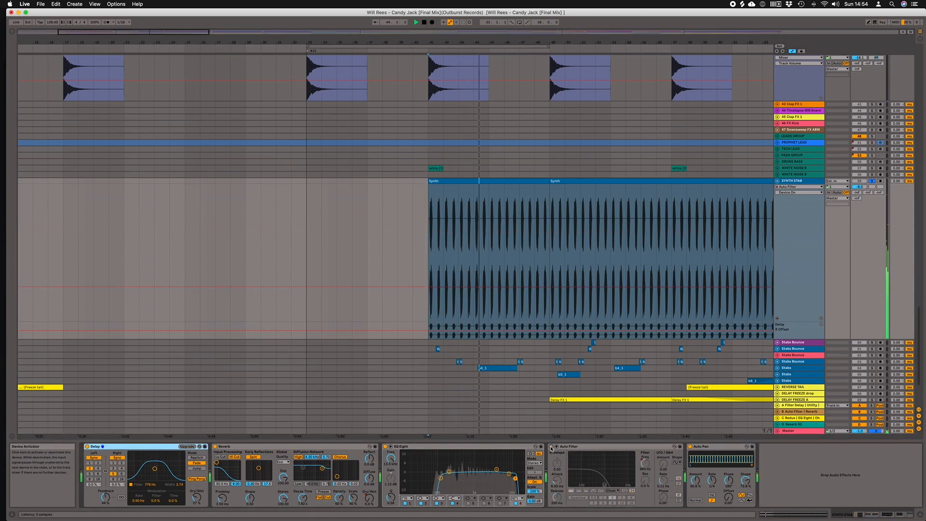
{"action": "left_click", "coordinate": [552, 447]}
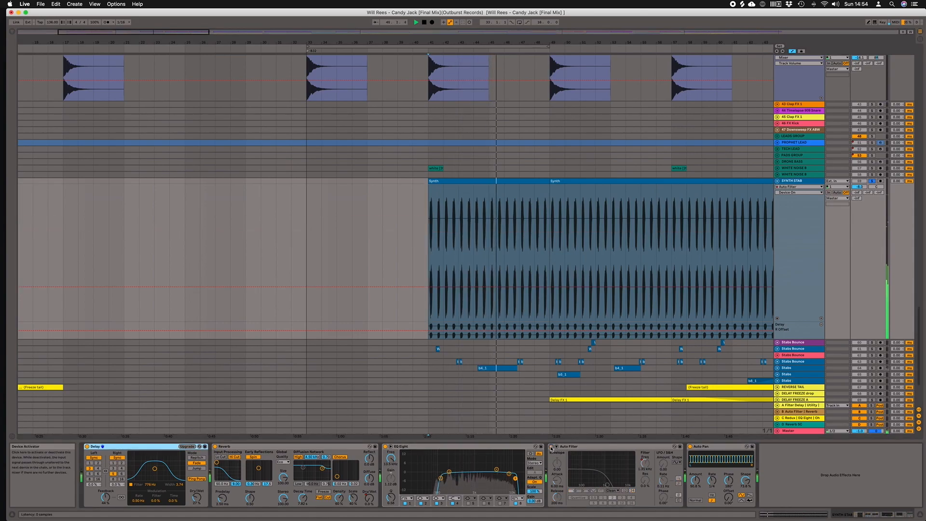
{"action": "scroll", "coordinate": [503, 281], "scroll_direction": "down", "scroll_amount": 3}
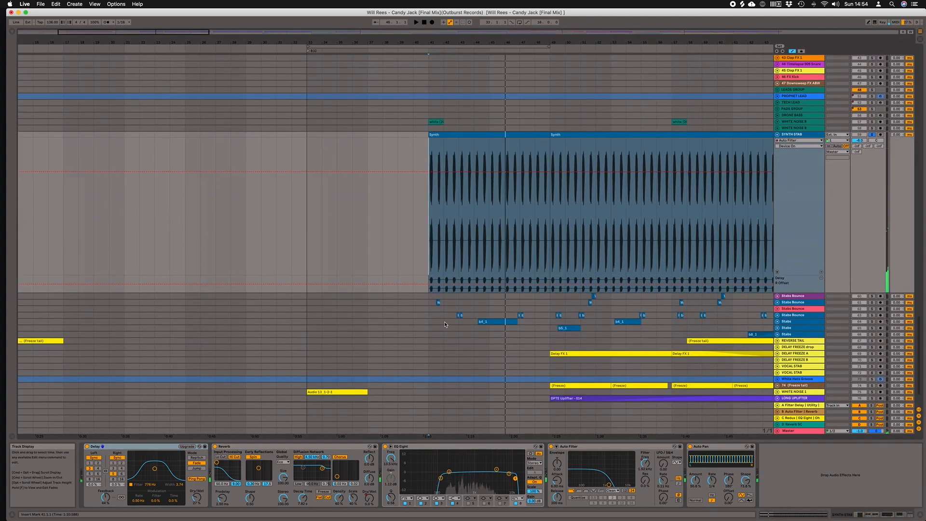
- Unfold the purple Stabs Bounce track, solo the Stabs Bounce and Stabs tracks, and play them from bar 41
{"action": "left_click", "coordinate": [428, 310]}
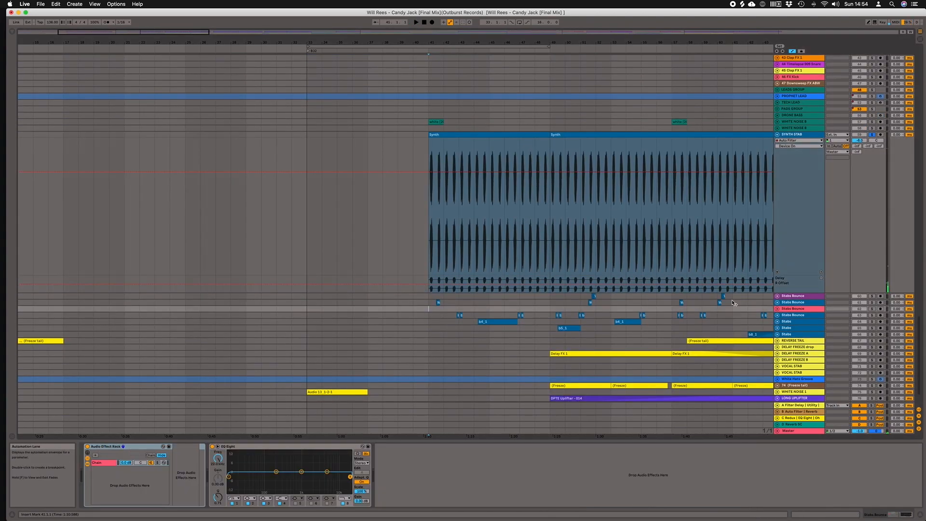
{"action": "left_click", "coordinate": [808, 303]}
{"action": "scroll", "coordinate": [780, 275], "scroll_direction": "down", "scroll_amount": 2}
{"action": "left_click", "coordinate": [778, 266]}
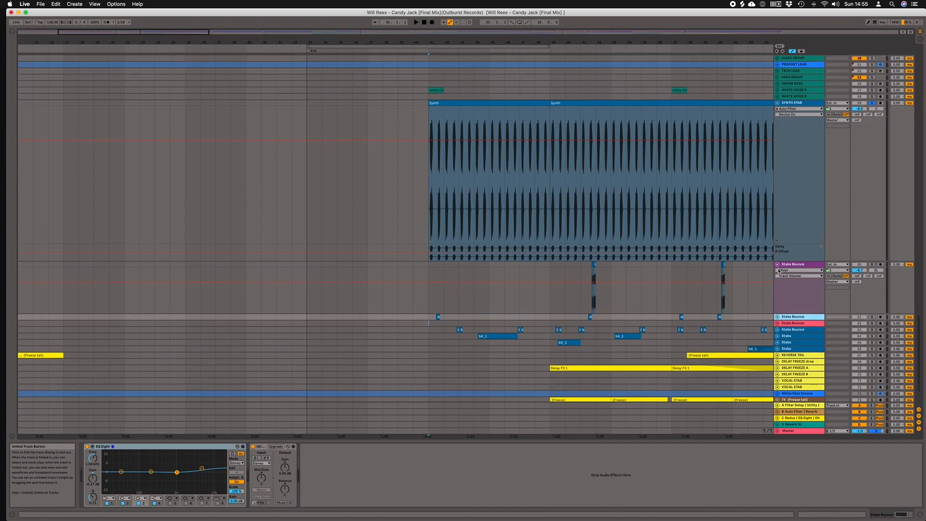
{"action": "scroll", "coordinate": [859, 284], "scroll_direction": "down", "scroll_amount": 2}
{"action": "left_click", "coordinate": [873, 289]}
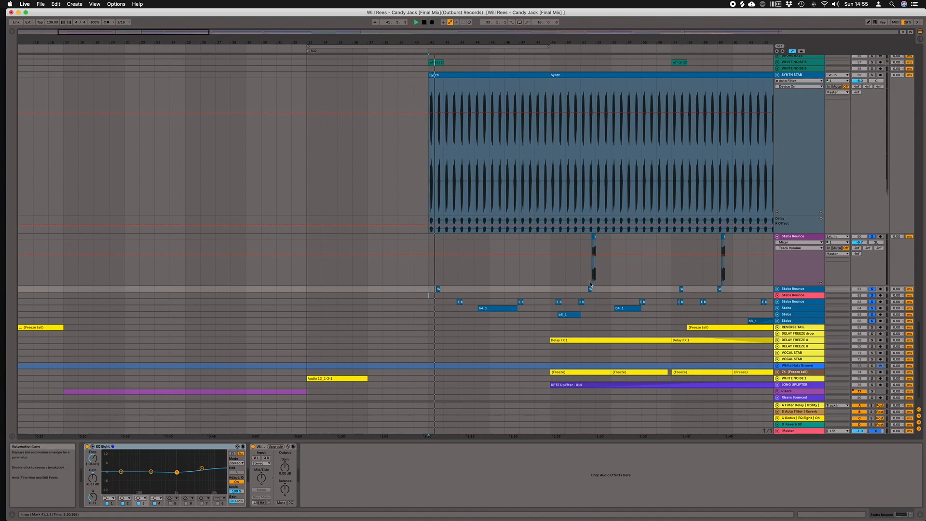
{"action": "scroll", "coordinate": [613, 286], "scroll_direction": "down", "scroll_amount": 2}
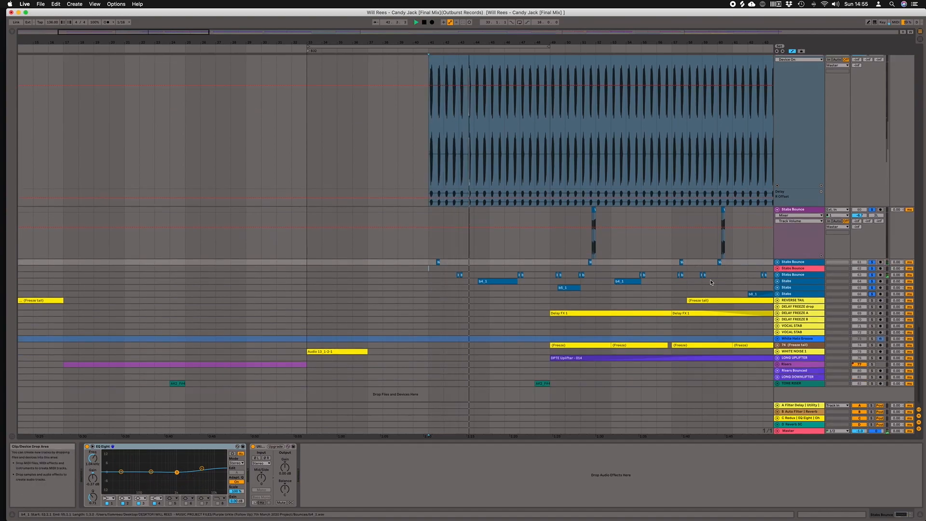
- Unfold the two blue Stabs Bounce tracks during playback to show their clips and panning automation
{"action": "left_click", "coordinate": [777, 274]}
{"action": "left_click", "coordinate": [777, 262]}
{"action": "scroll", "coordinate": [774, 280], "scroll_direction": "down", "scroll_amount": 6}
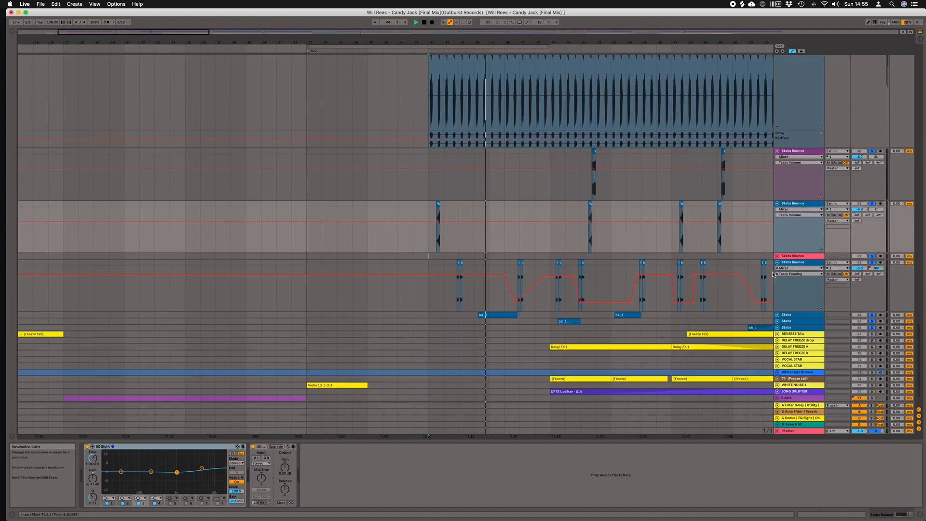
- Bring up the first Stabs track's device chain and unfold all three Stabs tracks while they play
{"action": "left_click", "coordinate": [771, 296]}
{"action": "scroll", "coordinate": [771, 296], "scroll_direction": "down", "scroll_amount": 1}
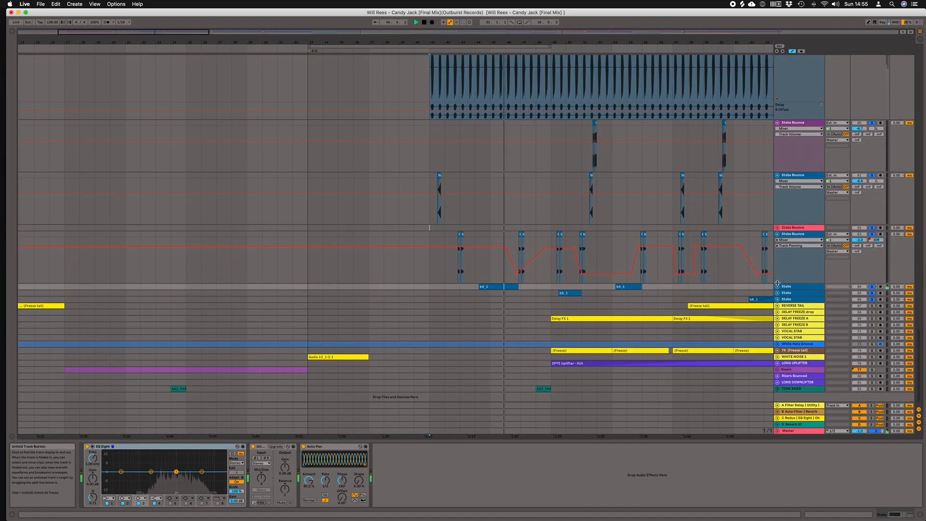
{"action": "left_click", "coordinate": [777, 286]}
{"action": "scroll", "coordinate": [776, 295], "scroll_direction": "down", "scroll_amount": 2}
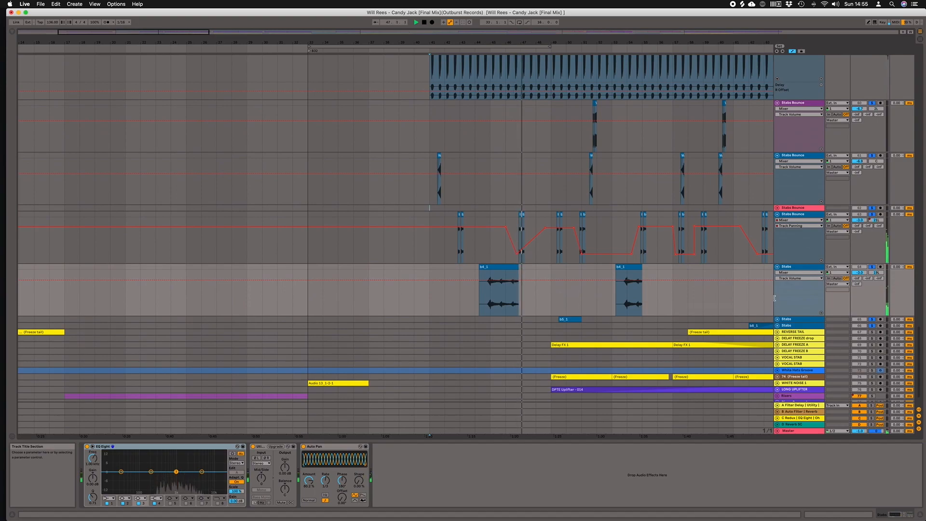
{"action": "left_click", "coordinate": [777, 319]}
{"action": "scroll", "coordinate": [748, 305], "scroll_direction": "down", "scroll_amount": 3}
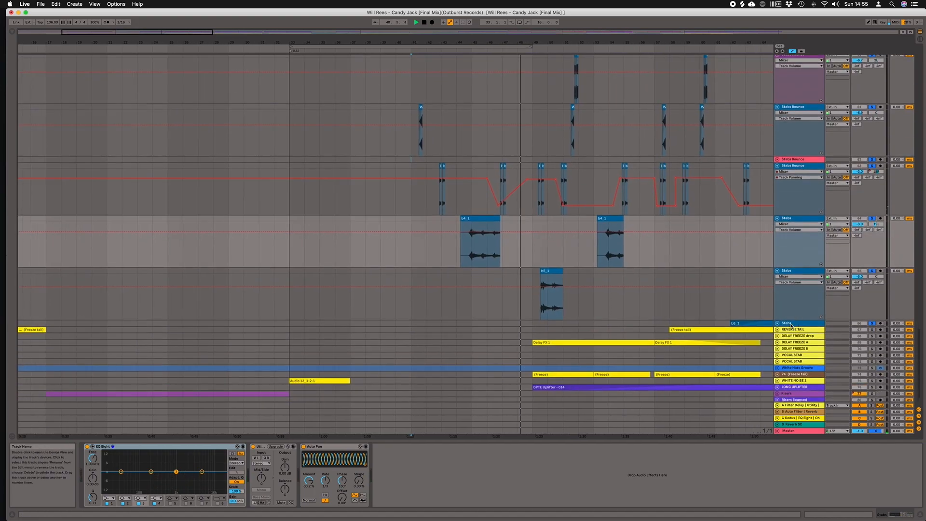
{"action": "left_click", "coordinate": [777, 324]}
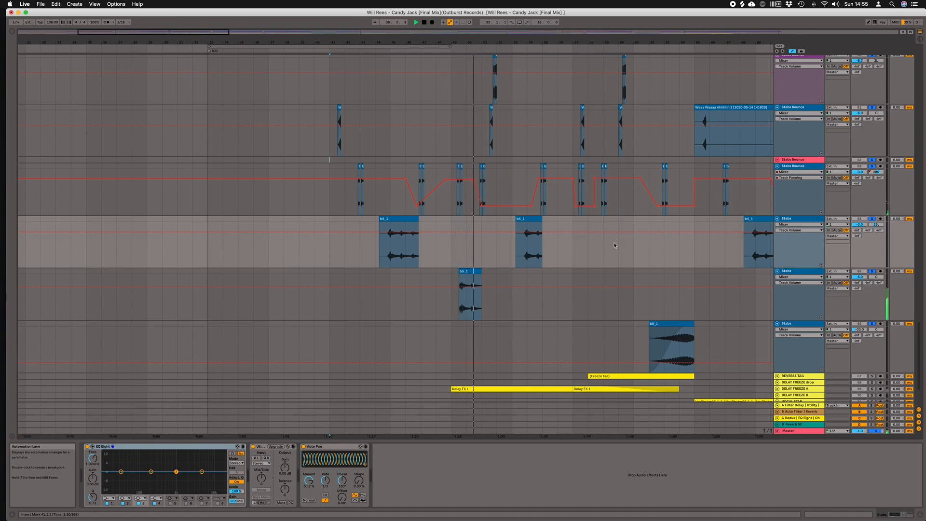
- Review the soloed stab layers as they play, then unsolo them to hear them in the full mix
{"action": "scroll", "coordinate": [614, 245], "scroll_direction": "up", "scroll_amount": 3}
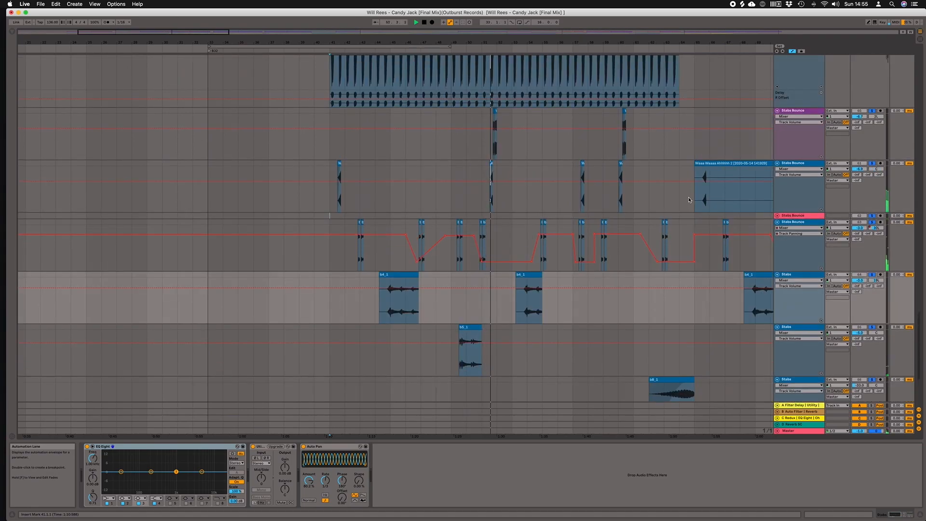
{"action": "scroll", "coordinate": [717, 176], "scroll_direction": "up", "scroll_amount": 2}
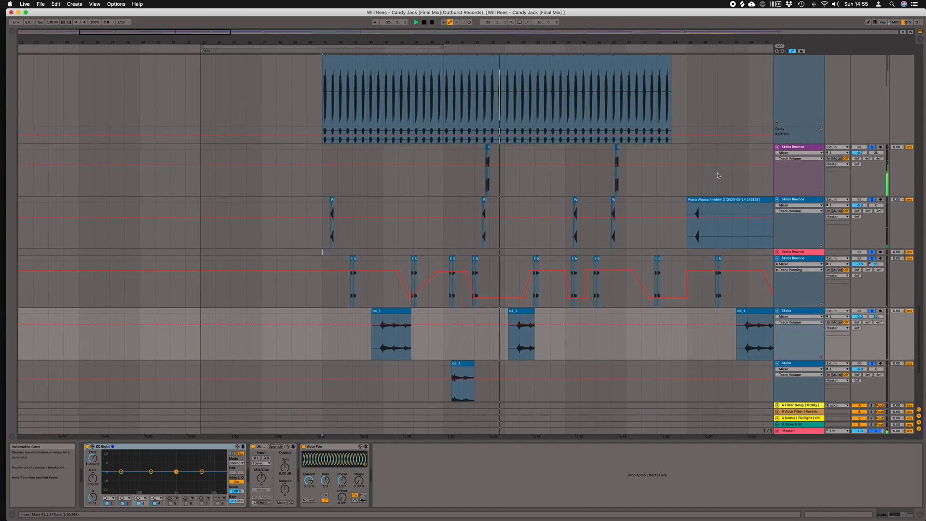
{"action": "scroll", "coordinate": [676, 188], "scroll_direction": "left", "scroll_amount": 1}
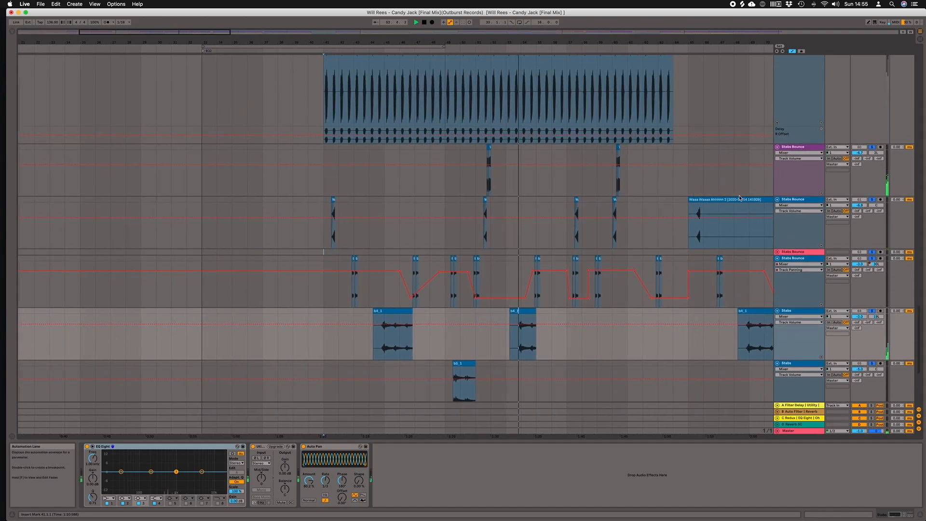
{"action": "left_click", "coordinate": [871, 147]}
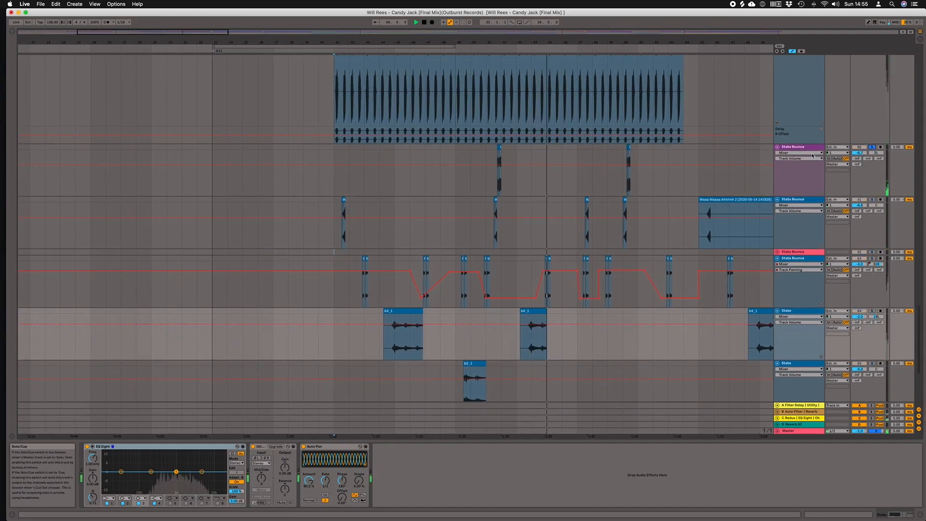
{"action": "scroll", "coordinate": [675, 155], "scroll_direction": "up", "scroll_amount": 10}
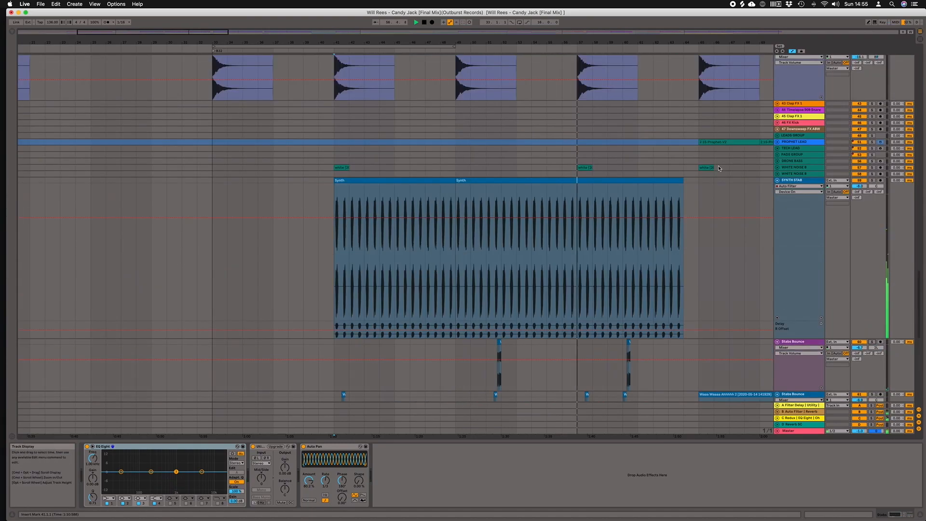
- Fold the SYNTH STAB, Stabs Bounce and Stabs tracks back to their compact height
{"action": "left_click", "coordinate": [777, 180]}
{"action": "left_click", "coordinate": [777, 186]}
{"action": "left_click", "coordinate": [777, 192]}
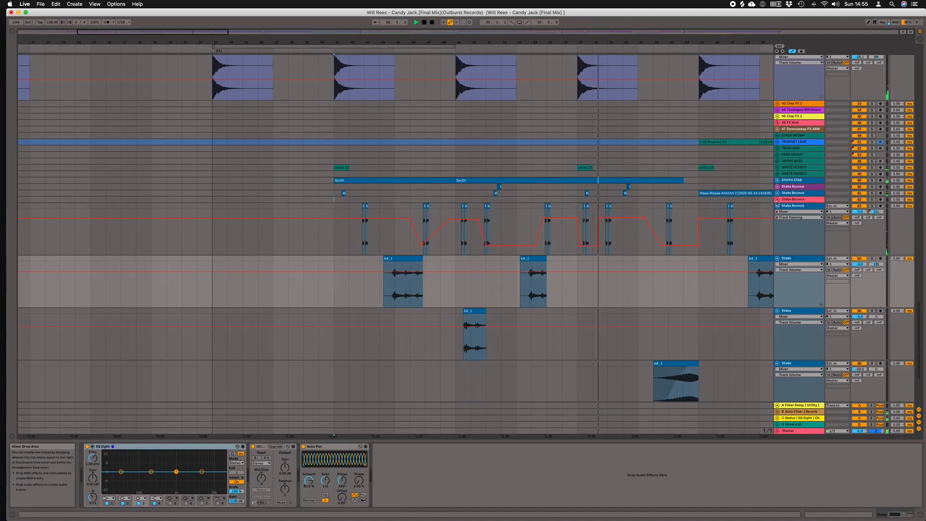
{"action": "left_click", "coordinate": [777, 199]}
{"action": "left_click", "coordinate": [777, 199]}
{"action": "left_click", "coordinate": [778, 206]}
{"action": "left_click", "coordinate": [777, 212]}
{"action": "left_click", "coordinate": [777, 219]}
{"action": "left_click", "coordinate": [777, 225]}
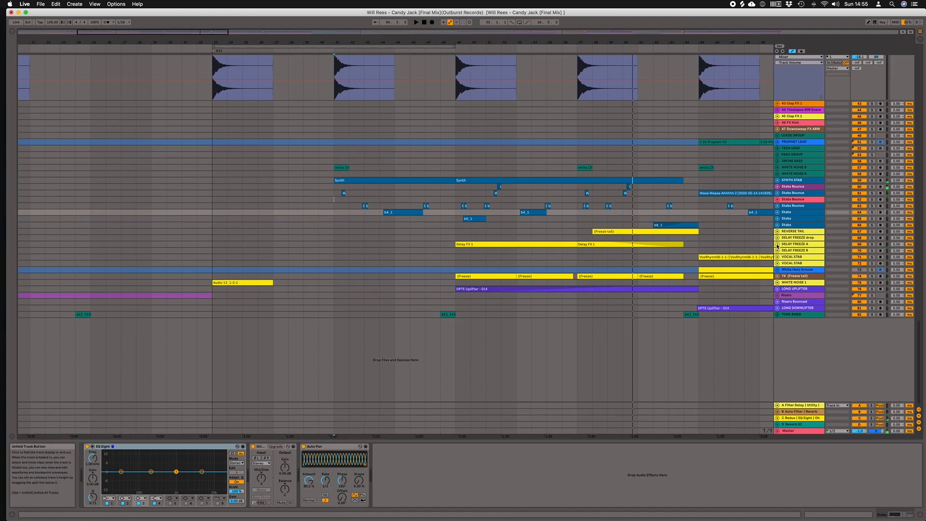
- Unfold and enlarge DELAY FREEZE A, play it soloed from bar 49, then unsolo it to hear the full mix
{"action": "left_click", "coordinate": [777, 244]}
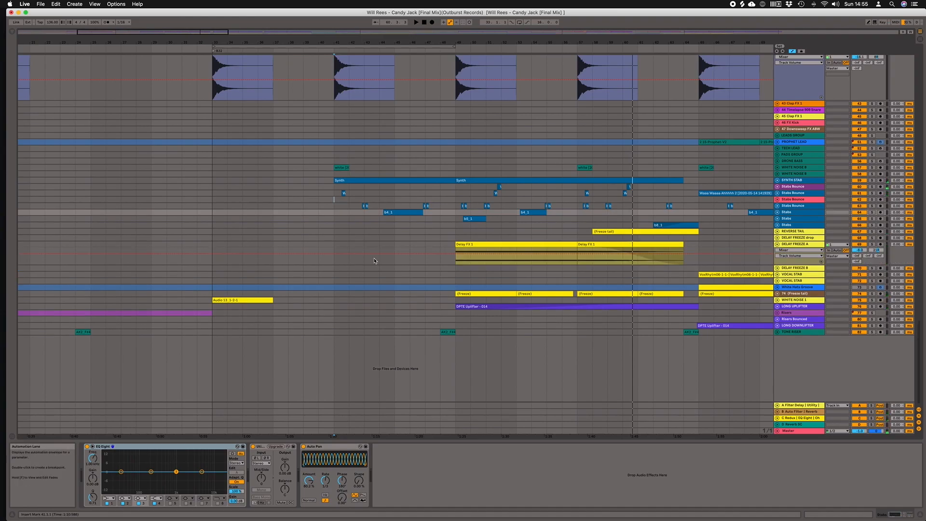
{"action": "left_click_drag", "start_coordinate": [787, 264], "coordinate": [791, 292]}
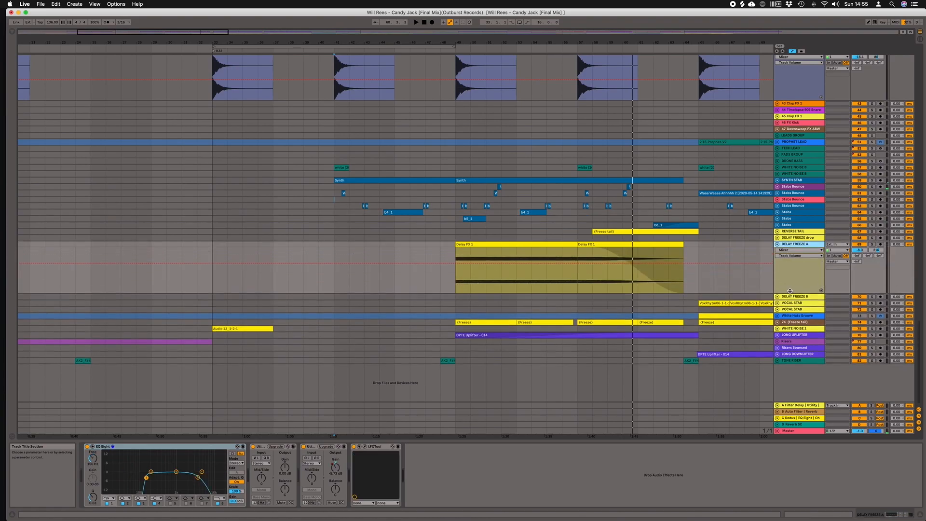
{"action": "left_click", "coordinate": [456, 279]}
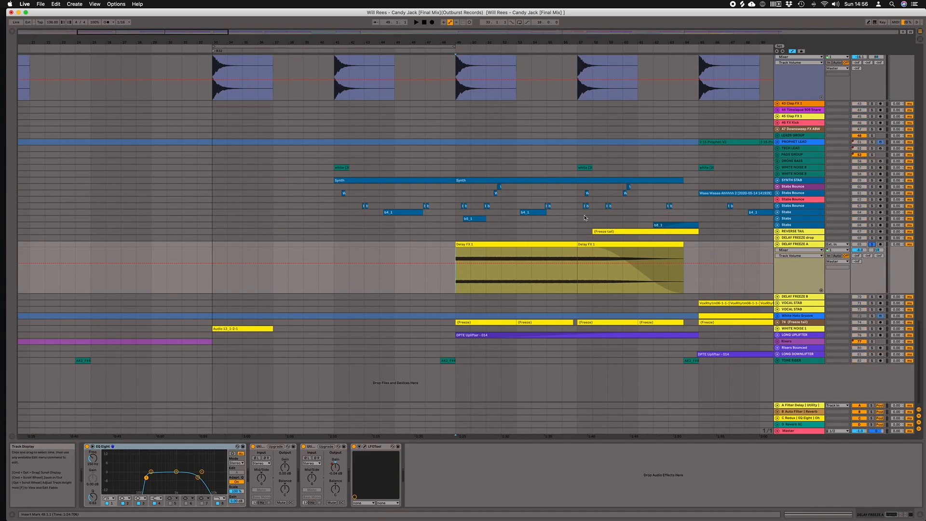
{"action": "left_click", "coordinate": [804, 247]}
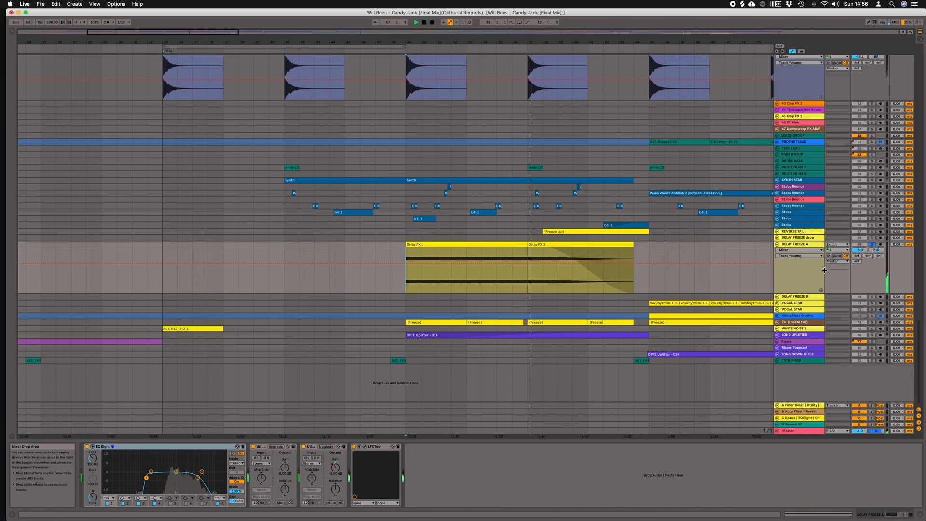
{"action": "left_click", "coordinate": [872, 244]}
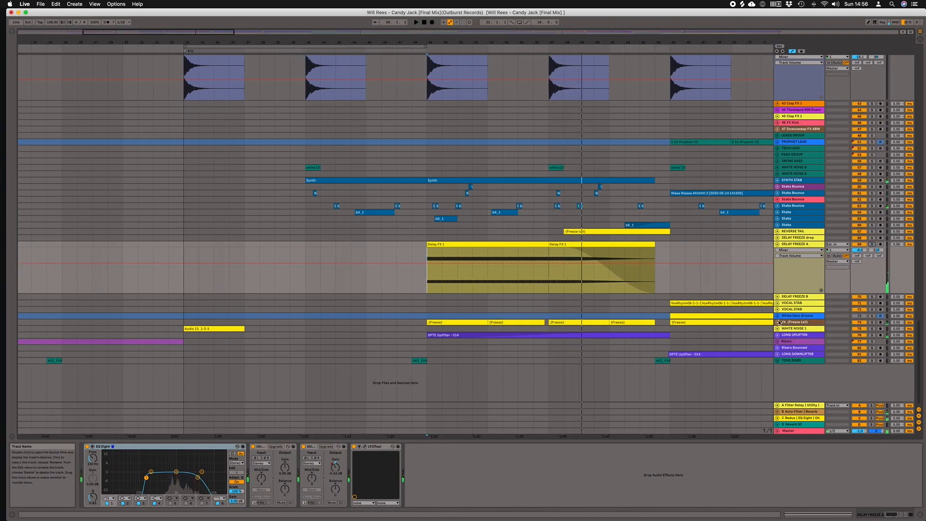
- Unfold the Freeze tail and White Hats Groove tracks and bring up the White Hats Groove device chain
{"action": "left_click", "coordinate": [777, 322]}
{"action": "scroll", "coordinate": [775, 290], "scroll_direction": "down", "scroll_amount": 3}
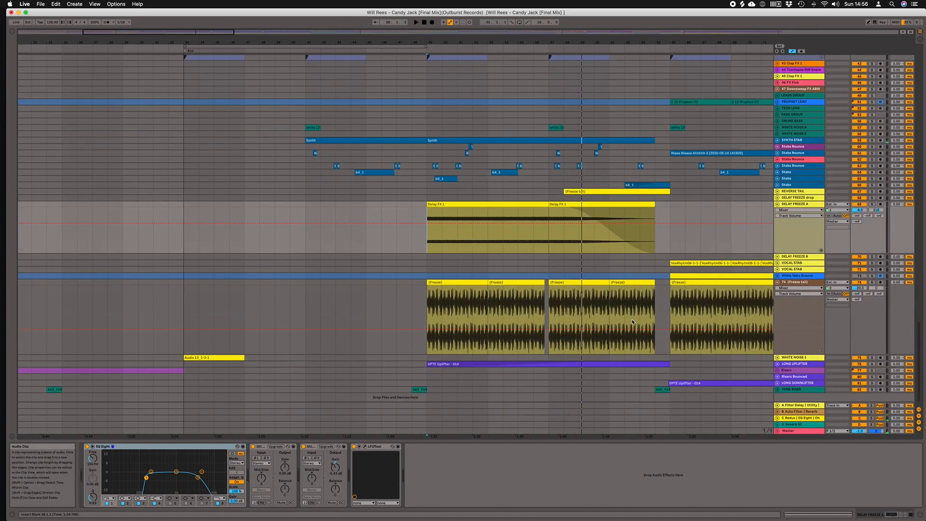
{"action": "left_click", "coordinate": [777, 271]}
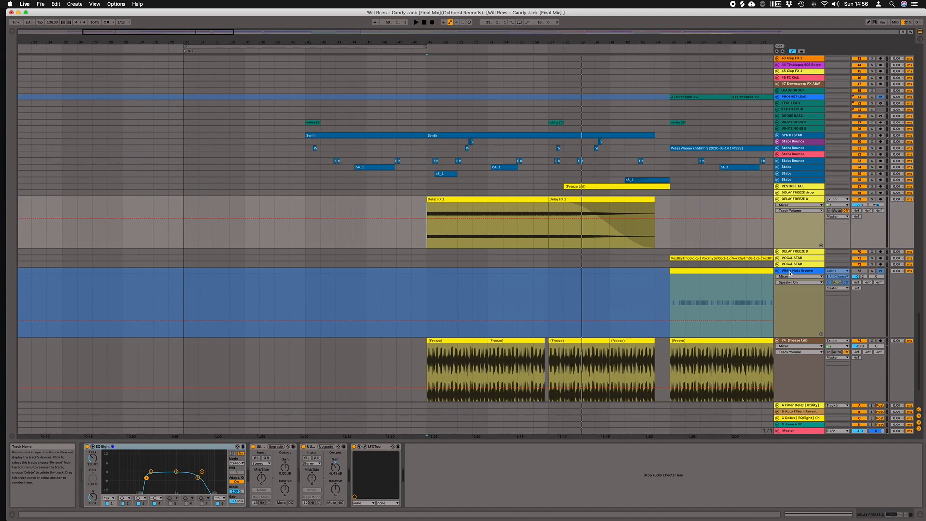
{"action": "left_click", "coordinate": [790, 273]}
{"action": "scroll", "coordinate": [790, 272], "scroll_direction": "down", "scroll_amount": 3}
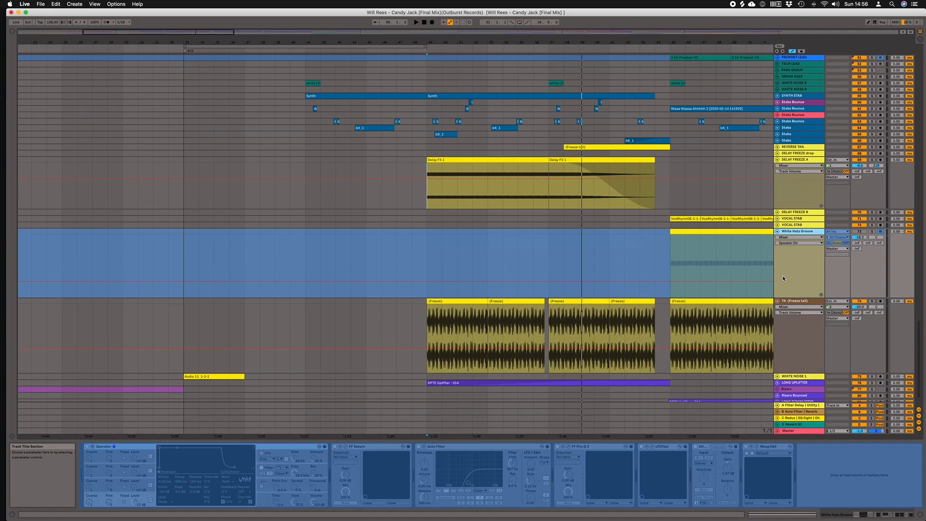
- Compare the device chains of the White Hats Groove track and its bounced Freeze tail track, with playback set to bar 49
{"action": "left_click", "coordinate": [428, 318]}
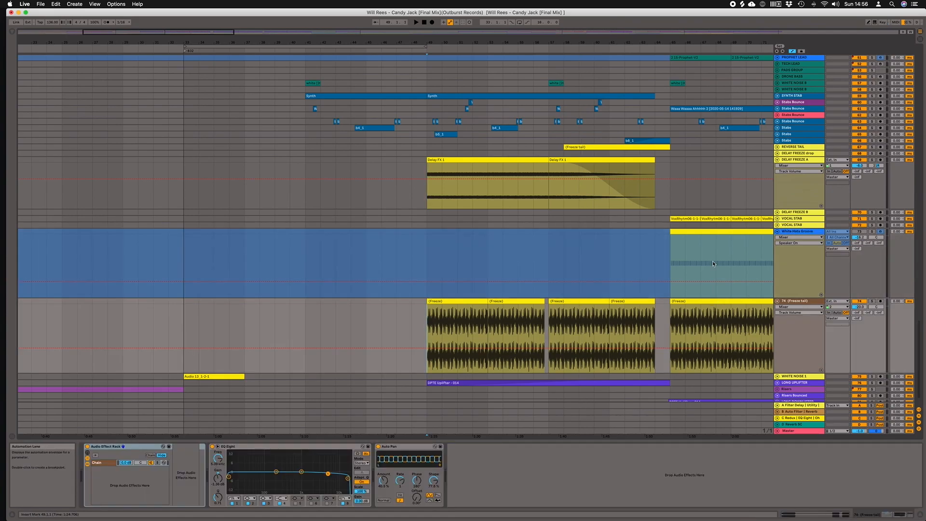
{"action": "left_click", "coordinate": [797, 233]}
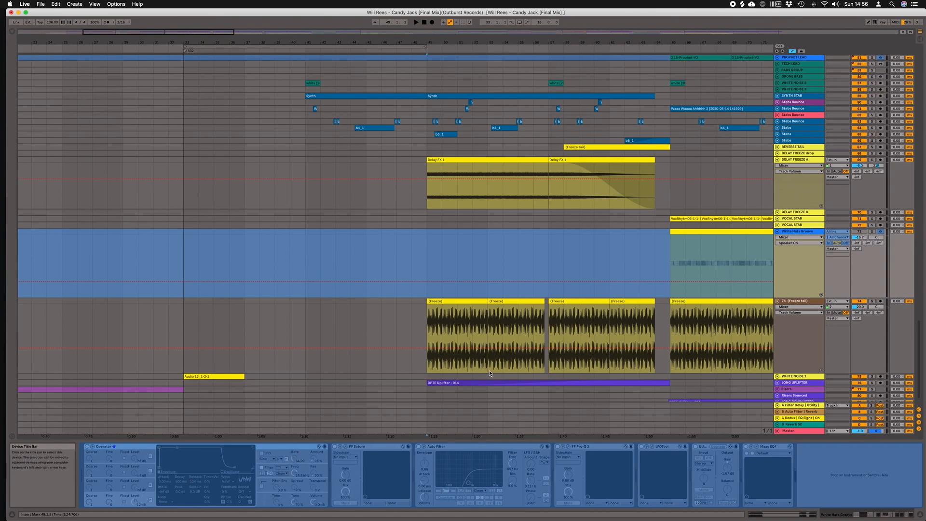
{"action": "left_click", "coordinate": [435, 326]}
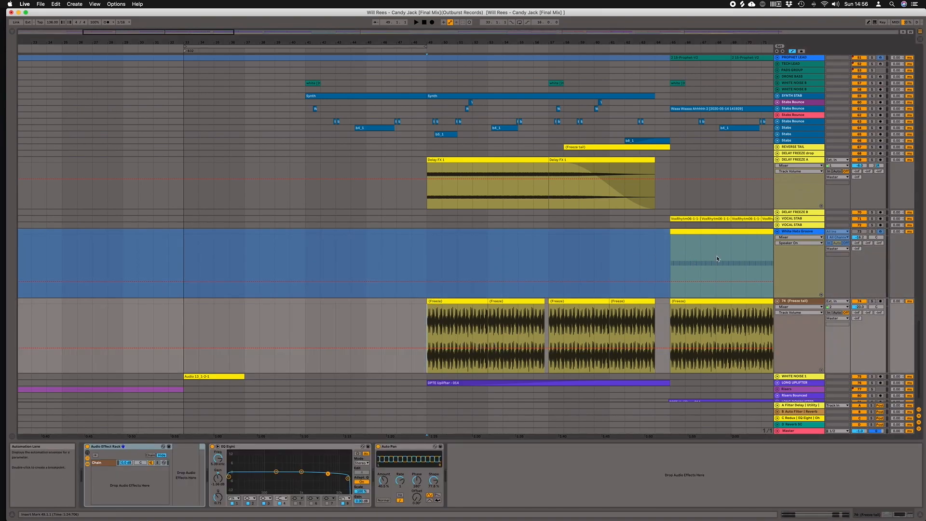
- Solo the Freeze tail hats track and play it from bar 49
{"action": "left_click", "coordinate": [872, 302]}
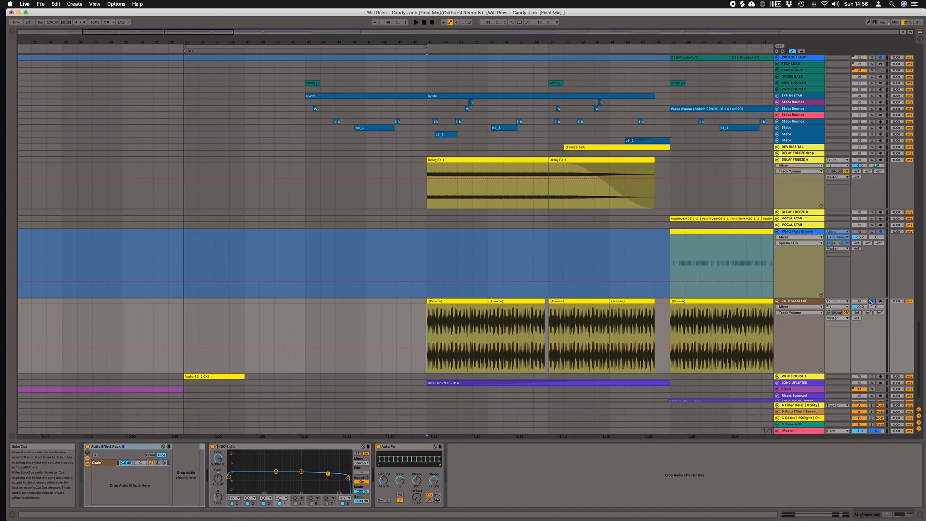
{"action": "scroll", "coordinate": [462, 316], "scroll_direction": "down", "scroll_amount": 2}
{"action": "key", "text": "space"}
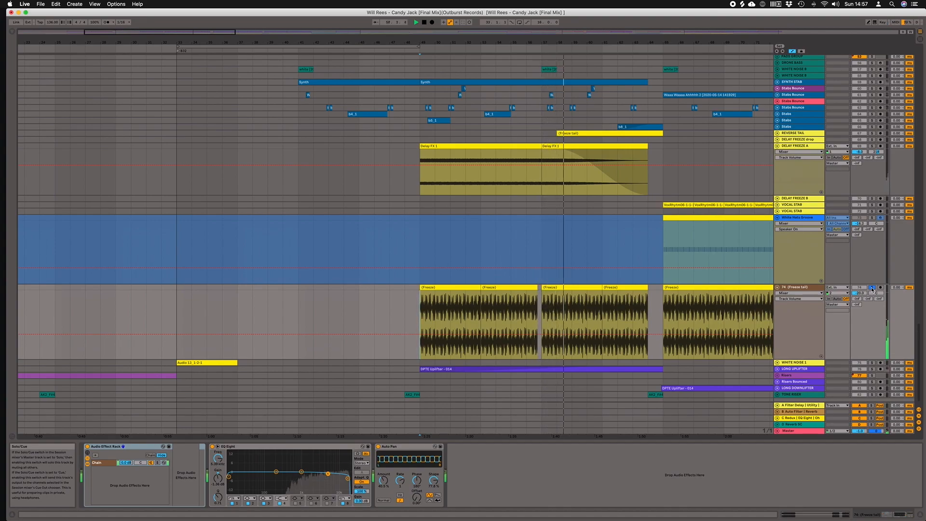
- Unfold the LONG UPLIFTER track and solo it in place of Freeze tail to hear its build into the next section
{"action": "left_click", "coordinate": [777, 369]}
{"action": "scroll", "coordinate": [820, 353], "scroll_direction": "down", "scroll_amount": 3}
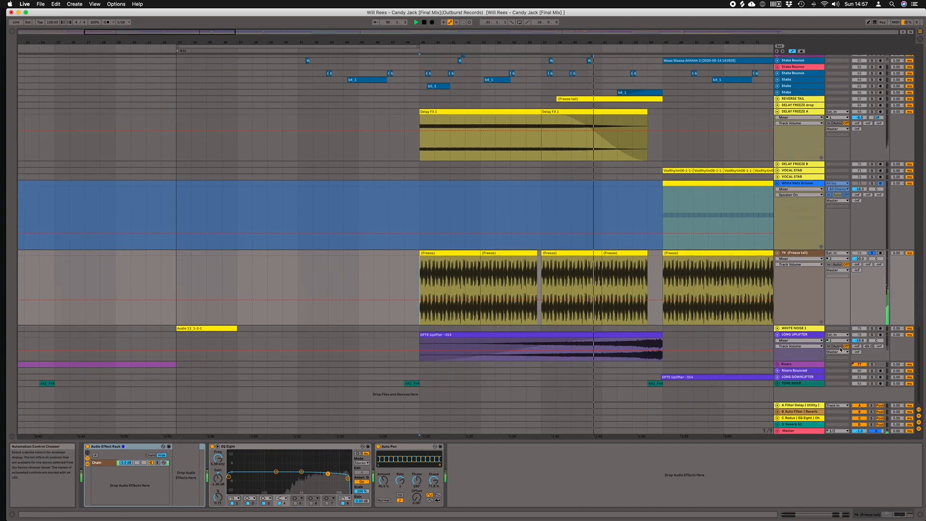
{"action": "left_click", "coordinate": [872, 335]}
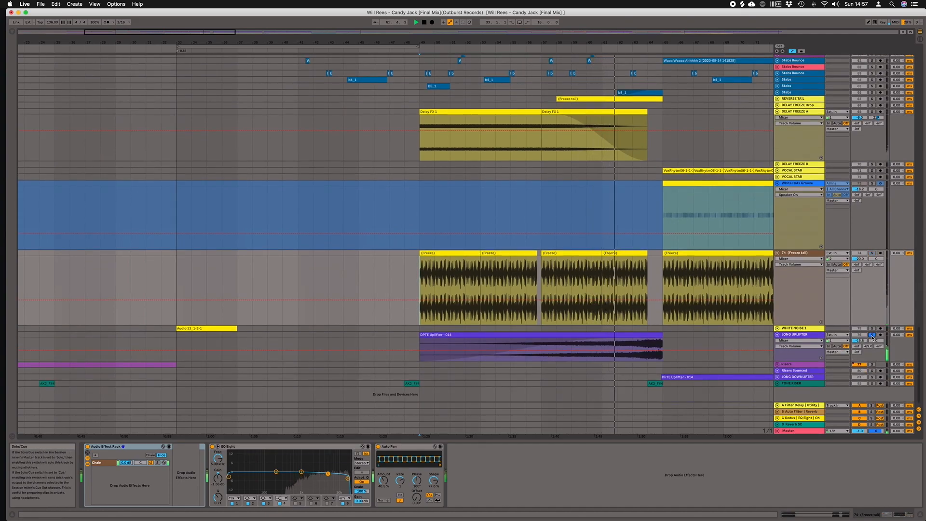
{"action": "scroll", "coordinate": [760, 332], "scroll_direction": "right", "scroll_amount": 4}
{"action": "scroll", "coordinate": [760, 332], "scroll_direction": "right", "scroll_amount": 1}
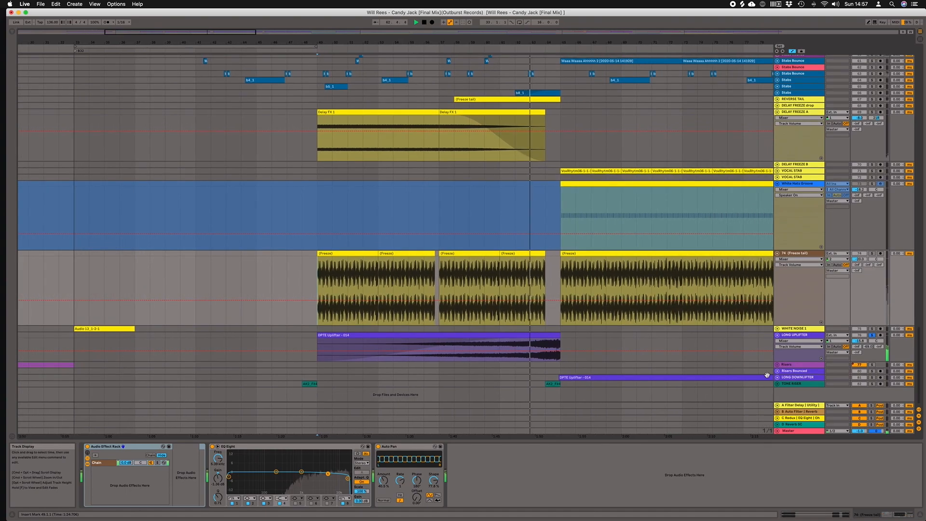
- Unfold the riser track below LONG DOWNLIFTER to inspect its short clips before each section change
{"action": "left_click", "coordinate": [777, 383]}
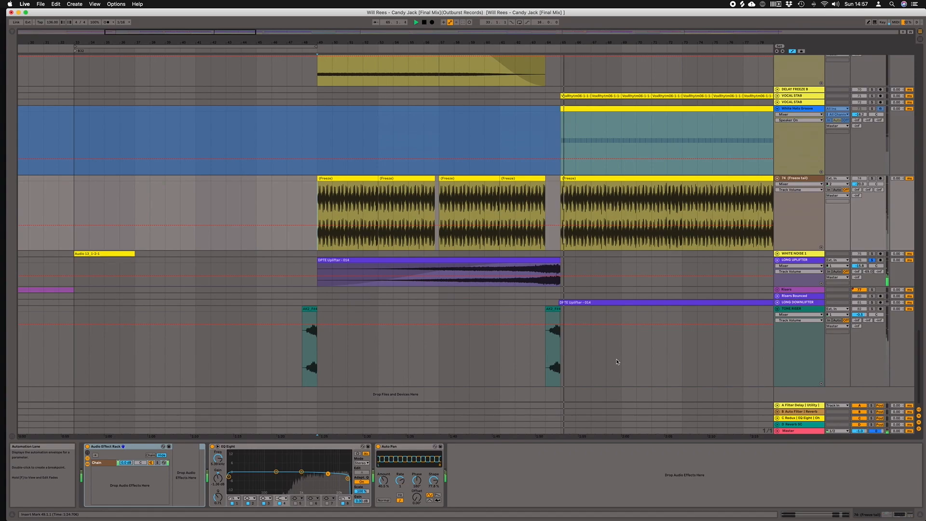
- Play the soloed tone riser track from bar 48 and display its SoundShifter Pitch automation
{"action": "left_click", "coordinate": [298, 352]}
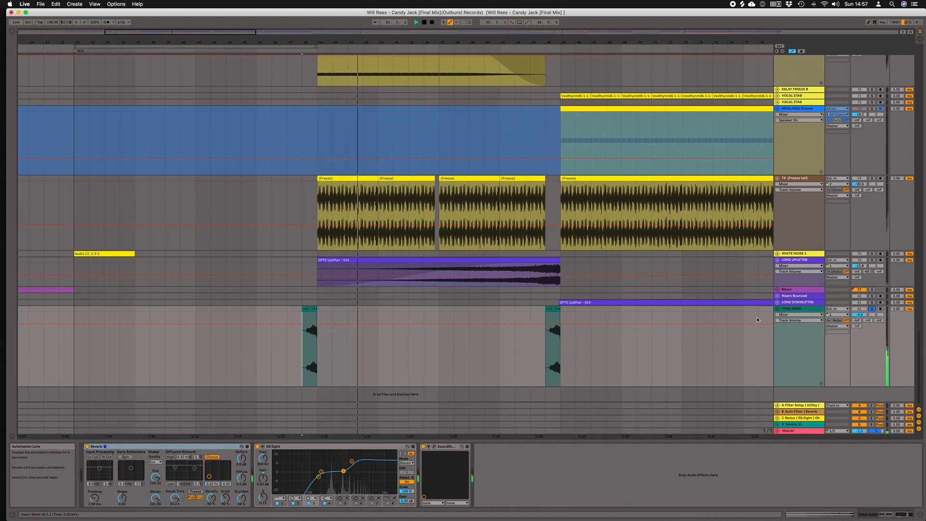
{"action": "left_click", "coordinate": [800, 315]}
{"action": "left_click", "coordinate": [797, 335]}
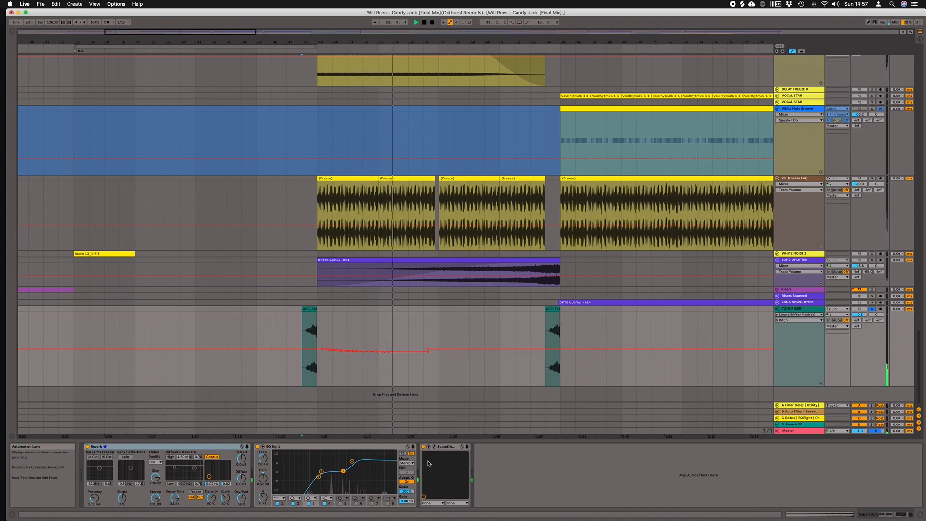
{"action": "left_click", "coordinate": [434, 447]}
{"action": "left_click", "coordinate": [28, 42]}
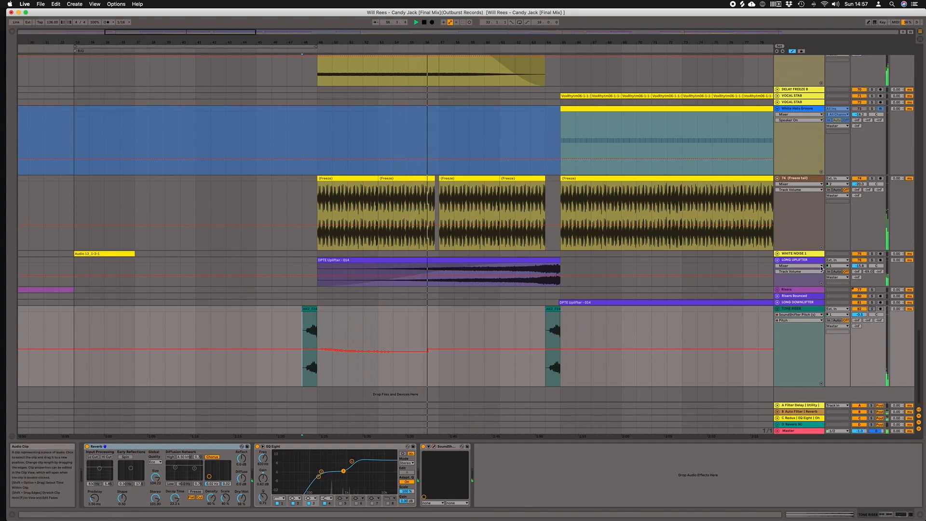
- Stop playback and unfold the WR Vocal and Reverse Vocal tracks to show their waveforms
{"action": "scroll", "coordinate": [515, 261], "scroll_direction": "up", "scroll_amount": 15}
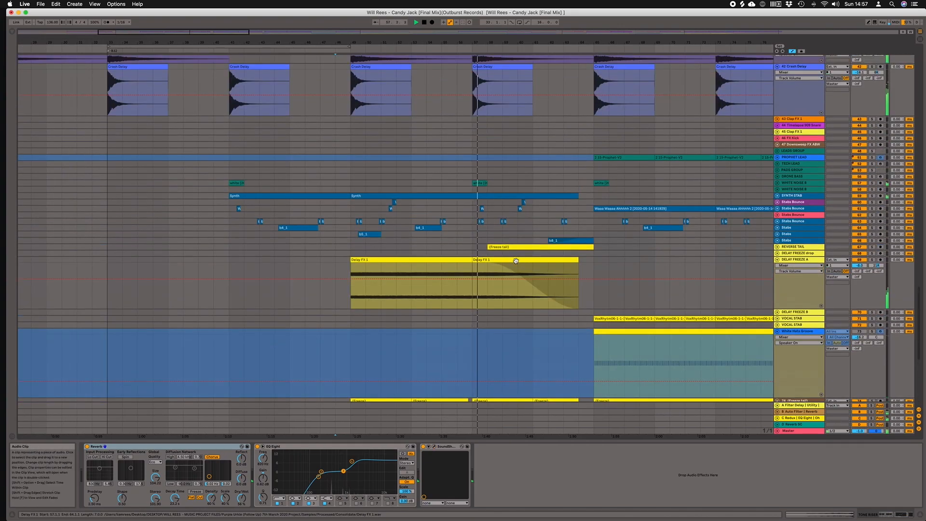
{"action": "scroll", "coordinate": [516, 263], "scroll_direction": "up", "scroll_amount": 15}
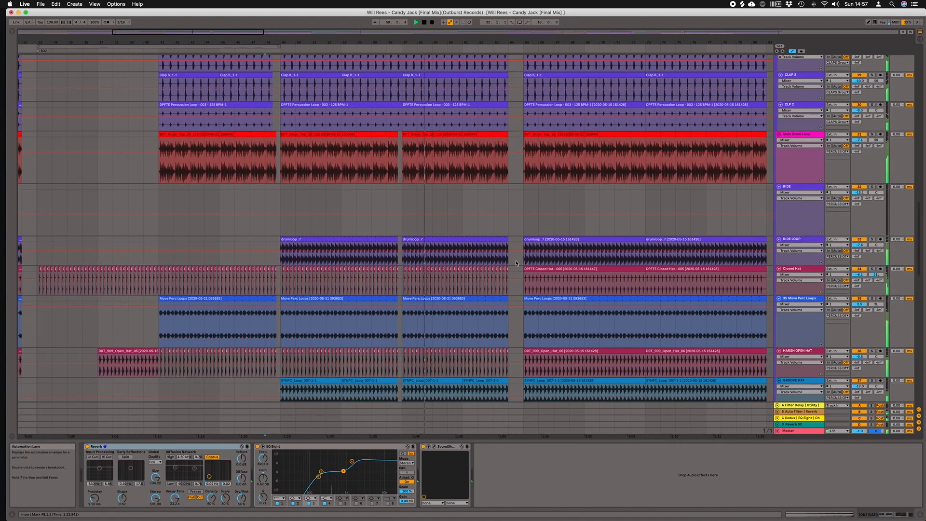
{"action": "scroll", "coordinate": [515, 260], "scroll_direction": "up", "scroll_amount": 15}
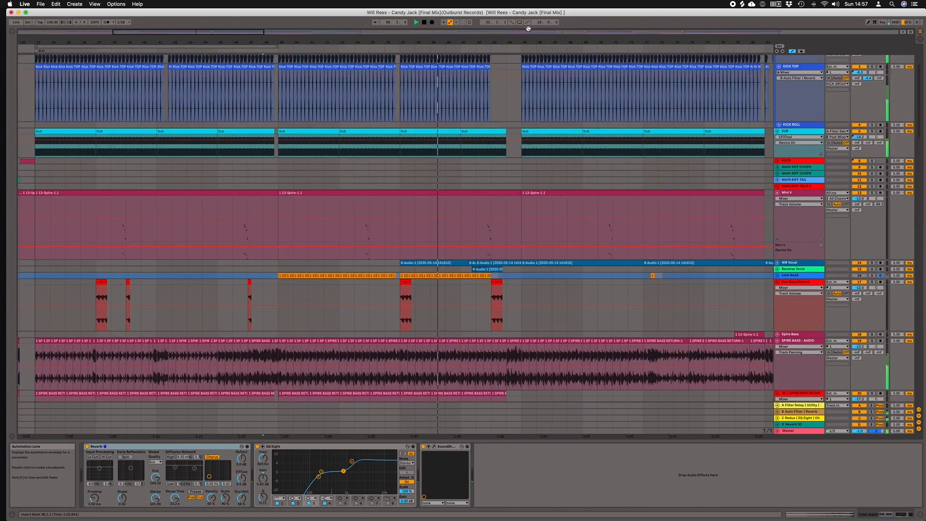
{"action": "left_click_drag", "start_coordinate": [532, 42], "coordinate": [532, 35]}
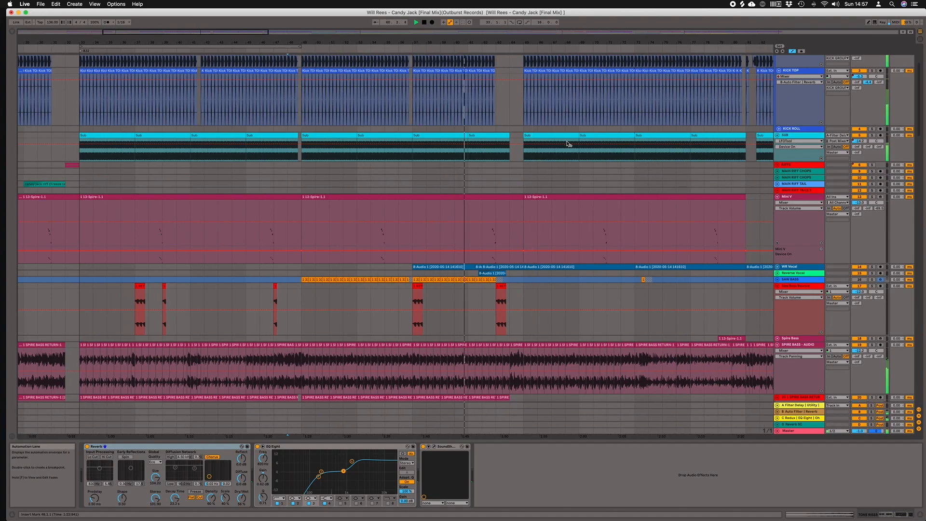
{"action": "key", "text": "space"}
{"action": "left_click", "coordinate": [778, 267]}
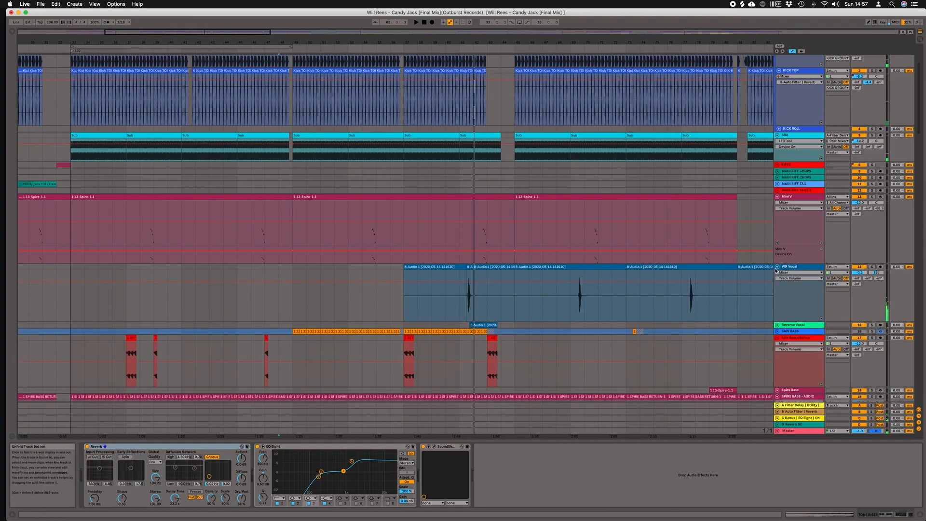
{"action": "left_click", "coordinate": [778, 325]}
{"action": "scroll", "coordinate": [685, 304], "scroll_direction": "down", "scroll_amount": 3}
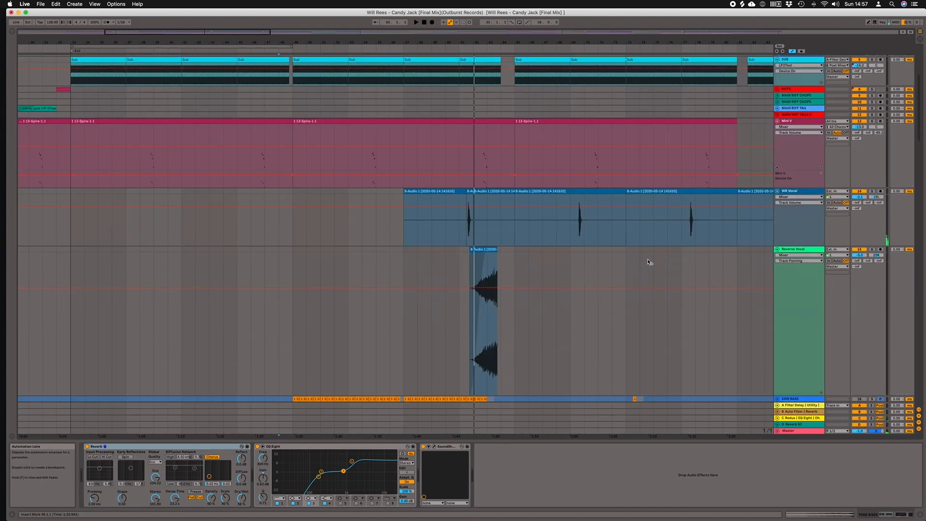
- Listen to the WR Vocal and Reverse Vocal tracks soloed from bar 61, and unsolo both after stopping
{"action": "left_click_drag", "start_coordinate": [456, 42], "coordinate": [455, 96]}
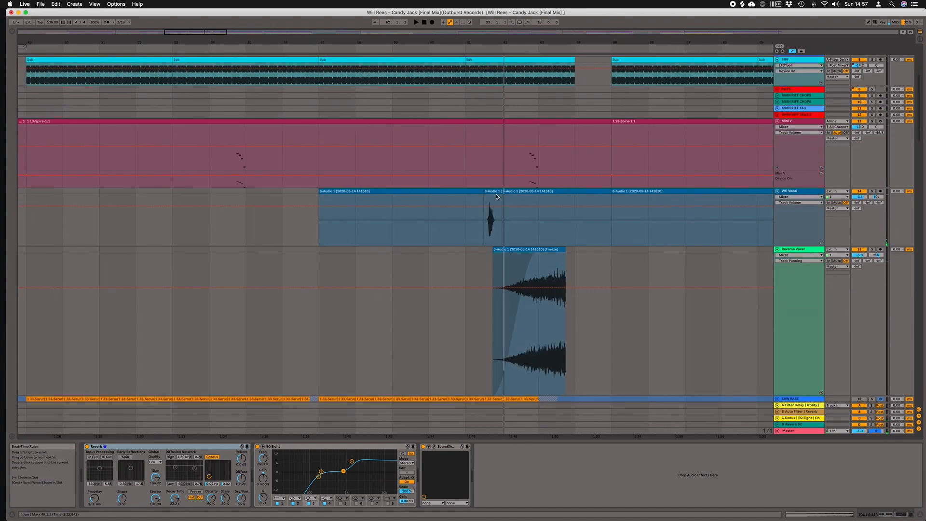
{"action": "left_click", "coordinate": [463, 222]}
{"action": "scroll", "coordinate": [499, 223], "scroll_direction": "down", "scroll_amount": 1}
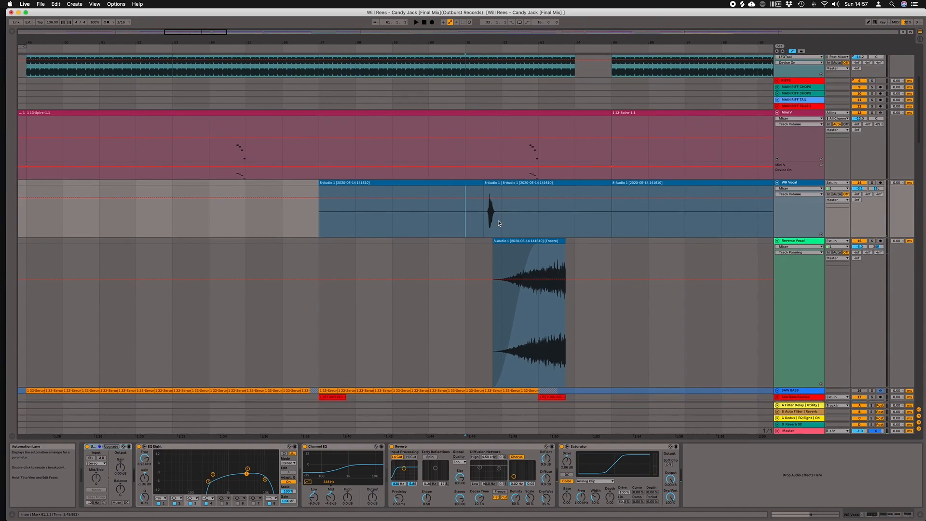
{"action": "scroll", "coordinate": [499, 223], "scroll_direction": "right", "scroll_amount": 2}
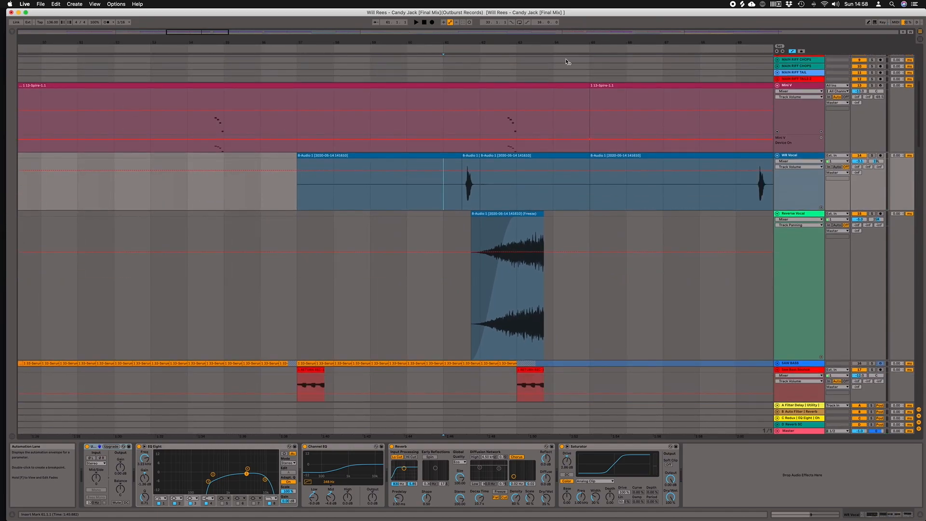
{"action": "left_click_drag", "start_coordinate": [563, 43], "coordinate": [592, 63]}
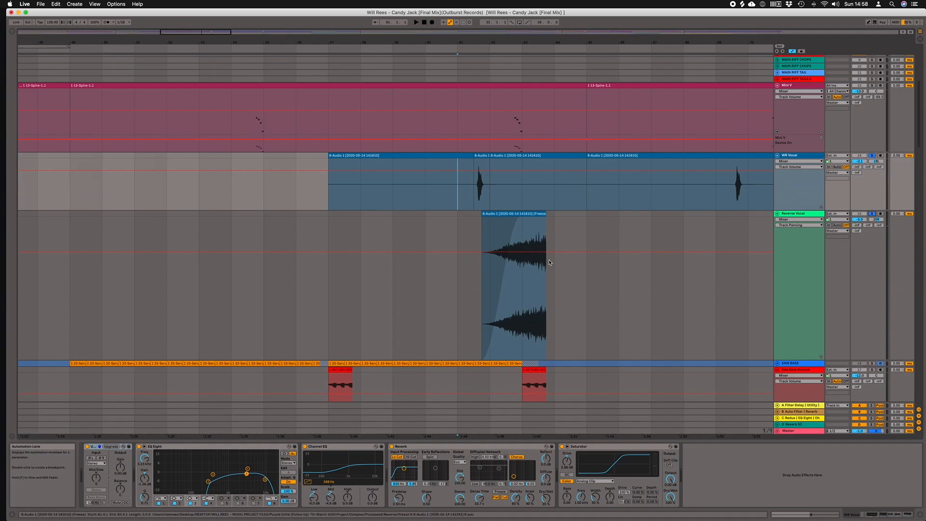
{"action": "scroll", "coordinate": [746, 248], "scroll_direction": "right", "scroll_amount": 1}
{"action": "key", "text": "space"}
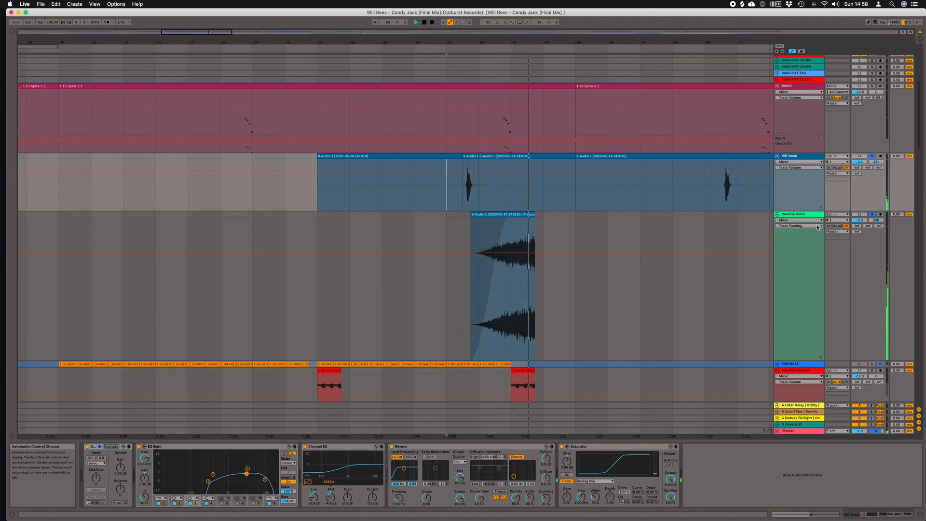
{"action": "key", "text": "space"}
{"action": "left_click", "coordinate": [872, 156]}
{"action": "left_click", "coordinate": [872, 214]}
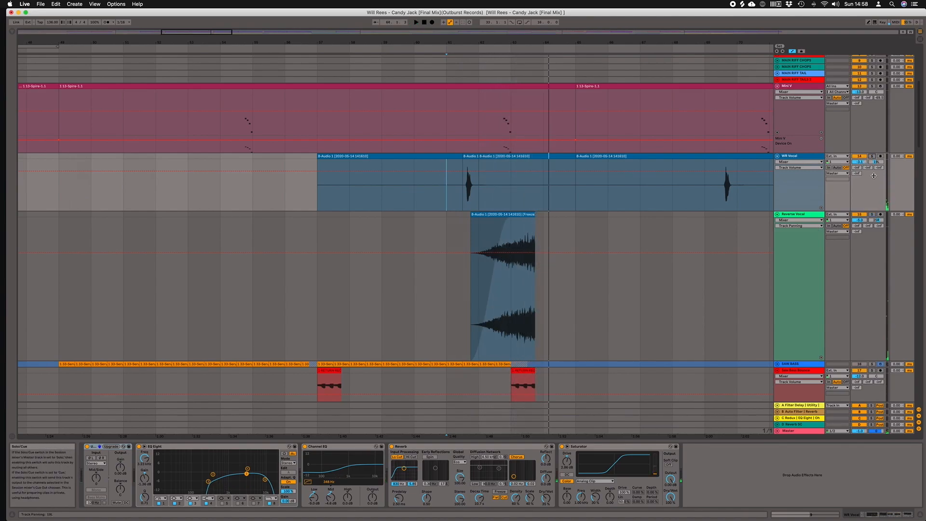
- Play the full mix from bar 61 and review how the vocals sit with the bass tracks
{"action": "key", "text": "space"}
{"action": "scroll", "coordinate": [591, 214], "scroll_direction": "down", "scroll_amount": 4}
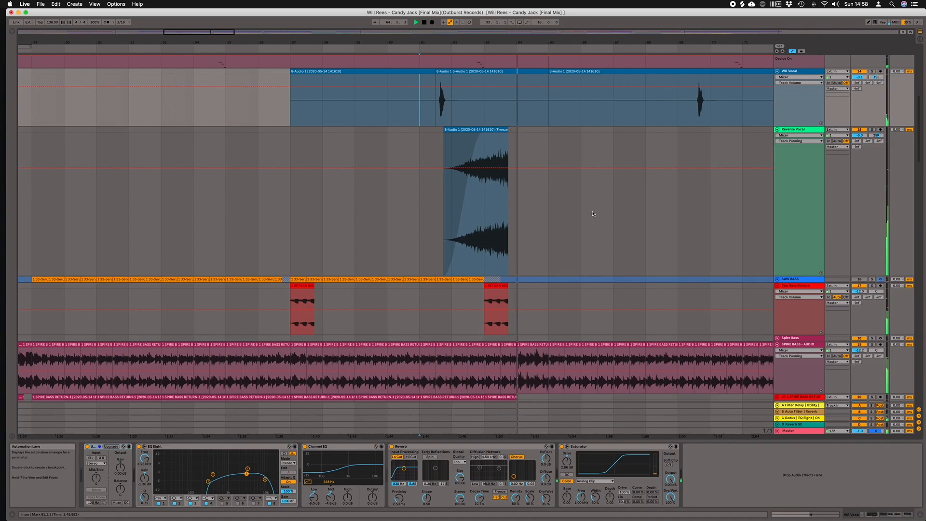
{"action": "scroll", "coordinate": [593, 213], "scroll_direction": "down", "scroll_amount": 2}
{"action": "scroll", "coordinate": [593, 213], "scroll_direction": "down", "scroll_amount": 2}
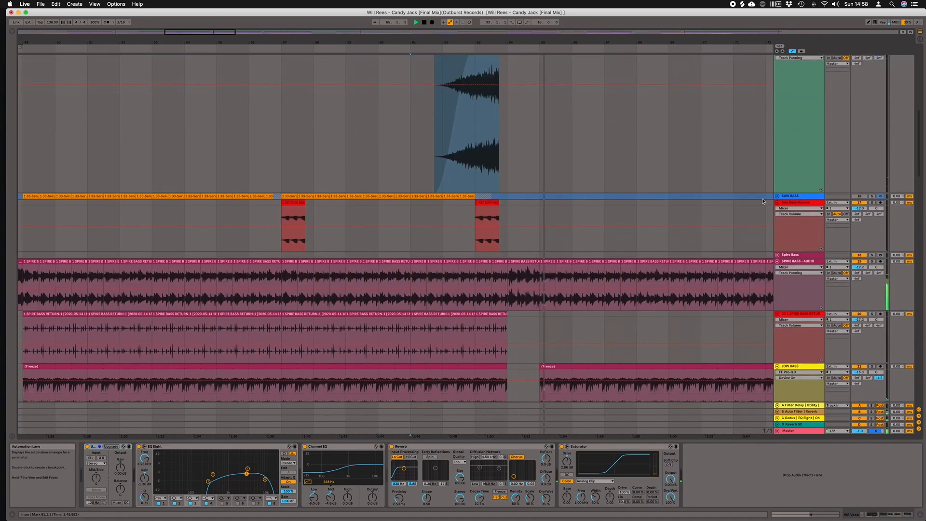
{"action": "scroll", "coordinate": [710, 214], "scroll_direction": "right", "scroll_amount": 3}
{"action": "scroll", "coordinate": [607, 181], "scroll_direction": "up", "scroll_amount": 6}
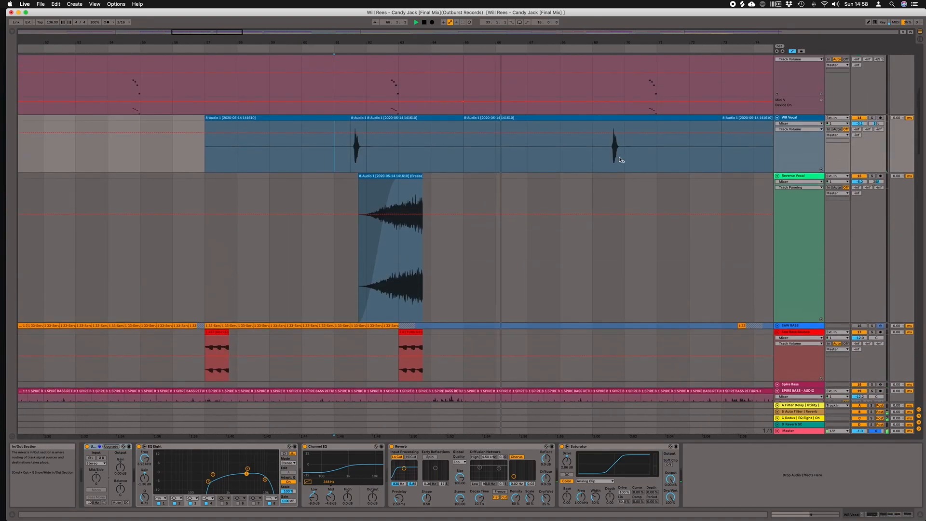
- Unfold the upper VOCAL STAB track, listen to it soloed from bar 65, and unsolo it
{"action": "scroll", "coordinate": [607, 181], "scroll_direction": "down", "scroll_amount": 15}
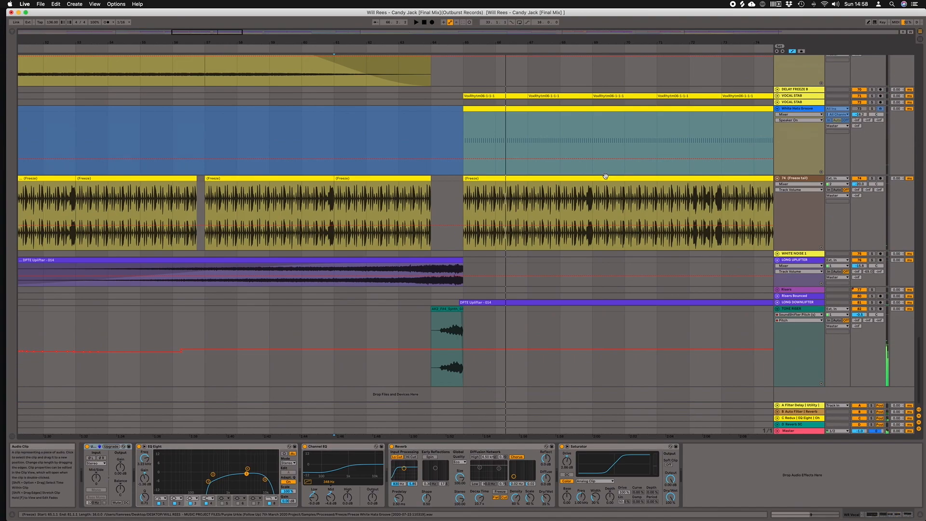
{"action": "scroll", "coordinate": [605, 177], "scroll_direction": "up", "scroll_amount": 1}
{"action": "left_click", "coordinate": [777, 137]}
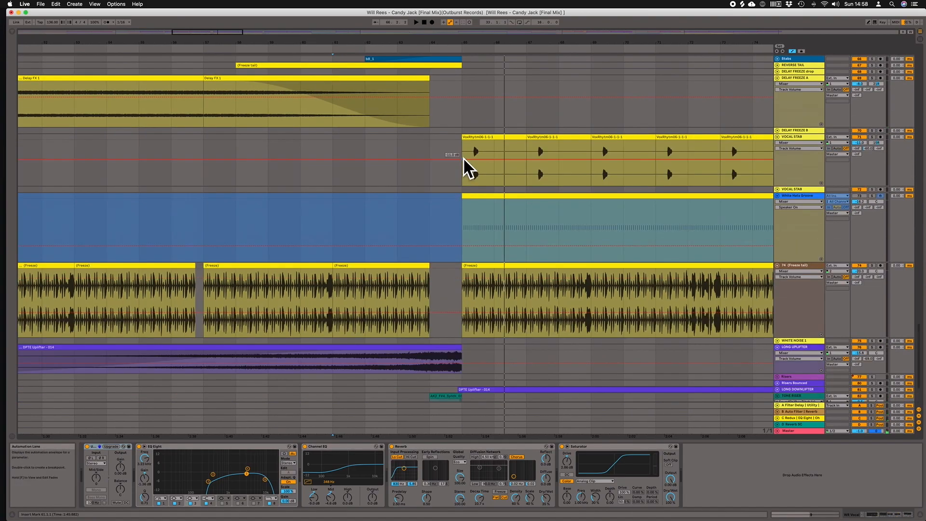
{"action": "left_click", "coordinate": [464, 159]}
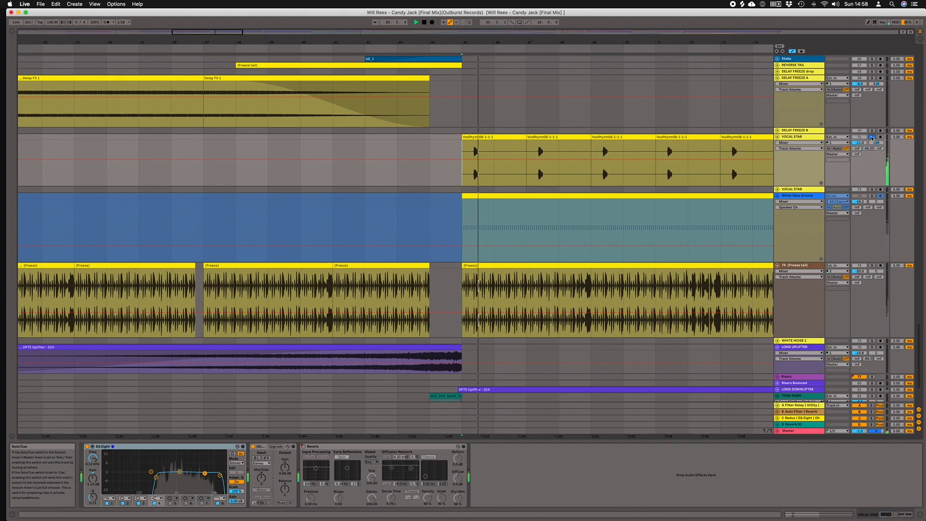
{"action": "left_click", "coordinate": [872, 137]}
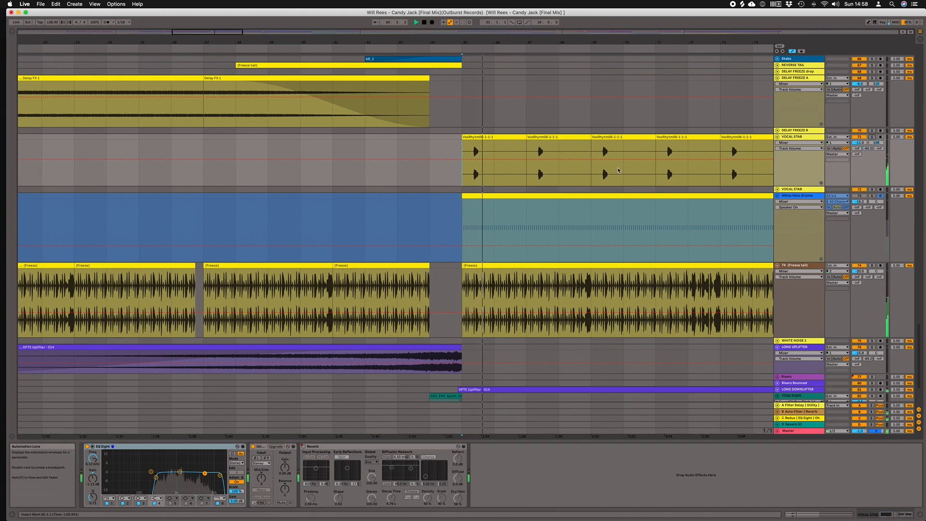
- Unfold the PROPHET LEAD track and place the insert marker at the start of its first clip at bar 65
{"action": "scroll", "coordinate": [621, 166], "scroll_direction": "up", "scroll_amount": 10}
{"action": "scroll", "coordinate": [619, 171], "scroll_direction": "down", "scroll_amount": 2}
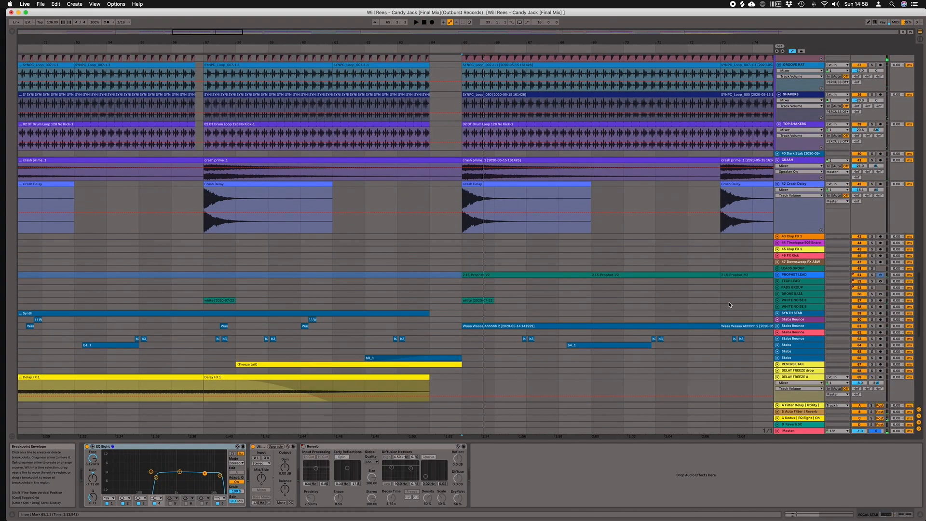
{"action": "left_click", "coordinate": [777, 275]}
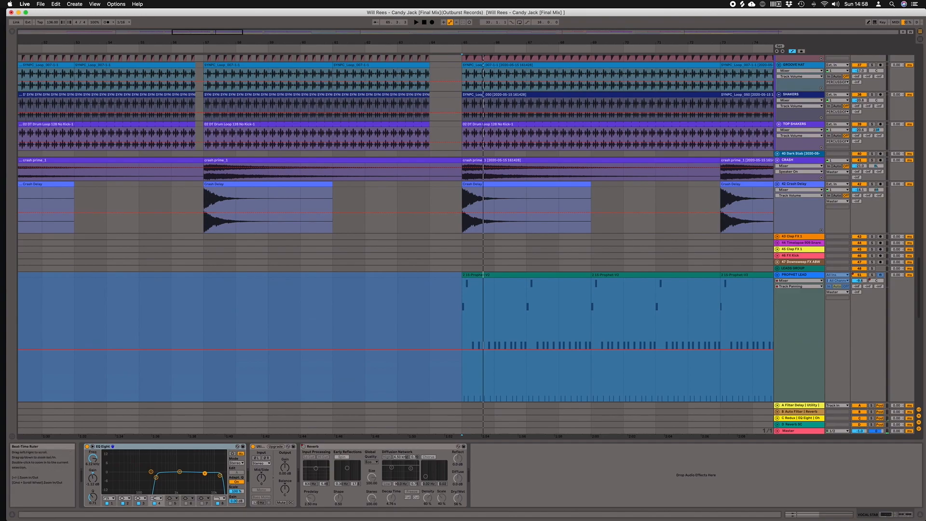
{"action": "left_click_drag", "start_coordinate": [449, 42], "coordinate": [449, 149]}
{"action": "left_click_drag", "start_coordinate": [434, 42], "coordinate": [434, 82]}
{"action": "left_click", "coordinate": [434, 298]}
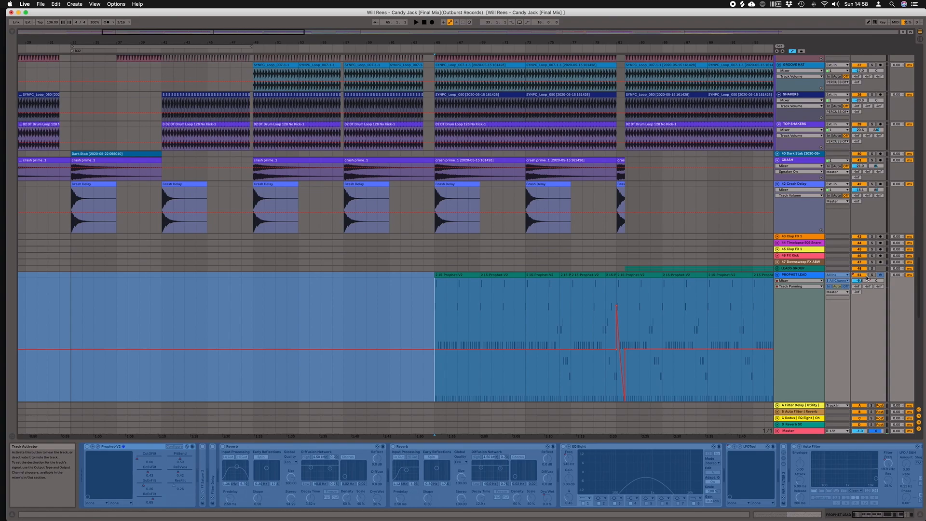
- Play the PROPHET LEAD track soloed from bar 65 and undo the last change to its panning automation
{"action": "scroll", "coordinate": [645, 257], "scroll_direction": "down", "scroll_amount": 3}
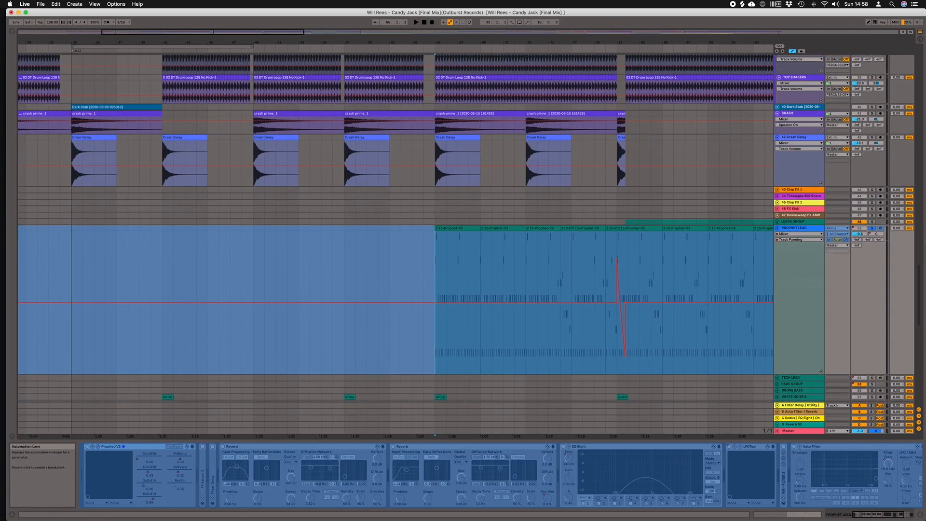
{"action": "scroll", "coordinate": [332, 395], "scroll_direction": "down", "scroll_amount": 2}
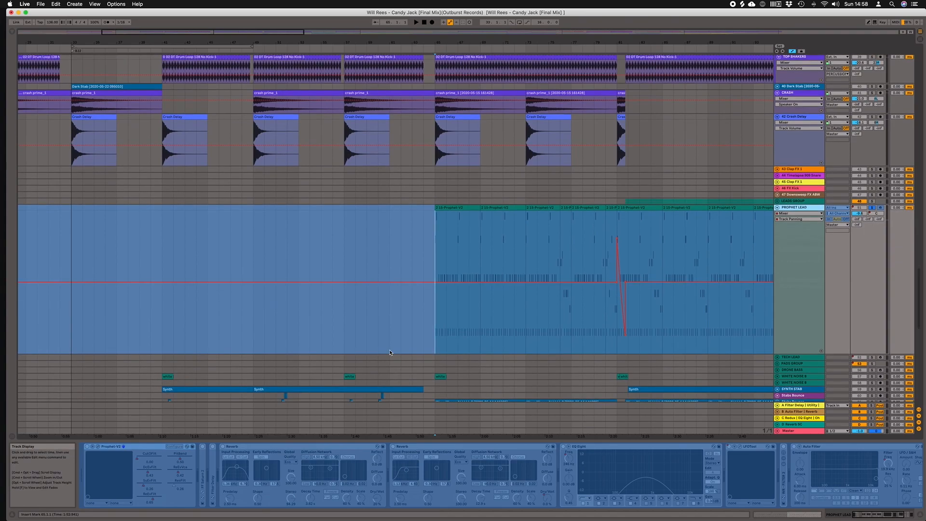
{"action": "scroll", "coordinate": [443, 340], "scroll_direction": "down", "scroll_amount": 1}
{"action": "key", "text": "space"}
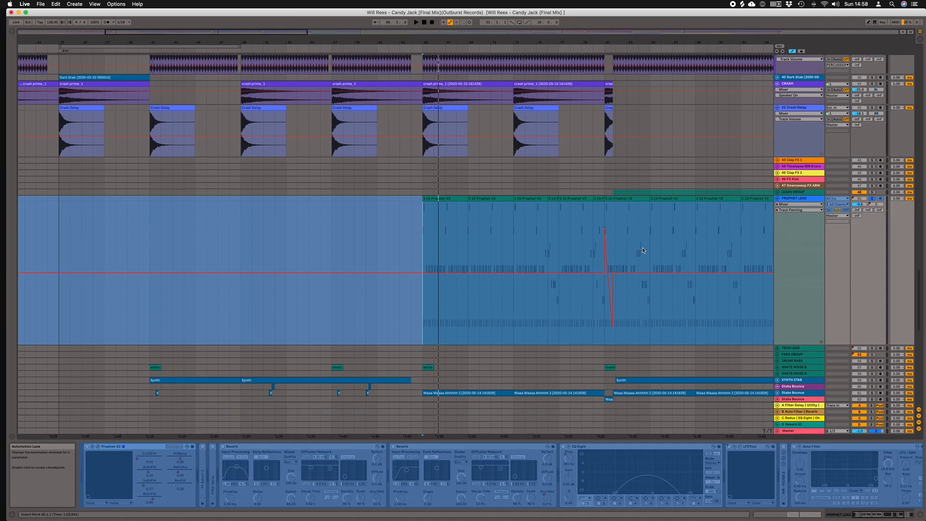
{"action": "key", "text": "space"}
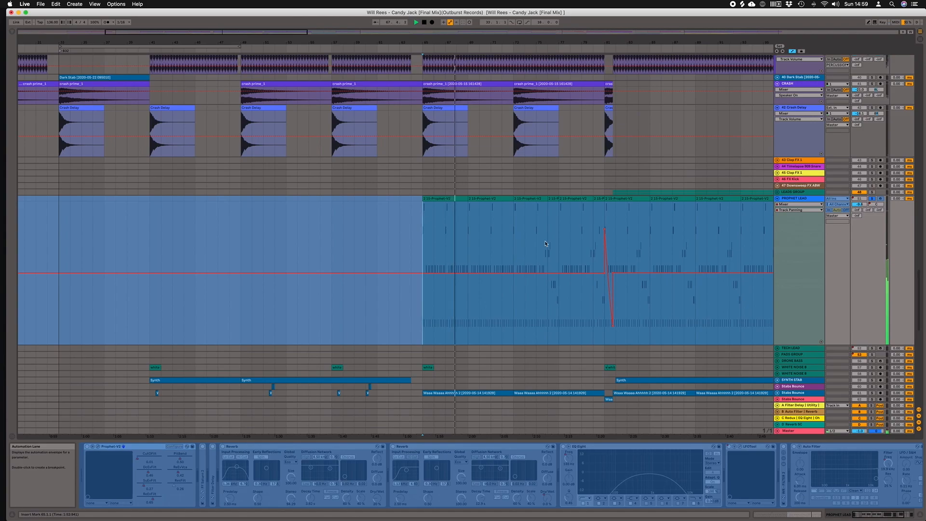
{"action": "key", "text": "super+z"}
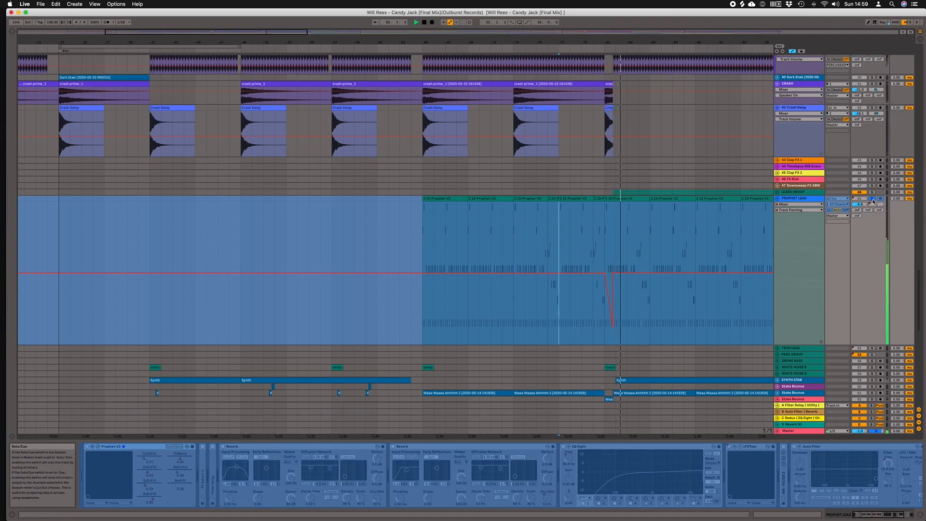
- Unsolo PROPHET LEAD, play the full mix from bar 69, and review the stab, vocal, riser and percussion tracks
{"action": "left_click", "coordinate": [502, 227]}
{"action": "left_click", "coordinate": [446, 227]}
{"action": "left_click", "coordinate": [471, 226]}
{"action": "key", "text": "space"}
{"action": "key", "text": "space"}
{"action": "scroll", "coordinate": [512, 226], "scroll_direction": "down", "scroll_amount": 6}
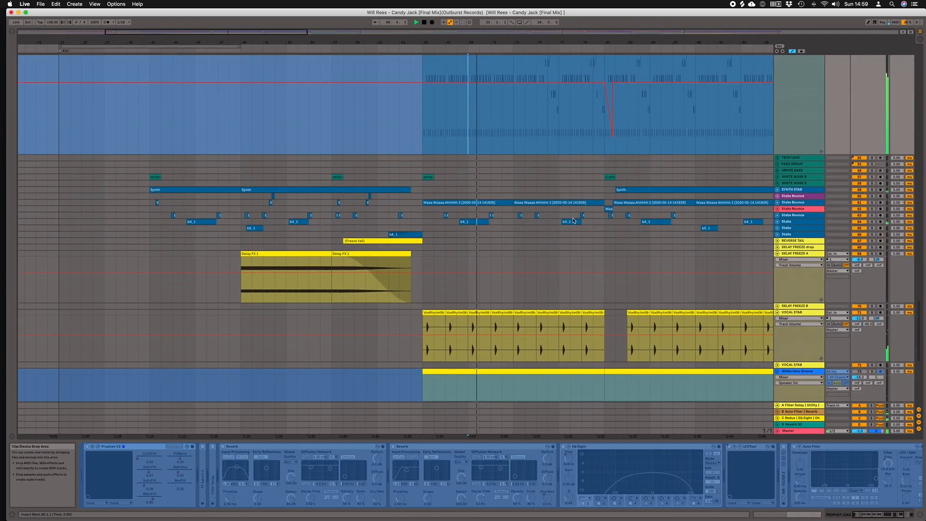
{"action": "scroll", "coordinate": [569, 239], "scroll_direction": "down", "scroll_amount": 2}
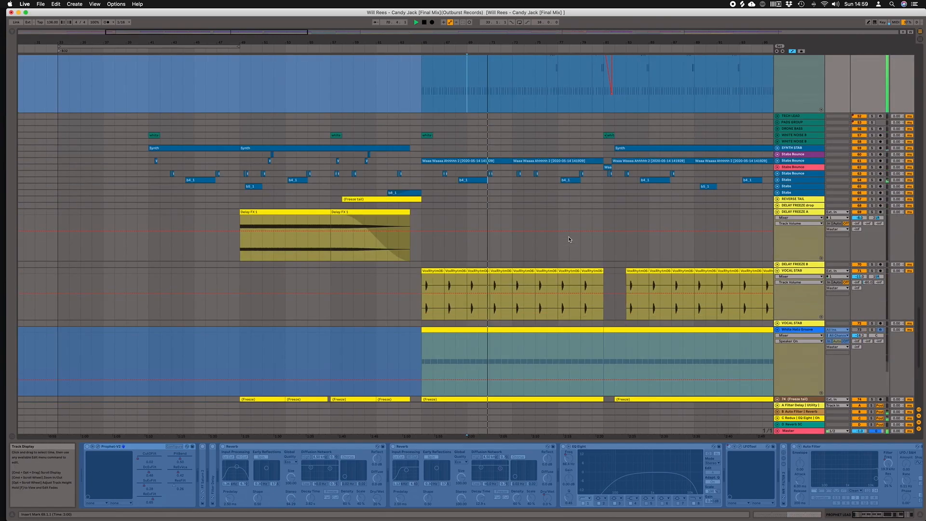
{"action": "scroll", "coordinate": [570, 239], "scroll_direction": "down", "scroll_amount": 8}
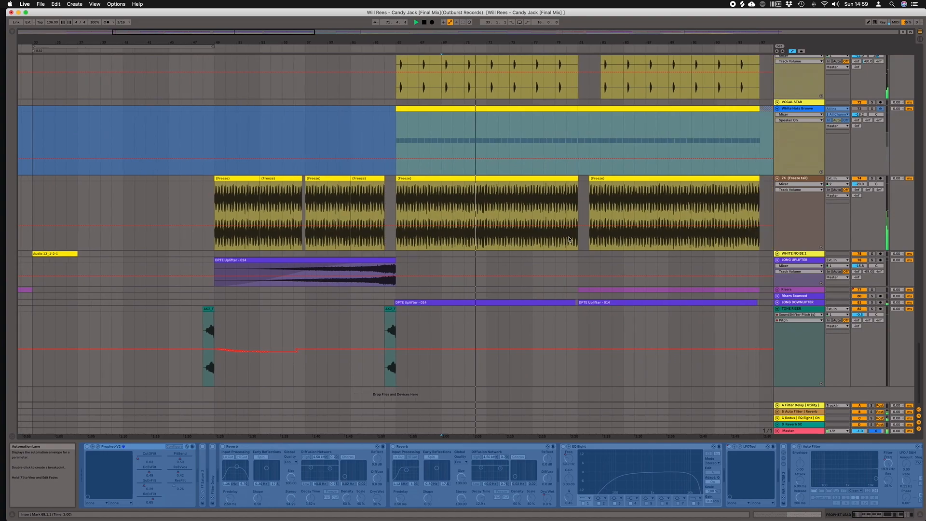
{"action": "scroll", "coordinate": [570, 239], "scroll_direction": "right", "scroll_amount": 3}
{"action": "scroll", "coordinate": [569, 238], "scroll_direction": "up", "scroll_amount": 2}
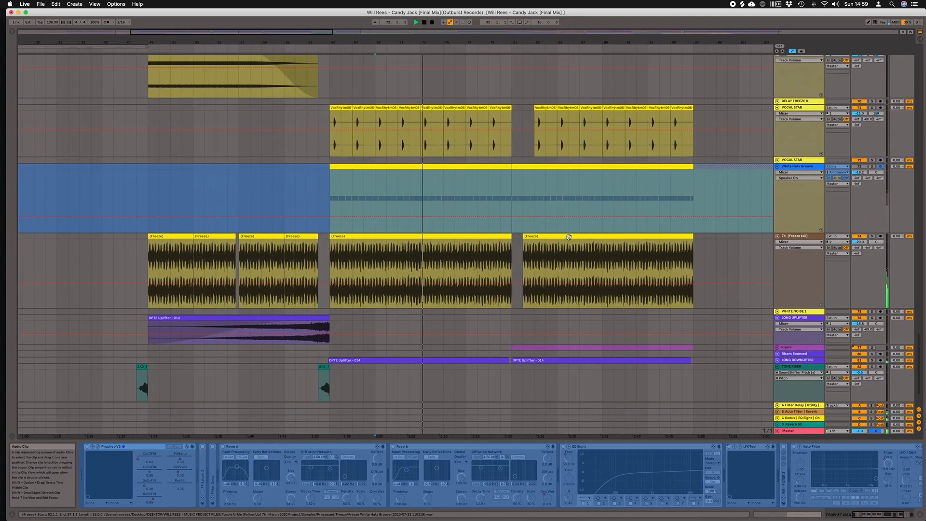
{"action": "scroll", "coordinate": [570, 238], "scroll_direction": "up", "scroll_amount": 20}
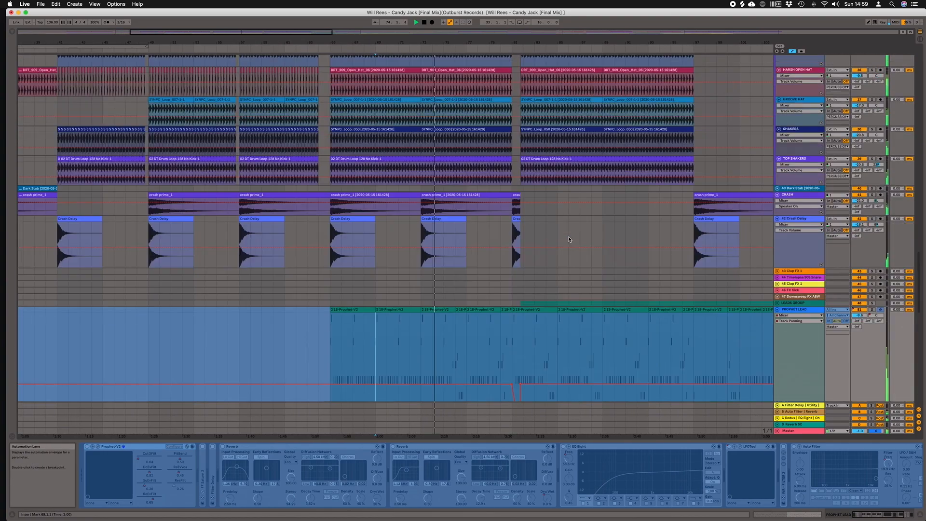
- Play on through the full mix and review the bass, vocal, Mini V, sub and kick tracks
{"action": "scroll", "coordinate": [569, 239], "scroll_direction": "up", "scroll_amount": 20}
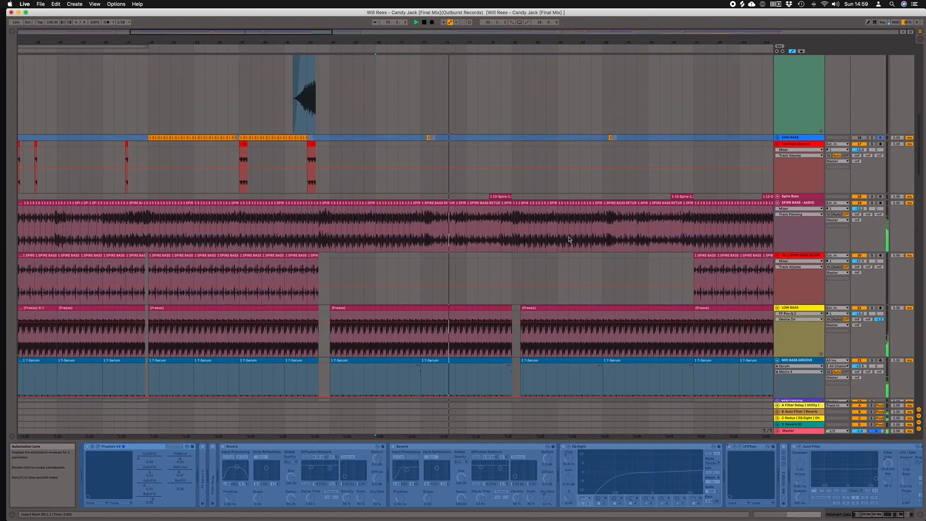
{"action": "left_click", "coordinate": [777, 197]}
{"action": "left_click", "coordinate": [777, 197]}
{"action": "scroll", "coordinate": [690, 198], "scroll_direction": "up", "scroll_amount": 4}
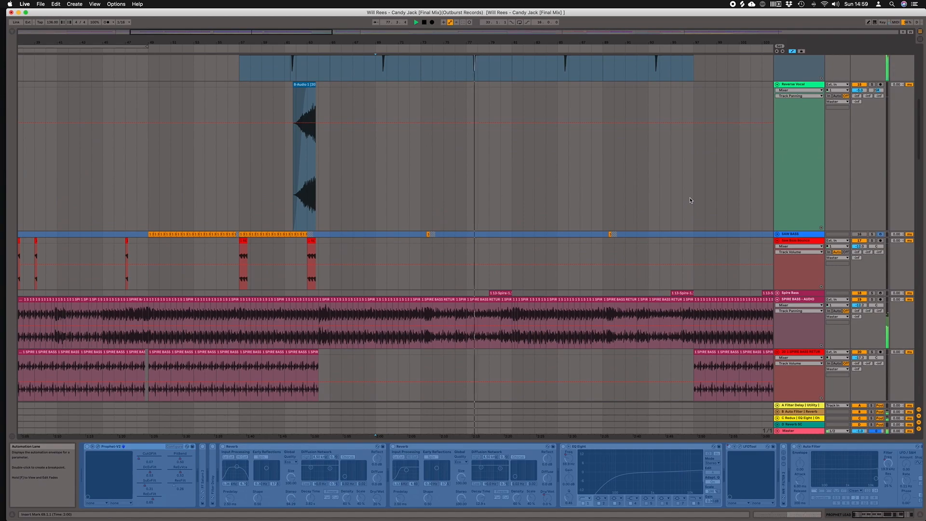
{"action": "scroll", "coordinate": [690, 200], "scroll_direction": "up", "scroll_amount": 10}
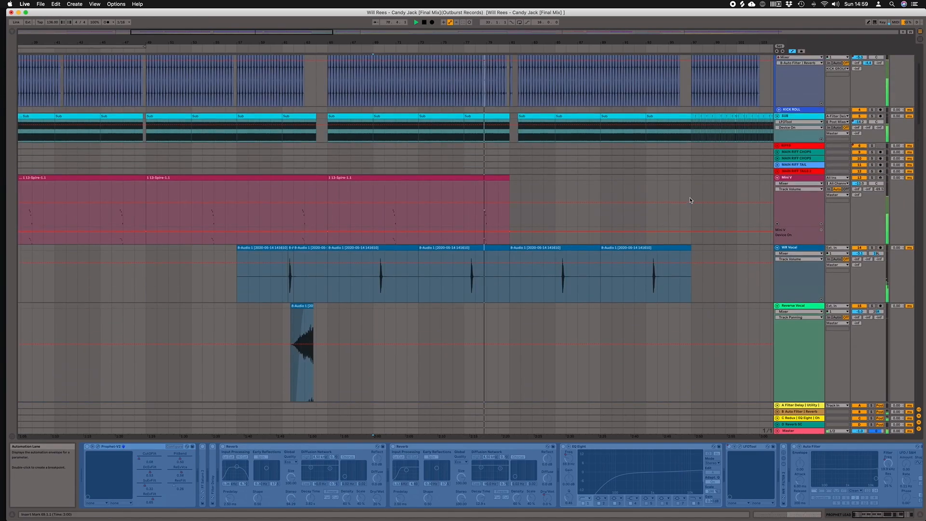
{"action": "scroll", "coordinate": [690, 200], "scroll_direction": "right", "scroll_amount": 2}
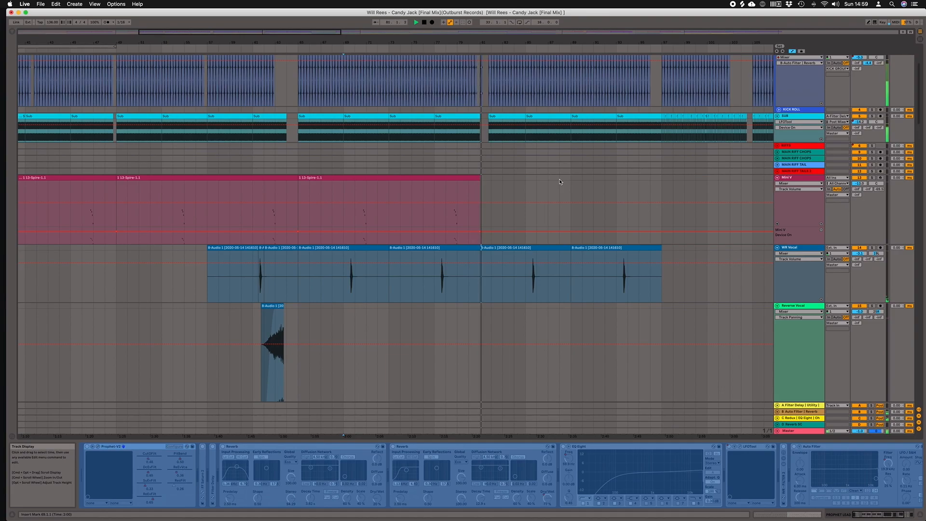
{"action": "scroll", "coordinate": [560, 180], "scroll_direction": "down", "scroll_amount": 20}
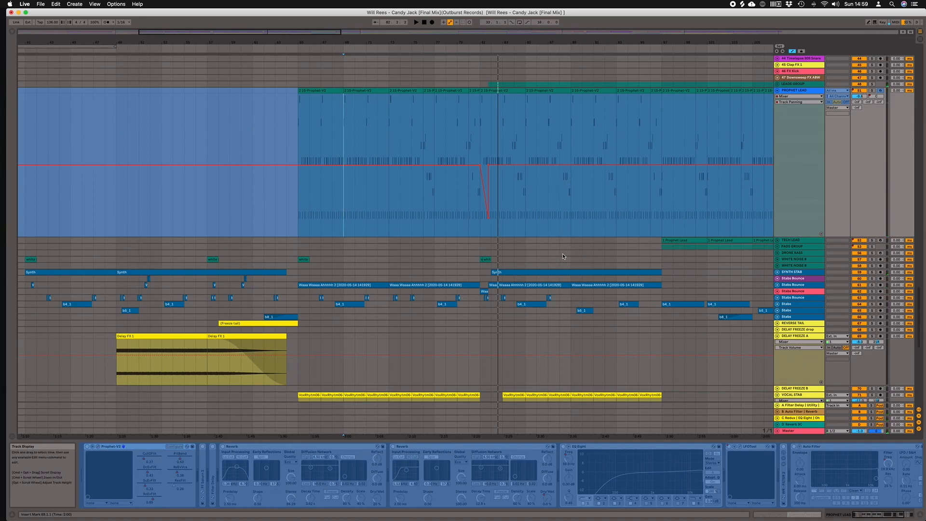
- Unfold the LEADS GROUP and view the device chains of its LEAD - SERUM and LEAD - Spire tracks
{"action": "scroll", "coordinate": [564, 254], "scroll_direction": "left", "scroll_amount": 1}
{"action": "left_click", "coordinate": [777, 87]}
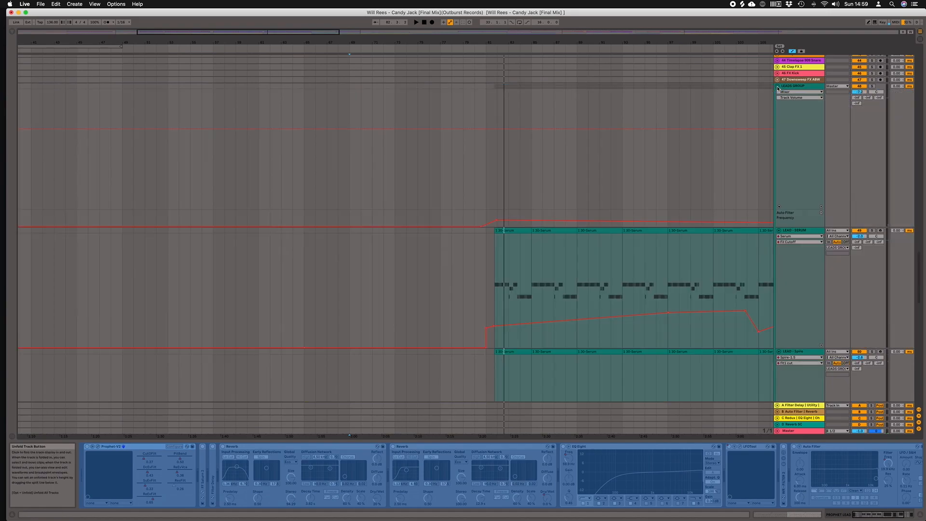
{"action": "scroll", "coordinate": [682, 137], "scroll_direction": "down", "scroll_amount": 5}
{"action": "scroll", "coordinate": [675, 140], "scroll_direction": "right", "scroll_amount": 3}
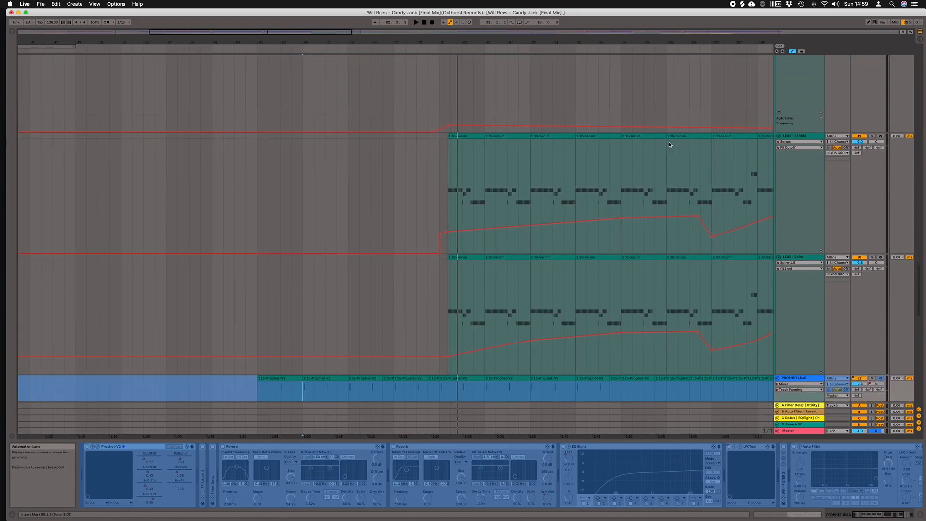
{"action": "scroll", "coordinate": [670, 141], "scroll_direction": "right", "scroll_amount": 2}
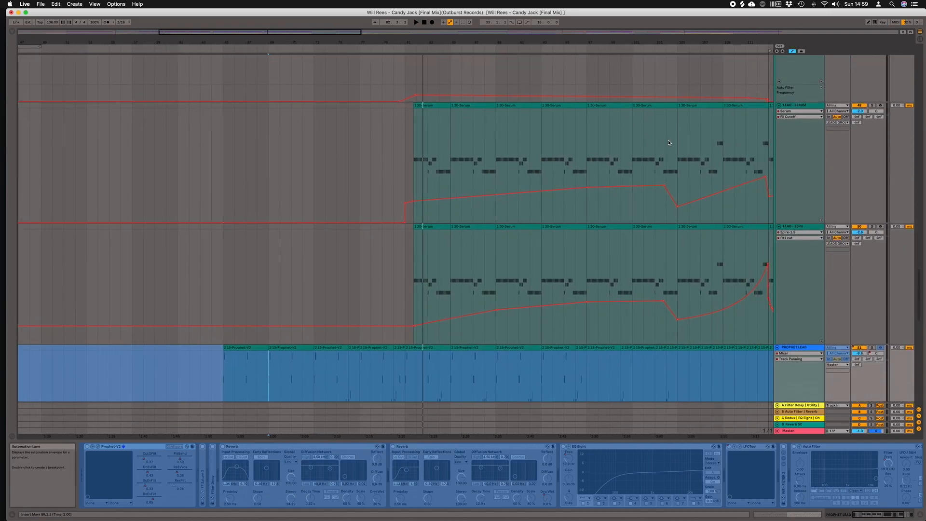
{"action": "left_click_drag", "start_coordinate": [660, 36], "coordinate": [660, 29]}
{"action": "left_click_drag", "start_coordinate": [574, 44], "coordinate": [575, 43]}
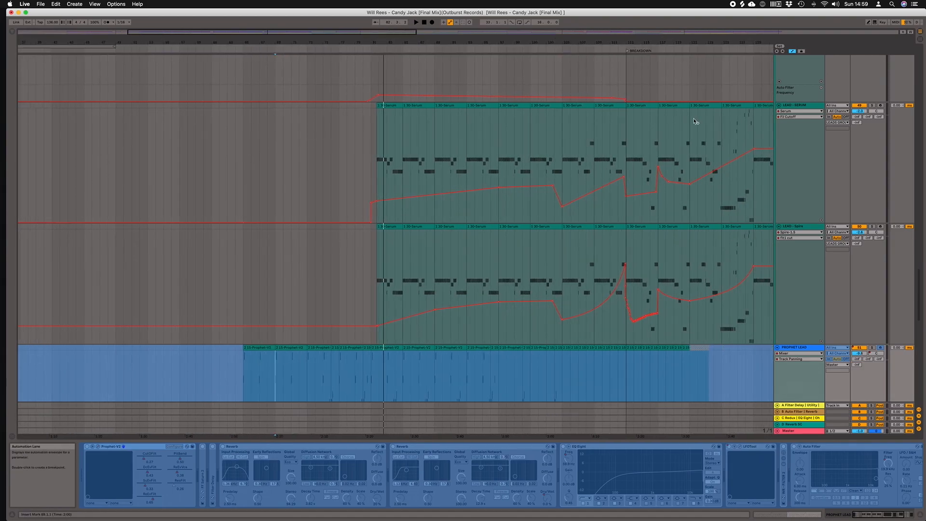
{"action": "left_click", "coordinate": [804, 106]}
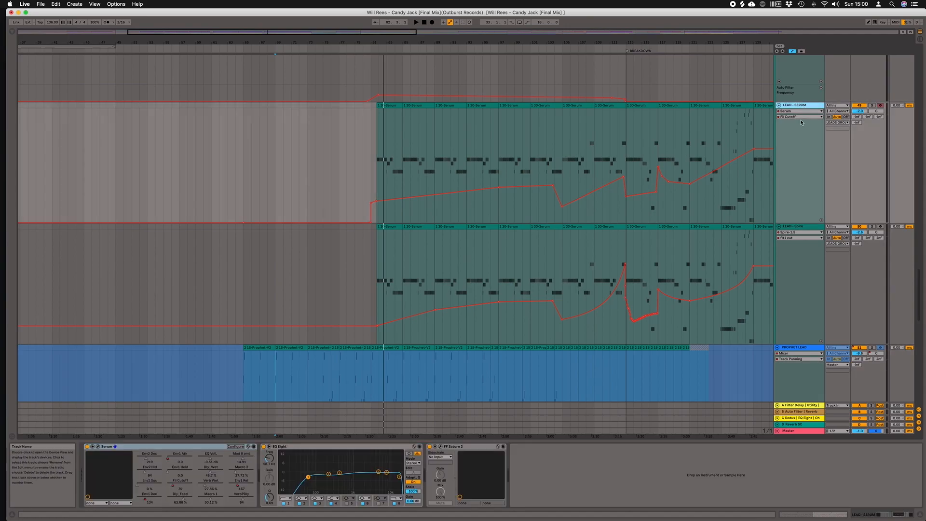
{"action": "left_click", "coordinate": [802, 229]}
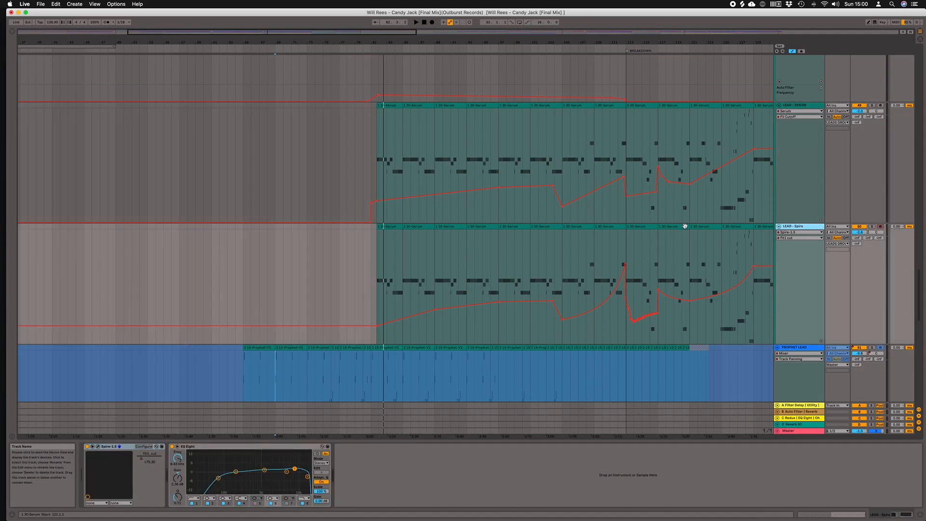
- Play the LEADS GROUP soloed from the start of its first clips at bar 82
{"action": "left_click", "coordinate": [386, 172]}
{"action": "scroll", "coordinate": [842, 131], "scroll_direction": "up", "scroll_amount": 3}
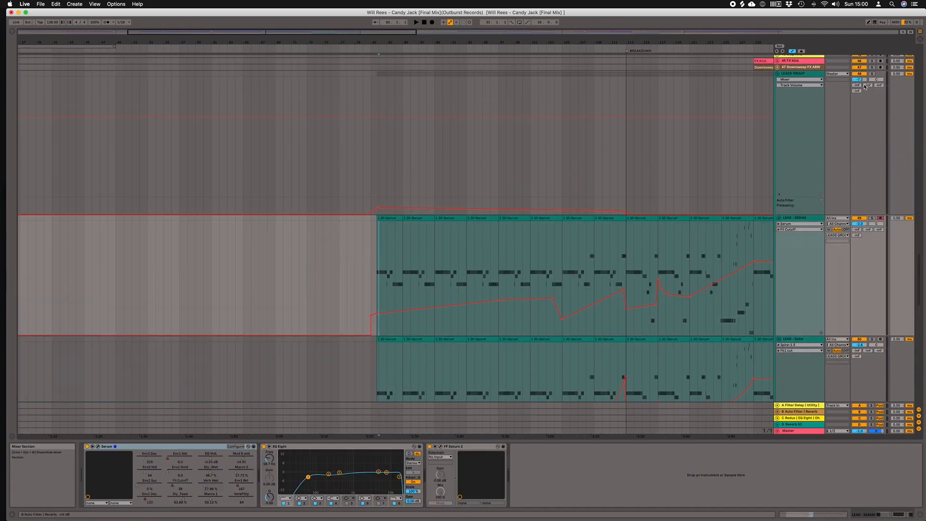
{"action": "key", "text": "space"}
{"action": "scroll", "coordinate": [496, 218], "scroll_direction": "down", "scroll_amount": 3}
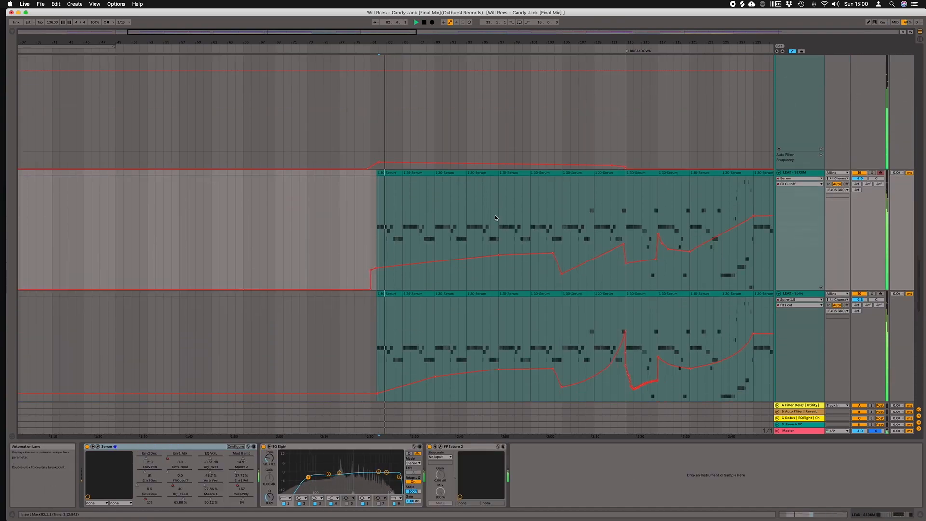
{"action": "scroll", "coordinate": [496, 217], "scroll_direction": "up", "scroll_amount": 4}
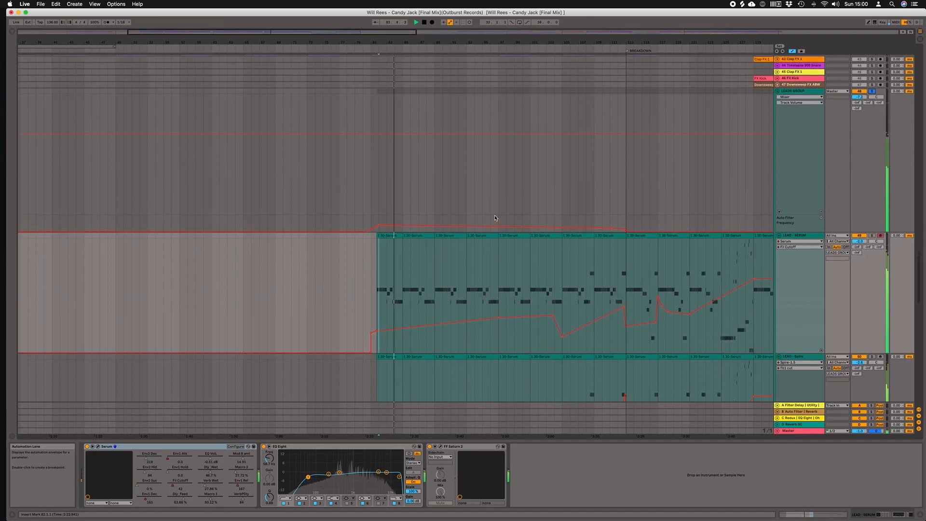
- Display the LEADS GROUP's Utility Gain automation, and unsolo the group to hear the leads in the full mix
{"action": "left_click", "coordinate": [800, 97]}
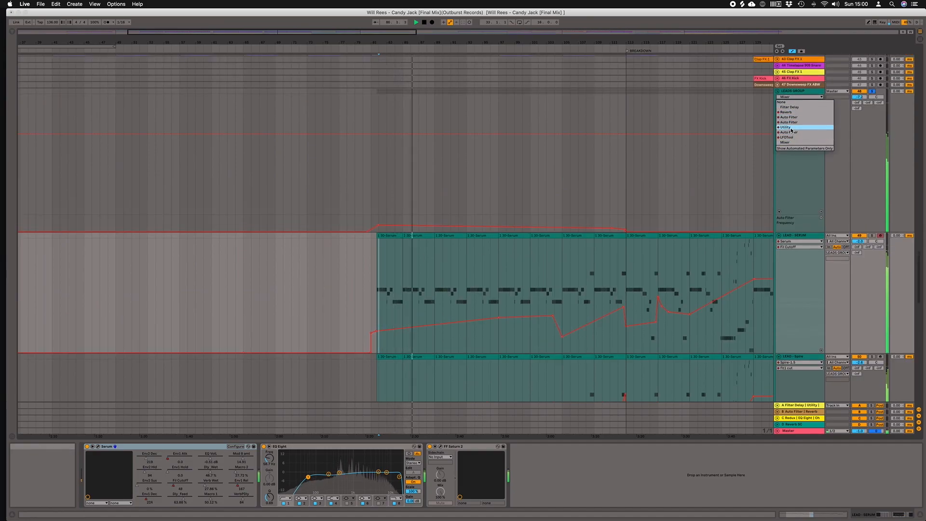
{"action": "left_click", "coordinate": [791, 128]}
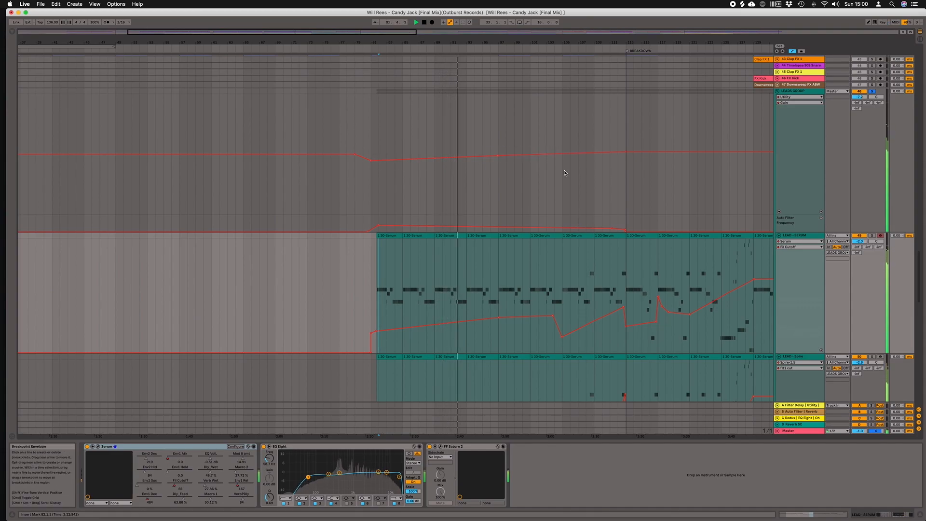
{"action": "scroll", "coordinate": [564, 170], "scroll_direction": "down", "scroll_amount": 2}
{"action": "scroll", "coordinate": [886, 143], "scroll_direction": "up", "scroll_amount": 5}
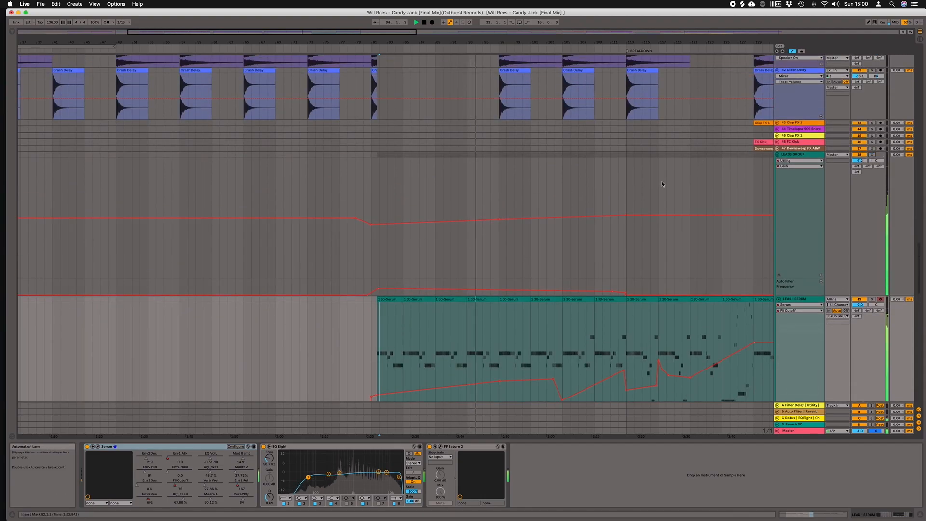
{"action": "scroll", "coordinate": [665, 182], "scroll_direction": "down", "scroll_amount": 3}
{"action": "scroll", "coordinate": [663, 183], "scroll_direction": "down", "scroll_amount": 6}
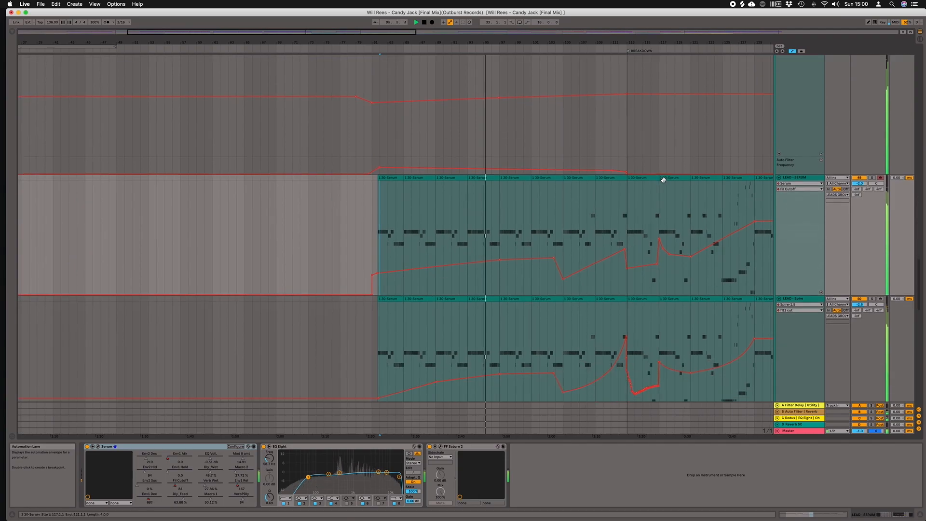
{"action": "scroll", "coordinate": [663, 183], "scroll_direction": "down", "scroll_amount": 6}
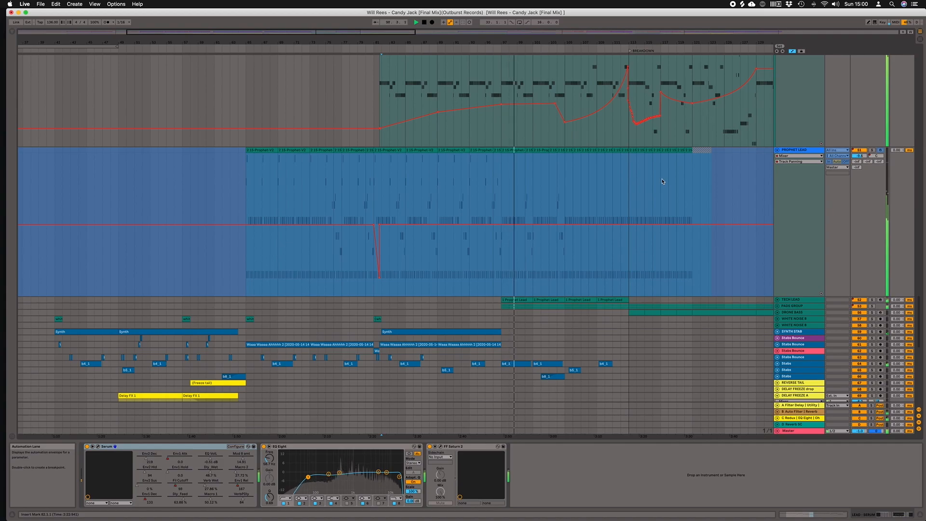
- Unfold the TECH LEAD track and play it soloed from its first clip at bar 97
{"action": "left_click", "coordinate": [777, 302]}
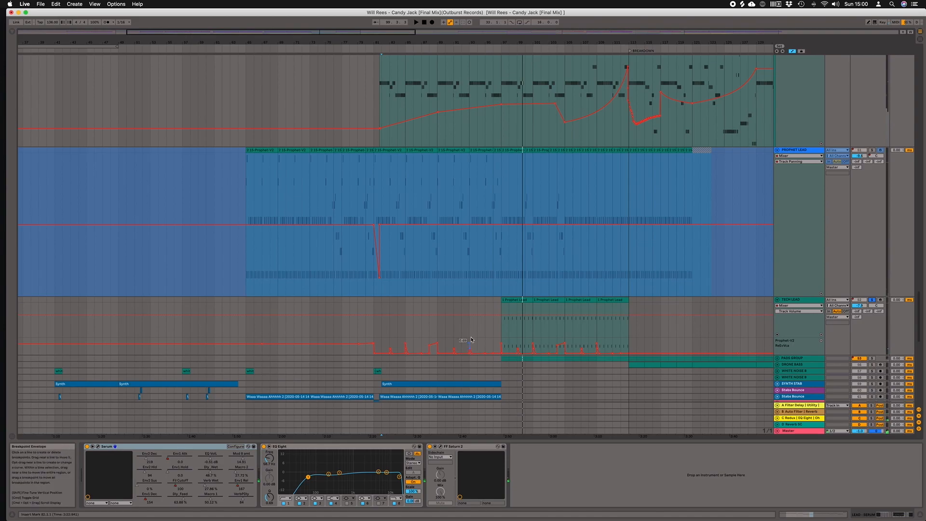
{"action": "left_click", "coordinate": [502, 328]}
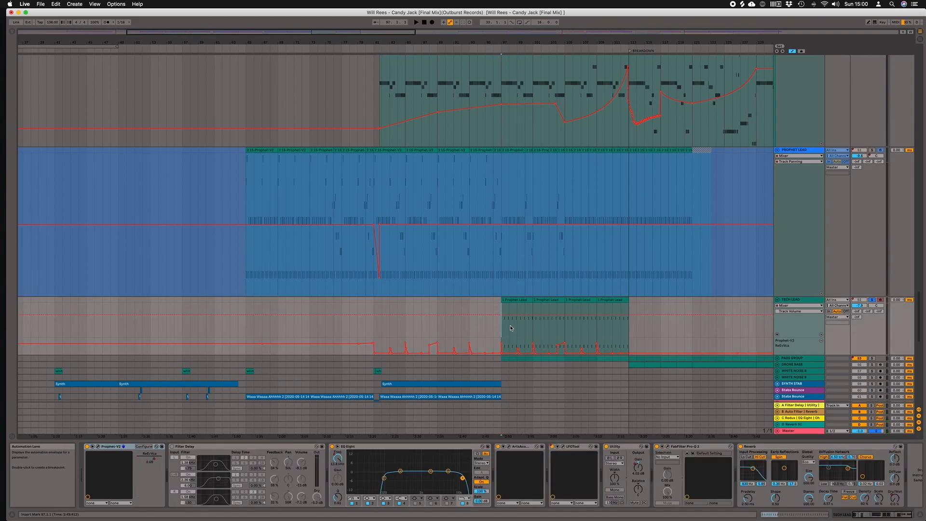
{"action": "key", "text": "space"}
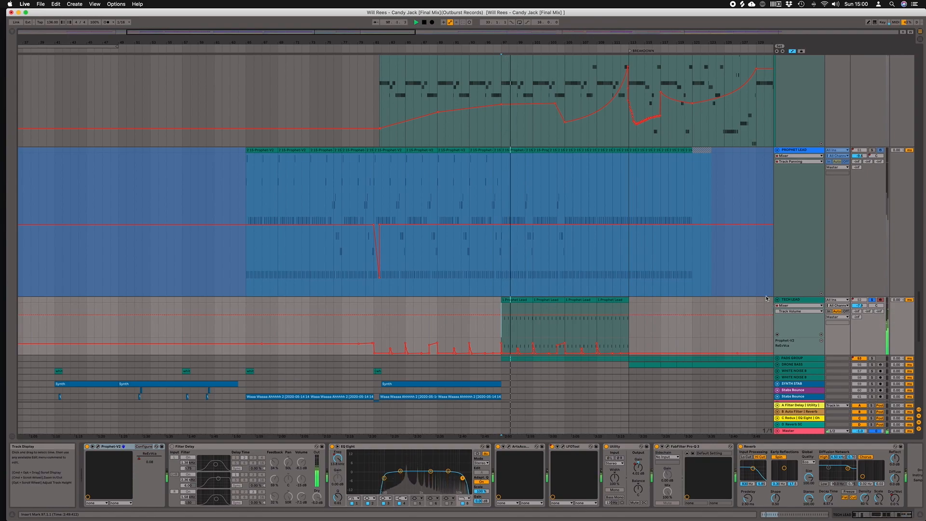
{"action": "key", "text": "space"}
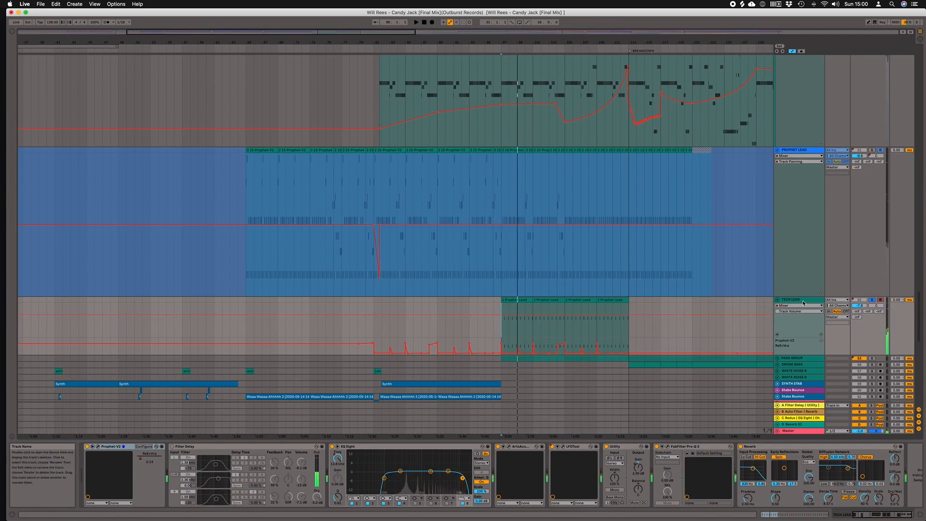
{"action": "left_click", "coordinate": [802, 300]}
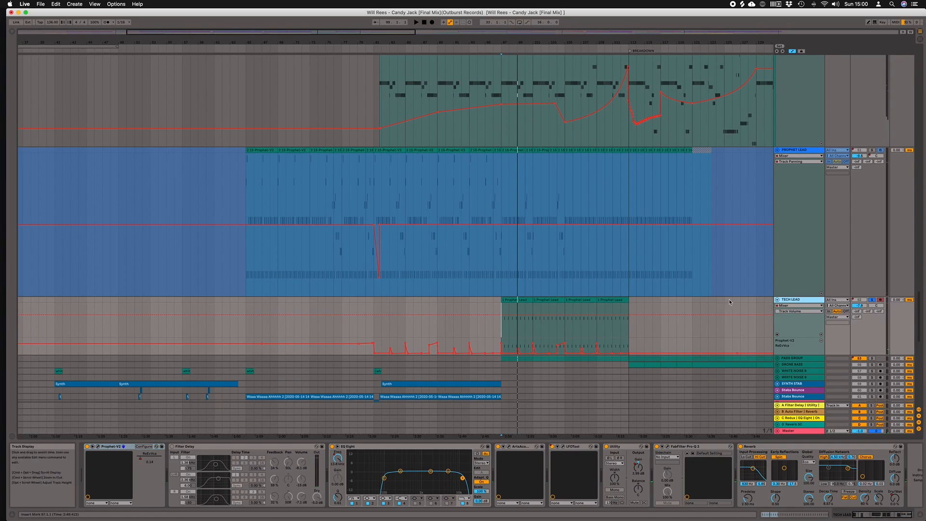
- Unfold the PADS GROUP and play it from bar 97, first soloed and with the other tracks
{"action": "left_click", "coordinate": [776, 358]}
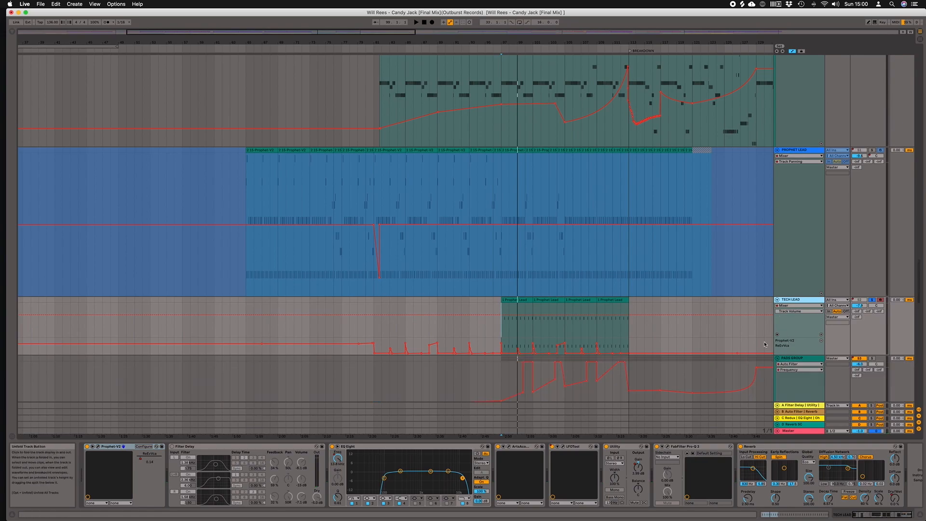
{"action": "scroll", "coordinate": [464, 390], "scroll_direction": "down", "scroll_amount": 5}
{"action": "left_click", "coordinate": [500, 340]}
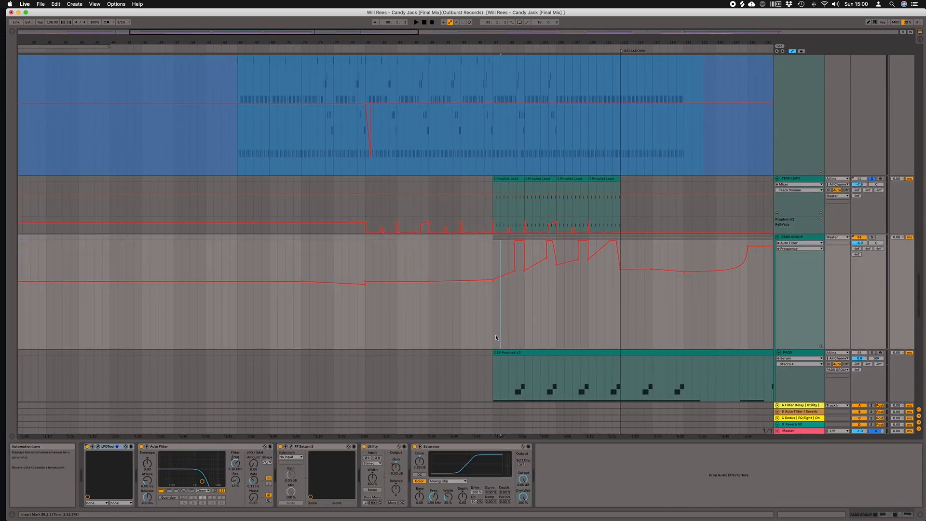
{"action": "left_click", "coordinate": [492, 333]}
{"action": "scroll", "coordinate": [493, 332], "scroll_direction": "down", "scroll_amount": 3}
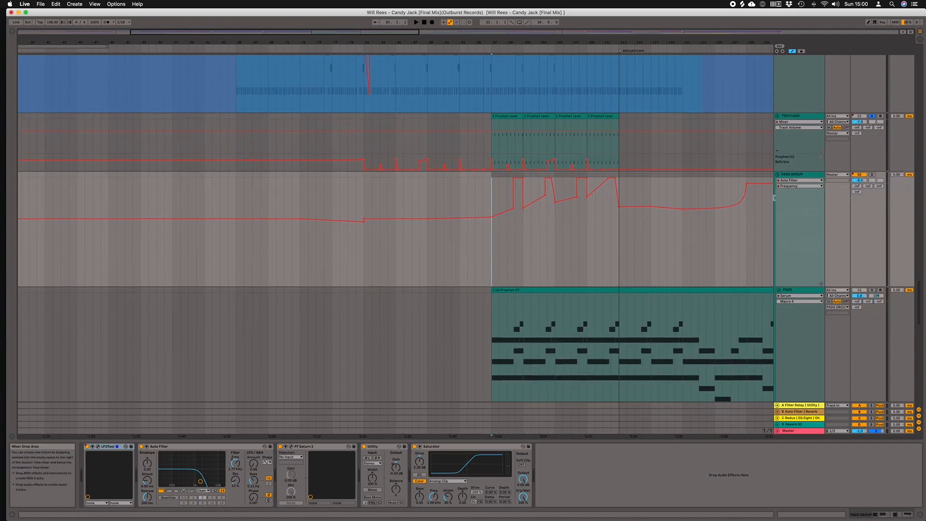
{"action": "key", "text": "space"}
{"action": "scroll", "coordinate": [634, 216], "scroll_direction": "down", "scroll_amount": 4}
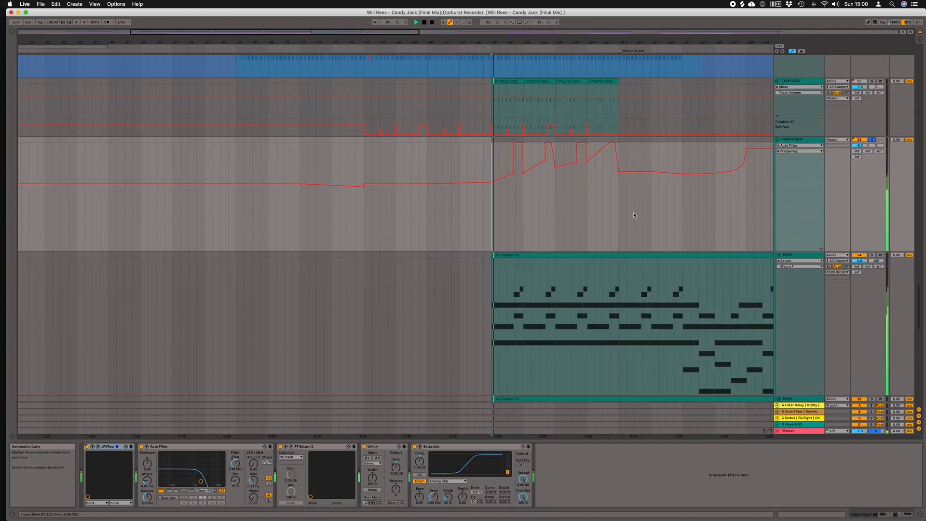
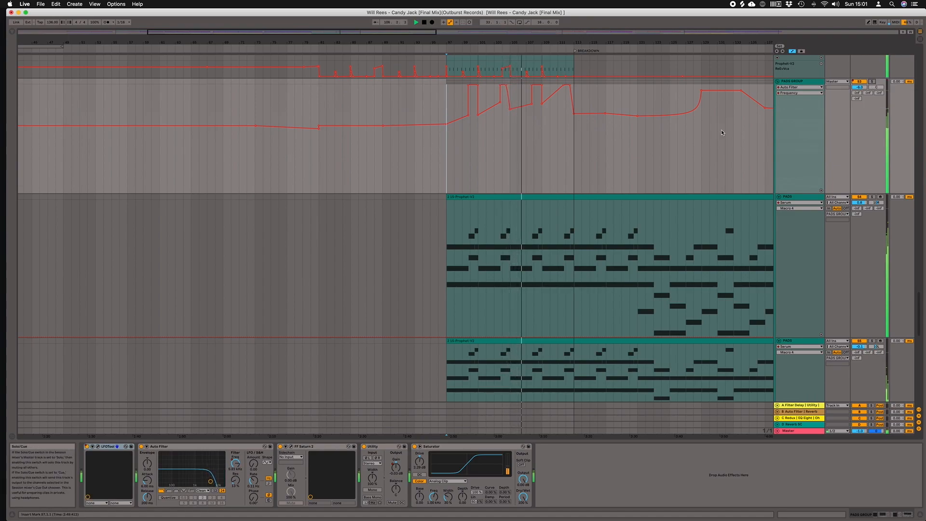
- Stop playback and compare the device chains of the two PADS tracks
{"action": "scroll", "coordinate": [752, 145], "scroll_direction": "down", "scroll_amount": 3}
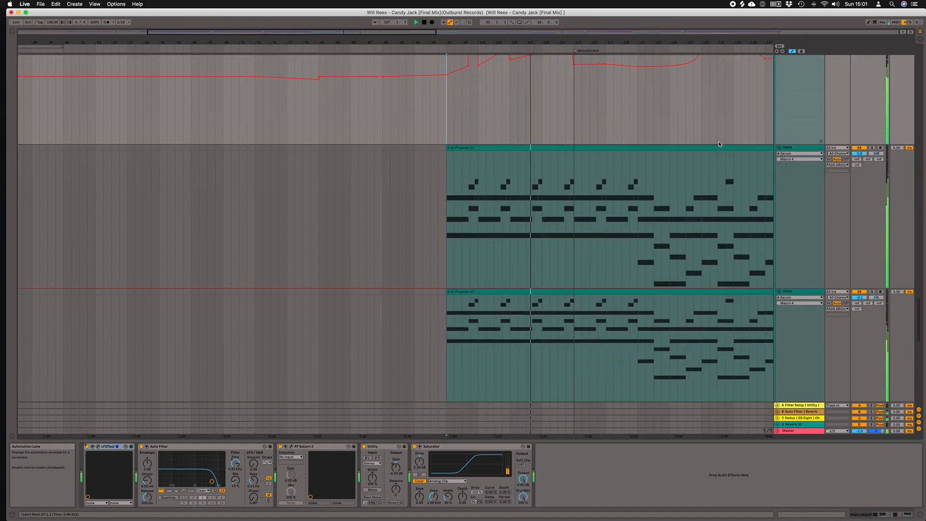
{"action": "scroll", "coordinate": [772, 148], "scroll_direction": "right", "scroll_amount": 2}
{"action": "left_click", "coordinate": [795, 151]}
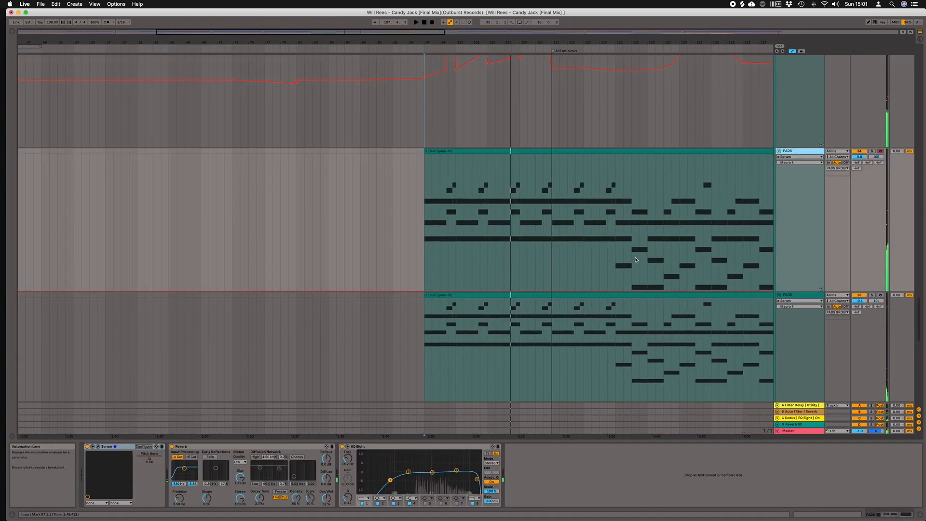
{"action": "scroll", "coordinate": [776, 285], "scroll_direction": "down", "scroll_amount": 1}
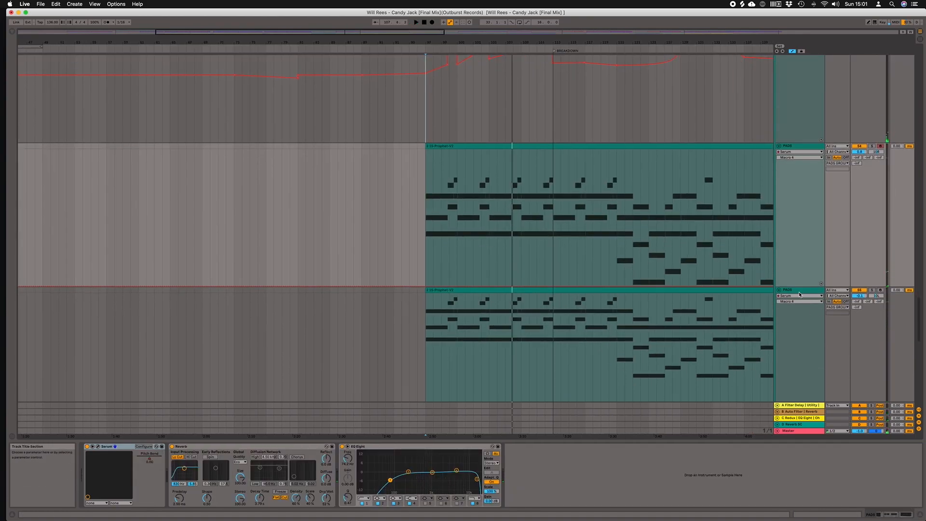
{"action": "left_click", "coordinate": [799, 290]}
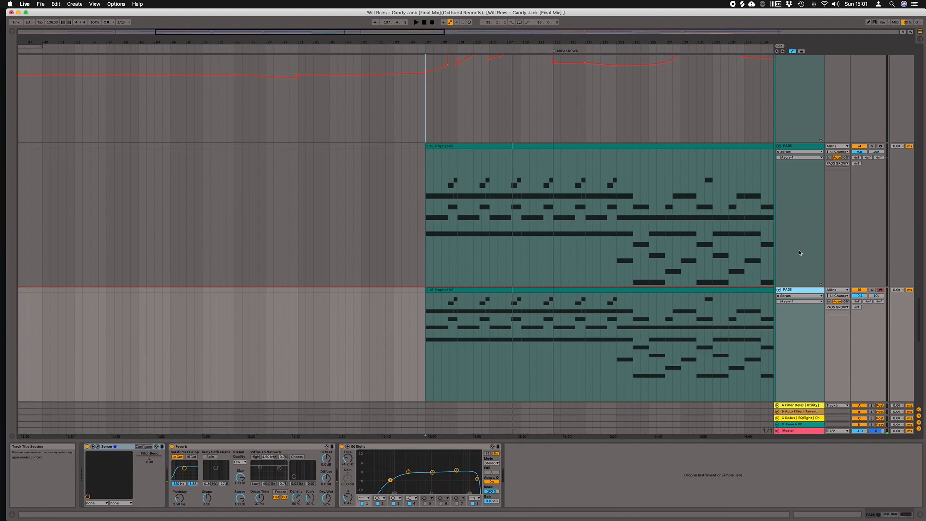
{"action": "left_click", "coordinate": [796, 148]}
- Unfold the DRONE BASS track below the pads
{"action": "scroll", "coordinate": [791, 183], "scroll_direction": "down", "scroll_amount": 5}
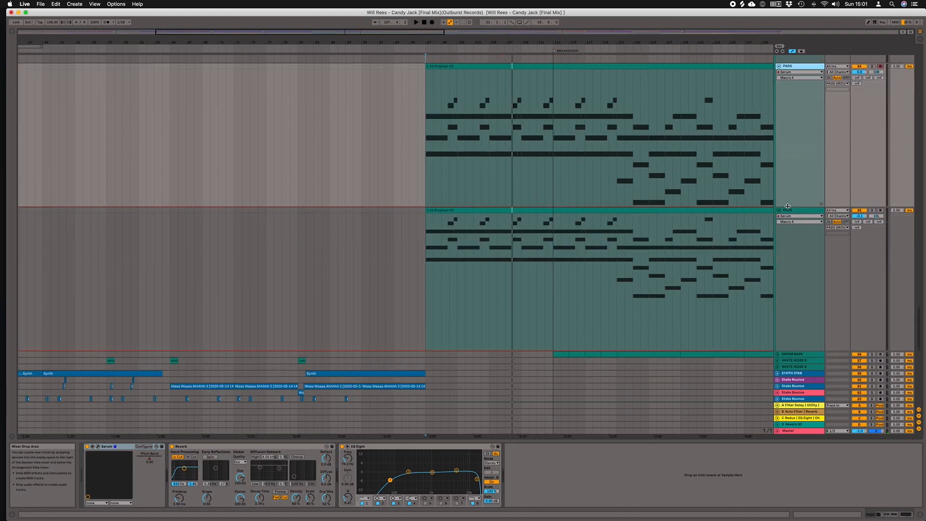
{"action": "scroll", "coordinate": [791, 251], "scroll_direction": "up", "scroll_amount": 1}
{"action": "scroll", "coordinate": [721, 337], "scroll_direction": "down", "scroll_amount": 8}
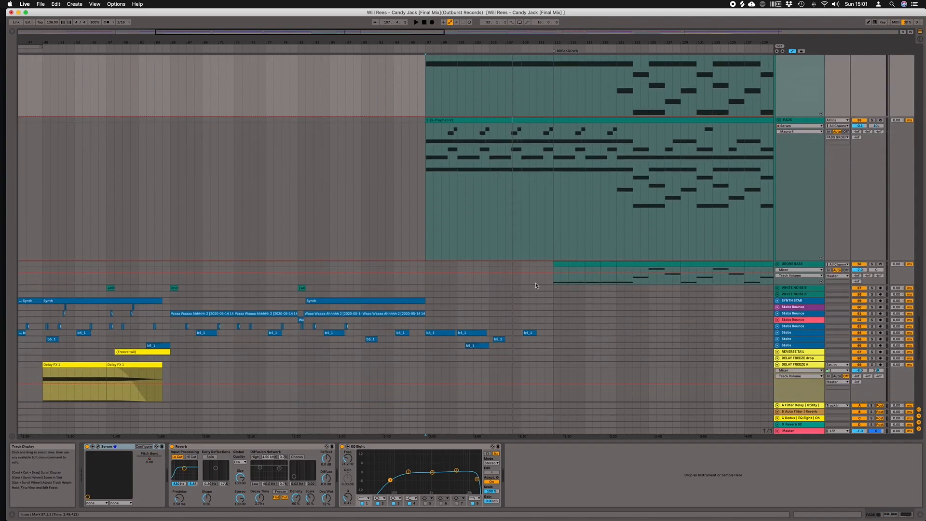
- Play the DRONE BASS track soloed from the breakdown at bar 113 and inspect its Sylenth1 instrument
{"action": "left_click", "coordinate": [554, 281]}
{"action": "key", "text": "space"}
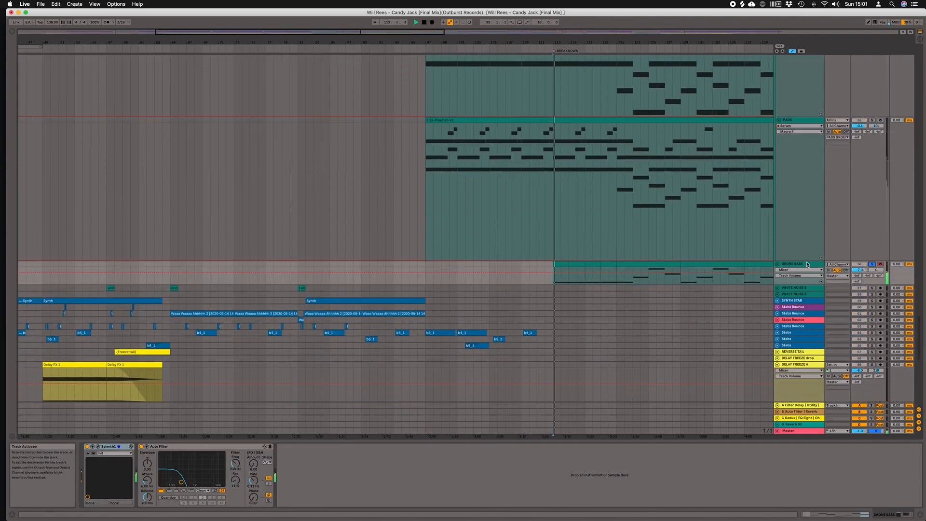
{"action": "left_click", "coordinate": [97, 447]}
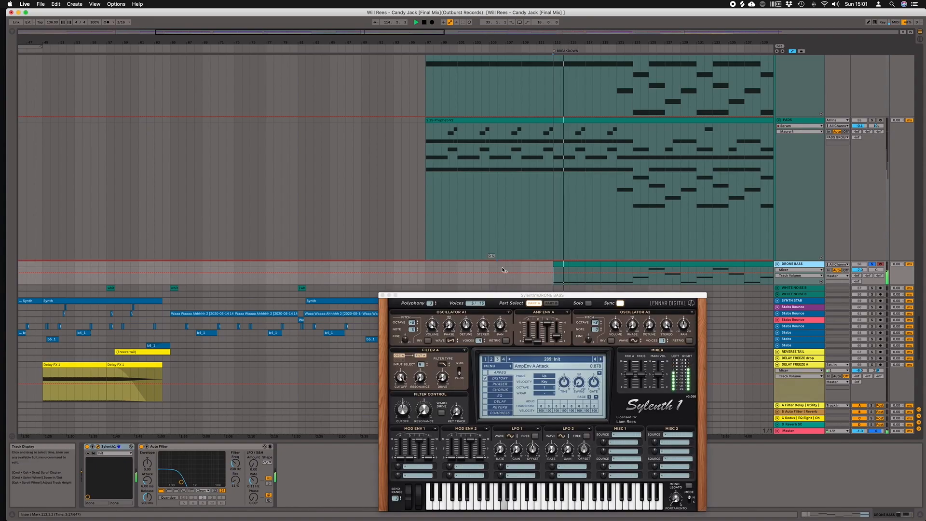
{"action": "left_click", "coordinate": [382, 295]}
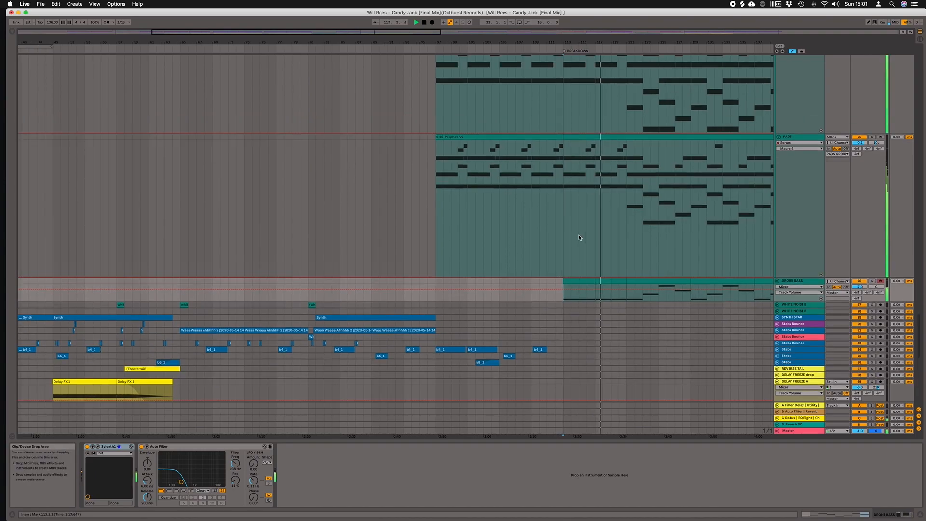
- Play the full mix from bar 109 into the breakdown and fold the LEADS GROUP
{"action": "scroll", "coordinate": [579, 237], "scroll_direction": "up", "scroll_amount": 10}
{"action": "left_click", "coordinate": [536, 243]}
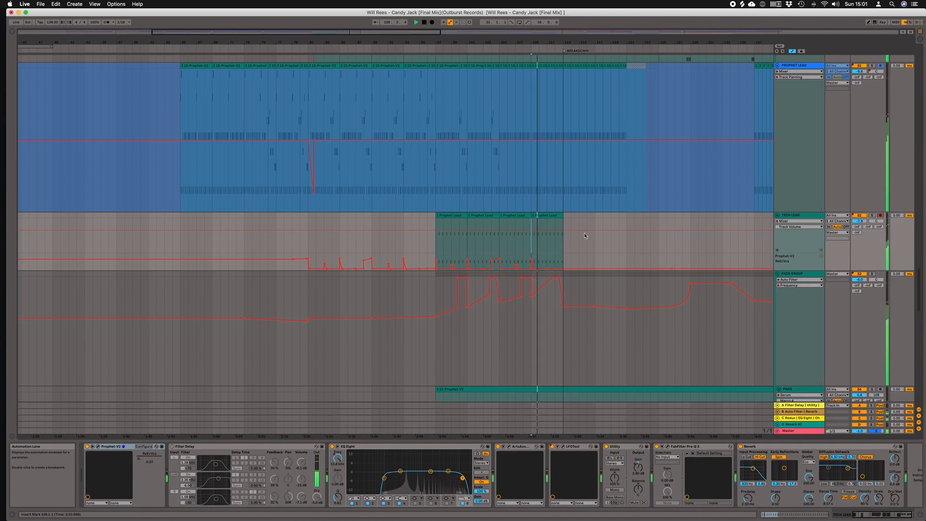
{"action": "scroll", "coordinate": [593, 233], "scroll_direction": "up", "scroll_amount": 10}
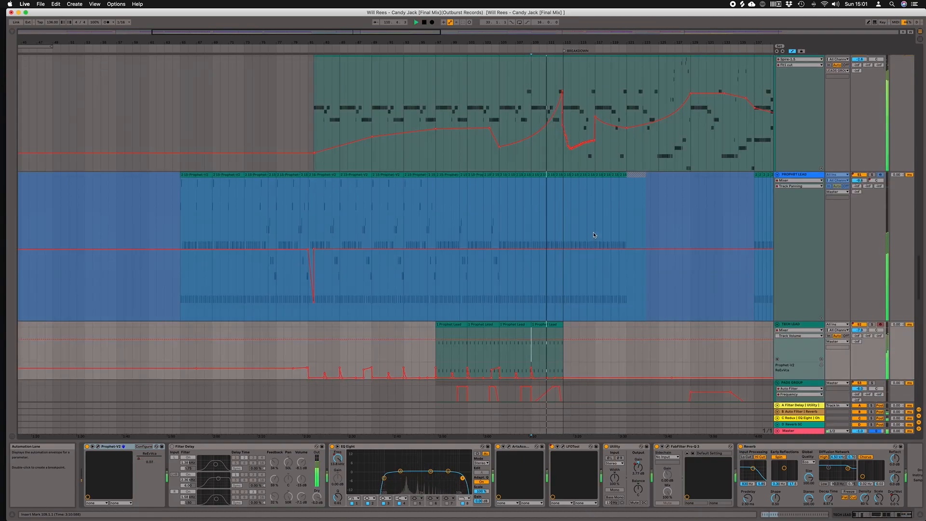
{"action": "scroll", "coordinate": [782, 155], "scroll_direction": "up", "scroll_amount": 10}
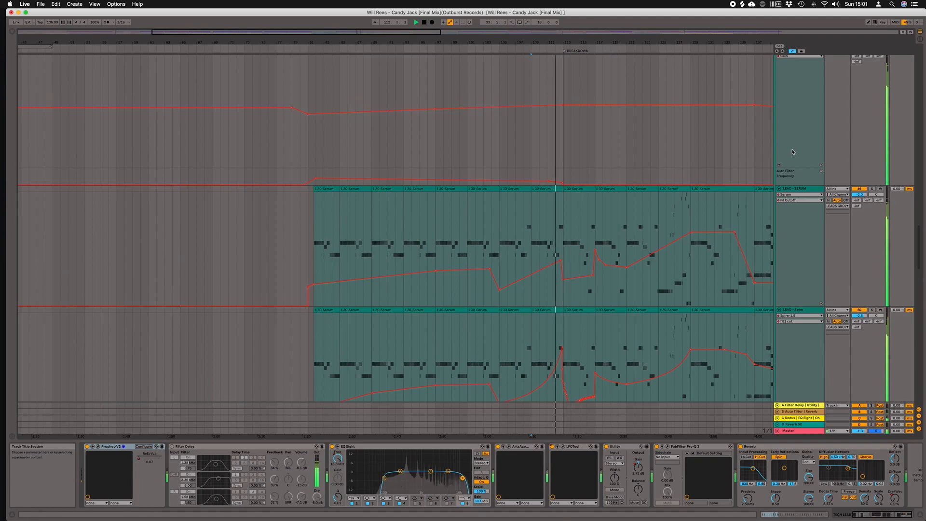
{"action": "left_click", "coordinate": [780, 121]}
{"action": "scroll", "coordinate": [651, 158], "scroll_direction": "up", "scroll_amount": 10}
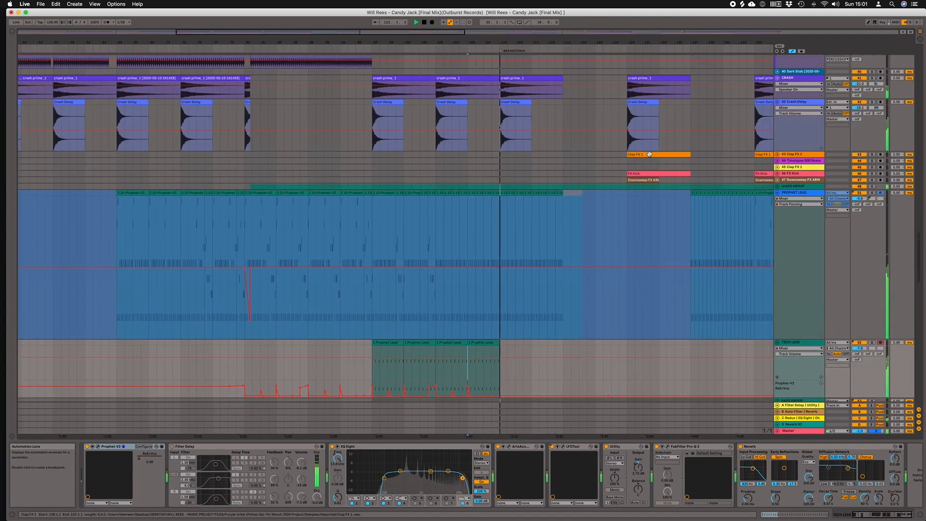
- Examine which drum, percussion, crash, lead and pad tracks have clips in the breakdown, and stop playback
{"action": "scroll", "coordinate": [651, 158], "scroll_direction": "down", "scroll_amount": 10}
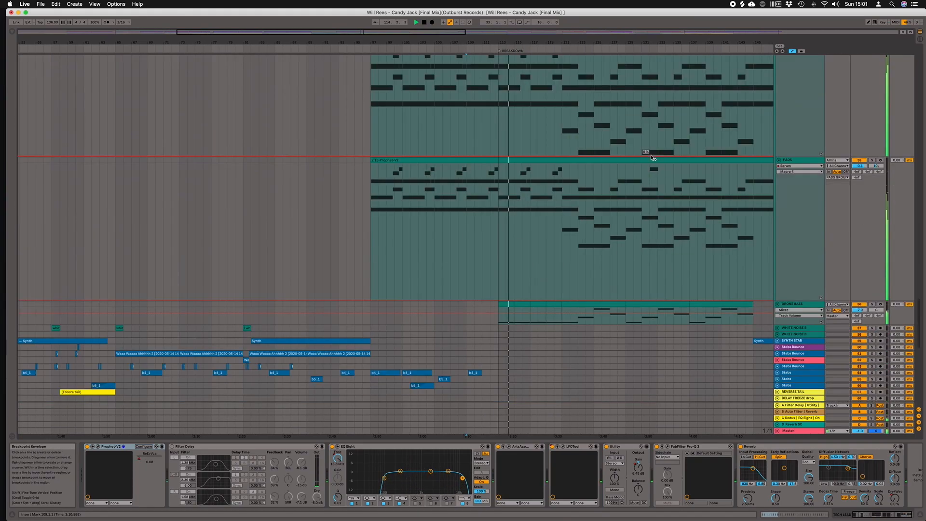
{"action": "scroll", "coordinate": [652, 158], "scroll_direction": "up", "scroll_amount": 15}
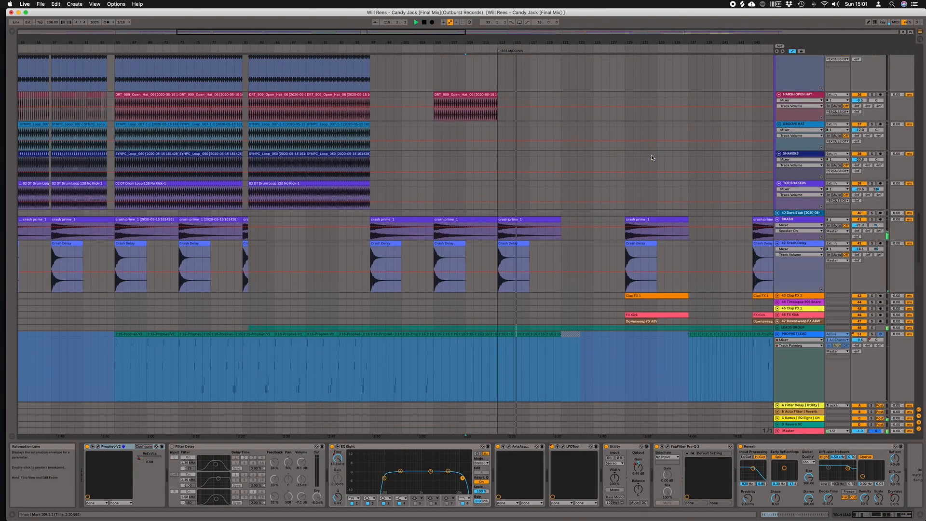
{"action": "scroll", "coordinate": [651, 158], "scroll_direction": "up", "scroll_amount": 10}
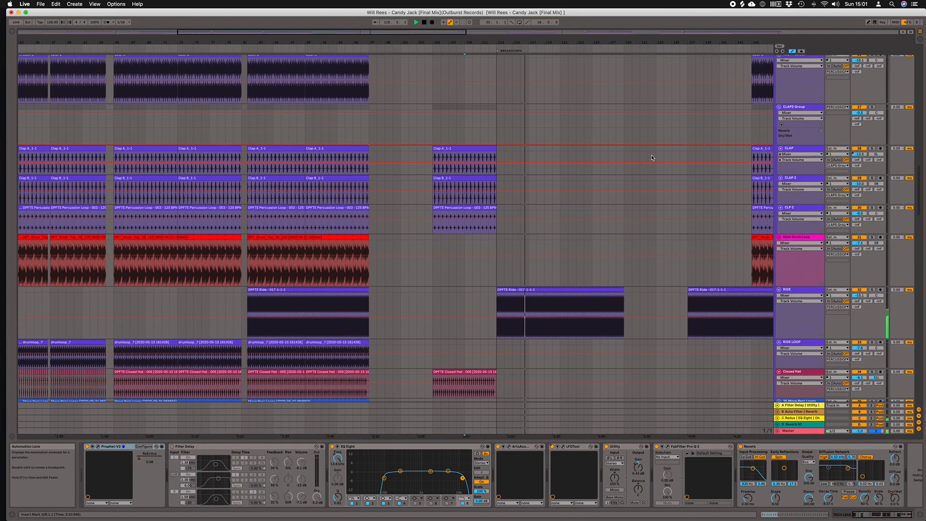
{"action": "scroll", "coordinate": [652, 157], "scroll_direction": "down", "scroll_amount": 20}
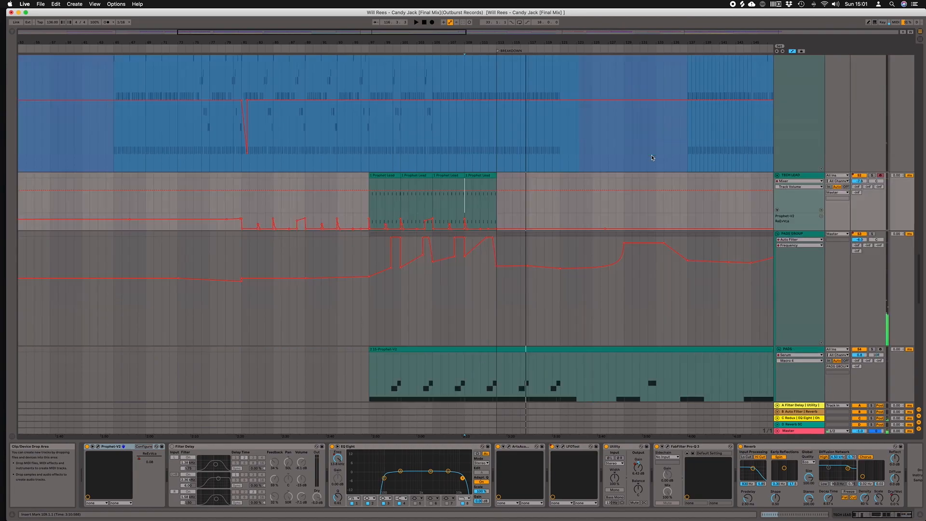
{"action": "scroll", "coordinate": [651, 158], "scroll_direction": "down", "scroll_amount": 10}
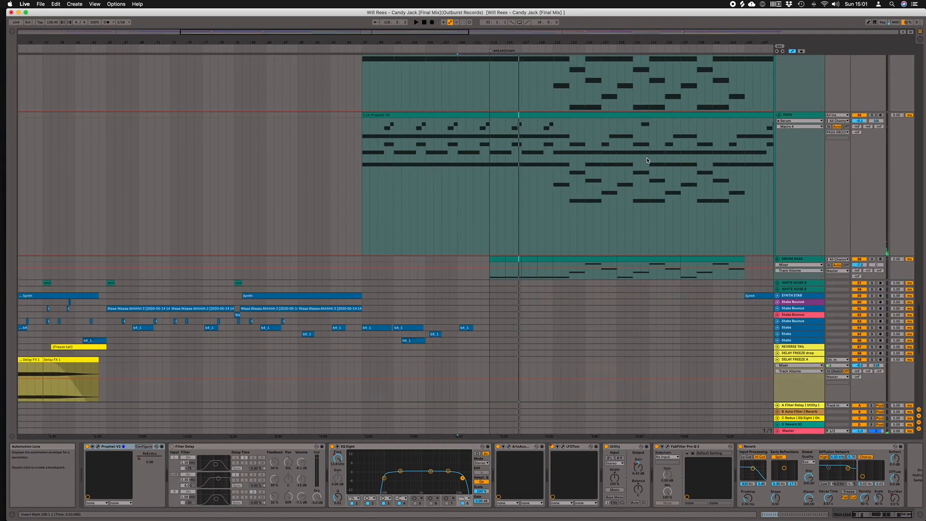
{"action": "scroll", "coordinate": [637, 180], "scroll_direction": "up", "scroll_amount": 5}
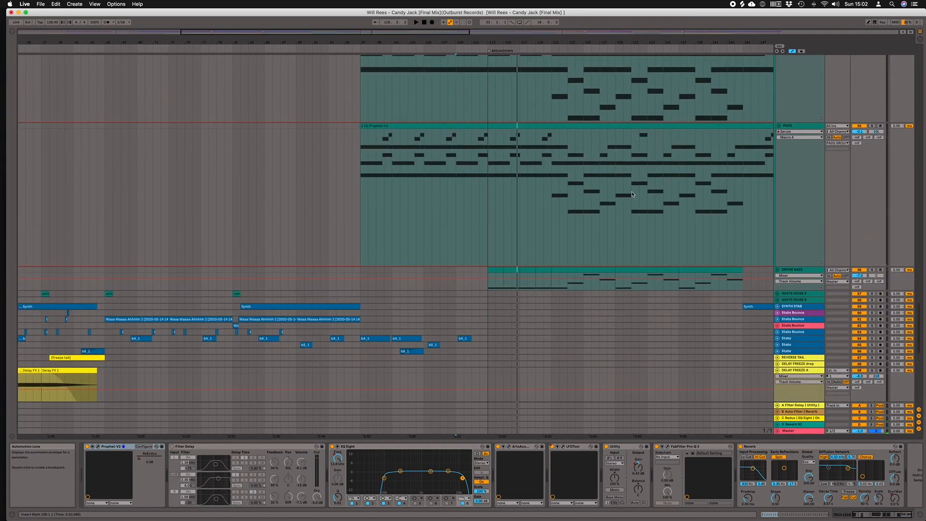
{"action": "scroll", "coordinate": [594, 230], "scroll_direction": "up", "scroll_amount": 5}
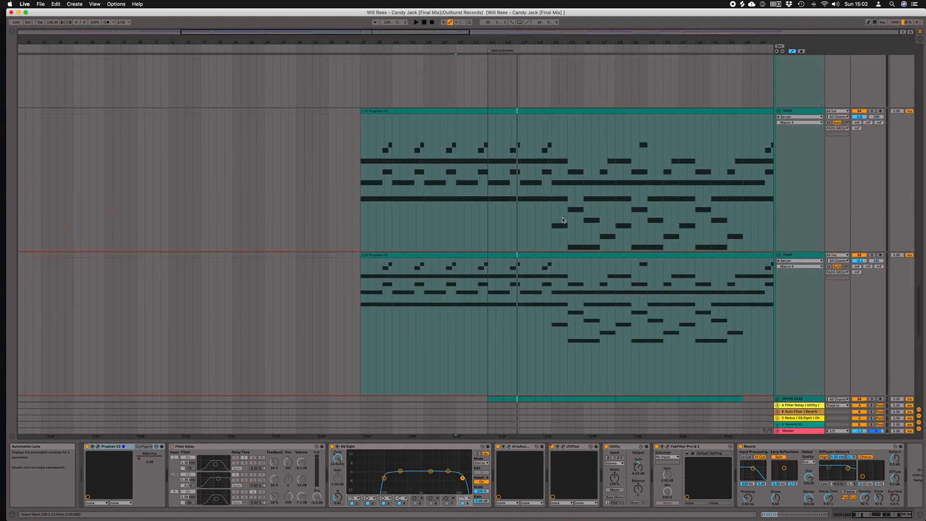
- Play the full mix from the start of the breakdown at bar 113 on the upper PADS track
{"action": "left_click", "coordinate": [490, 209]}
{"action": "key", "text": "space"}
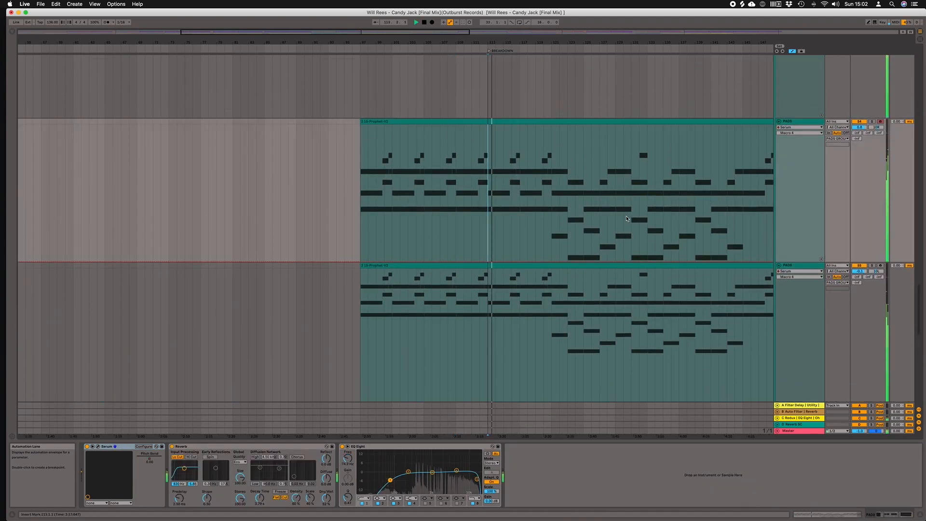
{"action": "scroll", "coordinate": [624, 225], "scroll_direction": "up", "scroll_amount": 3}
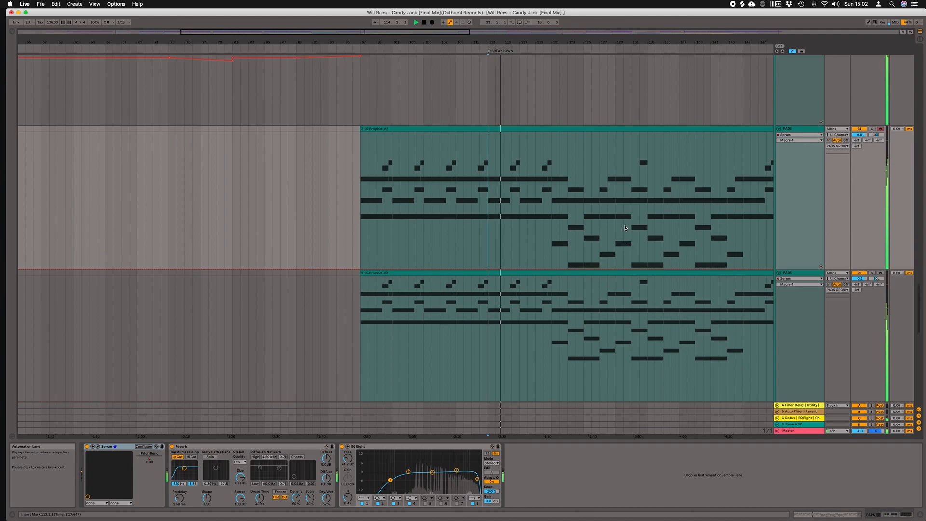
{"action": "scroll", "coordinate": [625, 225], "scroll_direction": "up", "scroll_amount": 7}
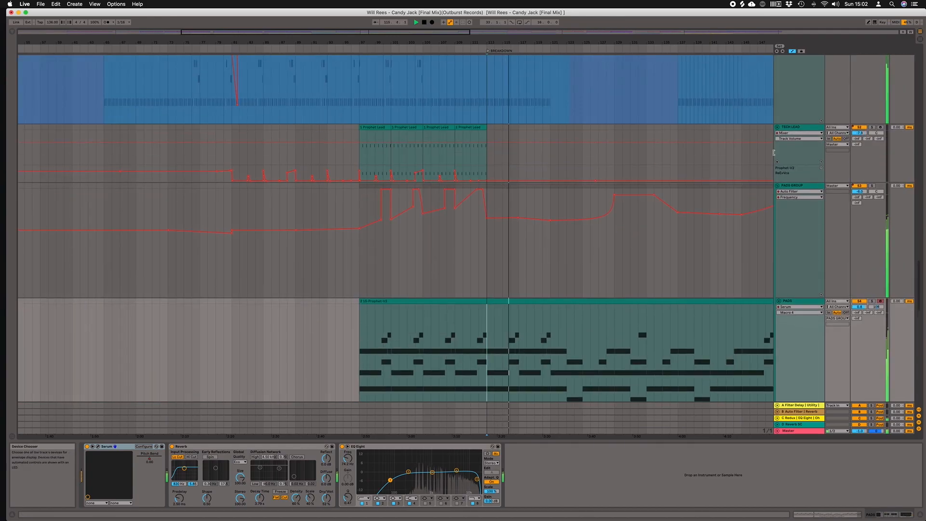
- Fold the PADS GROUP, TECH LEAD, DRONE BASS, unfolded VOCAL STAB and (Freeze tail) tracks
{"action": "left_click", "coordinate": [777, 185]}
{"action": "left_click", "coordinate": [777, 126]}
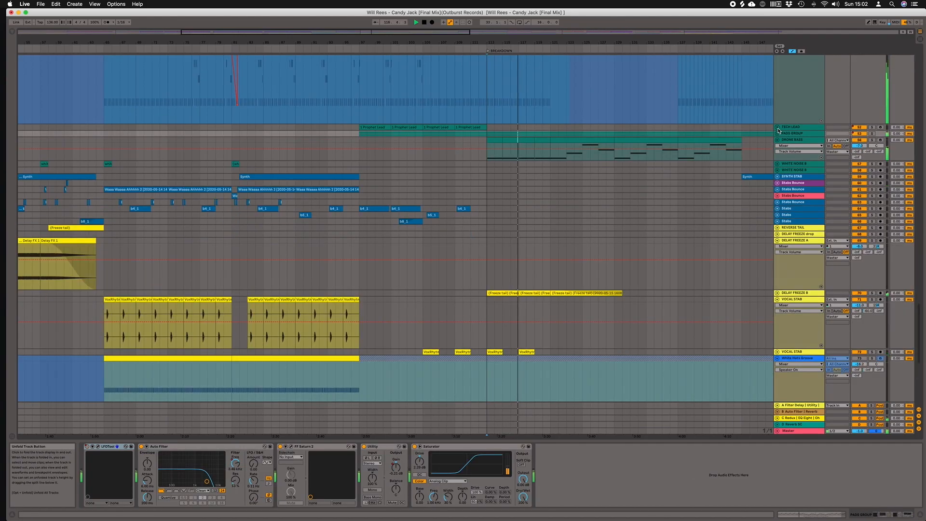
{"action": "left_click", "coordinate": [778, 139]}
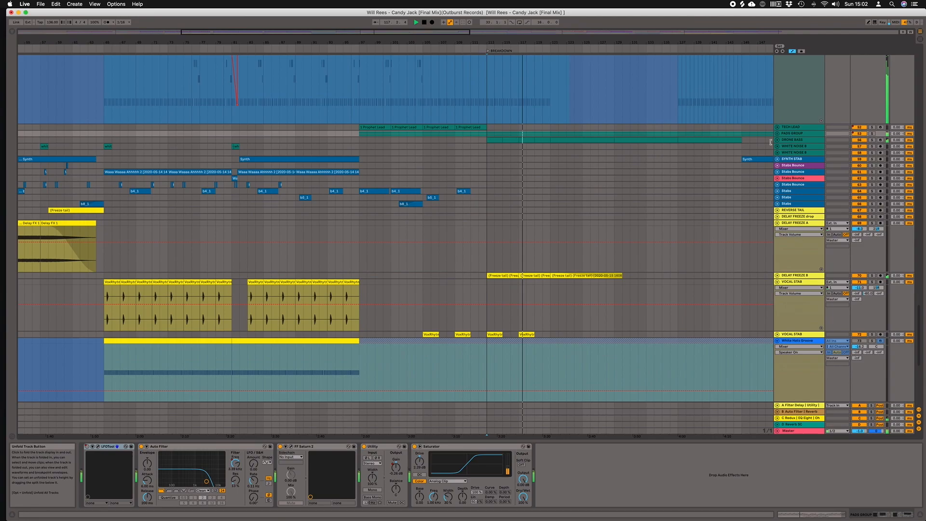
{"action": "left_click", "coordinate": [777, 282]}
{"action": "left_click", "coordinate": [777, 366]}
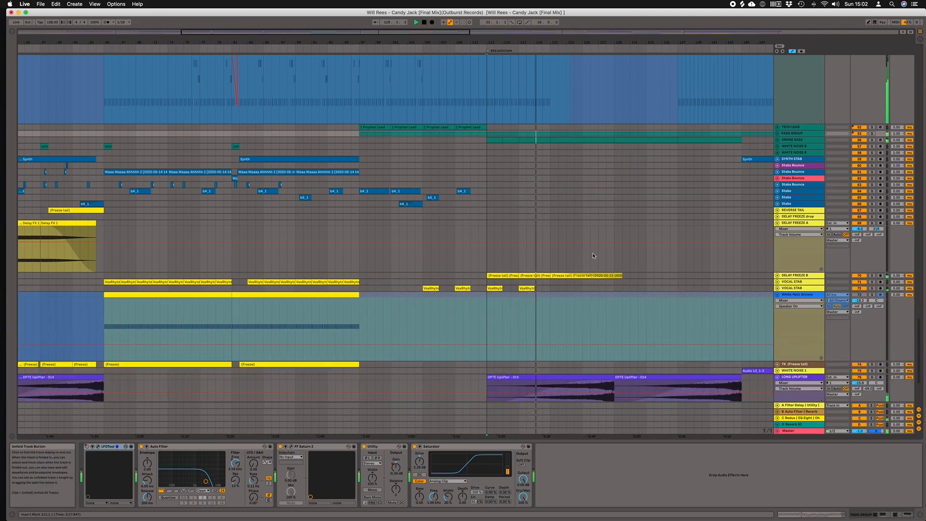
- Unfold and refold the LEADS GROUP above PROPHET LEAD, and solo the PADS GROUP
{"action": "scroll", "coordinate": [598, 264], "scroll_direction": "up", "scroll_amount": 10}
{"action": "scroll", "coordinate": [599, 264], "scroll_direction": "down", "scroll_amount": 1}
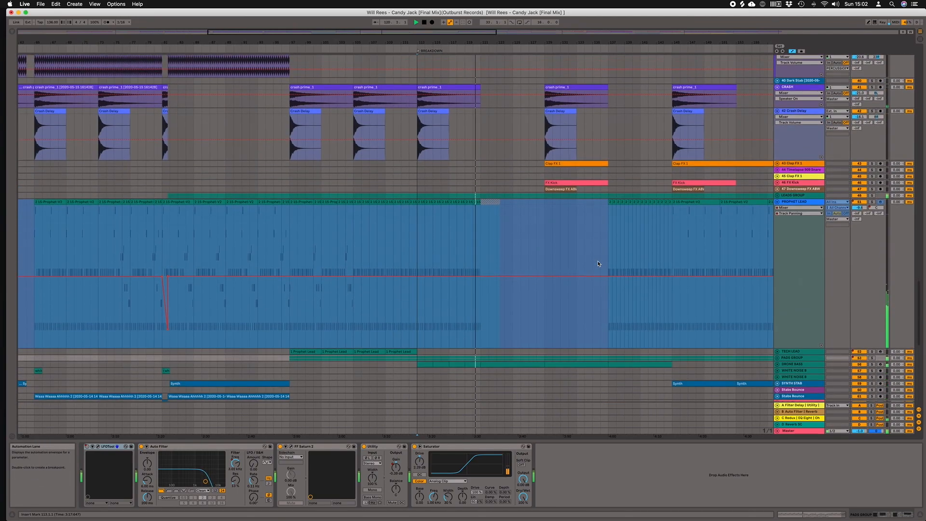
{"action": "left_click", "coordinate": [777, 197]}
{"action": "left_click", "coordinate": [777, 197]}
{"action": "scroll", "coordinate": [776, 251], "scroll_direction": "down", "scroll_amount": 2}
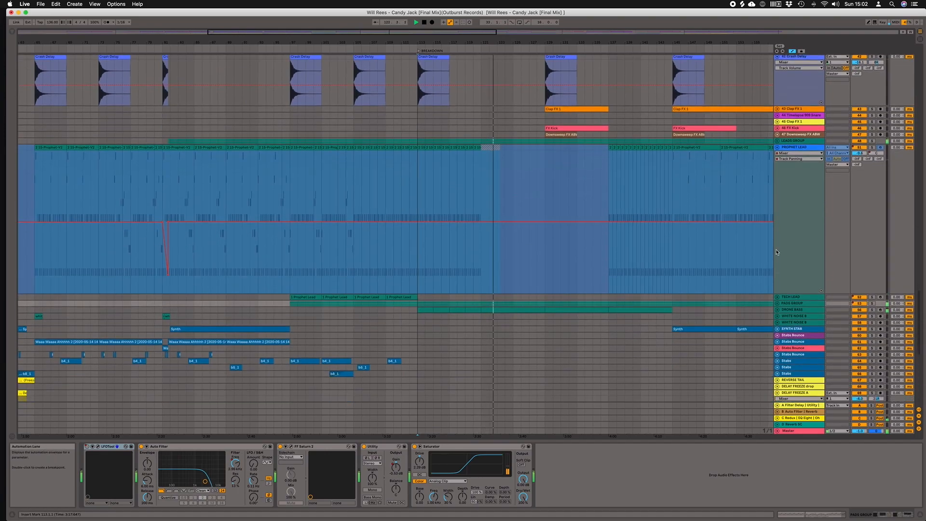
{"action": "left_click", "coordinate": [872, 303]}
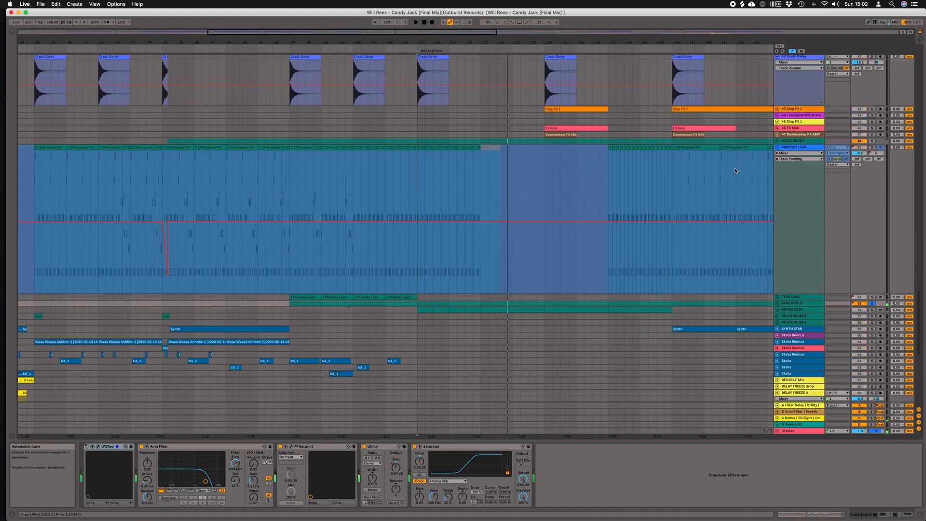
- Play the soloed group material from bar 121 and unfold the DELAY FREEZE B track
{"action": "left_click", "coordinate": [485, 266]}
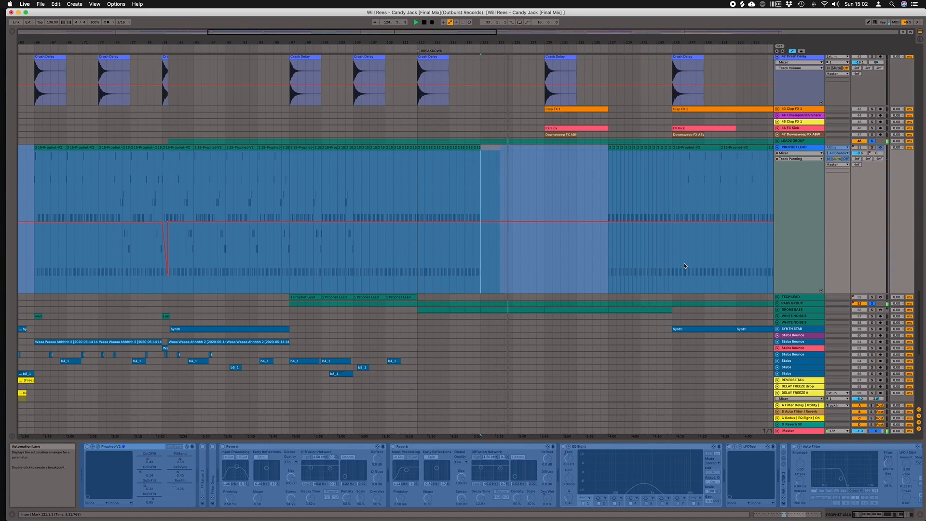
{"action": "scroll", "coordinate": [685, 266], "scroll_direction": "down", "scroll_amount": 10}
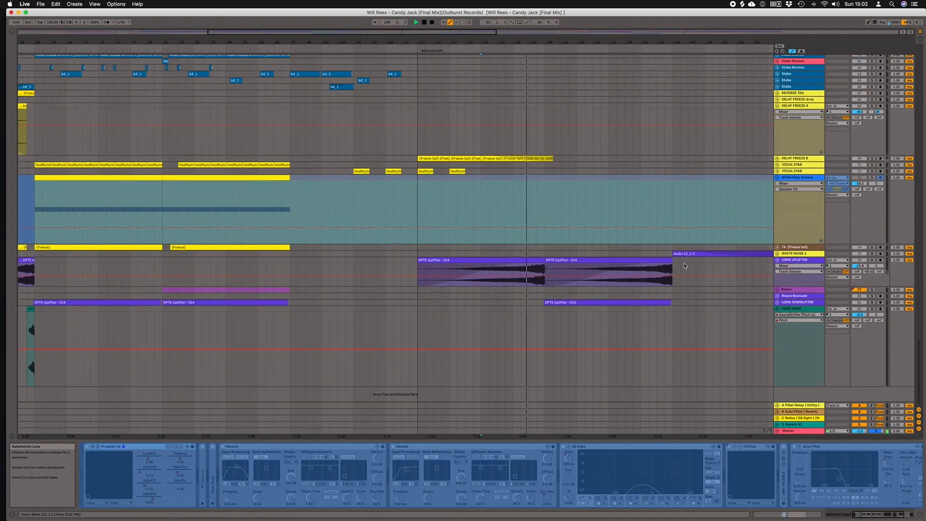
{"action": "scroll", "coordinate": [684, 266], "scroll_direction": "up", "scroll_amount": 4}
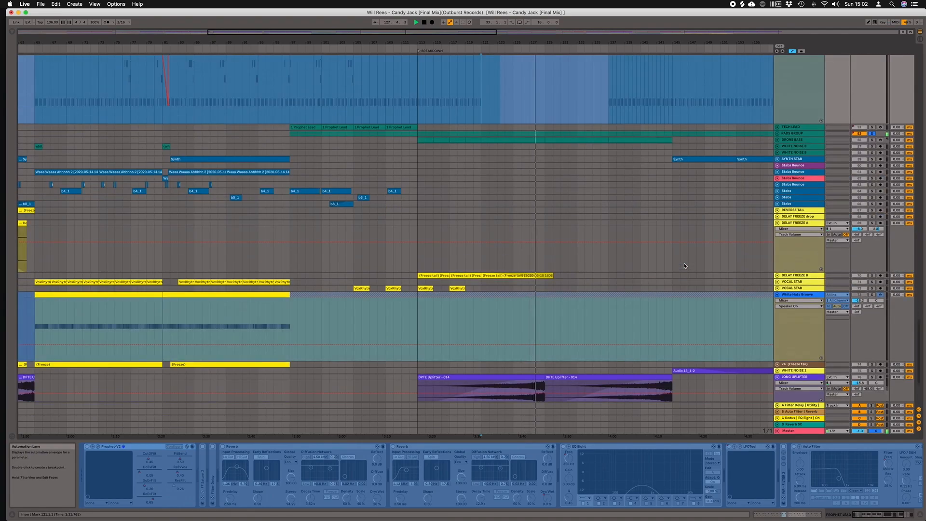
{"action": "left_click", "coordinate": [777, 275]}
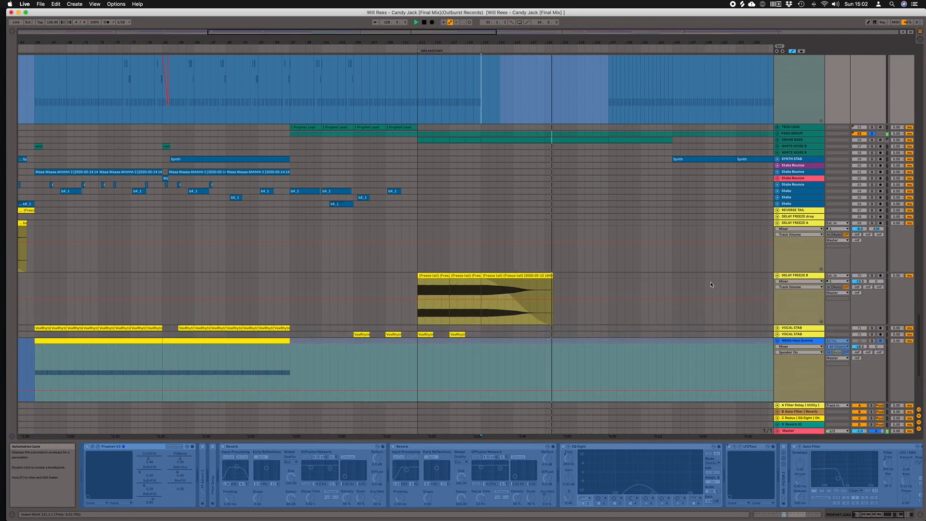
{"action": "scroll", "coordinate": [711, 282], "scroll_direction": "right", "scroll_amount": 2}
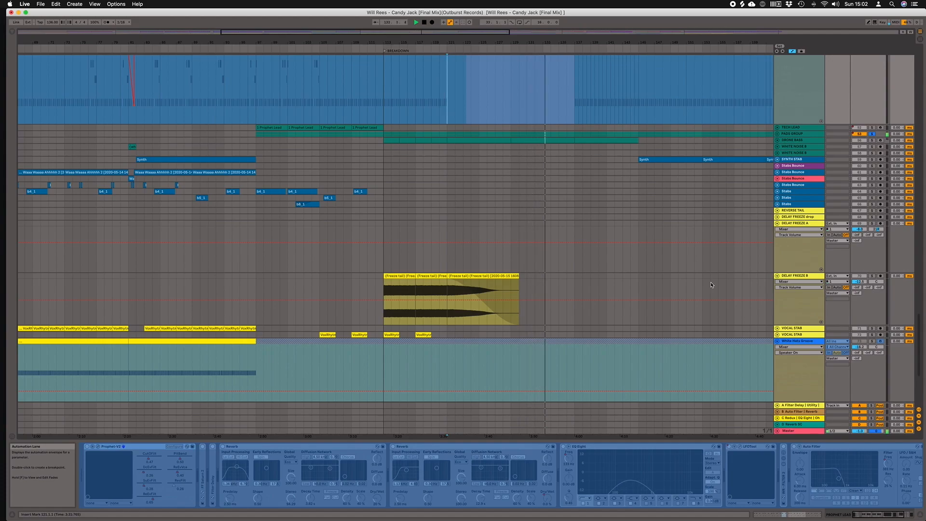
{"action": "scroll", "coordinate": [710, 284], "scroll_direction": "down", "scroll_amount": 5}
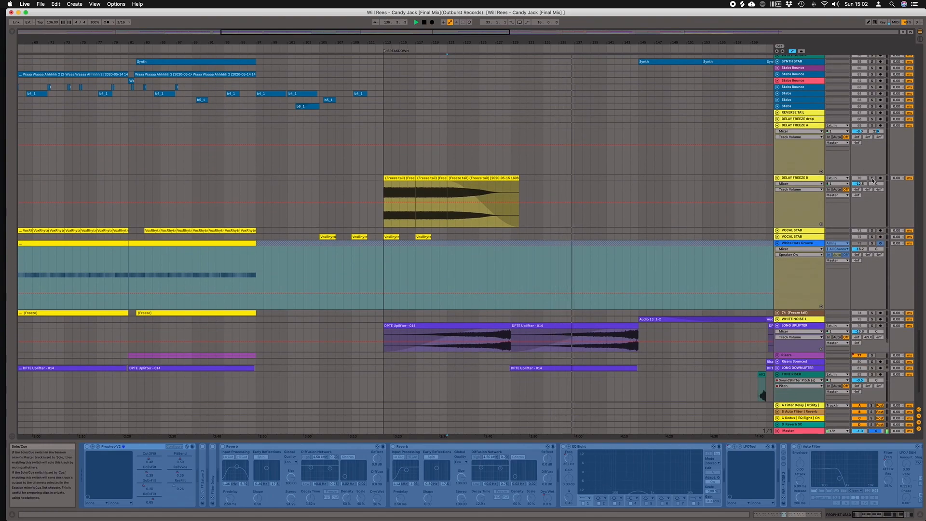
- Play the breakdown from the start of the DELAY FREEZE B clip at bar 113 with all tracks active
{"action": "left_click", "coordinate": [872, 180]}
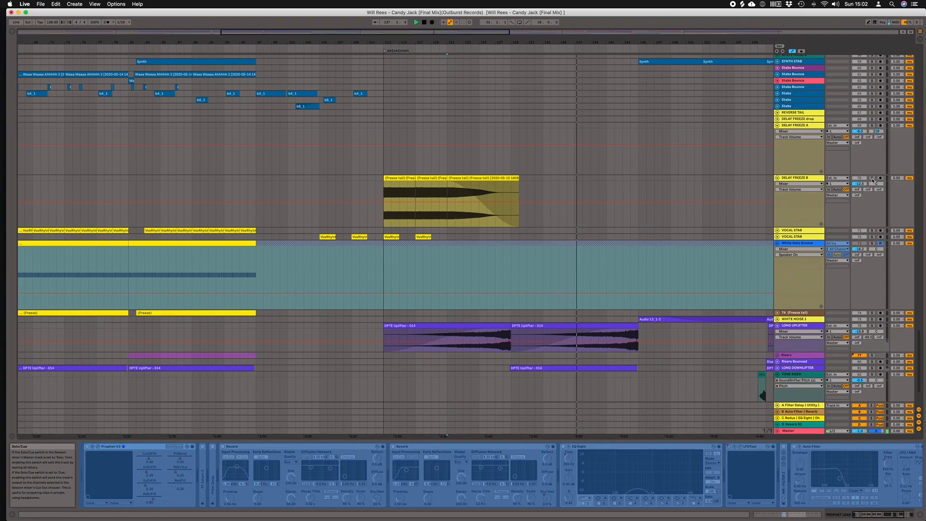
{"action": "left_click", "coordinate": [386, 191]}
{"action": "scroll", "coordinate": [575, 200], "scroll_direction": "left", "scroll_amount": 5}
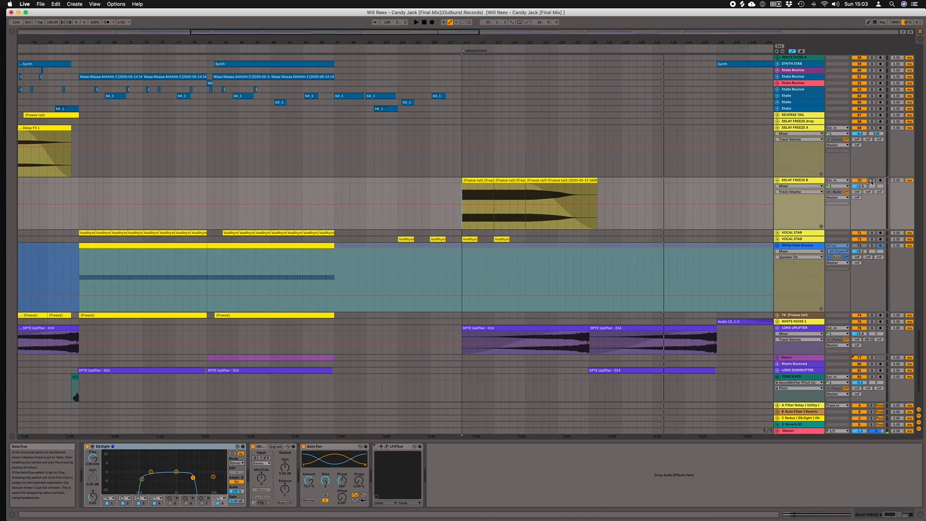
{"action": "key", "text": "space"}
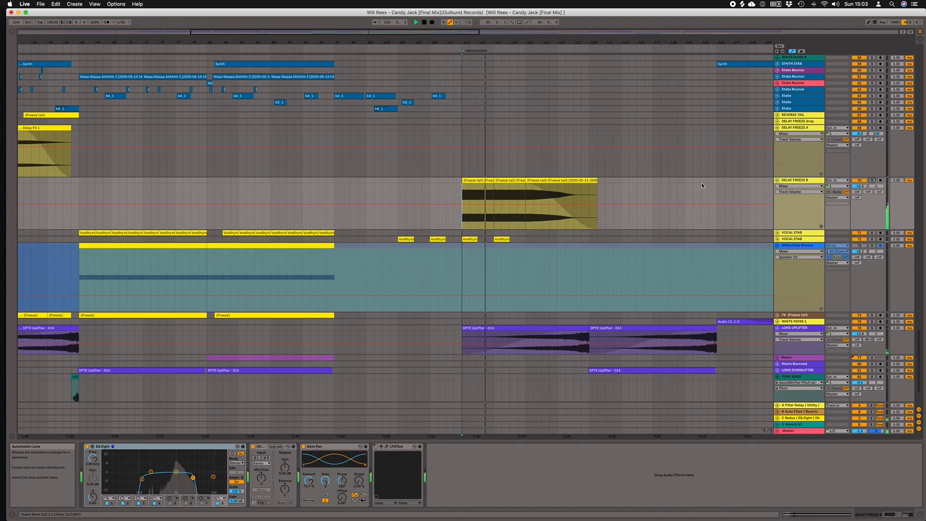
- Play the full mix from bar 136 on the PROPHET LEAD track
{"action": "scroll", "coordinate": [703, 182], "scroll_direction": "right", "scroll_amount": 3}
{"action": "scroll", "coordinate": [703, 184], "scroll_direction": "down", "scroll_amount": 3}
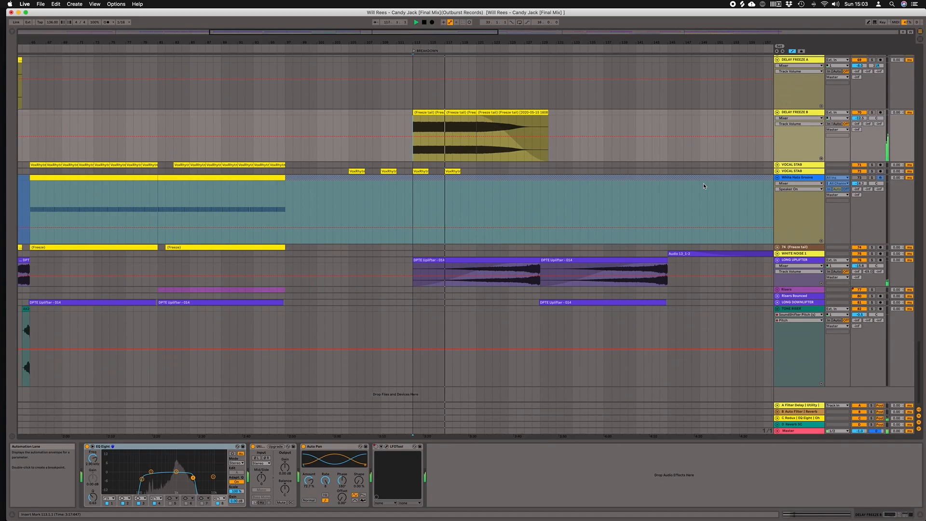
{"action": "scroll", "coordinate": [703, 183], "scroll_direction": "right", "scroll_amount": 3}
{"action": "scroll", "coordinate": [627, 174], "scroll_direction": "up", "scroll_amount": 10}
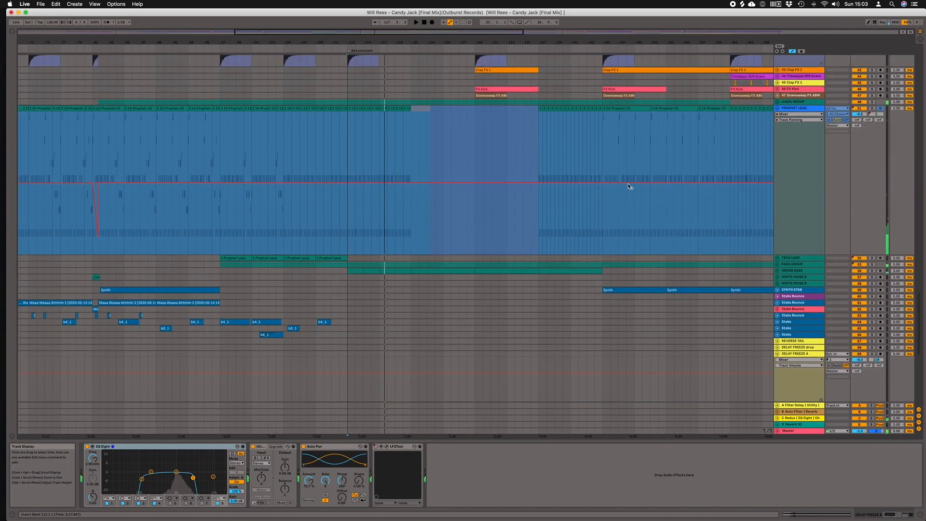
{"action": "left_click", "coordinate": [533, 157]}
{"action": "scroll", "coordinate": [538, 154], "scroll_direction": "up", "scroll_amount": 6}
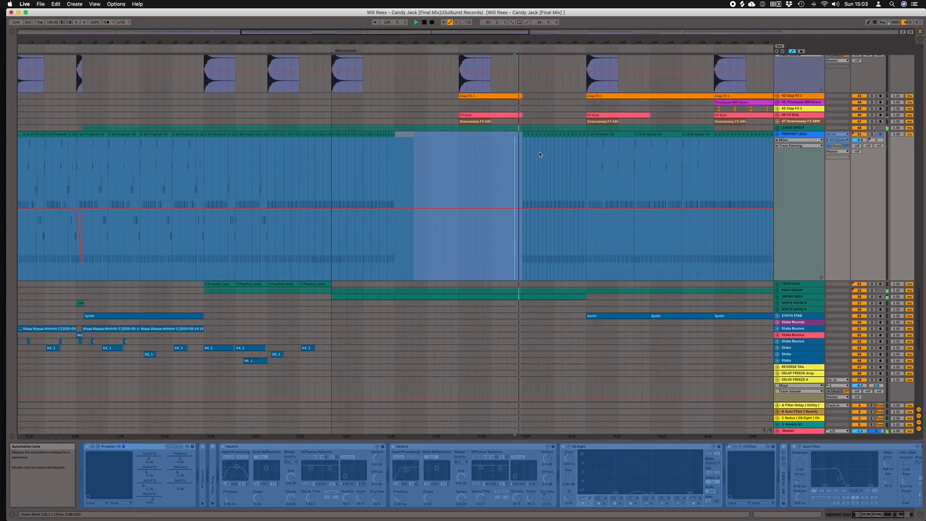
- Unfold the 43 Clap FX 1 track and place the insert marker on it at bar 145
{"action": "scroll", "coordinate": [542, 155], "scroll_direction": "up", "scroll_amount": 1}
{"action": "scroll", "coordinate": [543, 155], "scroll_direction": "right", "scroll_amount": 2}
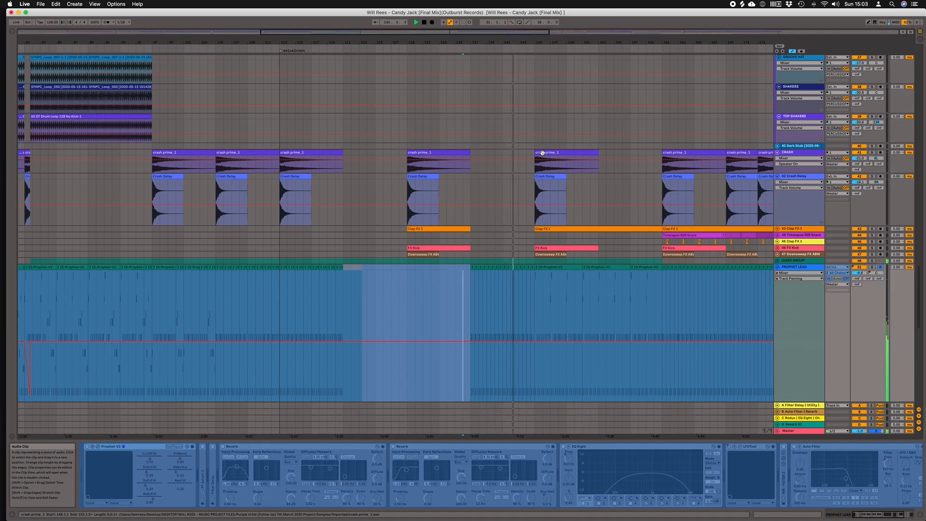
{"action": "left_click", "coordinate": [776, 229]}
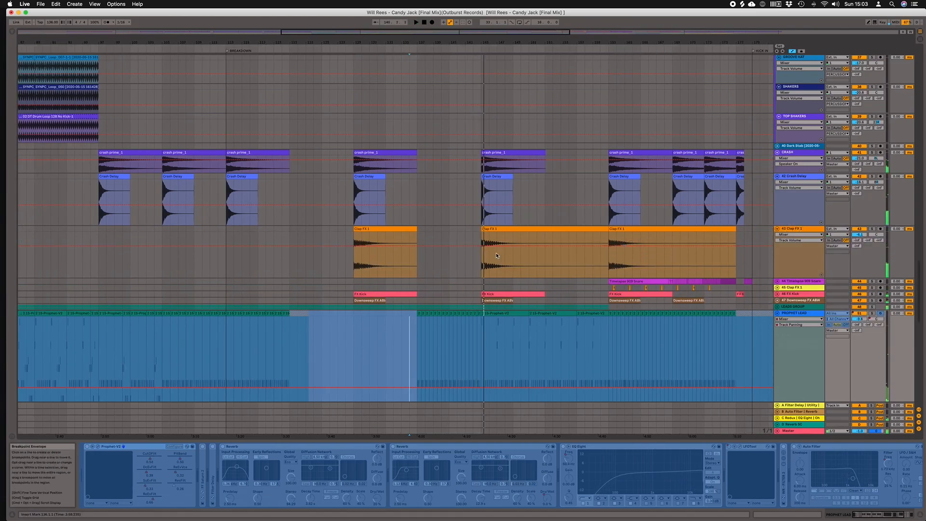
{"action": "left_click", "coordinate": [483, 265]}
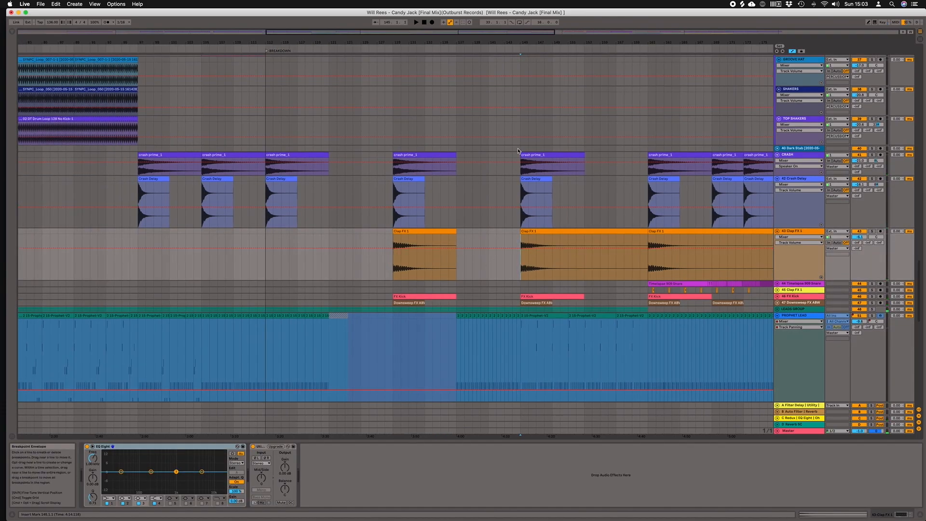
- Solo the 43 Clap FX 1 track and play it from bar 145
{"action": "scroll", "coordinate": [579, 232], "scroll_direction": "left", "scroll_amount": 3}
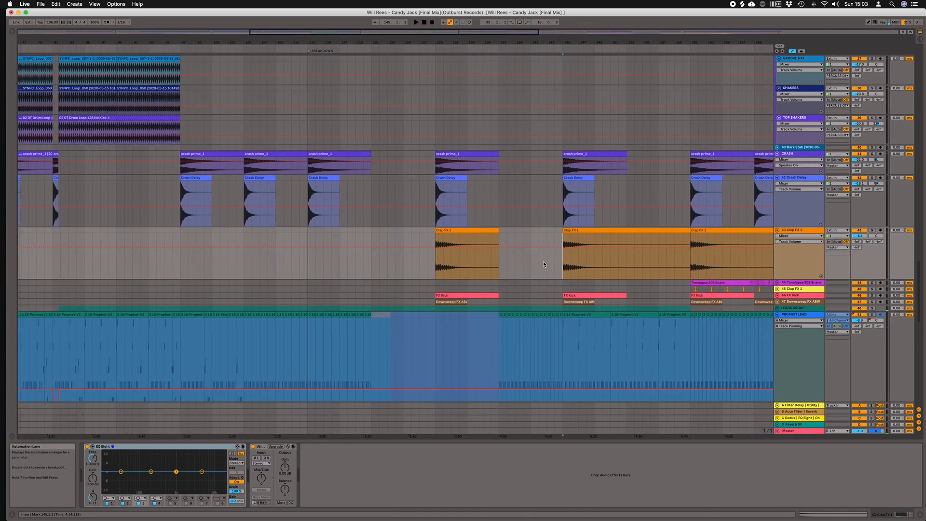
{"action": "scroll", "coordinate": [567, 260], "scroll_direction": "right", "scroll_amount": 5}
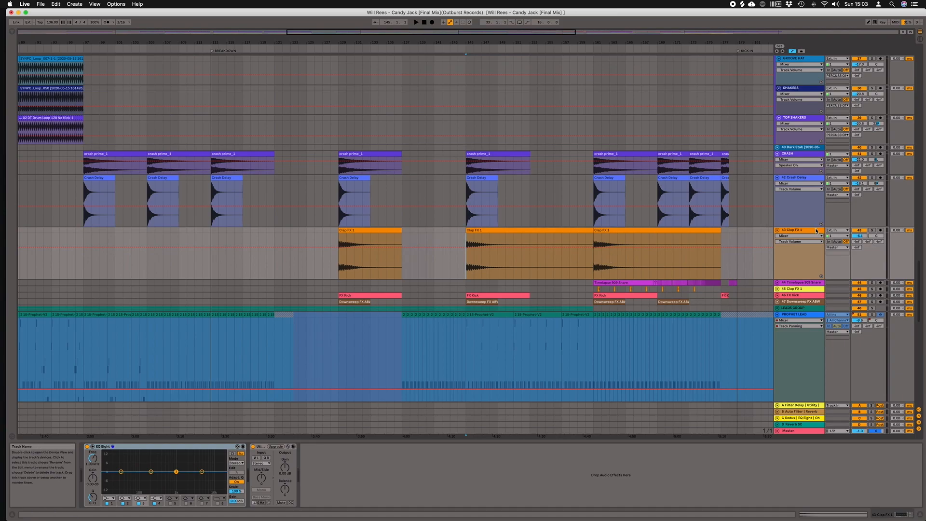
{"action": "scroll", "coordinate": [726, 263], "scroll_direction": "left", "scroll_amount": 3}
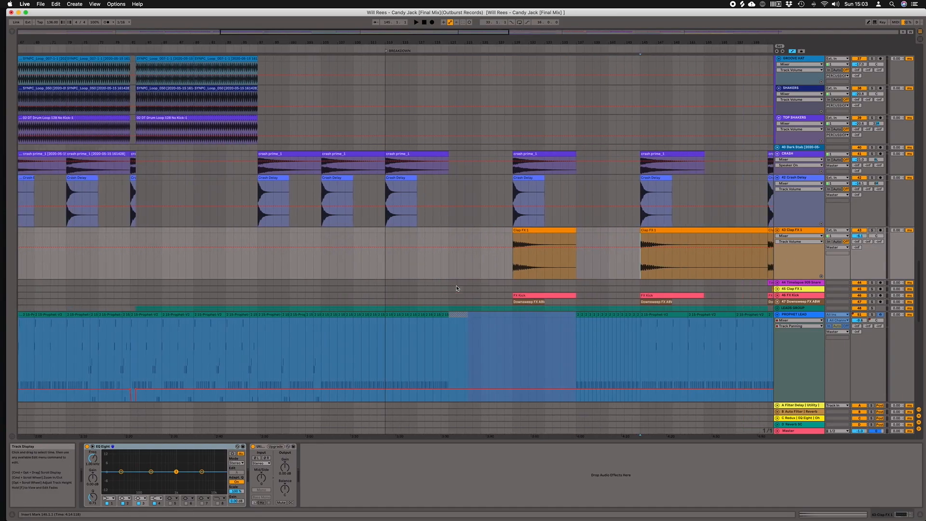
{"action": "scroll", "coordinate": [725, 261], "scroll_direction": "right", "scroll_amount": 2}
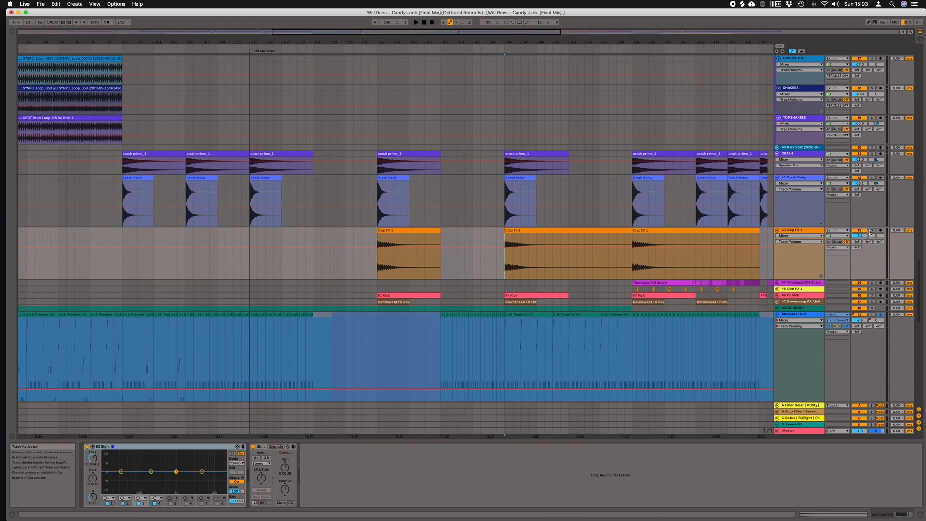
{"action": "left_click", "coordinate": [872, 230]}
{"action": "scroll", "coordinate": [425, 270], "scroll_direction": "left", "scroll_amount": 15}
{"action": "scroll", "coordinate": [426, 272], "scroll_direction": "right", "scroll_amount": 20}
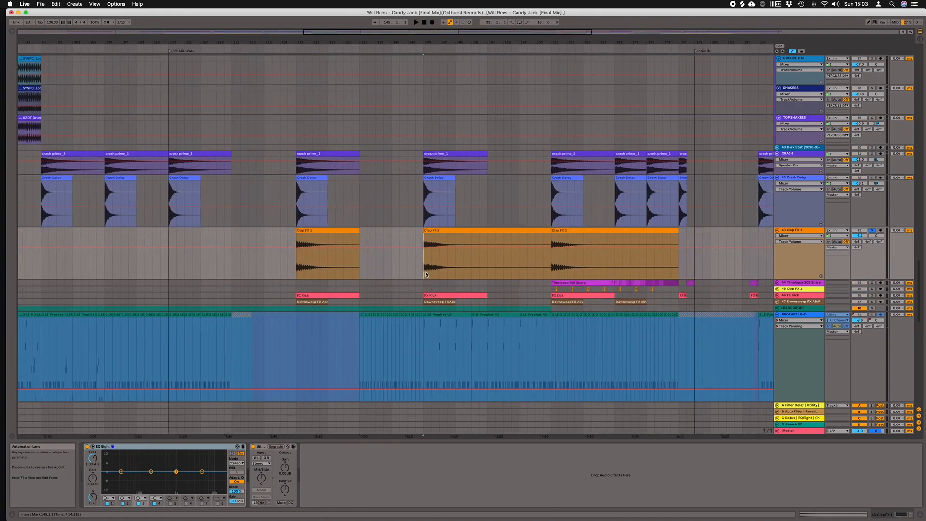
{"action": "scroll", "coordinate": [426, 271], "scroll_direction": "right", "scroll_amount": 2}
{"action": "key", "text": "space"}
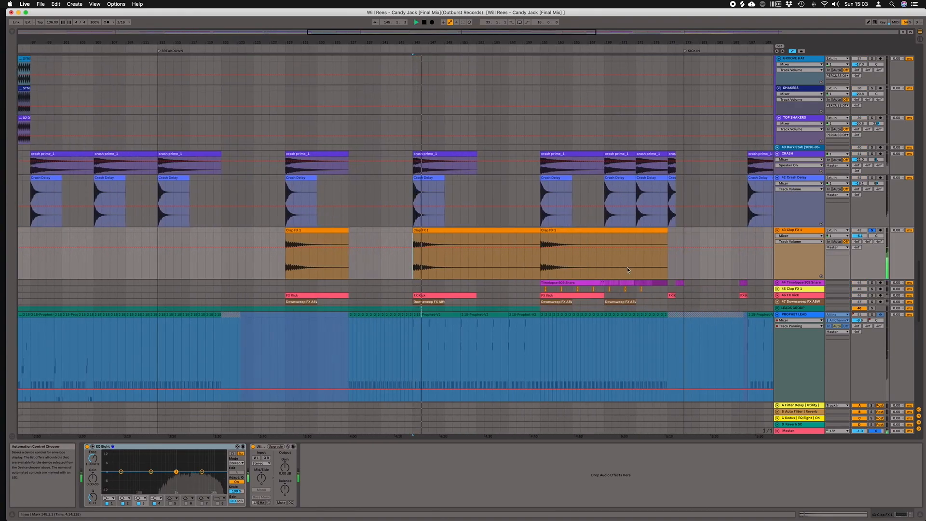
- Unfold the 46 FX Kick track and play it soloed together with the 47 Downsweep FX track
{"action": "left_click", "coordinate": [776, 295]}
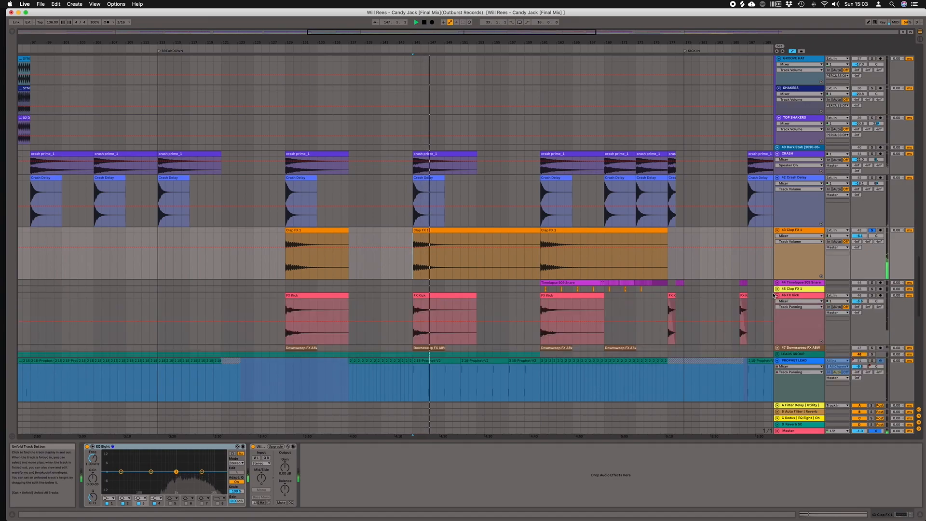
{"action": "scroll", "coordinate": [695, 295], "scroll_direction": "down", "scroll_amount": 4}
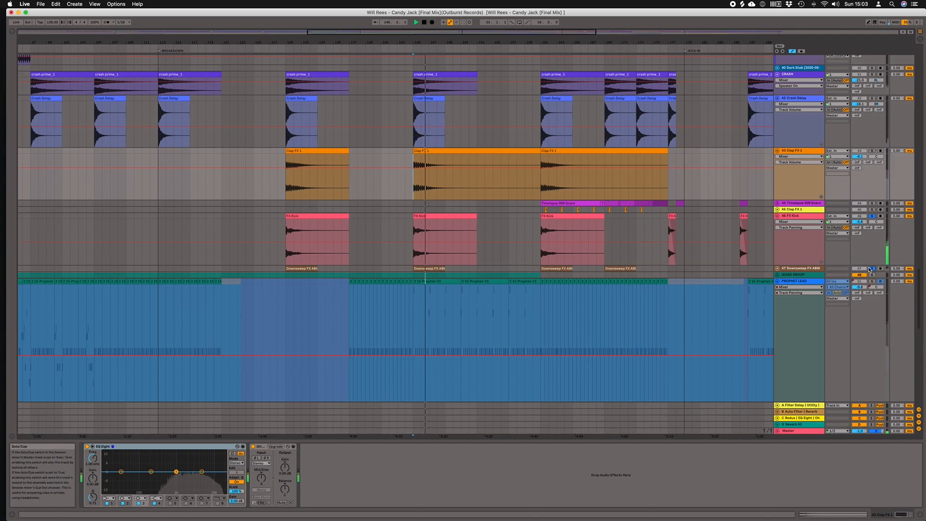
{"action": "scroll", "coordinate": [869, 270], "scroll_direction": "up", "scroll_amount": 2}
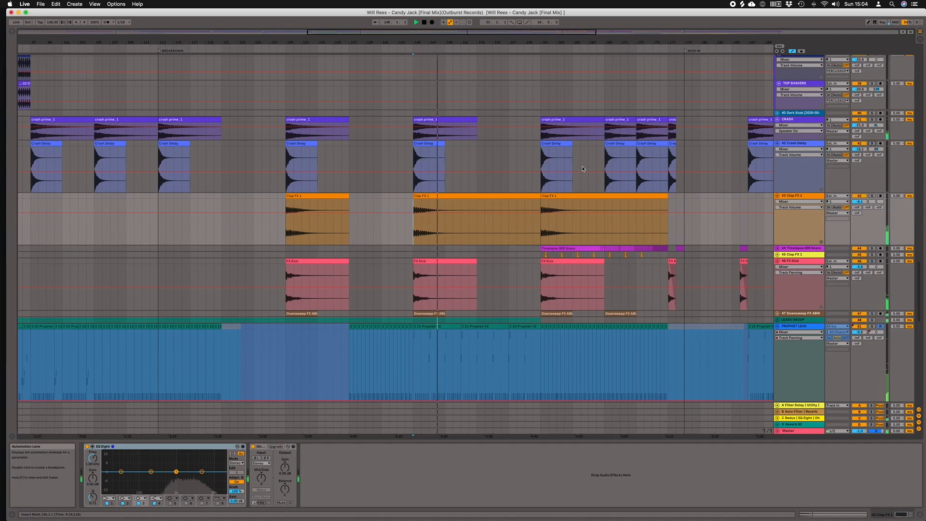
- Play the full mix from bar 145 while examining the percussion, crash, FX and synth tracks in the breakdown
{"action": "scroll", "coordinate": [586, 171], "scroll_direction": "right", "scroll_amount": 3}
{"action": "scroll", "coordinate": [593, 178], "scroll_direction": "up", "scroll_amount": 2}
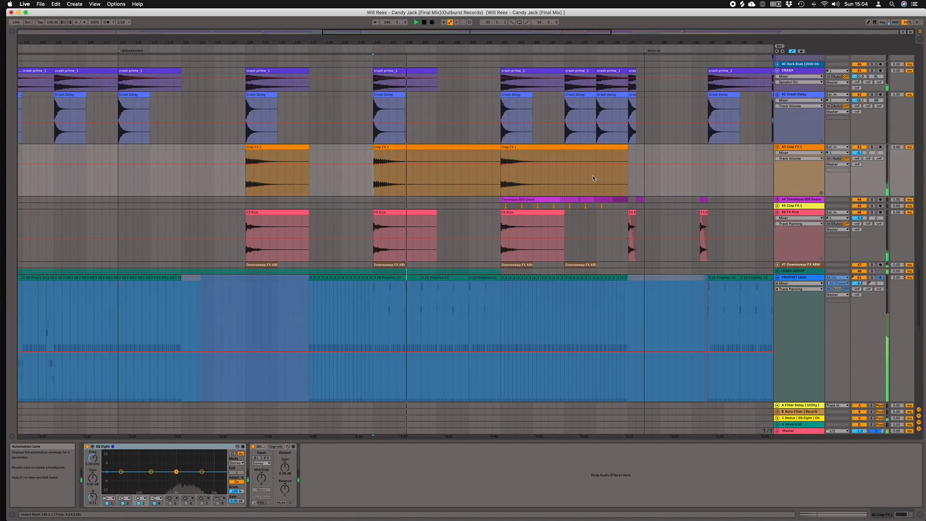
{"action": "scroll", "coordinate": [593, 178], "scroll_direction": "left", "scroll_amount": 3}
{"action": "scroll", "coordinate": [593, 178], "scroll_direction": "up", "scroll_amount": 4}
{"action": "scroll", "coordinate": [593, 178], "scroll_direction": "up", "scroll_amount": 10}
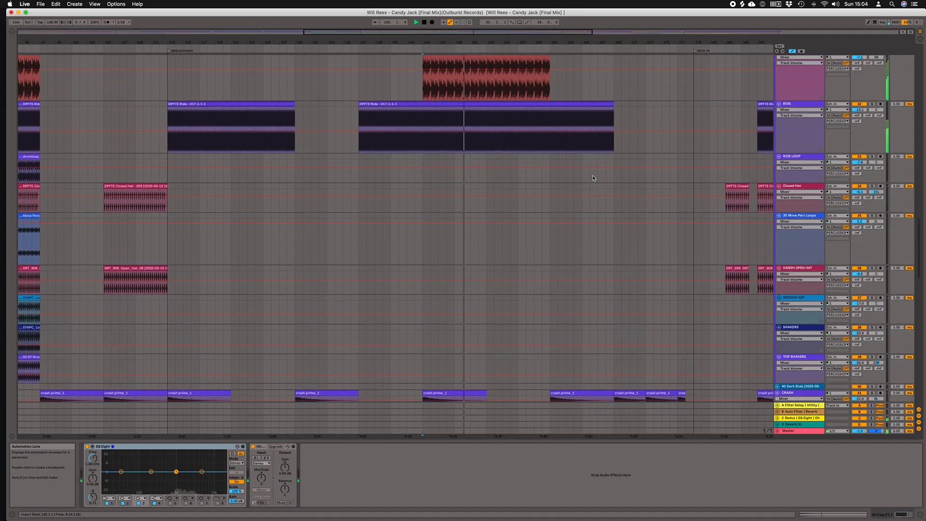
{"action": "scroll", "coordinate": [593, 178], "scroll_direction": "down", "scroll_amount": 10}
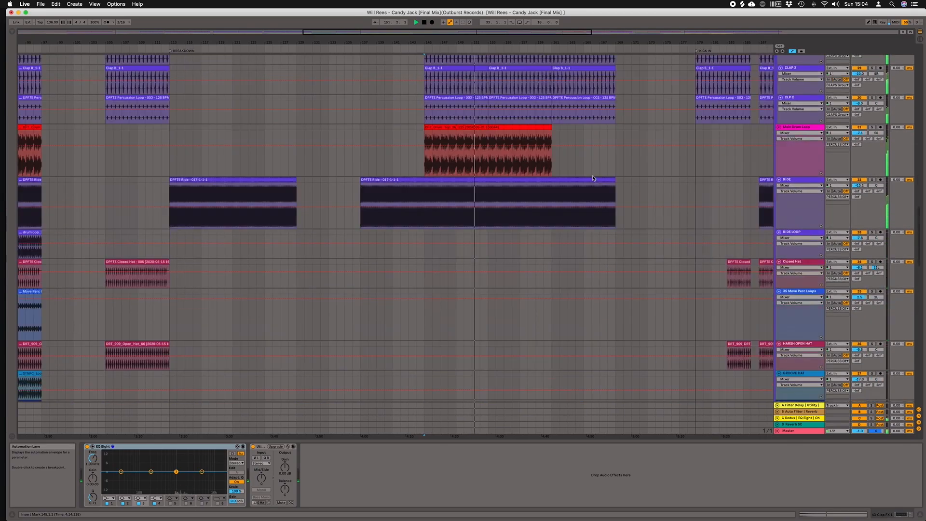
{"action": "scroll", "coordinate": [594, 178], "scroll_direction": "down", "scroll_amount": 15}
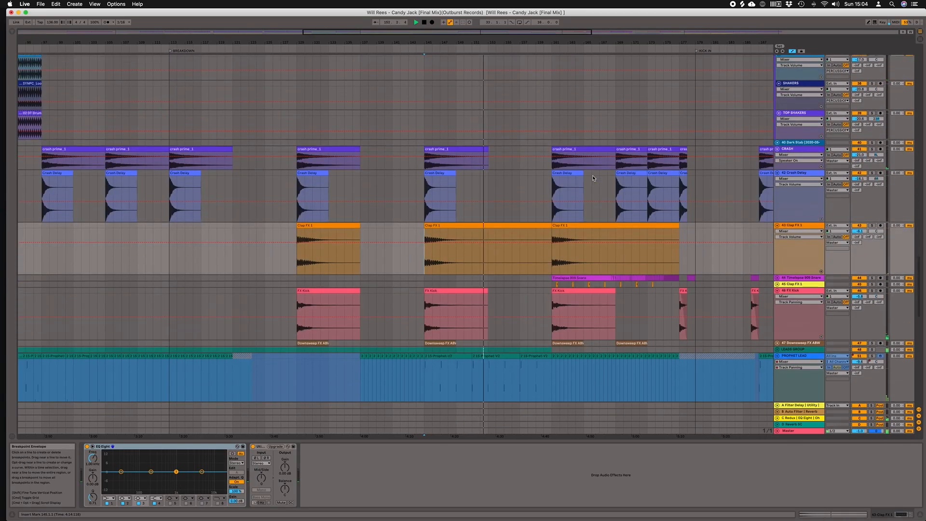
{"action": "scroll", "coordinate": [593, 179], "scroll_direction": "right", "scroll_amount": 1}
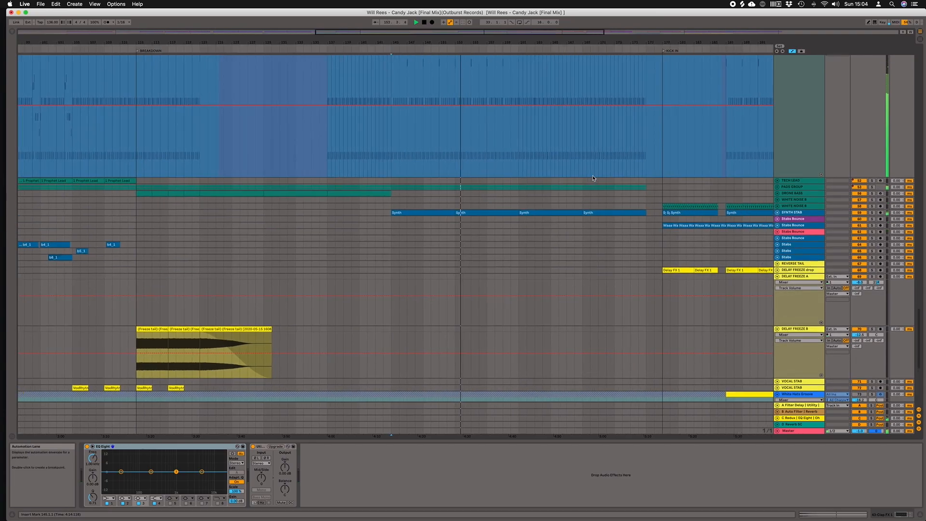
{"action": "scroll", "coordinate": [577, 177], "scroll_direction": "up", "scroll_amount": 12}
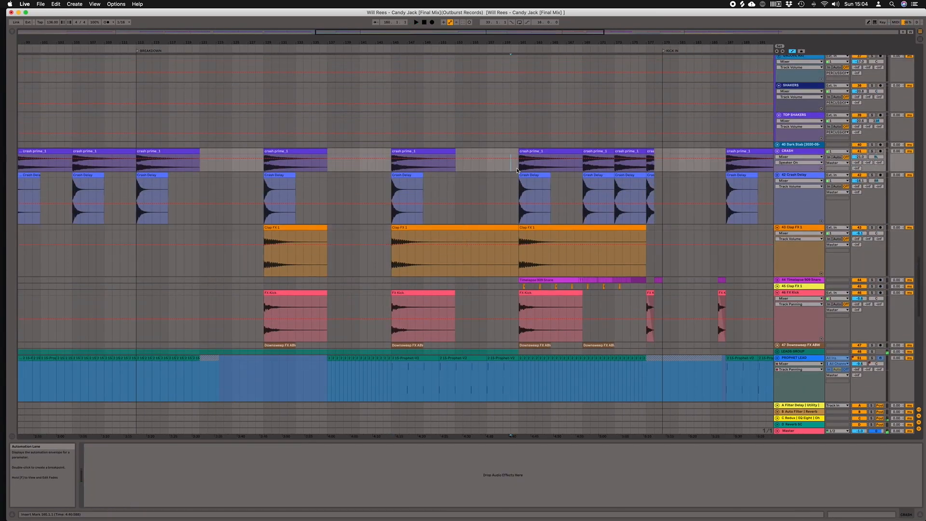
- Unfold and solo the 44 Timelapse 909 Snare track and play it from bar 161
{"action": "left_click", "coordinate": [518, 173]}
{"action": "scroll", "coordinate": [521, 174], "scroll_direction": "right", "scroll_amount": 6}
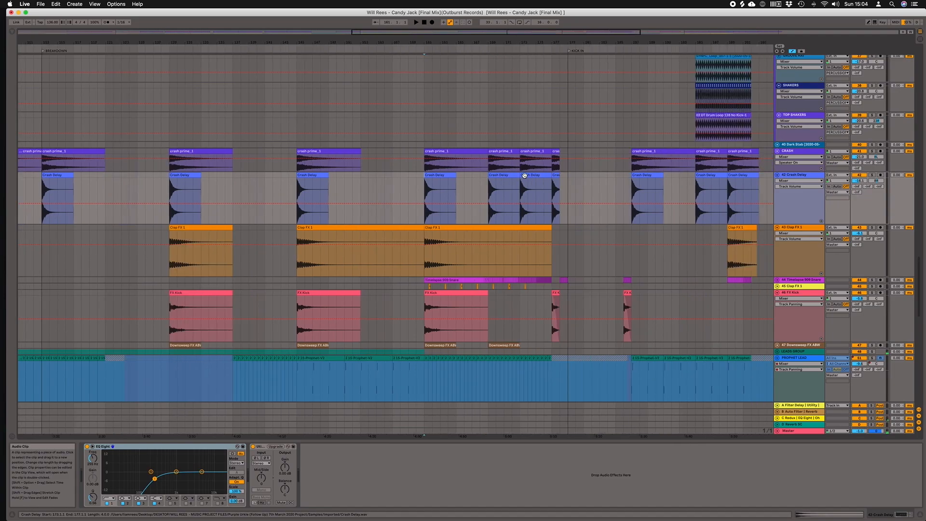
{"action": "left_click", "coordinate": [778, 280]}
{"action": "left_click", "coordinate": [872, 280]}
{"action": "key", "text": "space"}
{"action": "scroll", "coordinate": [620, 275], "scroll_direction": "left", "scroll_amount": 3}
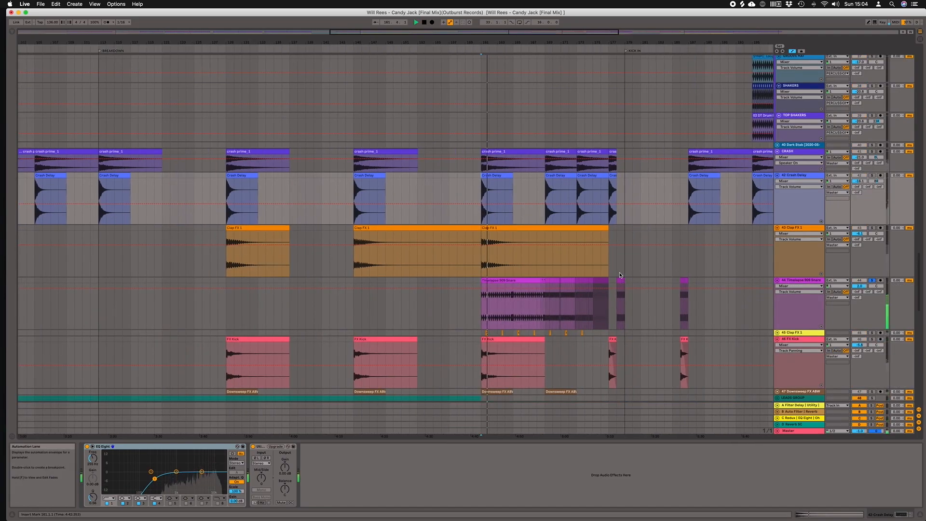
- Unfold the 45 Clap FX 1 track, add it to the solo, and replay it with the snare from bar 161
{"action": "scroll", "coordinate": [620, 275], "scroll_direction": "down", "scroll_amount": 2}
{"action": "left_click", "coordinate": [777, 317]}
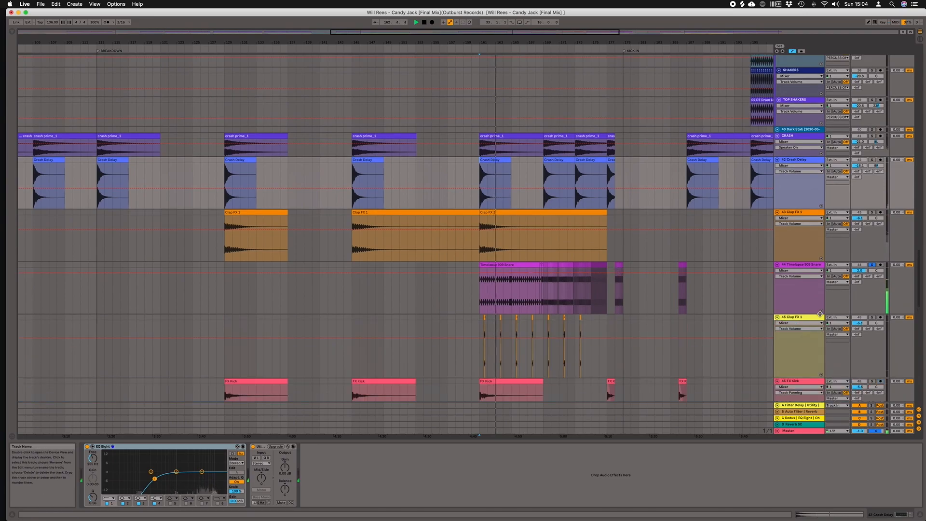
{"action": "left_click", "coordinate": [873, 317], "text": "super"}
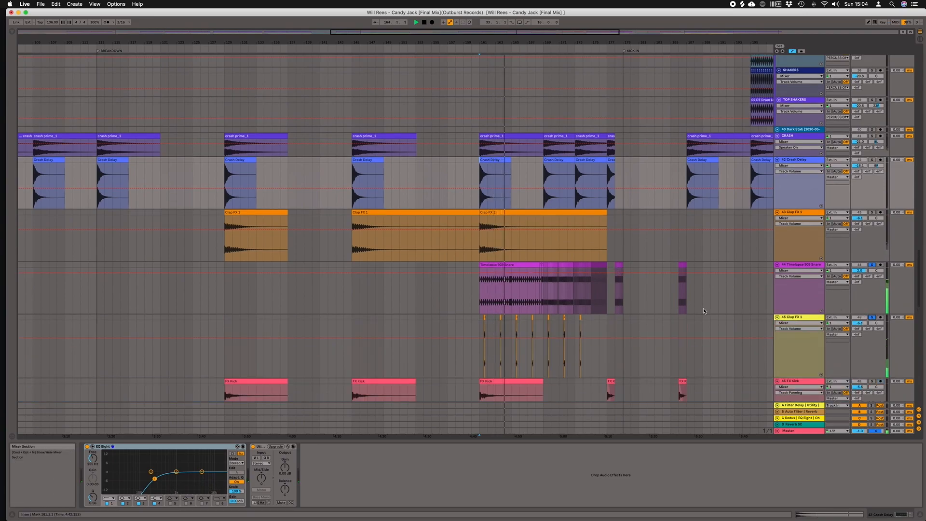
{"action": "key", "text": "space"}
{"action": "key", "text": "space"}
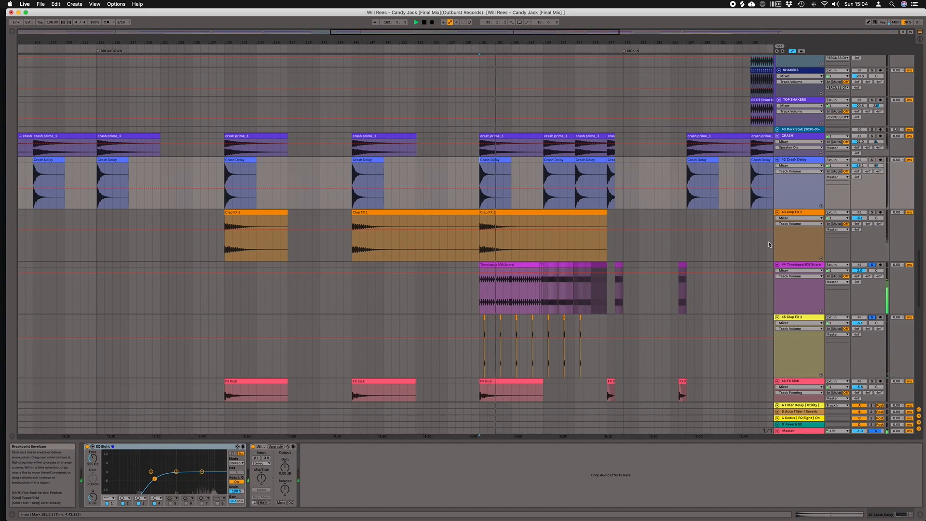
{"action": "scroll", "coordinate": [807, 220], "scroll_direction": "down", "scroll_amount": 5}
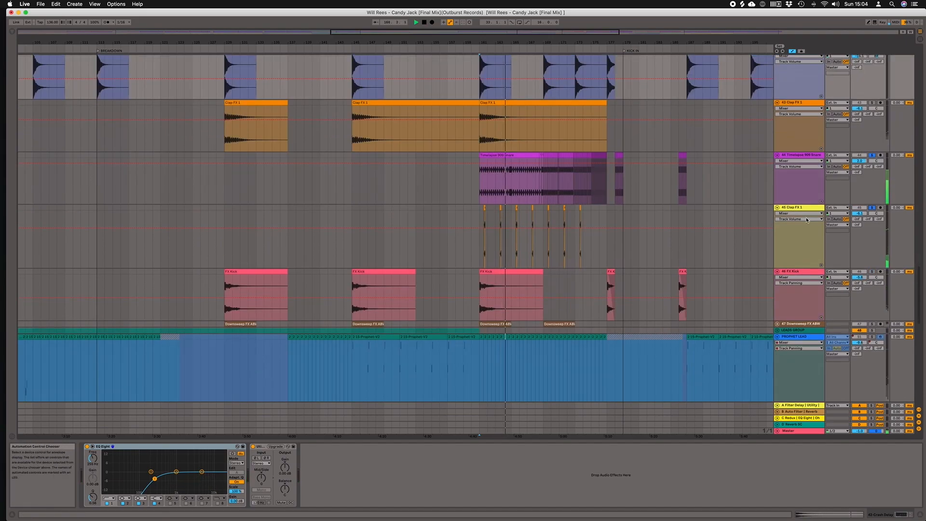
{"action": "scroll", "coordinate": [807, 220], "scroll_direction": "down", "scroll_amount": 3}
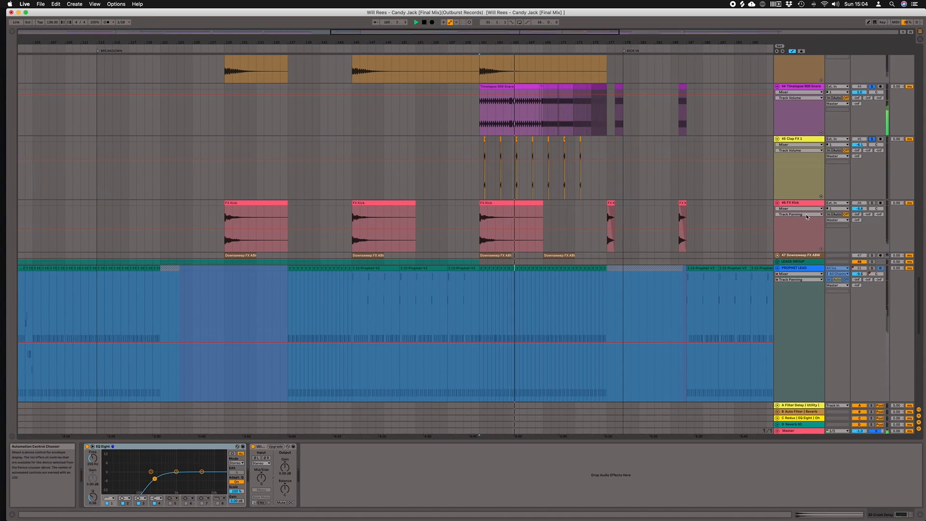
{"action": "scroll", "coordinate": [600, 238], "scroll_direction": "left", "scroll_amount": 2}
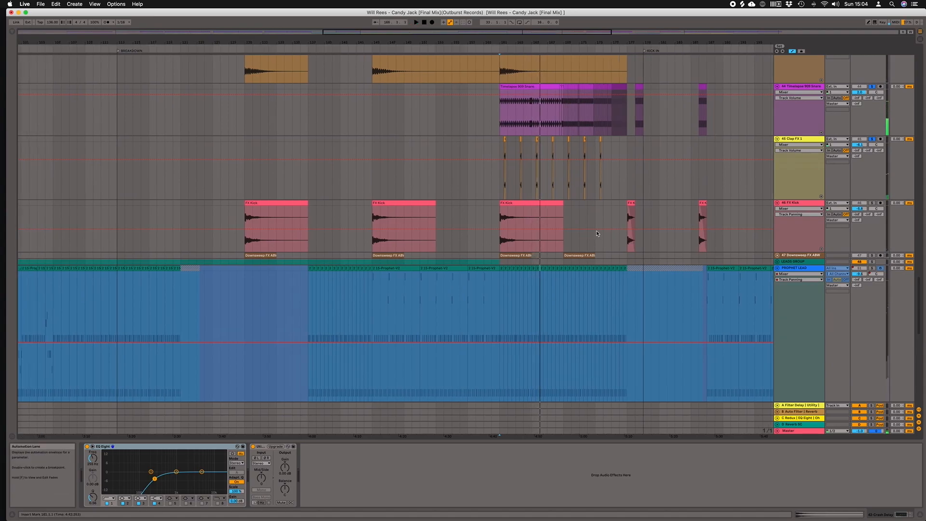
- Clear the snare and clap solos and look over the lead, synth and delay freeze tracks before the kick-in
{"action": "left_click", "coordinate": [494, 172]}
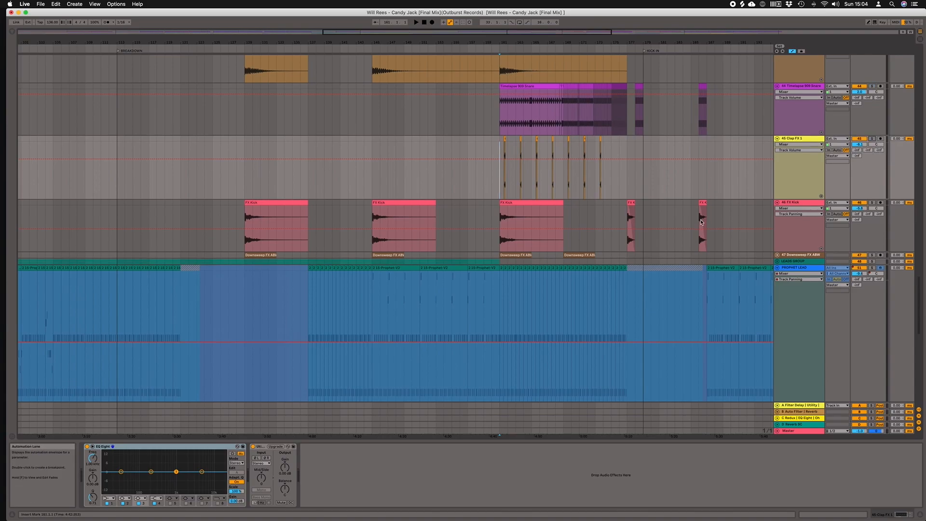
{"action": "scroll", "coordinate": [701, 222], "scroll_direction": "down", "scroll_amount": 10}
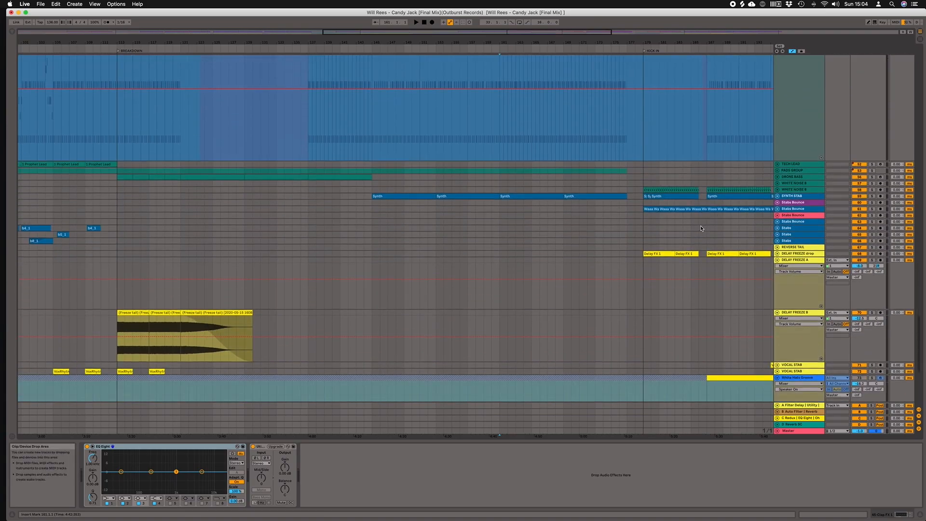
{"action": "scroll", "coordinate": [700, 224], "scroll_direction": "up", "scroll_amount": 4}
{"action": "scroll", "coordinate": [701, 225], "scroll_direction": "down", "scroll_amount": 10}
{"action": "scroll", "coordinate": [699, 225], "scroll_direction": "up", "scroll_amount": 12}
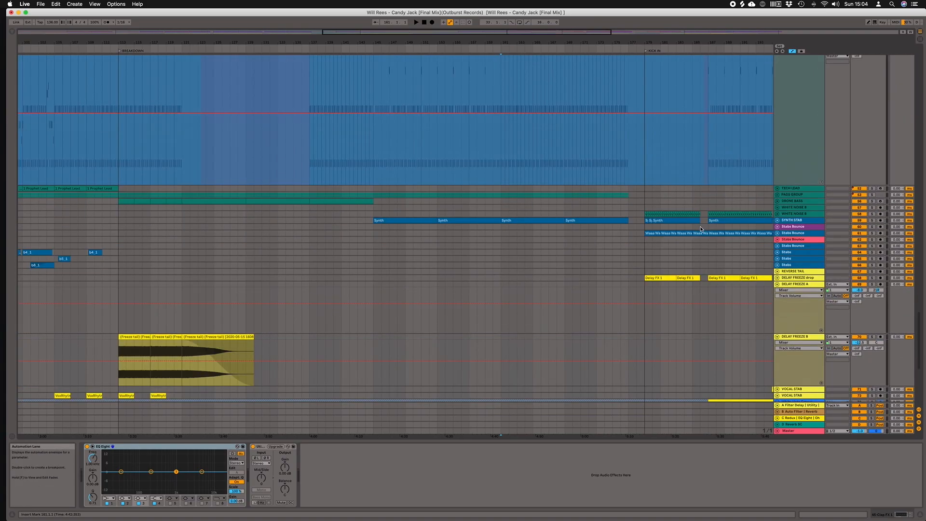
{"action": "left_click", "coordinate": [477, 237]}
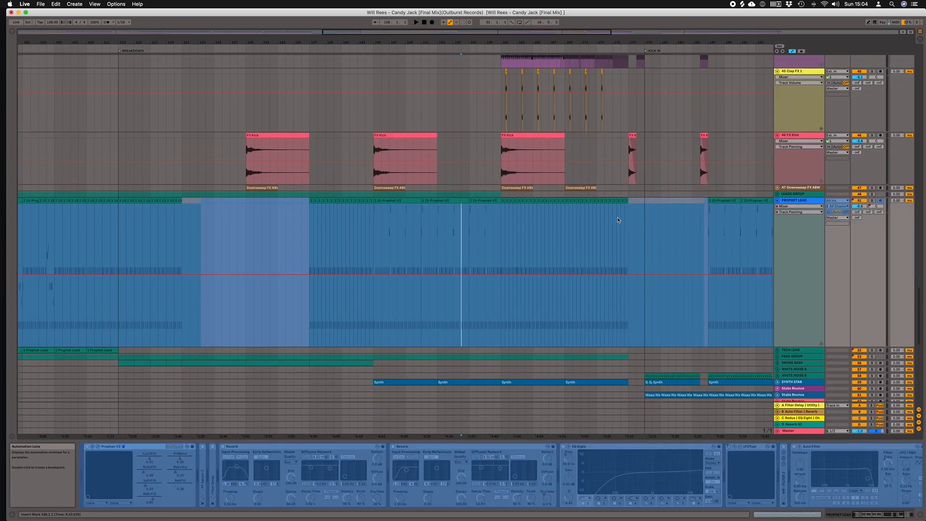
{"action": "scroll", "coordinate": [654, 231], "scroll_direction": "down", "scroll_amount": 10}
{"action": "scroll", "coordinate": [654, 231], "scroll_direction": "up", "scroll_amount": 4}
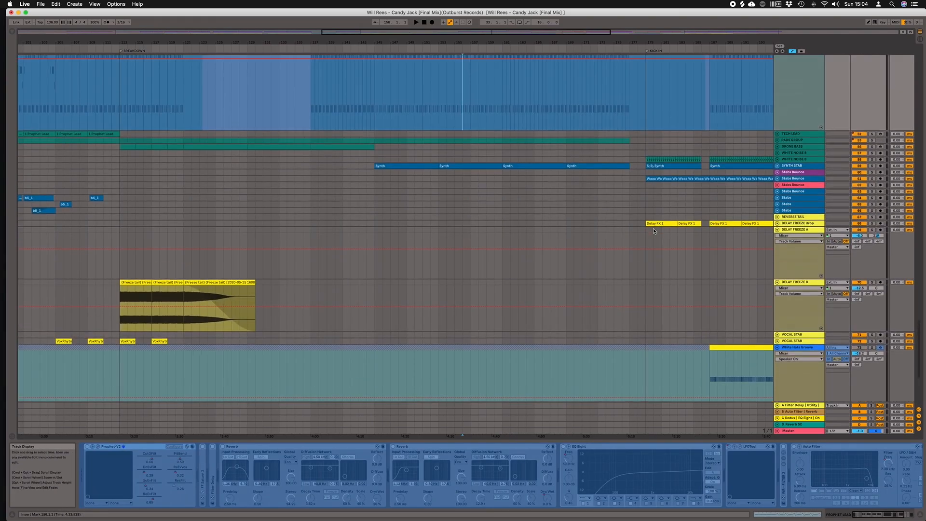
- Unfold the PADS GROUP and show the Serum Pitch Bend automation on its first PADS track
{"action": "left_click", "coordinate": [777, 141]}
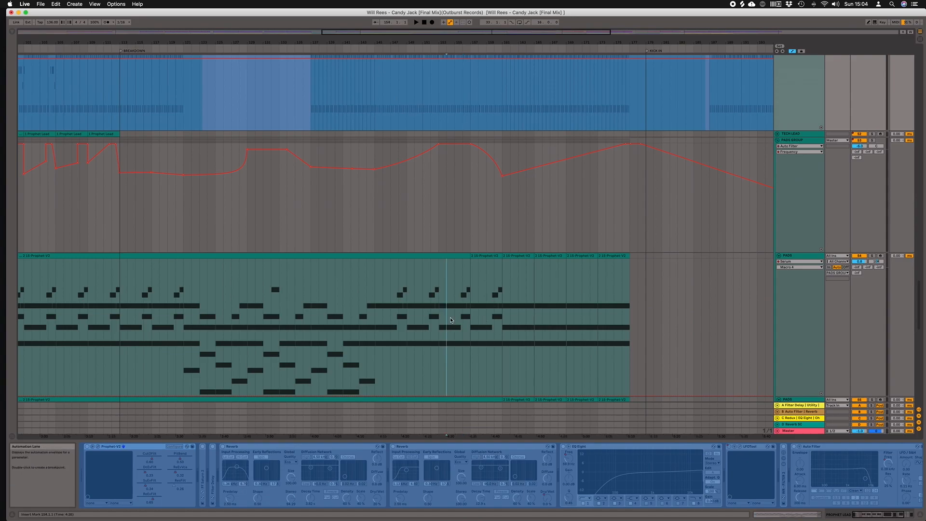
{"action": "left_click", "coordinate": [450, 320]}
{"action": "scroll", "coordinate": [795, 229], "scroll_direction": "down", "scroll_amount": 4}
{"action": "left_click", "coordinate": [796, 171]}
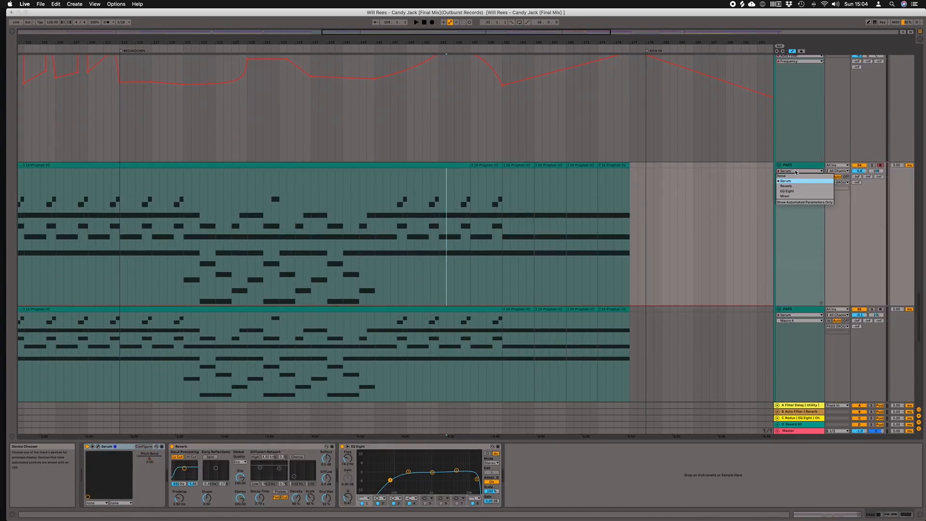
{"action": "left_click", "coordinate": [796, 177]}
{"action": "left_click", "coordinate": [797, 188]}
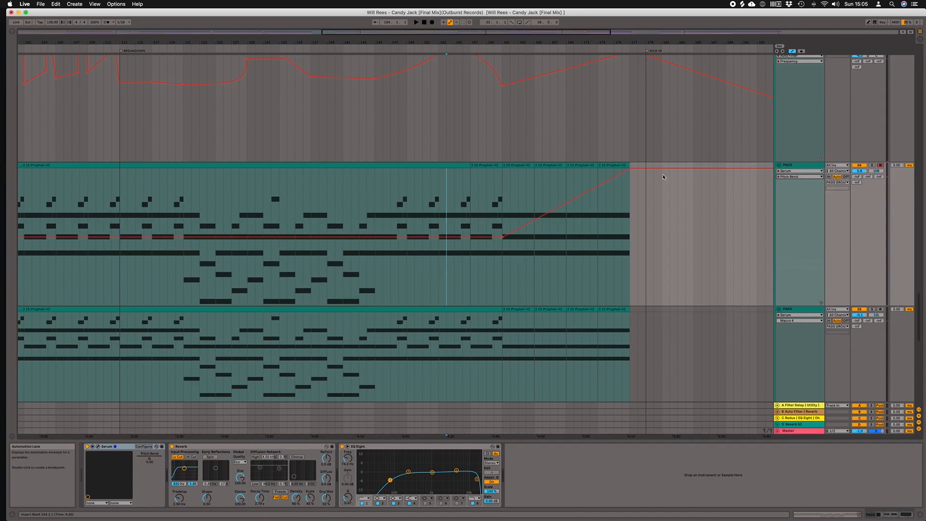
{"action": "scroll", "coordinate": [517, 247], "scroll_direction": "down", "scroll_amount": 4}
{"action": "scroll", "coordinate": [675, 213], "scroll_direction": "up", "scroll_amount": 5}
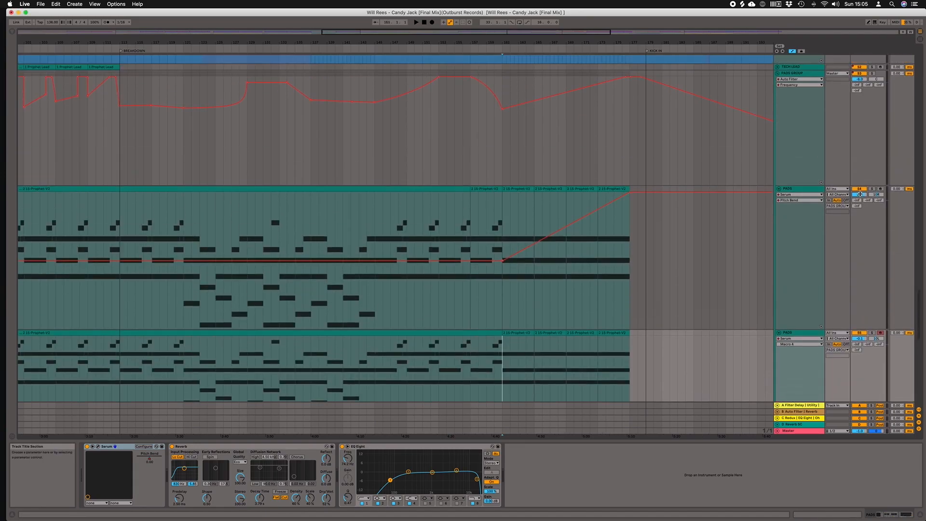
- Solo the PADS GROUP and play its pitch-bend rise from bar 161
{"action": "left_click", "coordinate": [872, 78]}
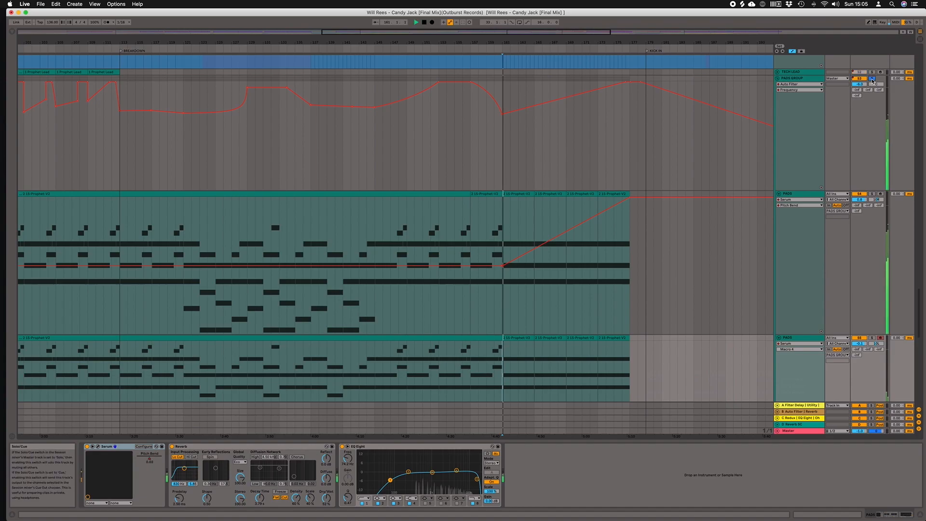
{"action": "key", "text": "space"}
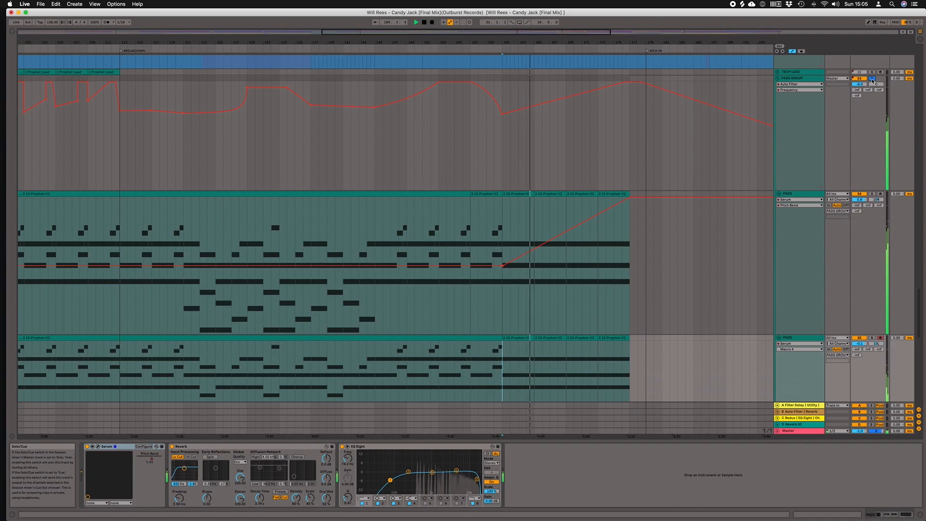
{"action": "scroll", "coordinate": [731, 210], "scroll_direction": "down", "scroll_amount": 5}
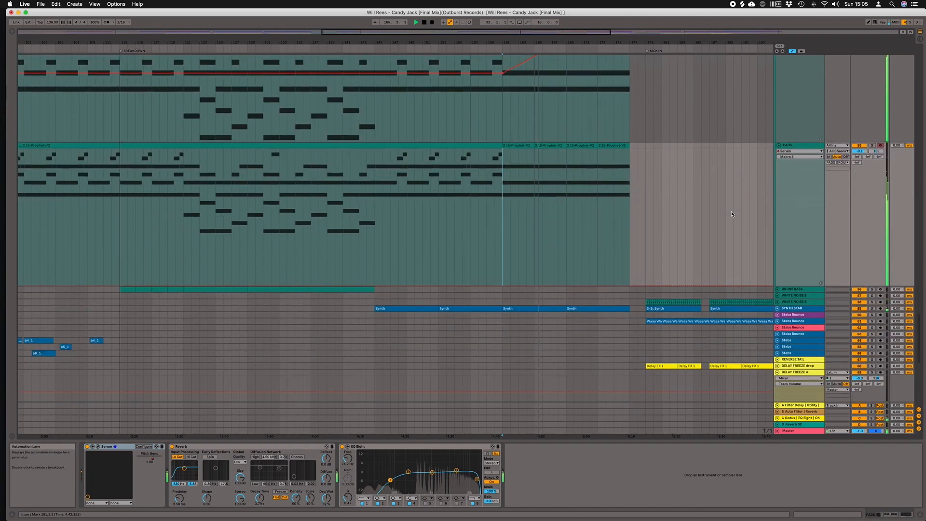
{"action": "scroll", "coordinate": [691, 261], "scroll_direction": "up", "scroll_amount": 10}
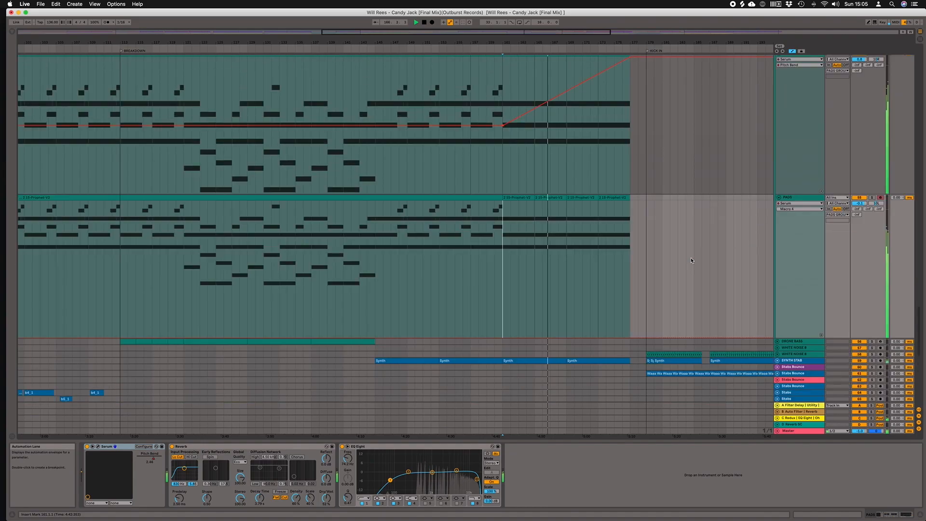
- Audition the PROPHET LEAD track in solo during the build-up, and clear its solo again
{"action": "left_click", "coordinate": [873, 244]}
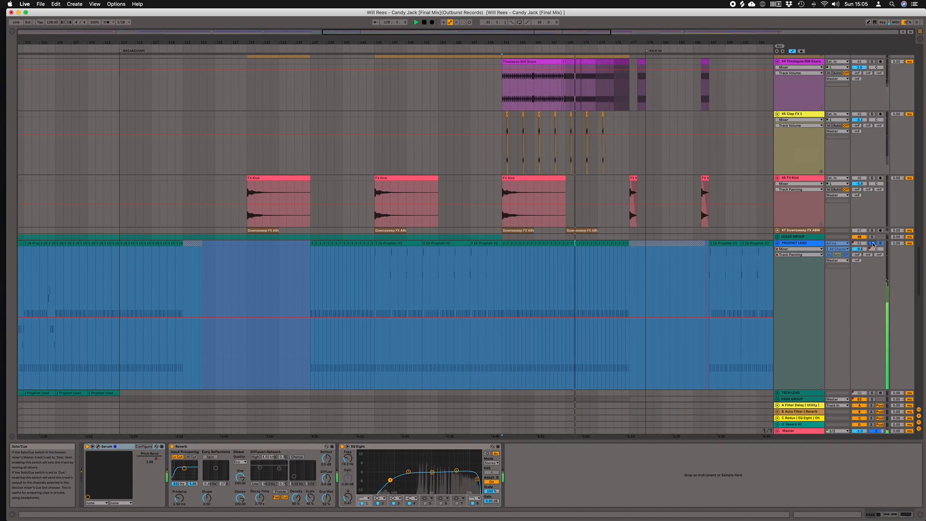
{"action": "left_click", "coordinate": [873, 243]}
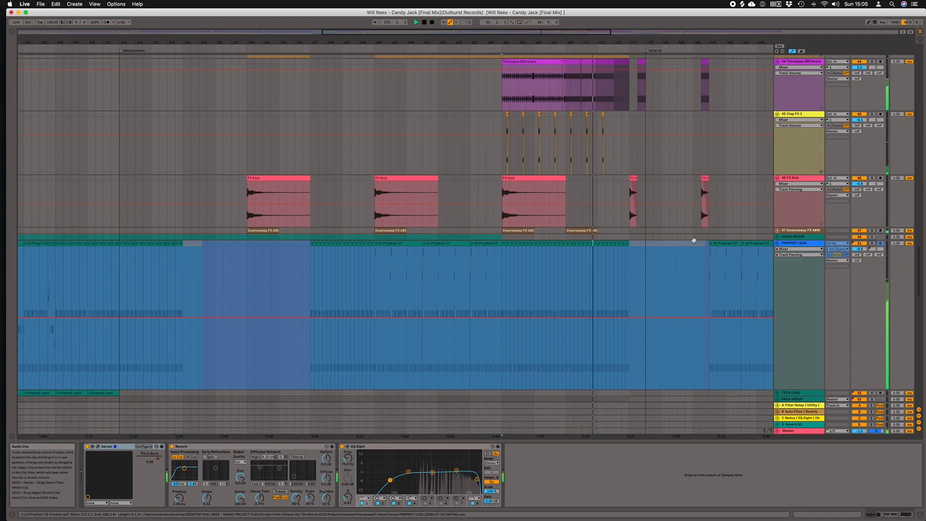
- Follow the full mix through the FX, percussion, bass and kick tracks up to the kick-in
{"action": "scroll", "coordinate": [693, 239], "scroll_direction": "up", "scroll_amount": 5}
{"action": "scroll", "coordinate": [694, 239], "scroll_direction": "right", "scroll_amount": 3}
{"action": "scroll", "coordinate": [694, 239], "scroll_direction": "up", "scroll_amount": 15}
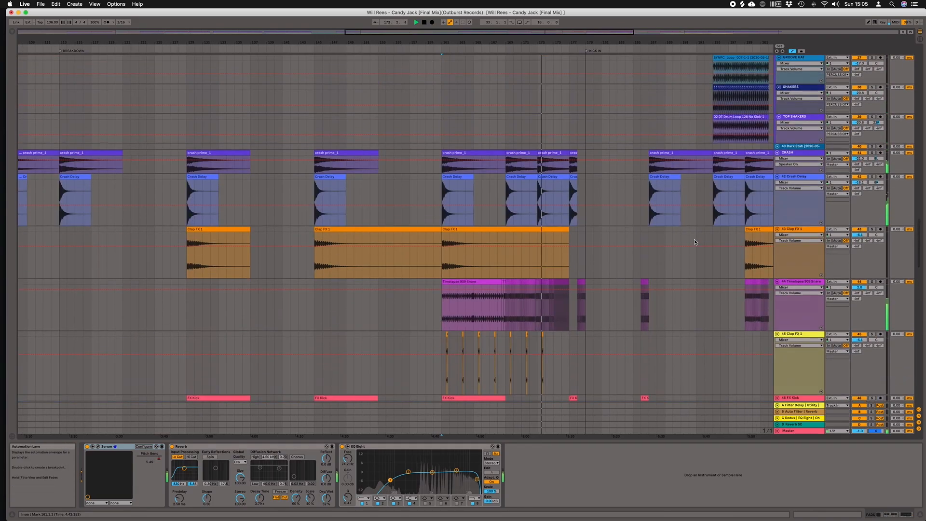
{"action": "scroll", "coordinate": [694, 239], "scroll_direction": "up", "scroll_amount": 15}
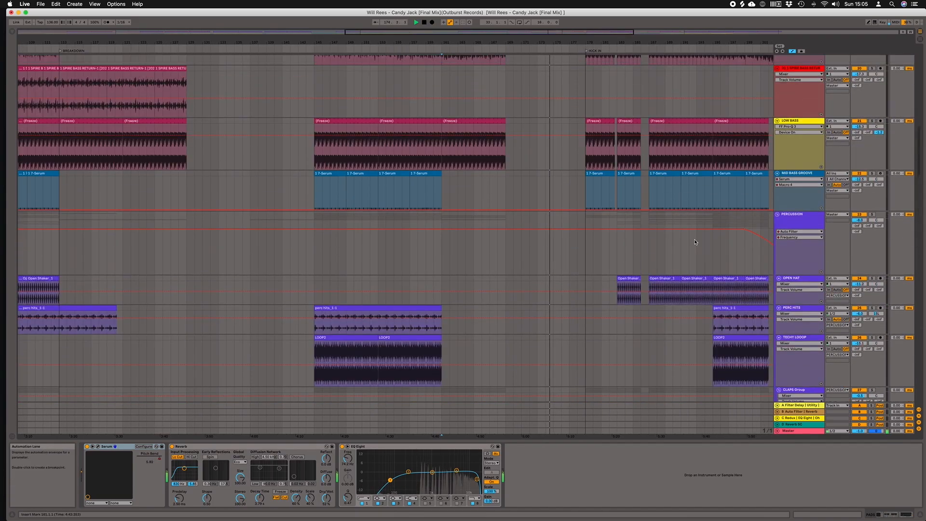
{"action": "scroll", "coordinate": [695, 242], "scroll_direction": "right", "scroll_amount": 3}
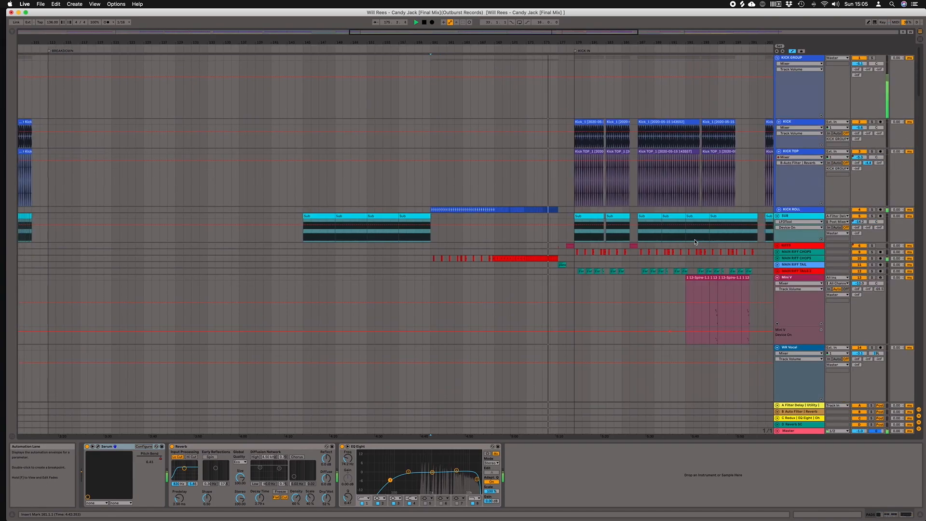
{"action": "left_click_drag", "start_coordinate": [552, 42], "coordinate": [554, 42]}
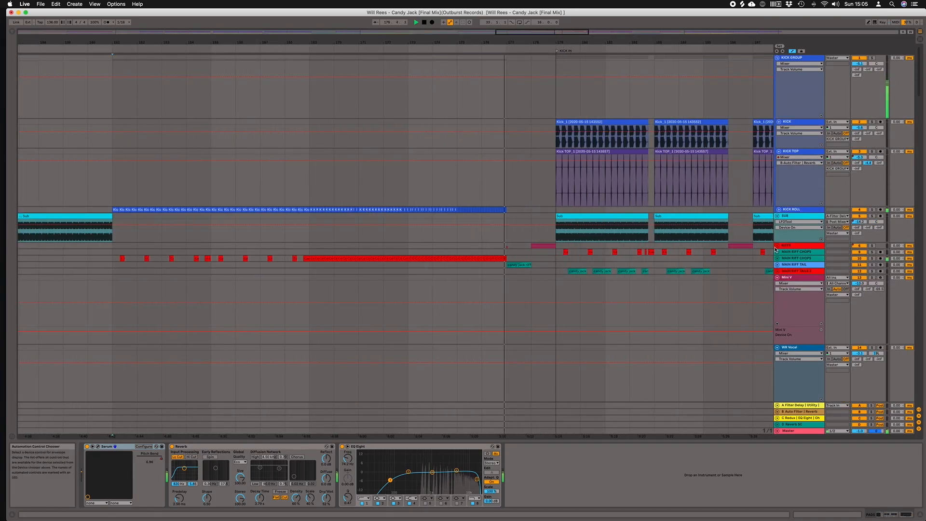
- Unfold the red riff group and delete bars 175 to 178 of the second RIFF track, including the short clip and curved automation
{"action": "left_click", "coordinate": [777, 246]}
{"action": "scroll", "coordinate": [735, 224], "scroll_direction": "down", "scroll_amount": 5}
{"action": "scroll", "coordinate": [737, 224], "scroll_direction": "down", "scroll_amount": 1}
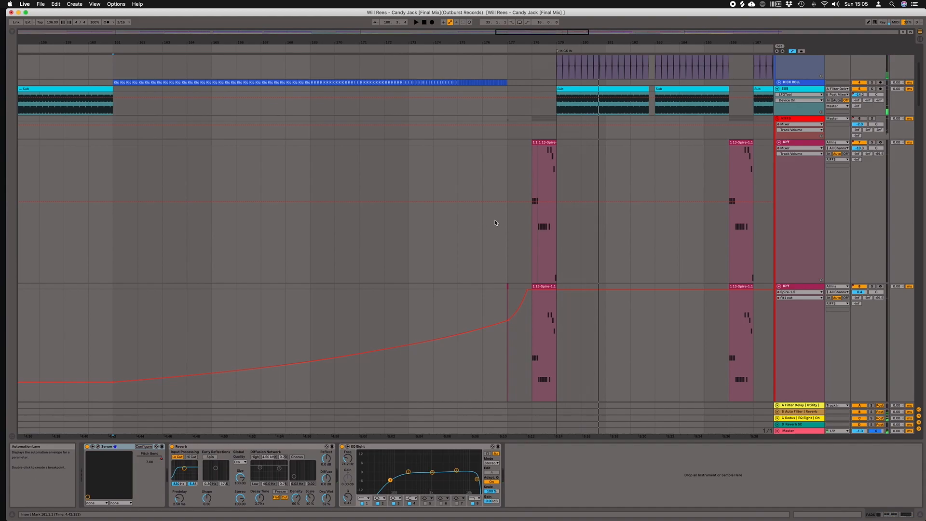
{"action": "left_click", "coordinate": [506, 241]}
{"action": "left_click_drag", "start_coordinate": [507, 309], "coordinate": [458, 299]}
{"action": "left_click", "coordinate": [525, 293], "text": "shift"}
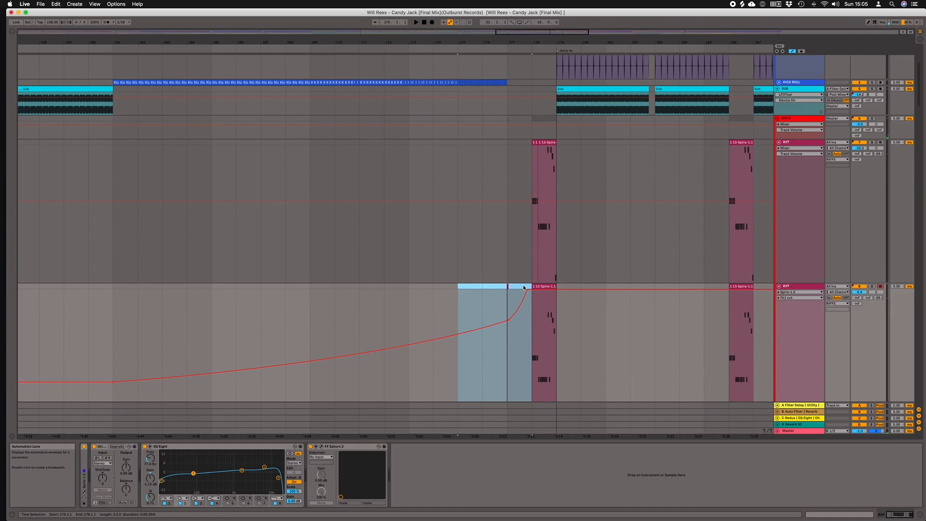
{"action": "key", "text": "Delete"}
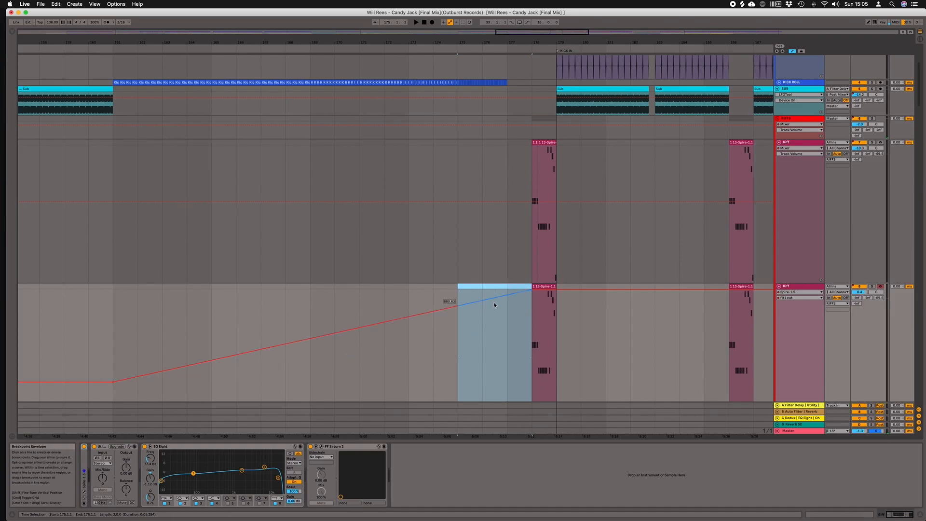
{"action": "left_click", "coordinate": [498, 330]}
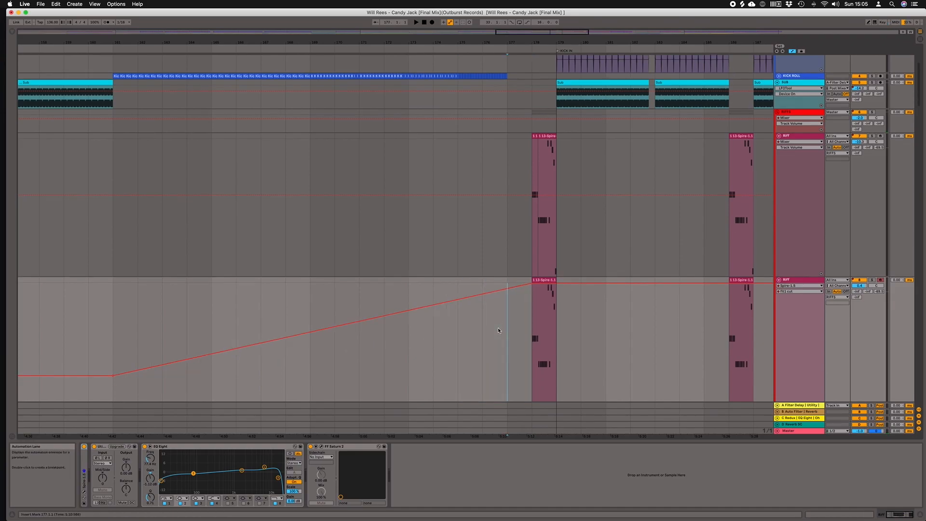
- Unfold the first MAIN RIFF CHOPS track and the riff tails track below it, with the insert marker at bar 179
{"action": "scroll", "coordinate": [498, 328], "scroll_direction": "down", "scroll_amount": 5}
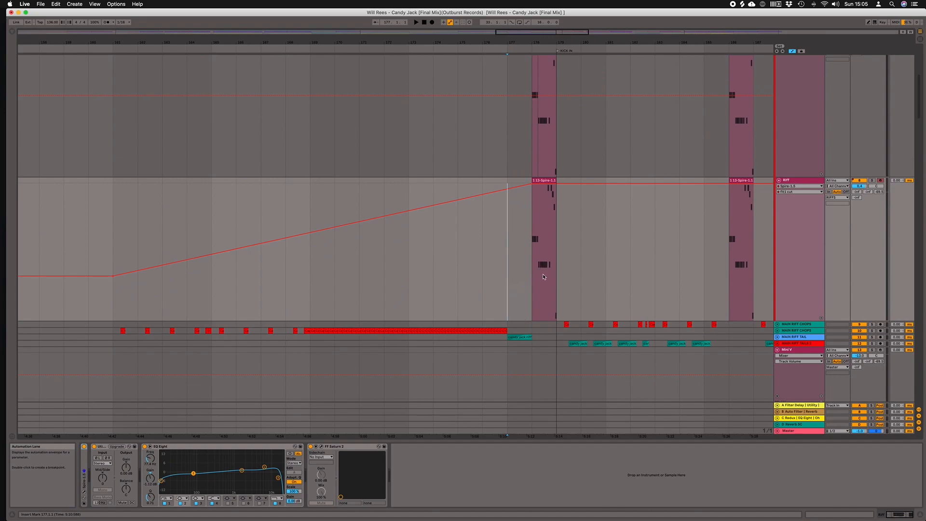
{"action": "scroll", "coordinate": [543, 276], "scroll_direction": "up", "scroll_amount": 2}
{"action": "scroll", "coordinate": [538, 279], "scroll_direction": "right", "scroll_amount": 1}
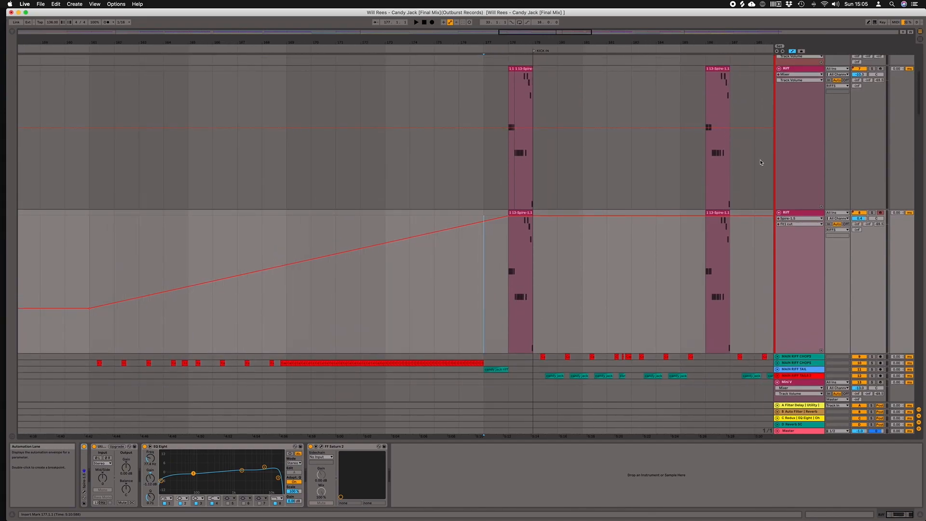
{"action": "scroll", "coordinate": [828, 113], "scroll_direction": "up", "scroll_amount": 1}
{"action": "scroll", "coordinate": [669, 271], "scroll_direction": "right", "scroll_amount": 1}
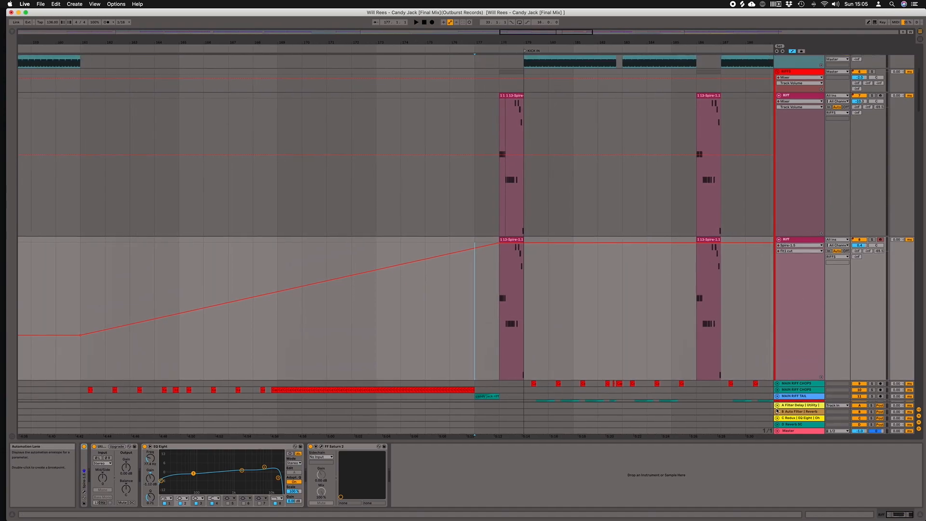
{"action": "left_click", "coordinate": [778, 384]}
{"action": "scroll", "coordinate": [728, 251], "scroll_direction": "down", "scroll_amount": 5}
{"action": "scroll", "coordinate": [729, 250], "scroll_direction": "right", "scroll_amount": 5}
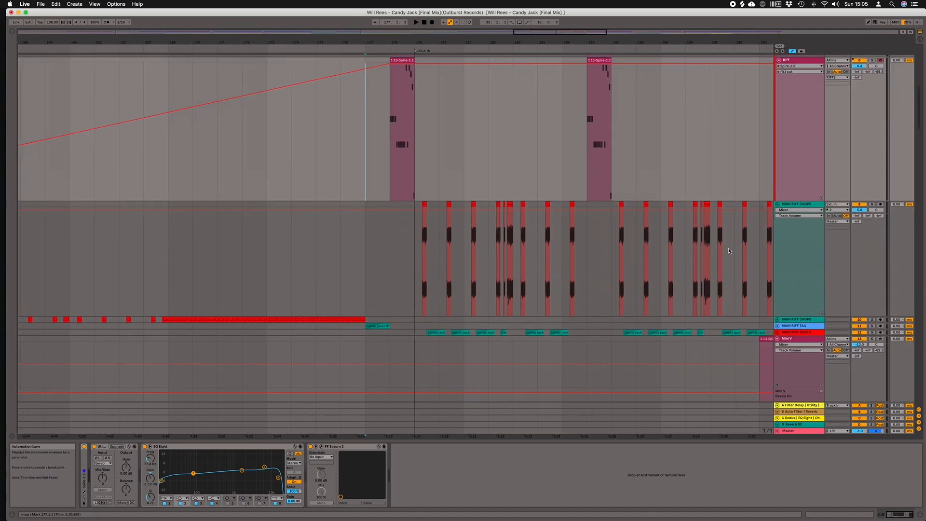
{"action": "scroll", "coordinate": [729, 250], "scroll_direction": "right", "scroll_amount": 2}
{"action": "left_click", "coordinate": [787, 209]}
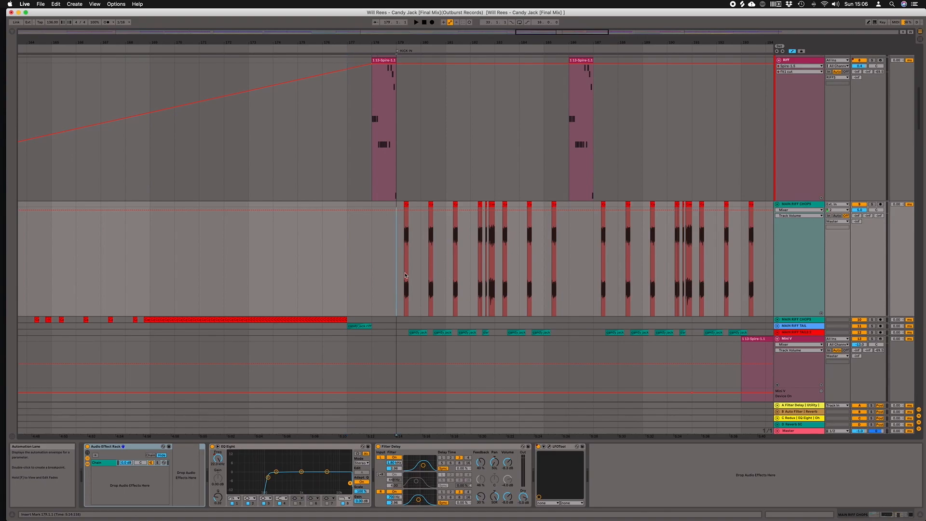
{"action": "left_click", "coordinate": [779, 334]}
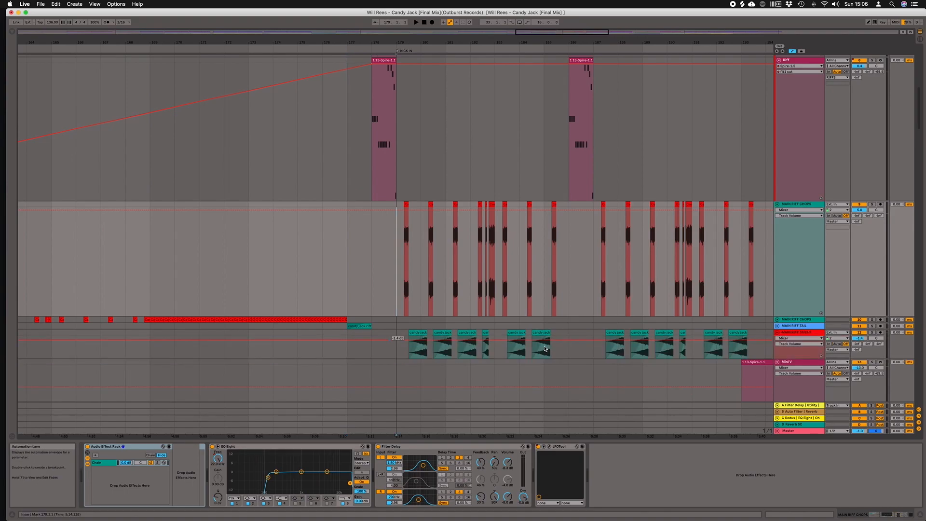
- Solo the first MAIN RIFF CHOPS track together with the riff tails track and play them from bar 179
{"action": "left_click", "coordinate": [873, 205]}
{"action": "left_click", "coordinate": [873, 333], "text": "super"}
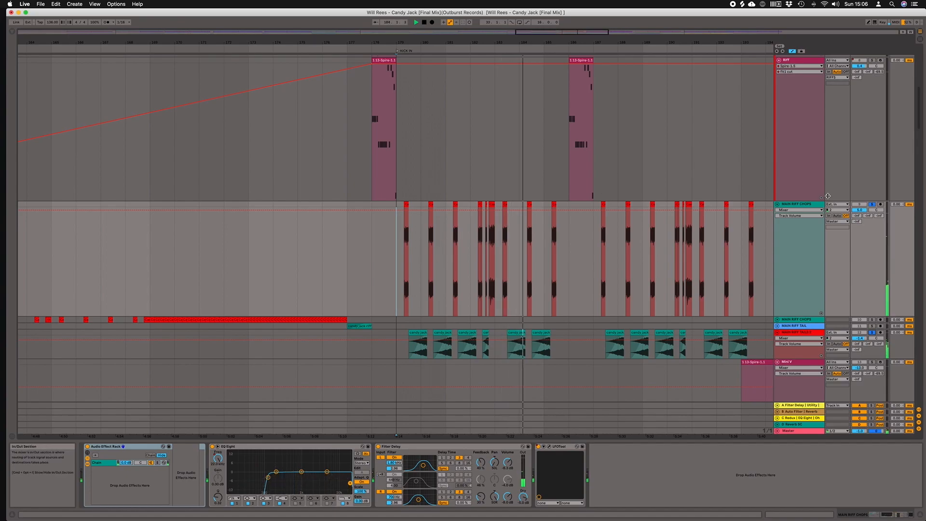
{"action": "key", "text": "space"}
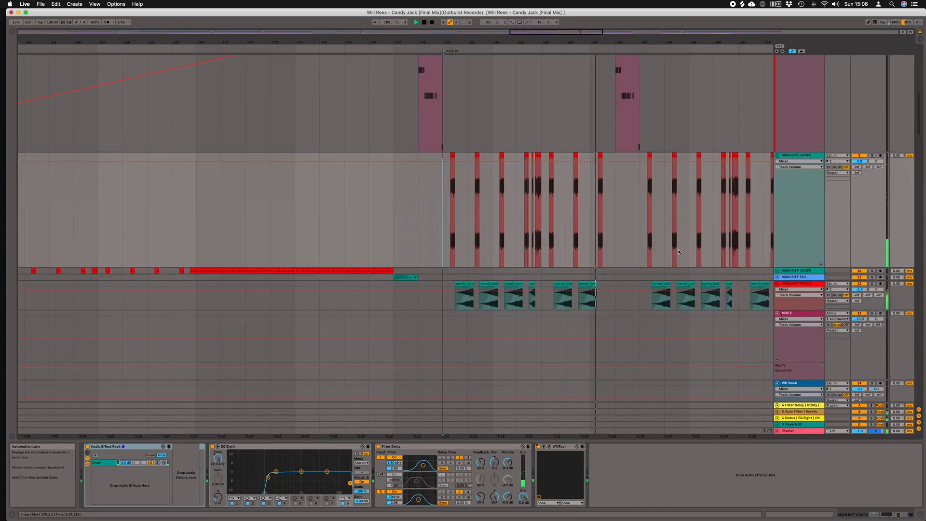
- Solo the Saw Bass Bounce track and play it from the kick-in at bar 179
{"action": "left_click", "coordinate": [417, 215]}
{"action": "scroll", "coordinate": [418, 215], "scroll_direction": "up", "scroll_amount": 5}
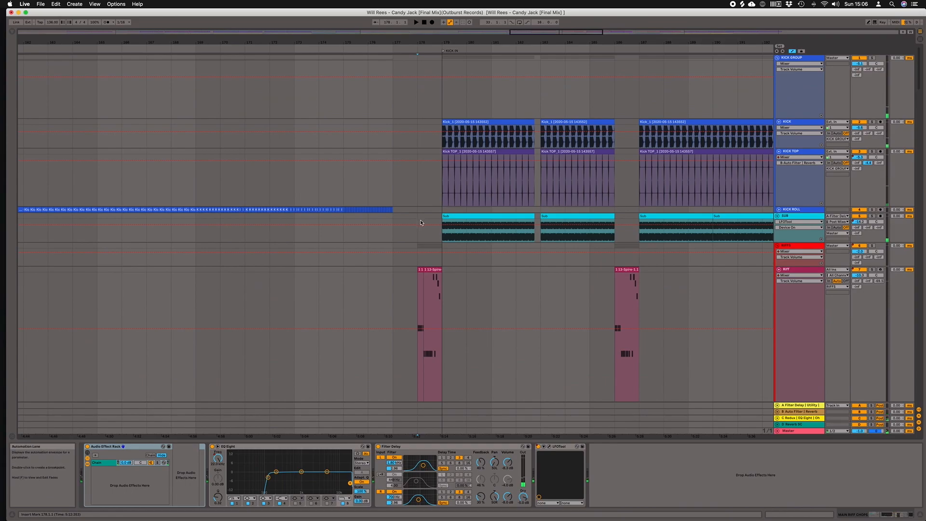
{"action": "scroll", "coordinate": [483, 244], "scroll_direction": "down", "scroll_amount": 8}
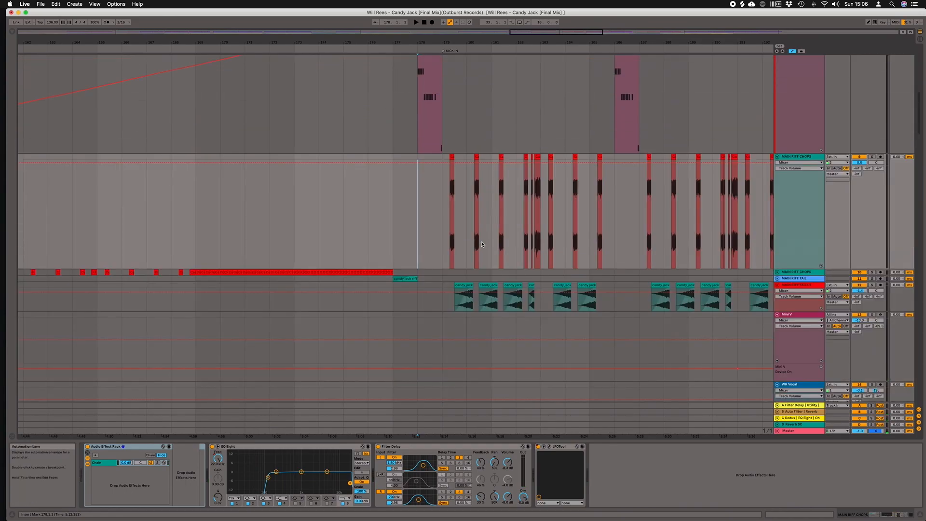
{"action": "scroll", "coordinate": [473, 240], "scroll_direction": "down", "scroll_amount": 10}
{"action": "scroll", "coordinate": [466, 237], "scroll_direction": "up", "scroll_amount": 3}
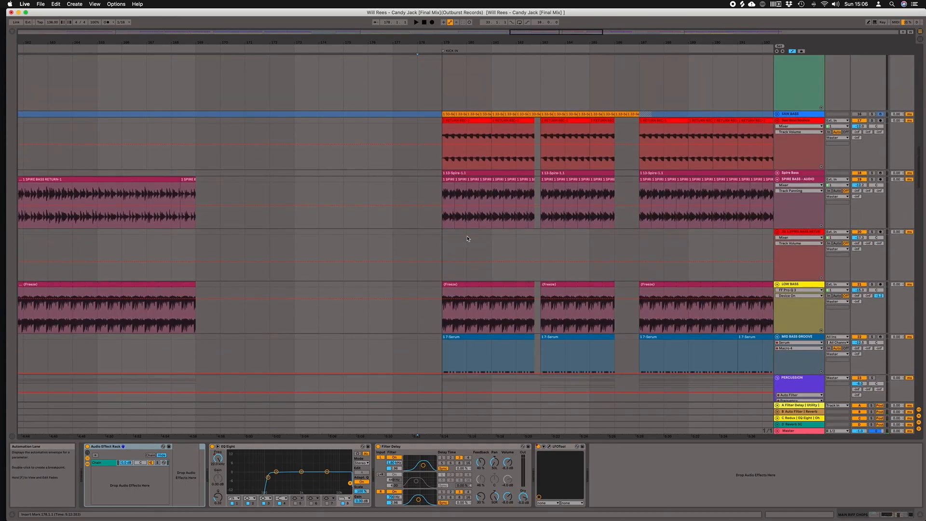
{"action": "scroll", "coordinate": [463, 241], "scroll_direction": "up", "scroll_amount": 4}
{"action": "left_click", "coordinate": [442, 247]}
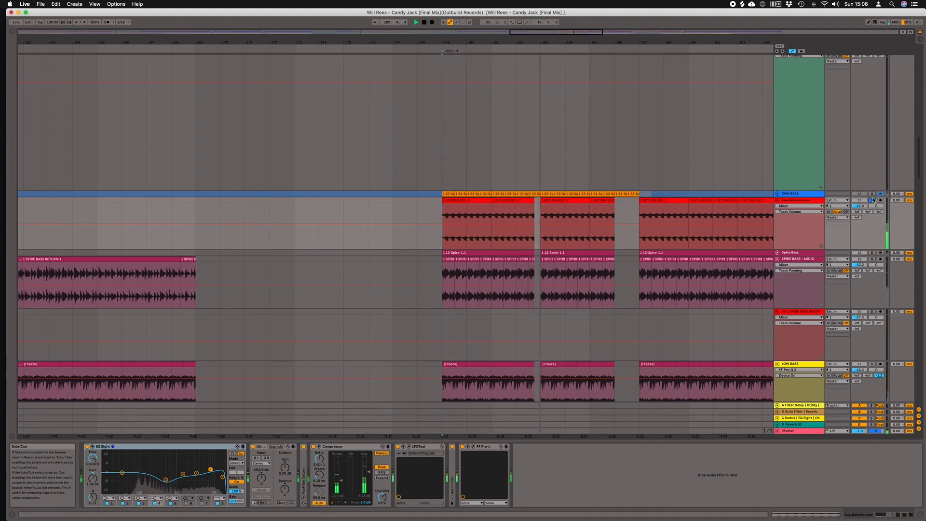
- Clear the bass solo and follow the full mix after the kick-in from the bass and percussion tracks to the leads and pads
{"action": "scroll", "coordinate": [569, 244], "scroll_direction": "down", "scroll_amount": 4}
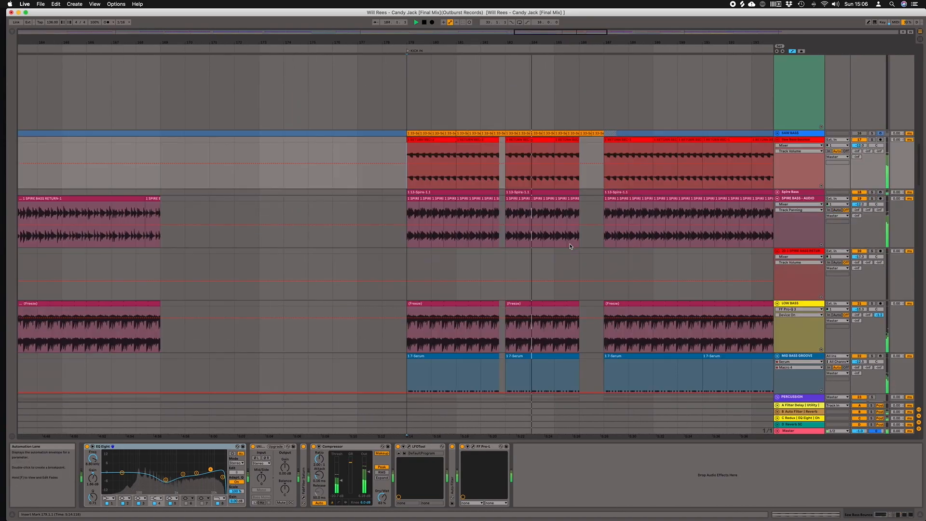
{"action": "scroll", "coordinate": [570, 245], "scroll_direction": "down", "scroll_amount": 20}
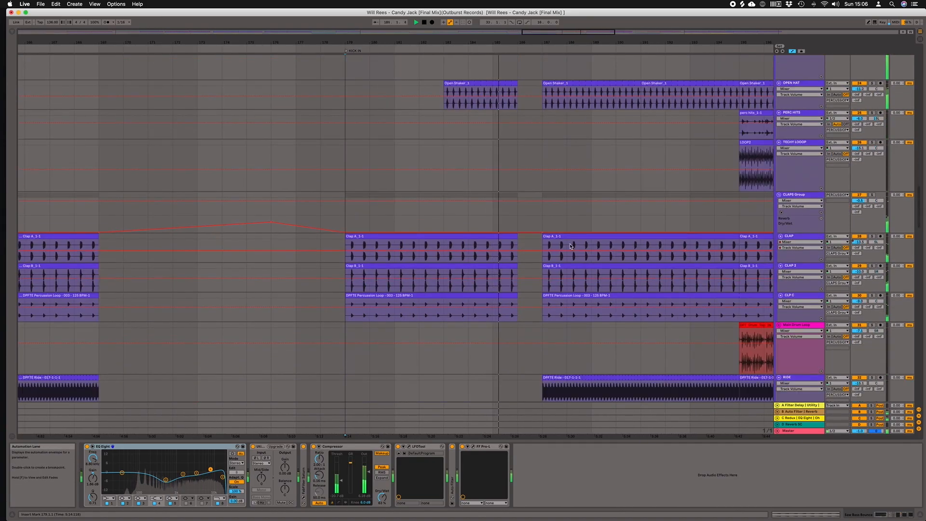
{"action": "scroll", "coordinate": [570, 246], "scroll_direction": "down", "scroll_amount": 4}
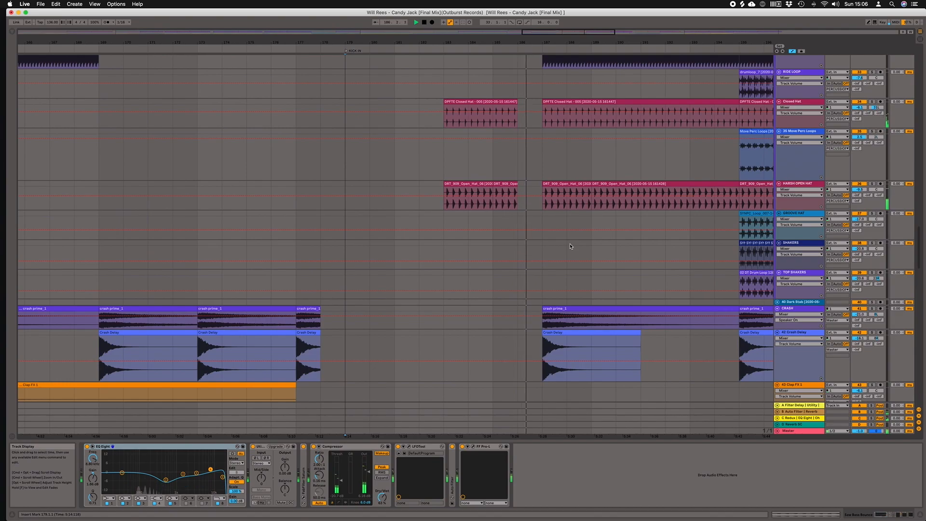
{"action": "left_click_drag", "start_coordinate": [620, 42], "coordinate": [571, 20]}
{"action": "scroll", "coordinate": [663, 213], "scroll_direction": "right", "scroll_amount": 4}
{"action": "scroll", "coordinate": [663, 212], "scroll_direction": "down", "scroll_amount": 1}
{"action": "scroll", "coordinate": [663, 213], "scroll_direction": "down", "scroll_amount": 15}
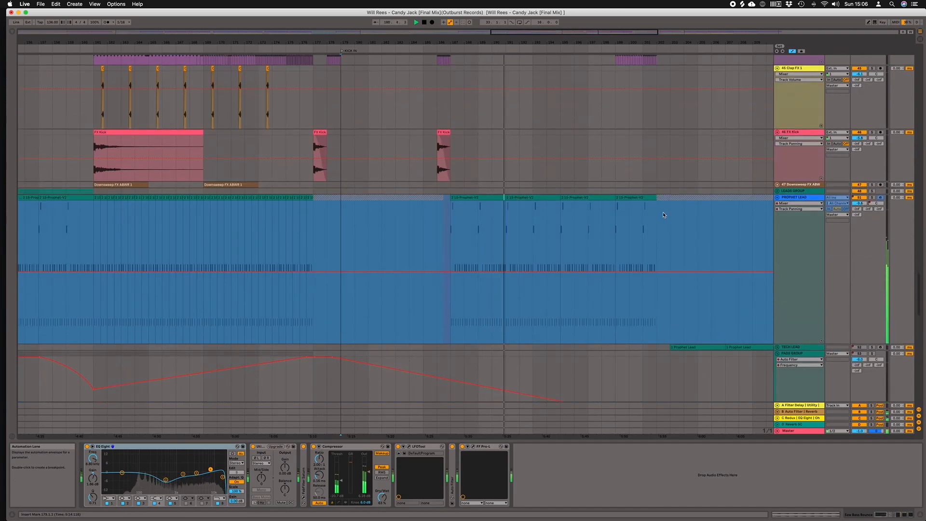
{"action": "scroll", "coordinate": [663, 212], "scroll_direction": "down", "scroll_amount": 8}
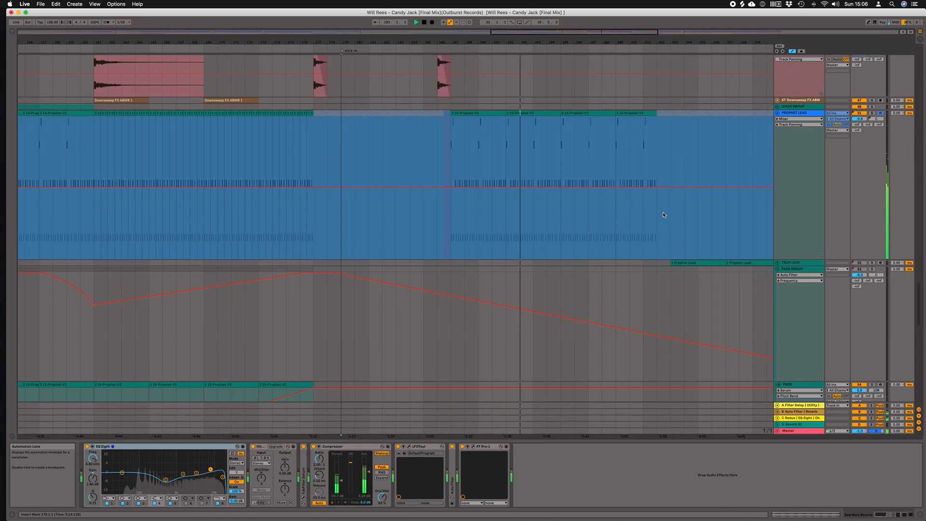
{"action": "scroll", "coordinate": [664, 213], "scroll_direction": "right", "scroll_amount": 3}
{"action": "scroll", "coordinate": [664, 215], "scroll_direction": "up", "scroll_amount": 7}
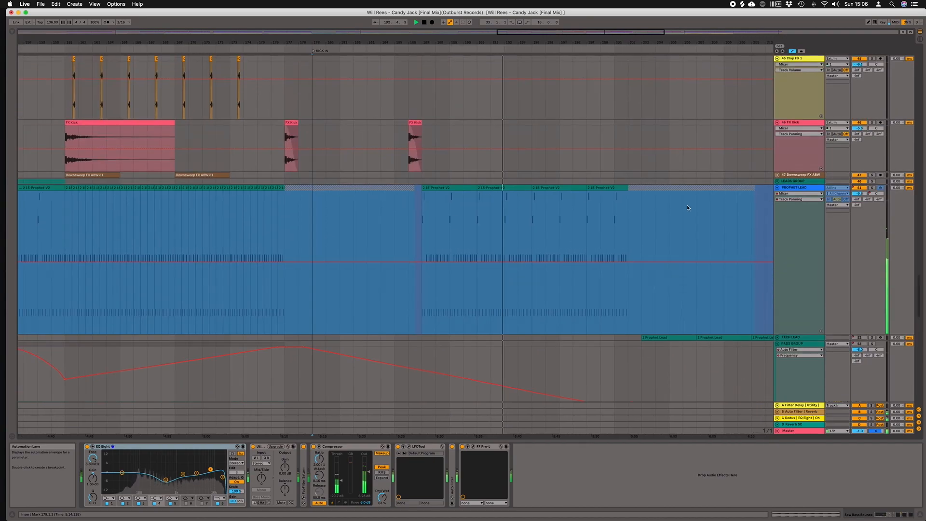
- Fold the PROPHET LEAD track and PADS GROUP, and follow playback across the shaker, crash, clap and snare FX tracks
{"action": "left_click", "coordinate": [778, 188]}
{"action": "left_click", "coordinate": [777, 200]}
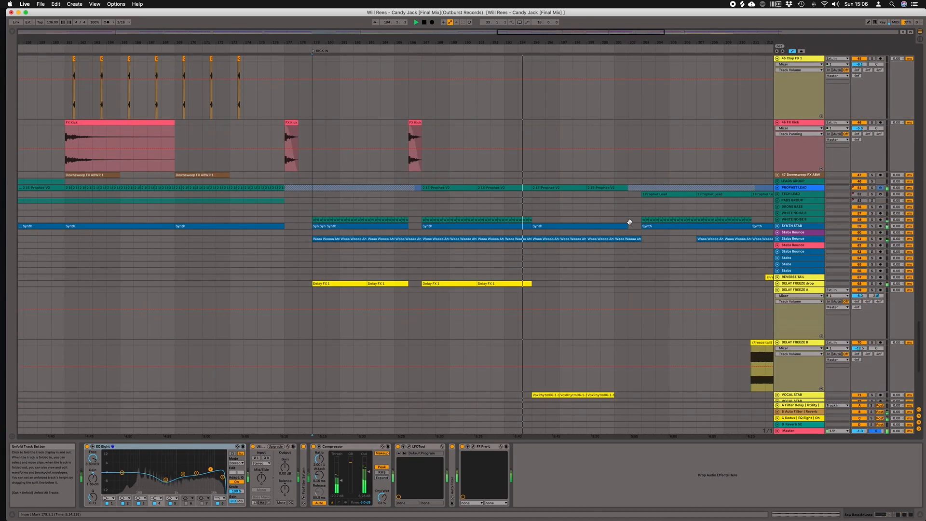
{"action": "scroll", "coordinate": [629, 222], "scroll_direction": "up", "scroll_amount": 10}
{"action": "scroll", "coordinate": [629, 222], "scroll_direction": "right", "scroll_amount": 3}
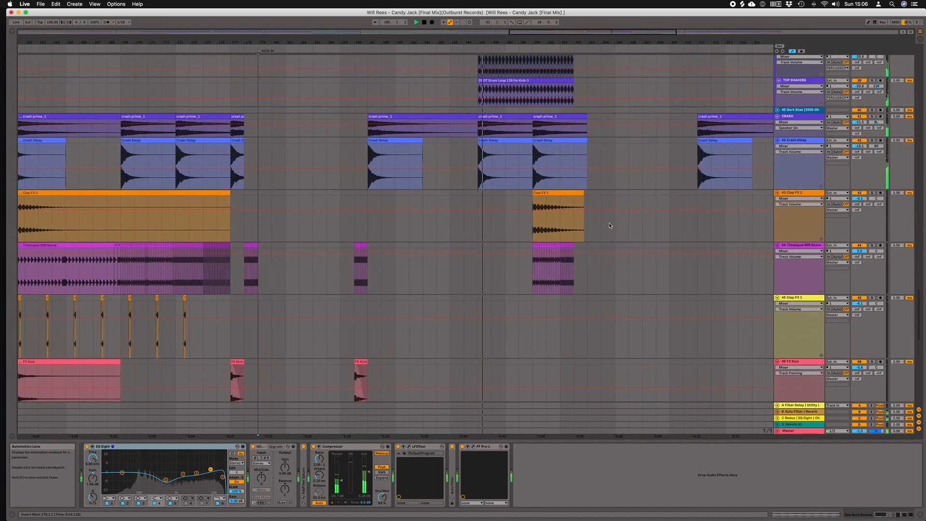
{"action": "scroll", "coordinate": [610, 225], "scroll_direction": "up", "scroll_amount": 2}
{"action": "scroll", "coordinate": [609, 226], "scroll_direction": "right", "scroll_amount": 2}
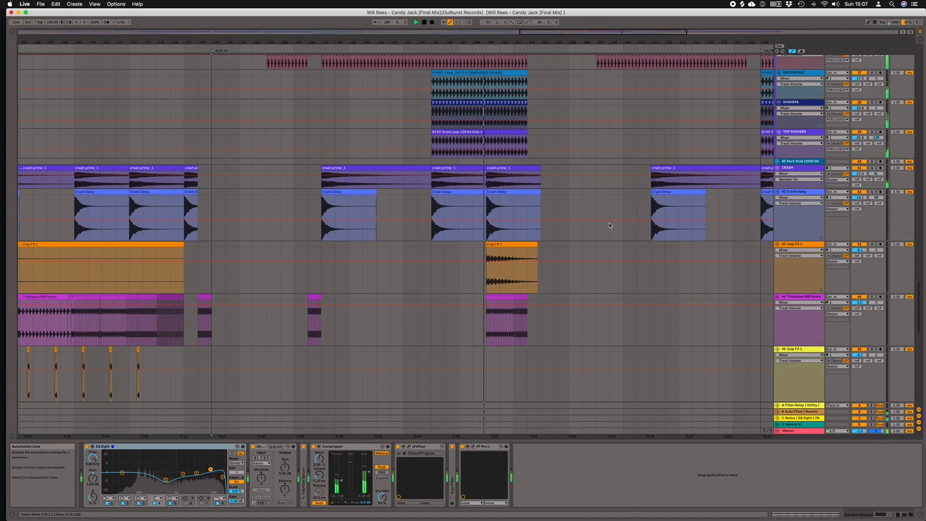
- Solo the SPIRE BASS - AUDIO track and play it from bar 203
{"action": "scroll", "coordinate": [609, 226], "scroll_direction": "up", "scroll_amount": 4}
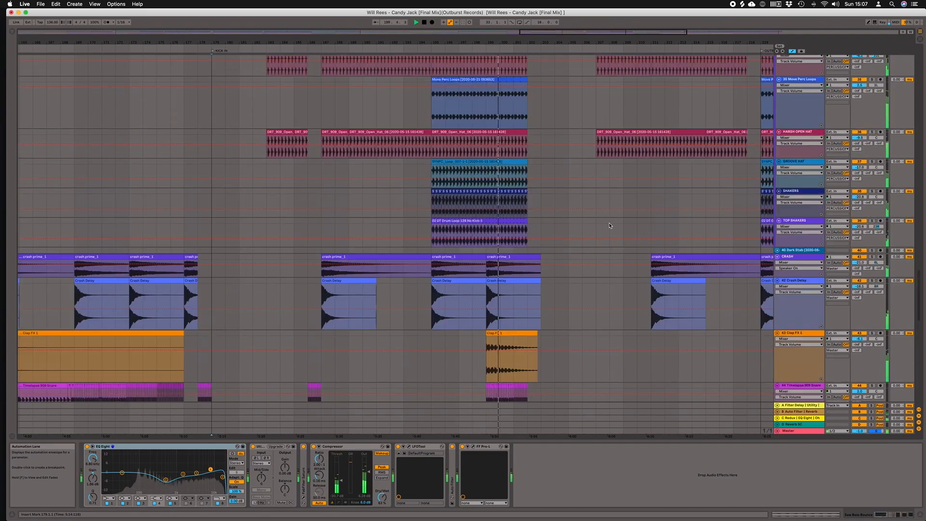
{"action": "scroll", "coordinate": [609, 225], "scroll_direction": "up", "scroll_amount": 10}
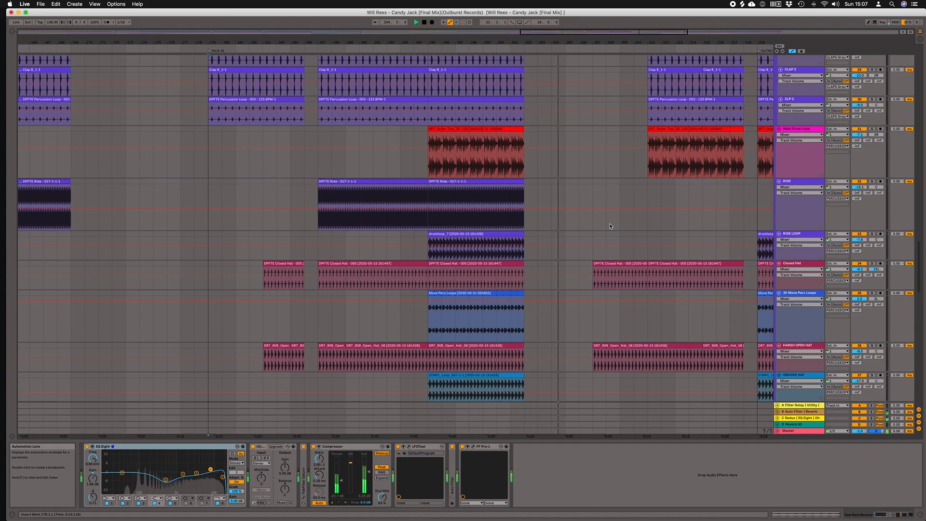
{"action": "scroll", "coordinate": [610, 226], "scroll_direction": "right", "scroll_amount": 3}
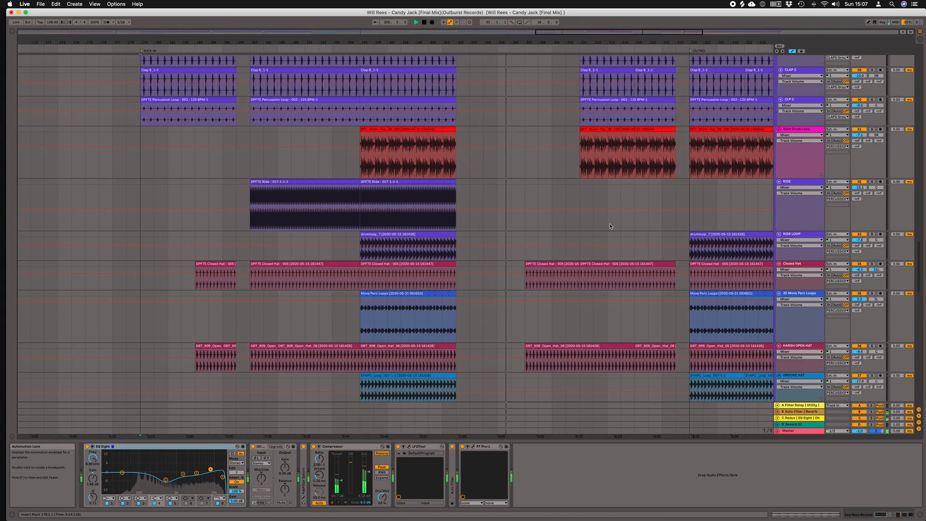
{"action": "scroll", "coordinate": [610, 226], "scroll_direction": "up", "scroll_amount": 10}
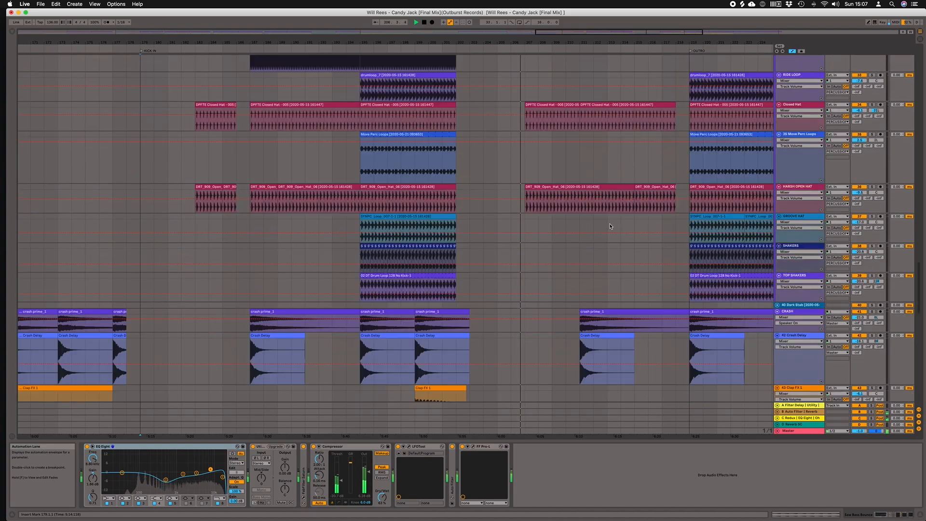
{"action": "scroll", "coordinate": [610, 226], "scroll_direction": "up", "scroll_amount": 10}
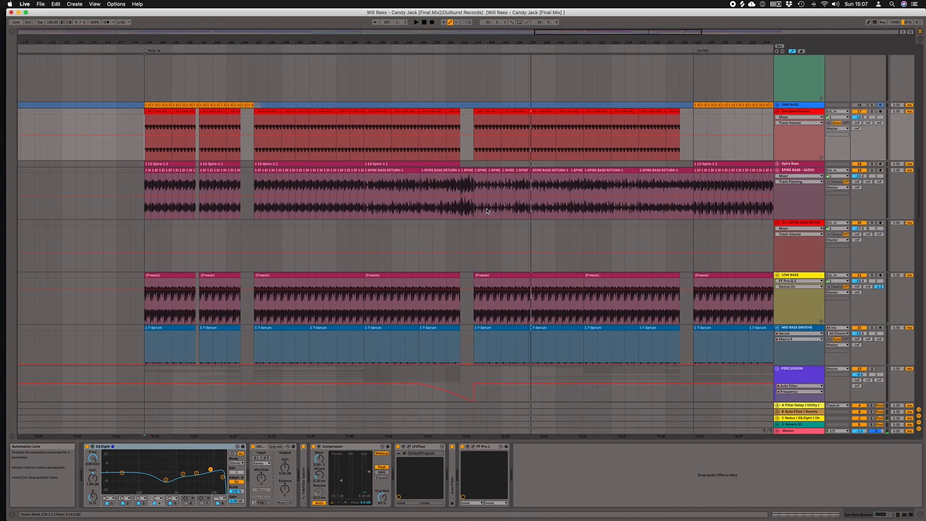
{"action": "left_click", "coordinate": [487, 211]}
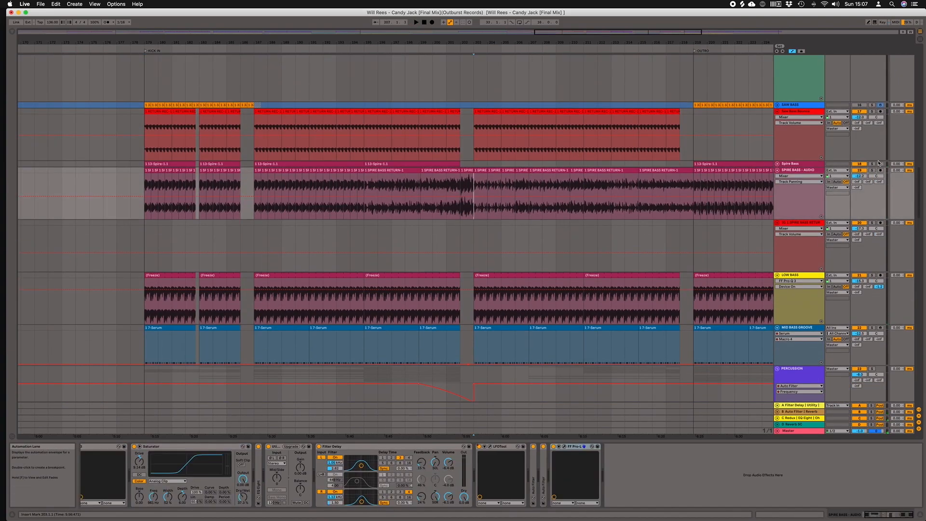
{"action": "key", "text": "space"}
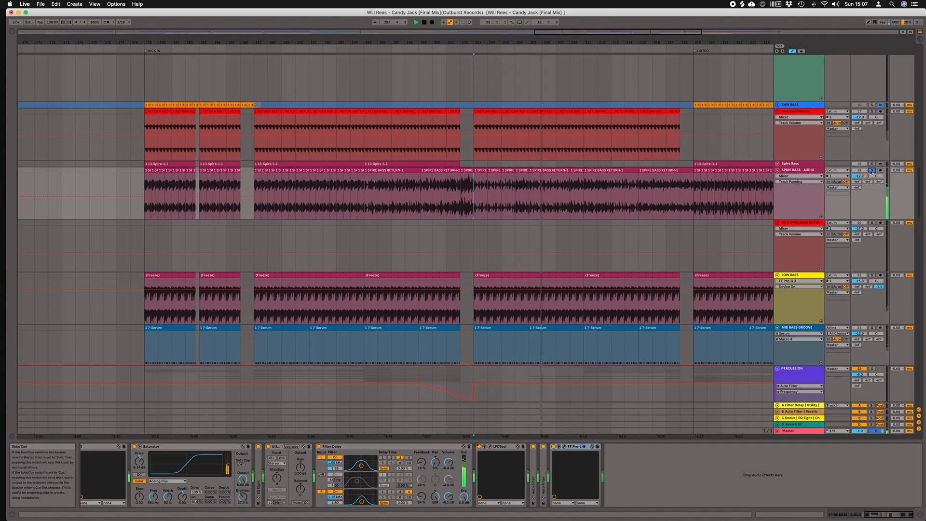
- Clear the Spire bass solo and follow the full mix towards the outro across the bass, percussion, crash and clap FX tracks
{"action": "scroll", "coordinate": [678, 195], "scroll_direction": "right", "scroll_amount": 5}
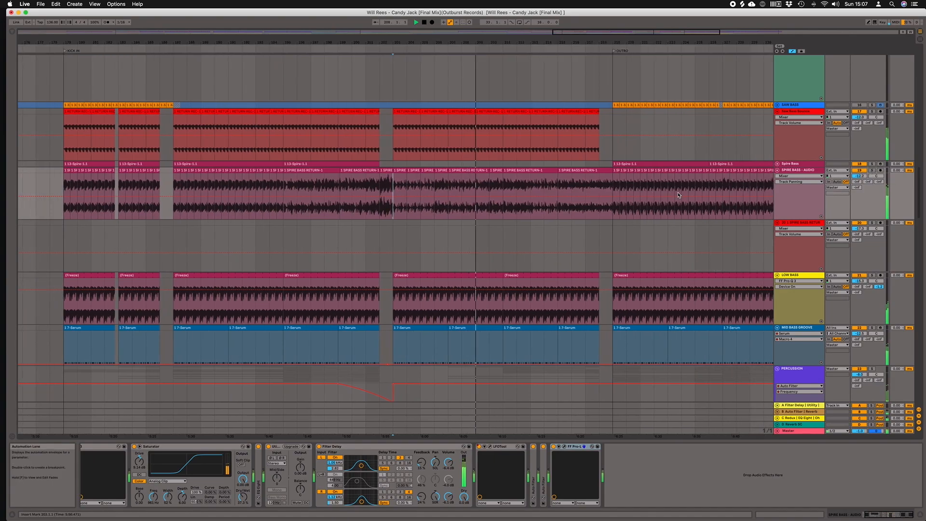
{"action": "scroll", "coordinate": [637, 146], "scroll_direction": "down", "scroll_amount": 2}
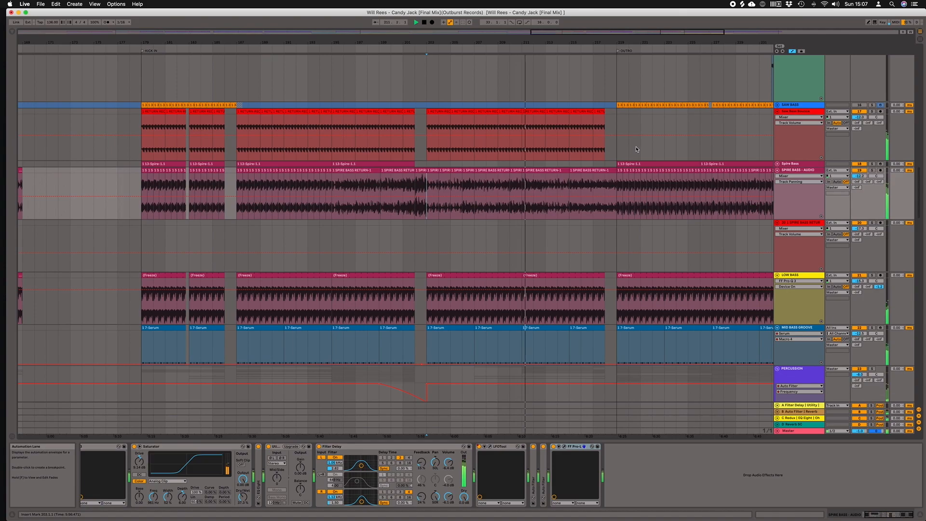
{"action": "scroll", "coordinate": [636, 146], "scroll_direction": "down", "scroll_amount": 8}
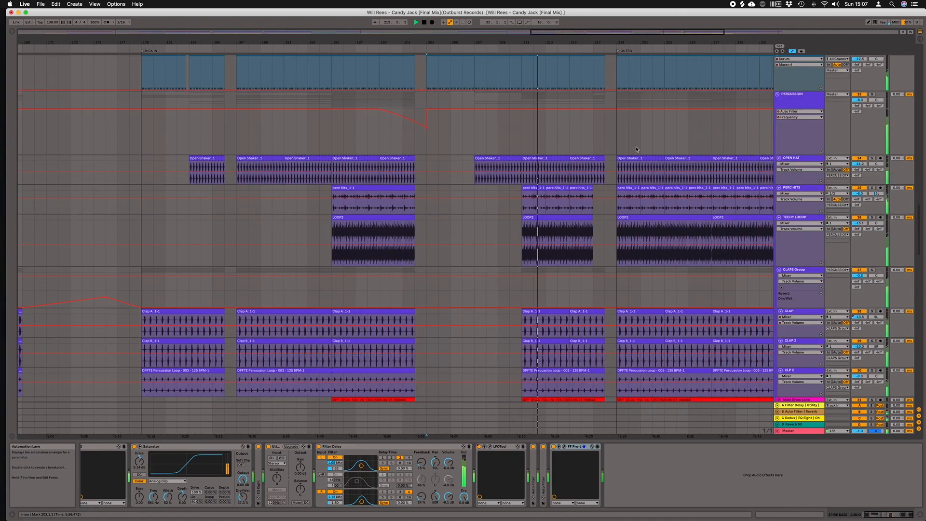
{"action": "scroll", "coordinate": [637, 149], "scroll_direction": "right", "scroll_amount": 3}
{"action": "scroll", "coordinate": [637, 149], "scroll_direction": "down", "scroll_amount": 4}
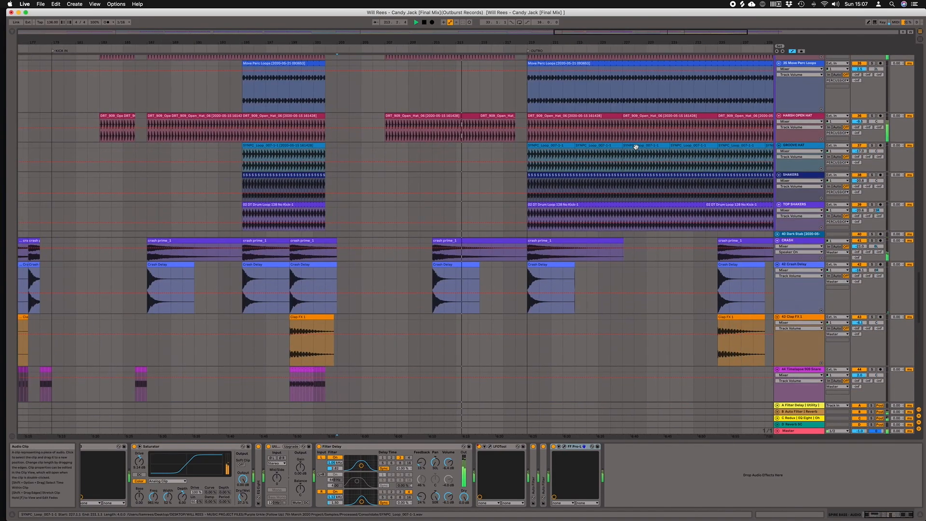
{"action": "scroll", "coordinate": [637, 149], "scroll_direction": "down", "scroll_amount": 4}
{"action": "scroll", "coordinate": [637, 149], "scroll_direction": "up", "scroll_amount": 15}
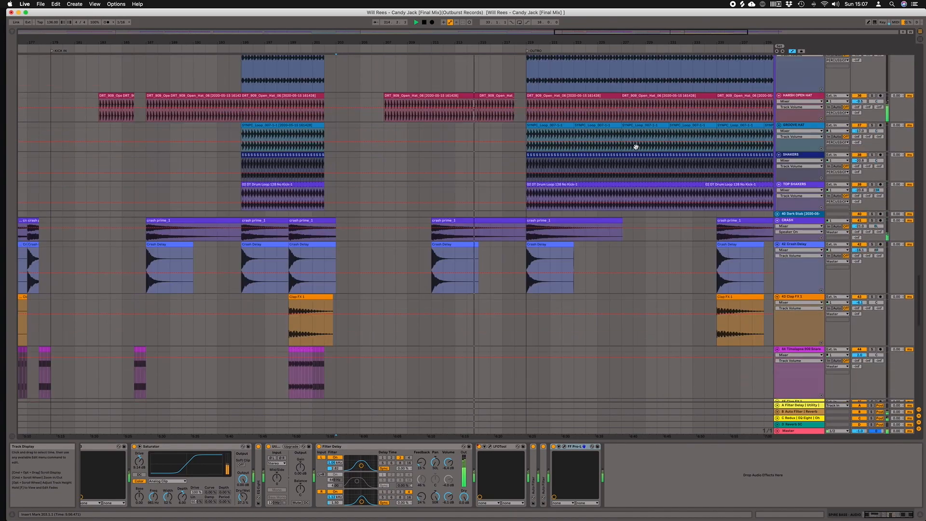
{"action": "scroll", "coordinate": [637, 149], "scroll_direction": "up", "scroll_amount": 10}
- Audition the SPIRE BASS - AUDIO track alone from bar 215, and clear its solo as the outro starts
{"action": "scroll", "coordinate": [636, 150], "scroll_direction": "down", "scroll_amount": 8}
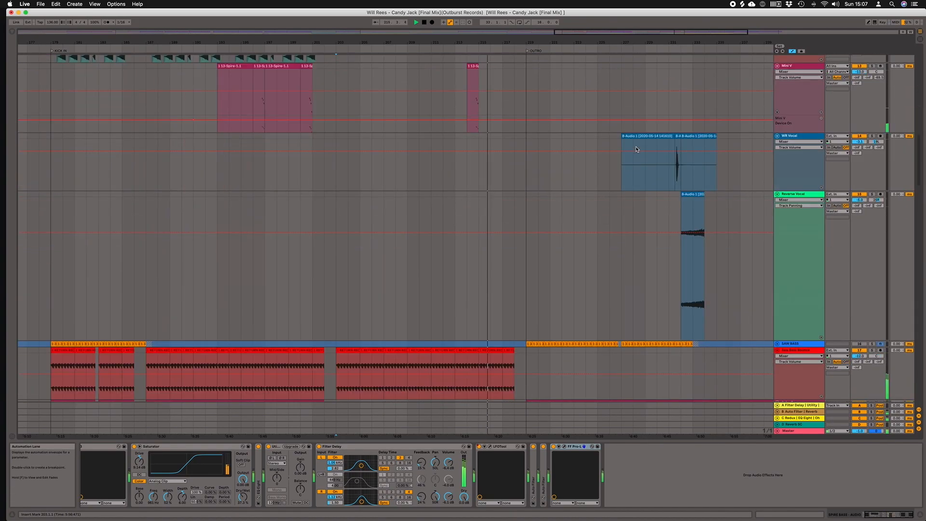
{"action": "scroll", "coordinate": [636, 149], "scroll_direction": "down", "scroll_amount": 8}
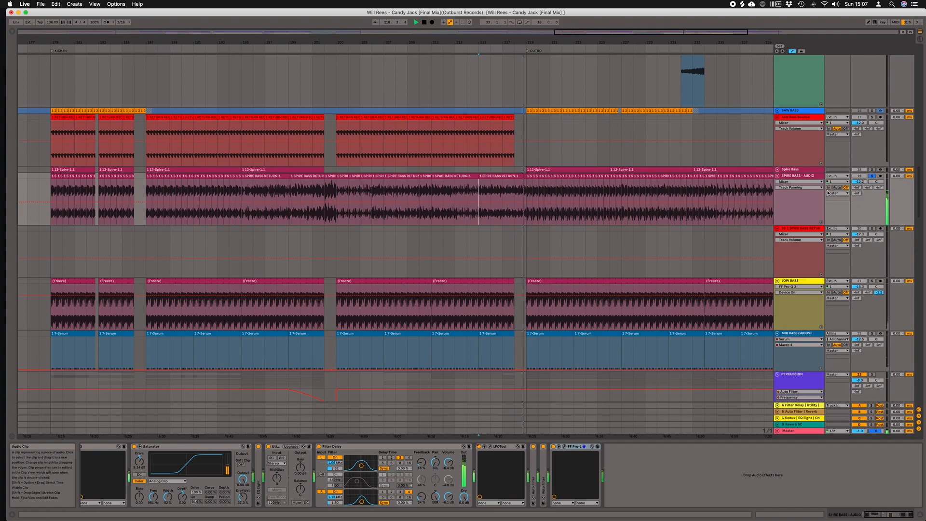
{"action": "left_click", "coordinate": [873, 177]}
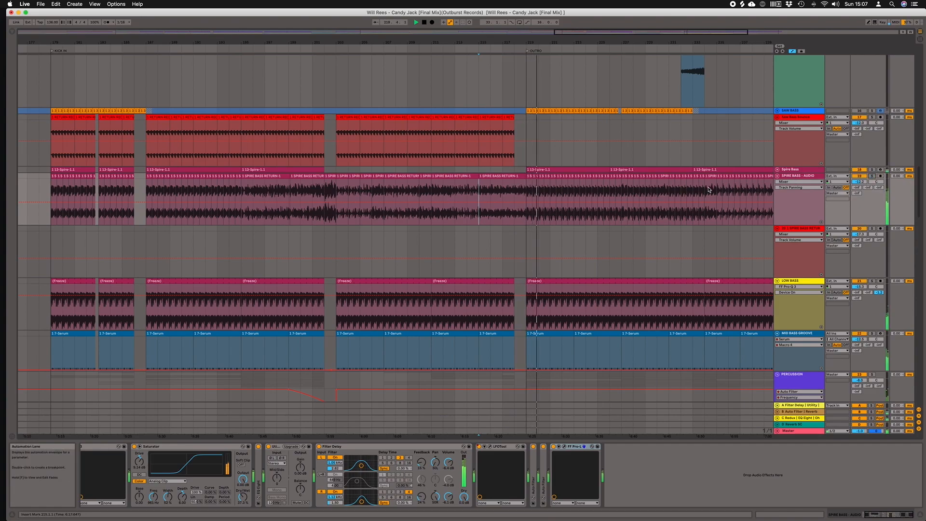
- Follow the full mix into the outro across the delay freeze, vocal stab, white noise and uplifter tracks, checking the folded freeze tail track
{"action": "scroll", "coordinate": [709, 190], "scroll_direction": "right", "scroll_amount": 2}
{"action": "scroll", "coordinate": [709, 189], "scroll_direction": "down", "scroll_amount": 10}
{"action": "scroll", "coordinate": [709, 188], "scroll_direction": "right", "scroll_amount": 1}
{"action": "scroll", "coordinate": [708, 188], "scroll_direction": "down", "scroll_amount": 15}
{"action": "scroll", "coordinate": [709, 188], "scroll_direction": "right", "scroll_amount": 1}
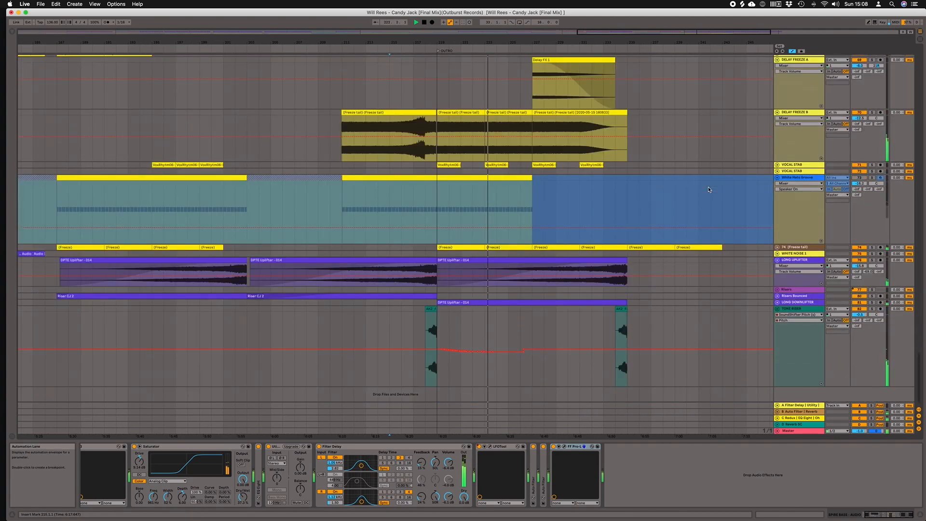
{"action": "scroll", "coordinate": [709, 190], "scroll_direction": "up", "scroll_amount": 1}
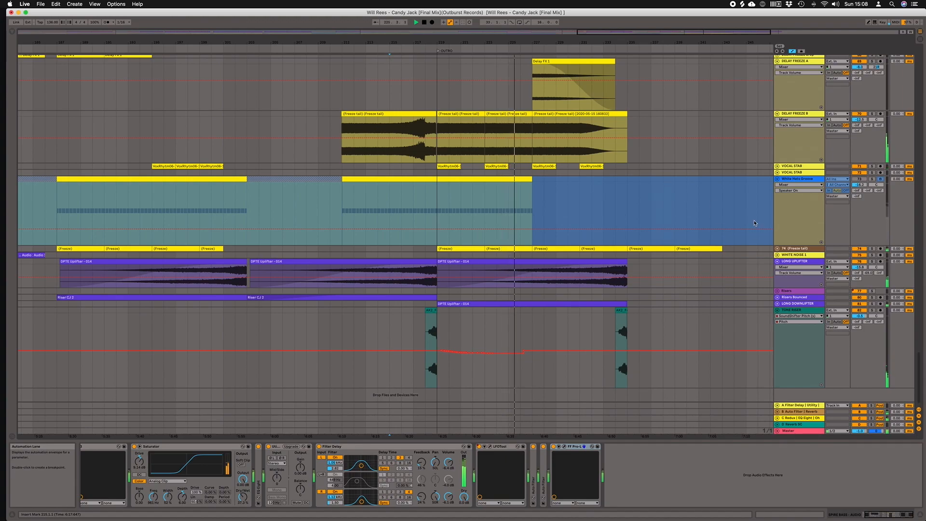
{"action": "left_click", "coordinate": [777, 249]}
{"action": "left_click", "coordinate": [777, 250]}
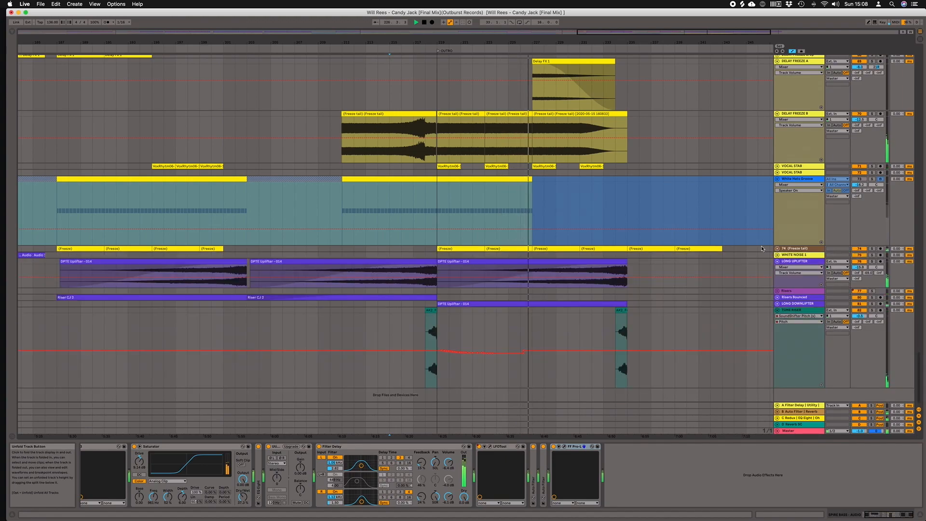
- Solo the RIDE track and play its outro clip from bar 227
{"action": "scroll", "coordinate": [657, 218], "scroll_direction": "up", "scroll_amount": 15}
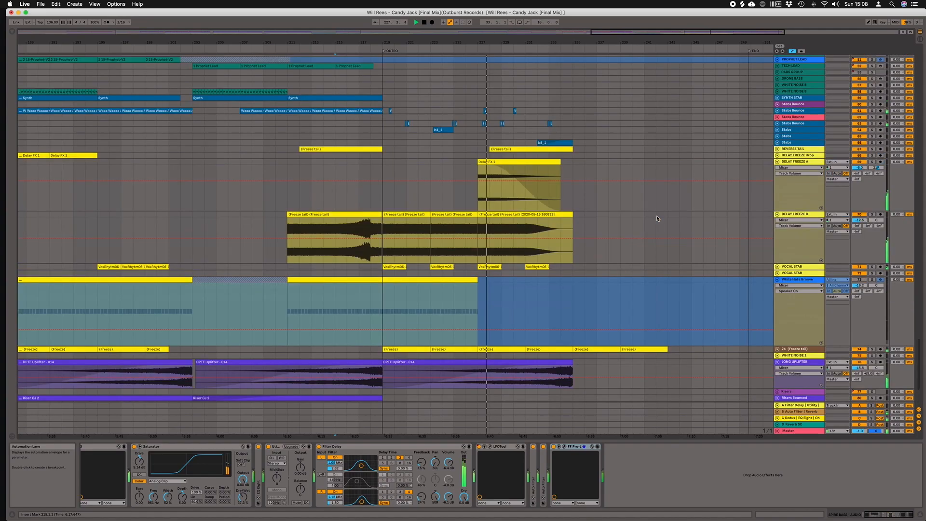
{"action": "scroll", "coordinate": [657, 216], "scroll_direction": "up", "scroll_amount": 5}
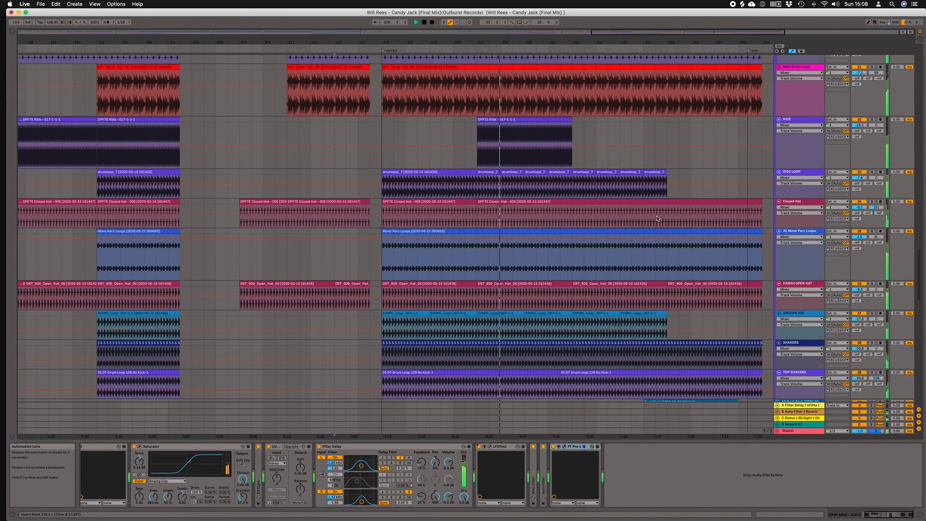
{"action": "left_click", "coordinate": [475, 183]}
{"action": "key", "text": "space"}
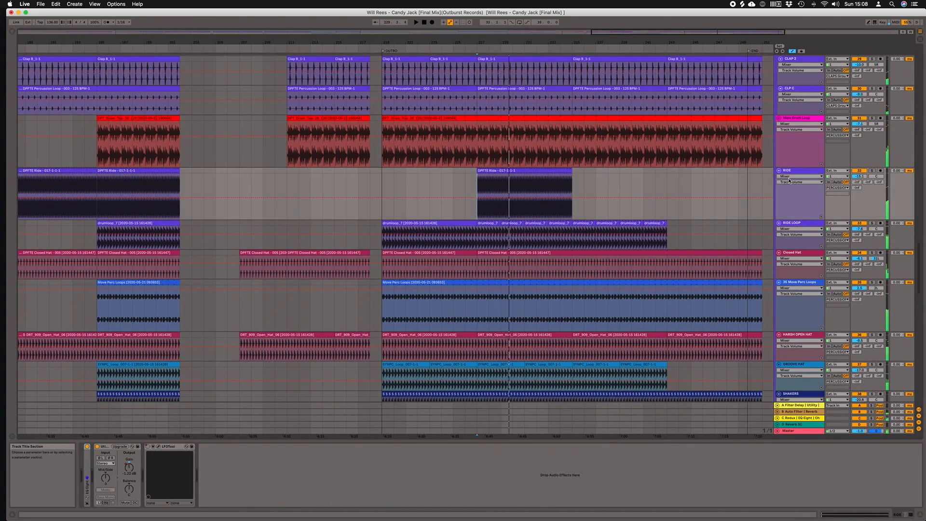
{"action": "left_click", "coordinate": [874, 171]}
{"action": "key", "text": "space"}
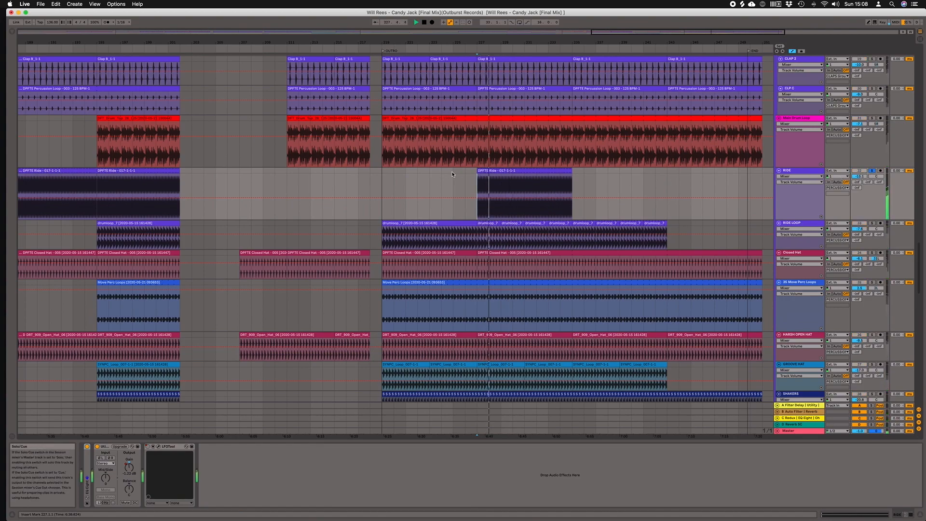
- Compare the outro ride clip with the longer ride clips around the kick-in, and clear the RIDE solo
{"action": "scroll", "coordinate": [448, 171], "scroll_direction": "left", "scroll_amount": 8}
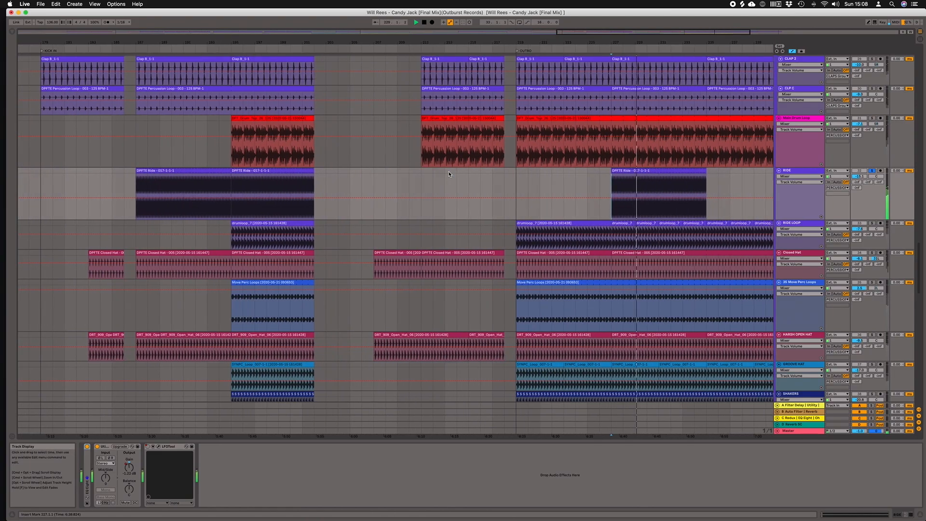
{"action": "scroll", "coordinate": [449, 172], "scroll_direction": "left", "scroll_amount": 5}
{"action": "scroll", "coordinate": [350, 184], "scroll_direction": "left", "scroll_amount": 3}
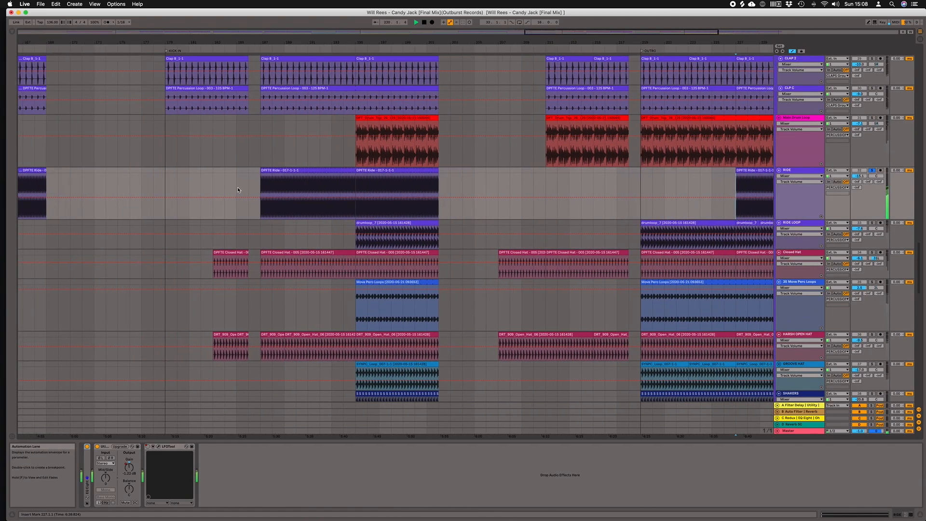
{"action": "scroll", "coordinate": [482, 197], "scroll_direction": "right", "scroll_amount": 7}
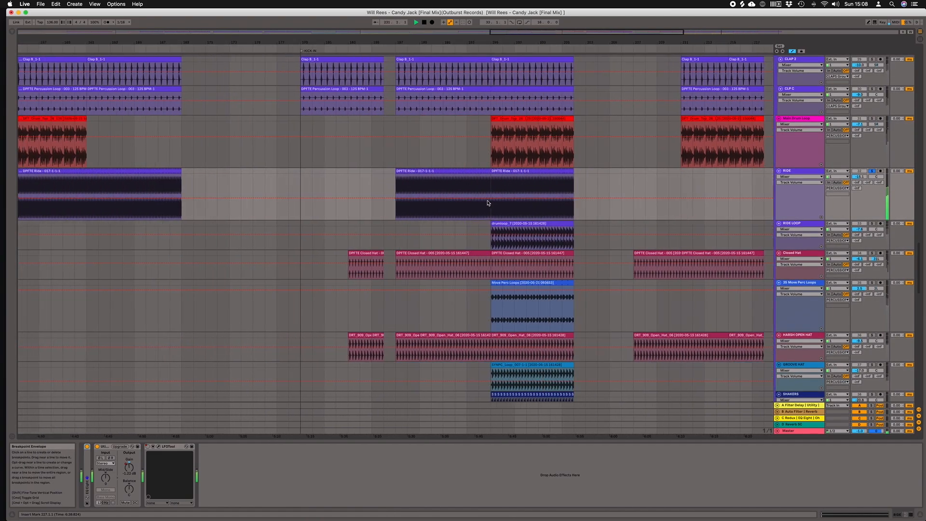
{"action": "scroll", "coordinate": [487, 200], "scroll_direction": "right", "scroll_amount": 3}
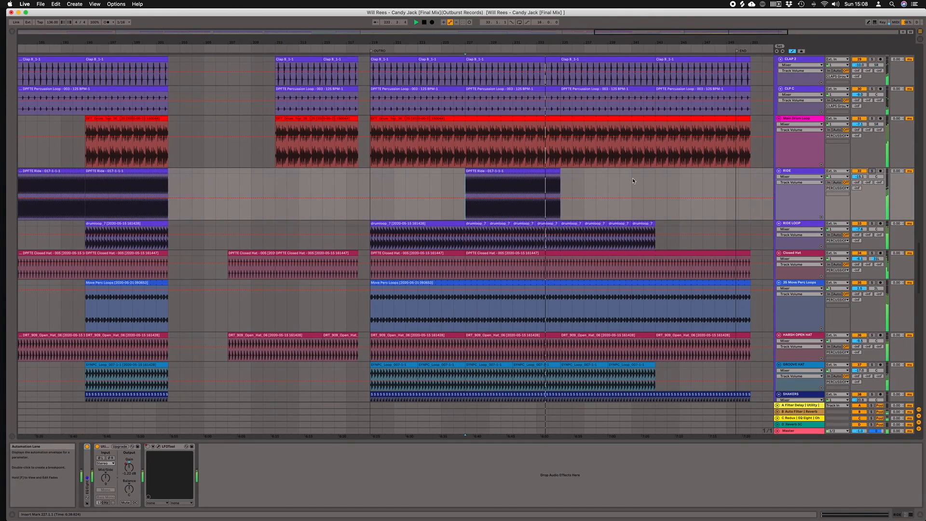
- Move the END locator to the point where the last outro percussion clips finish
{"action": "scroll", "coordinate": [632, 181], "scroll_direction": "right", "scroll_amount": 2}
{"action": "scroll", "coordinate": [634, 181], "scroll_direction": "down", "scroll_amount": 1}
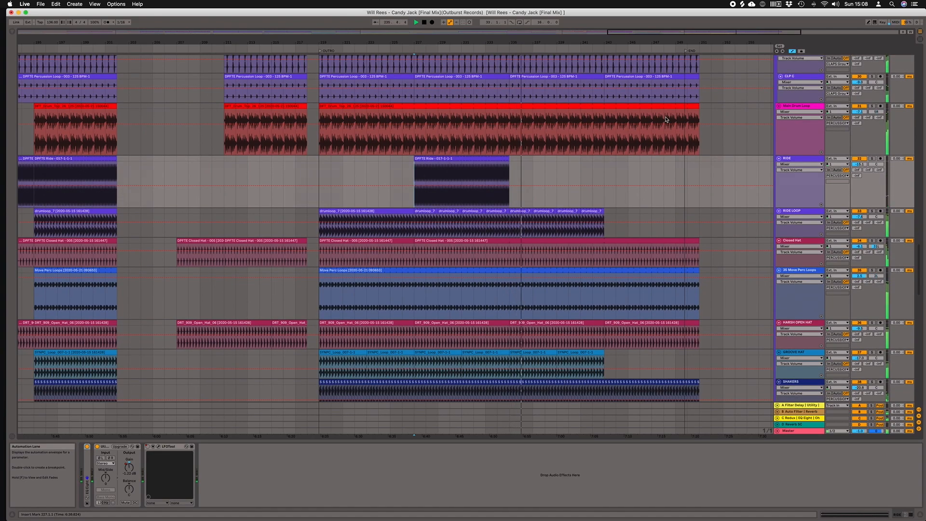
{"action": "left_click_drag", "start_coordinate": [685, 51], "coordinate": [701, 52]}
- Follow the outro's final section across the hat, shaker, Dark Stab, crash and clap FX tracks, with more of the timeline in view
{"action": "scroll", "coordinate": [644, 155], "scroll_direction": "down", "scroll_amount": 15}
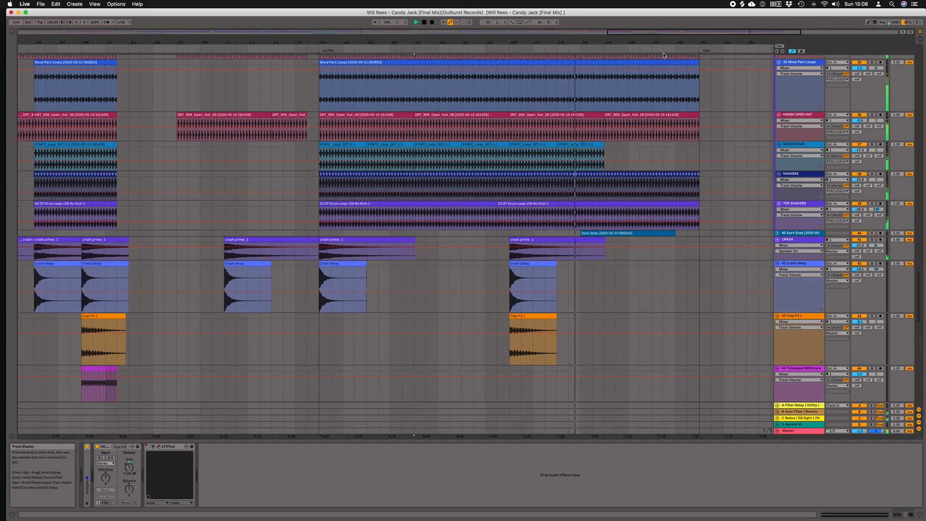
{"action": "left_click_drag", "start_coordinate": [660, 43], "coordinate": [660, 16]}
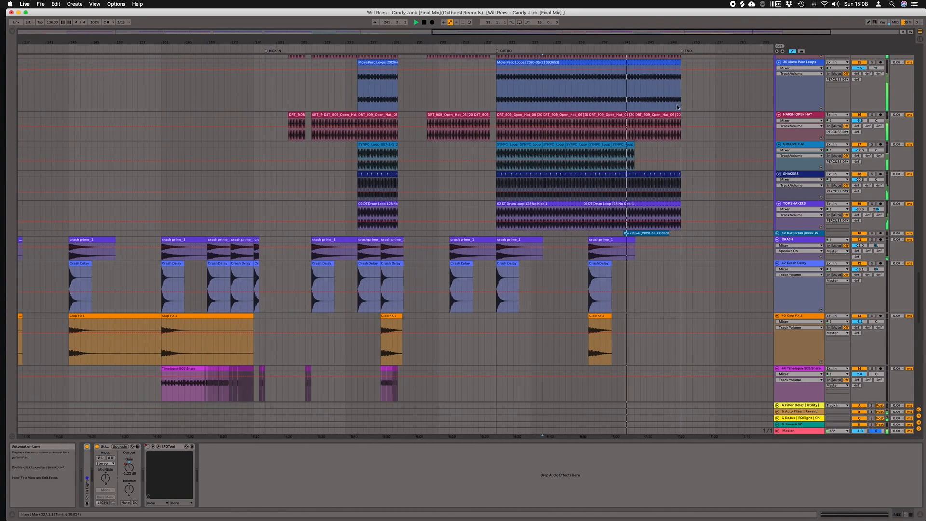
{"action": "scroll", "coordinate": [676, 108], "scroll_direction": "right", "scroll_amount": 3}
{"action": "scroll", "coordinate": [676, 109], "scroll_direction": "up", "scroll_amount": 6}
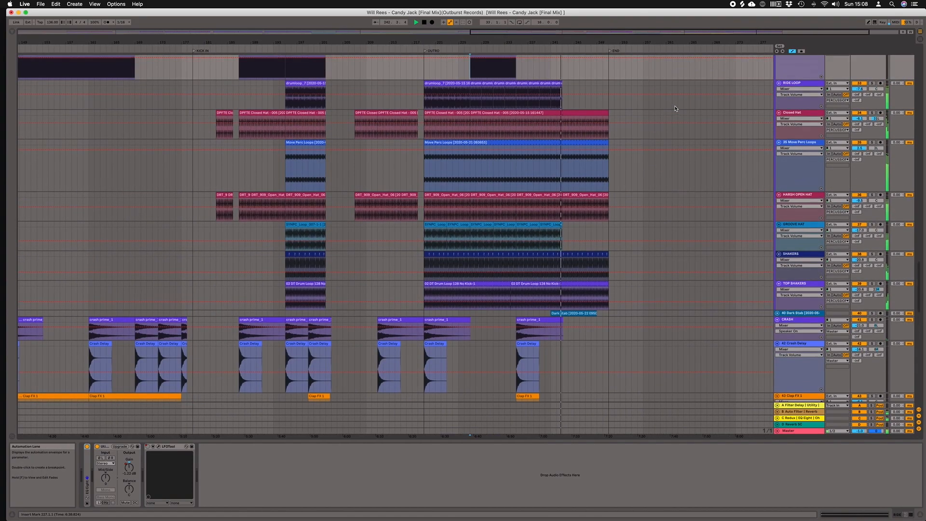
{"action": "scroll", "coordinate": [676, 108], "scroll_direction": "up", "scroll_amount": 2}
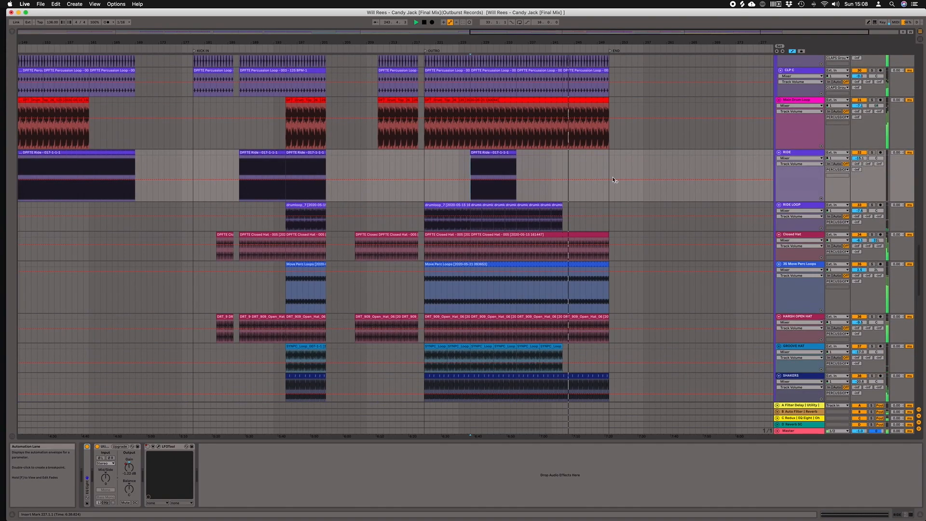
- Solo the RIDE LOOP track and play it from the middle of the outro, and return to the full mix
{"action": "left_click", "coordinate": [500, 223]}
{"action": "left_click", "coordinate": [873, 205]}
{"action": "scroll", "coordinate": [621, 219], "scroll_direction": "left", "scroll_amount": 5}
{"action": "key", "text": "space"}
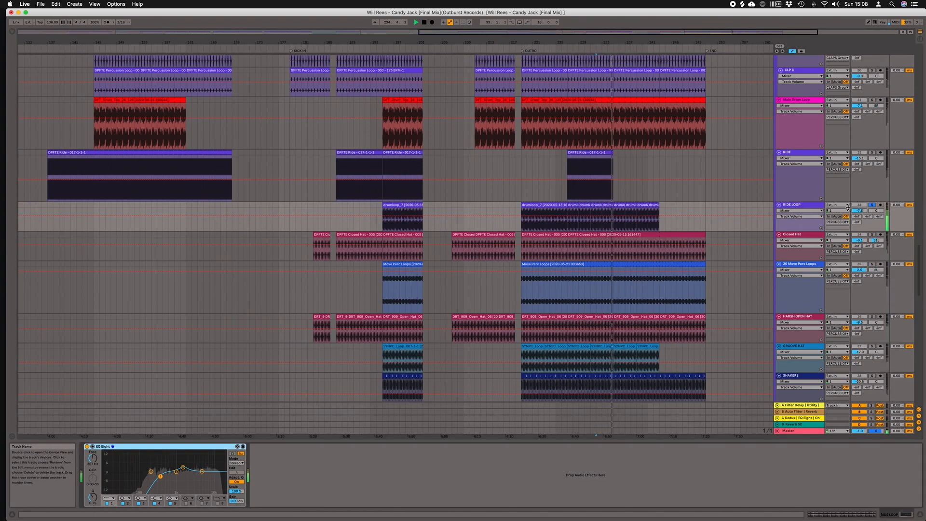
{"action": "scroll", "coordinate": [748, 209], "scroll_direction": "right", "scroll_amount": 3}
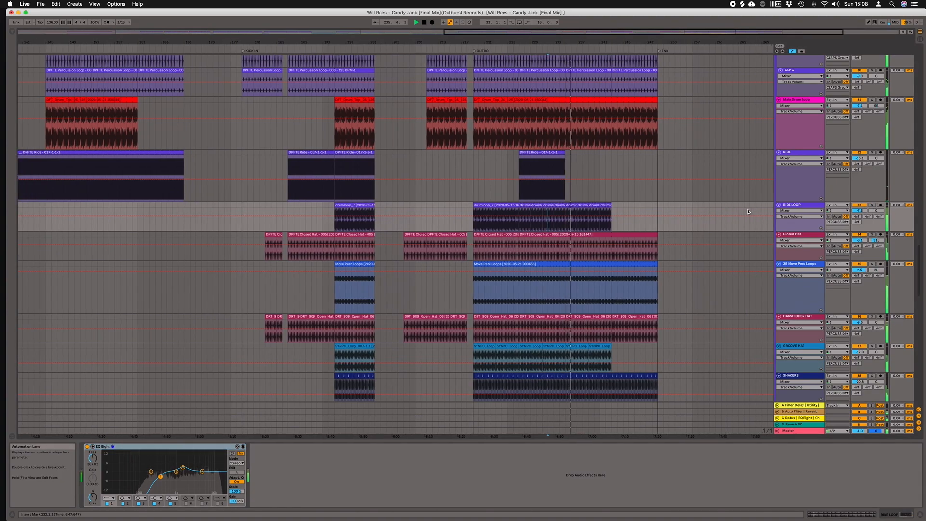
- Follow the outro down to the effects tracks and place the insert marker at bar 247 on the White Noise Groove track
{"action": "scroll", "coordinate": [748, 209], "scroll_direction": "right", "scroll_amount": 2}
{"action": "scroll", "coordinate": [747, 209], "scroll_direction": "down", "scroll_amount": 15}
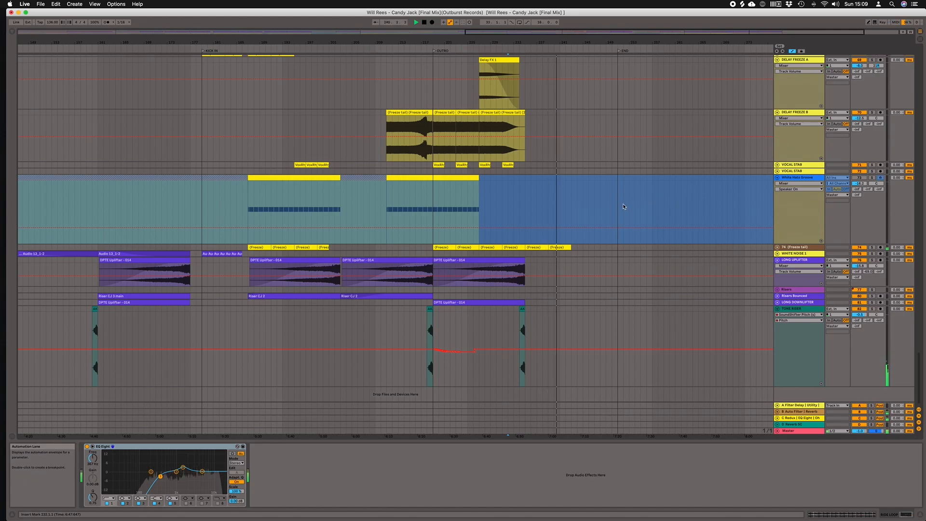
{"action": "left_click", "coordinate": [593, 199]}
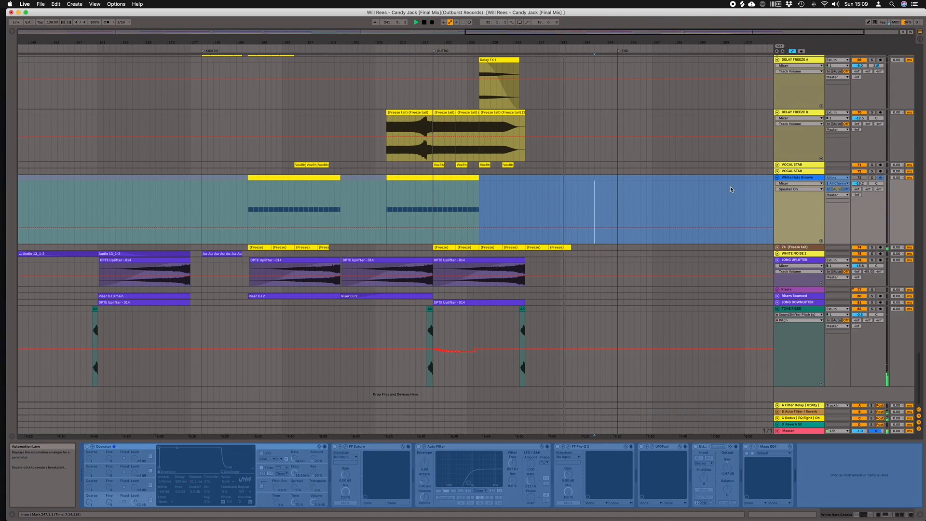
- Follow the outro's closing bars from the effects tracks back through the percussion and bass tracks to the vocal tracks, up to the END locator
{"action": "scroll", "coordinate": [730, 188], "scroll_direction": "up", "scroll_amount": 3}
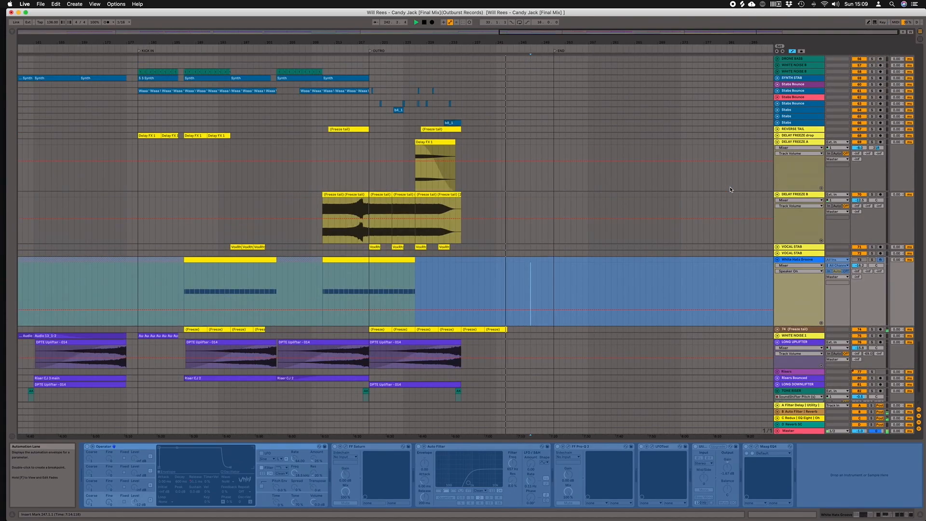
{"action": "scroll", "coordinate": [605, 175], "scroll_direction": "up", "scroll_amount": 15}
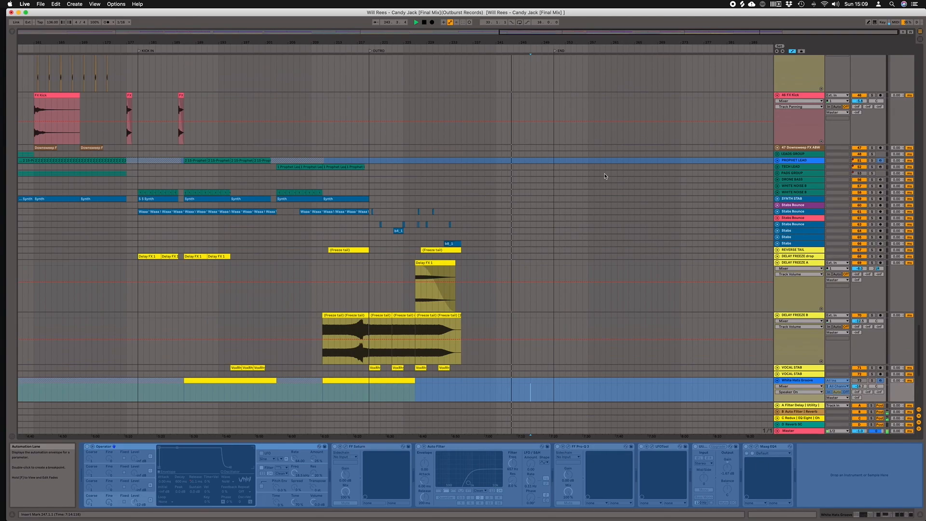
{"action": "scroll", "coordinate": [605, 175], "scroll_direction": "up", "scroll_amount": 15}
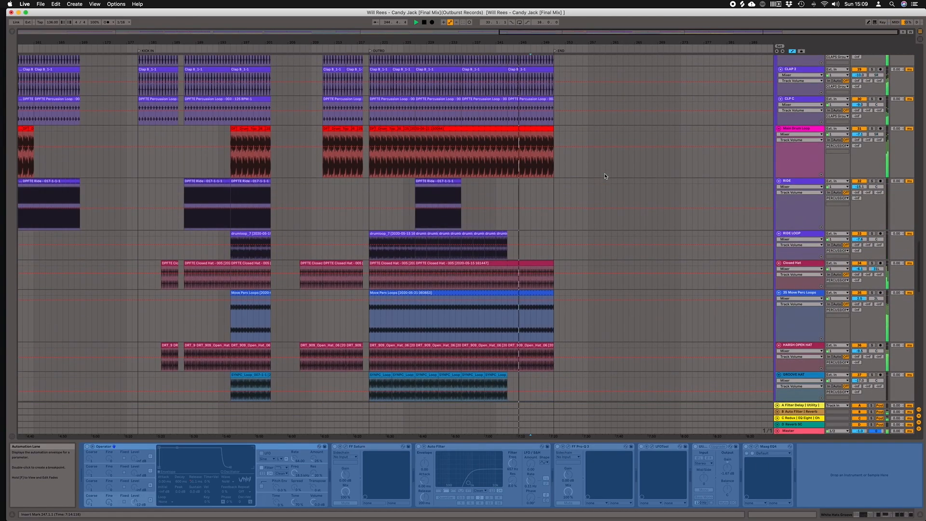
{"action": "scroll", "coordinate": [604, 174], "scroll_direction": "up", "scroll_amount": 3}
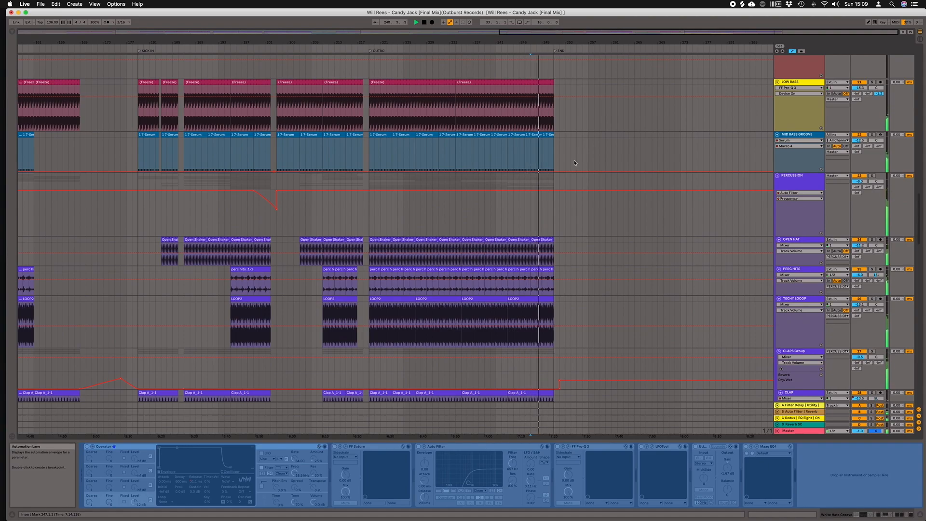
{"action": "scroll", "coordinate": [574, 163], "scroll_direction": "up", "scroll_amount": 10}
{"action": "scroll", "coordinate": [574, 162], "scroll_direction": "up", "scroll_amount": 8}
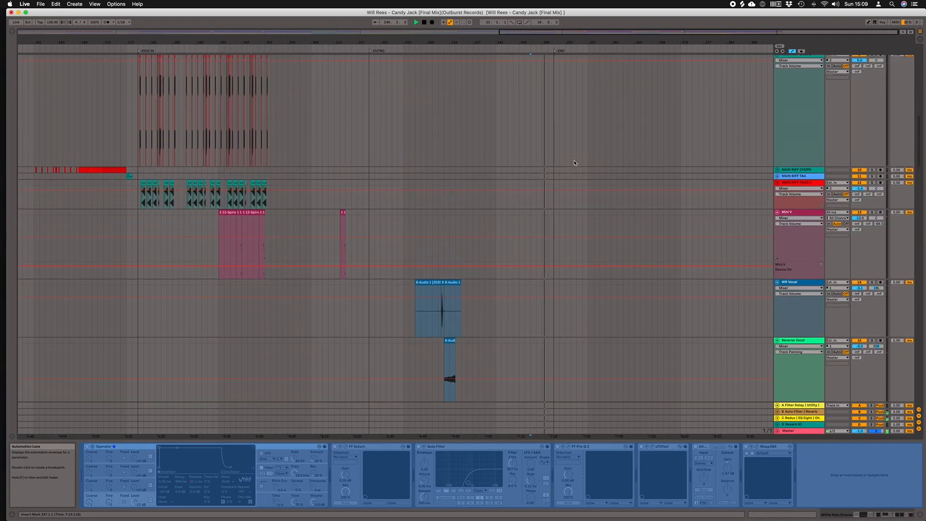
{"action": "scroll", "coordinate": [574, 163], "scroll_direction": "down", "scroll_amount": 6}
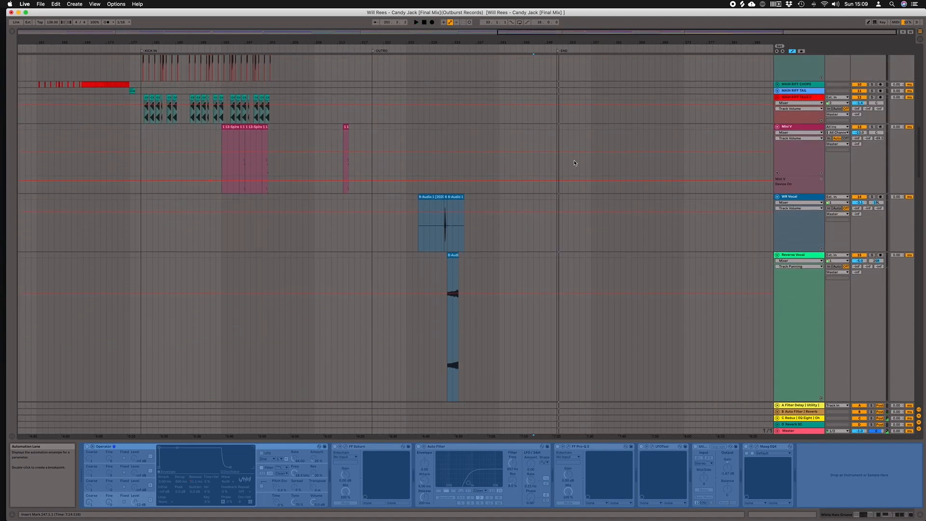
{"action": "scroll", "coordinate": [574, 163], "scroll_direction": "left", "scroll_amount": 5}
{"action": "scroll", "coordinate": [574, 162], "scroll_direction": "down", "scroll_amount": 2}
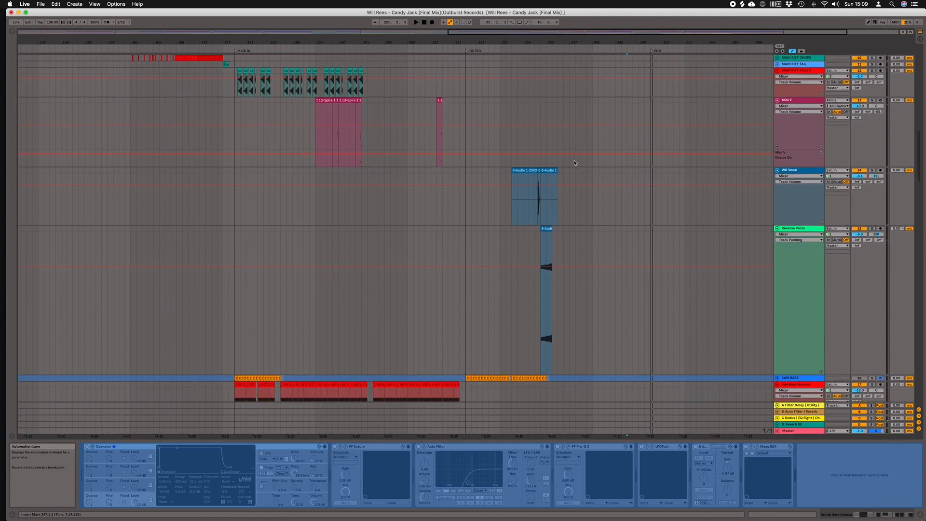